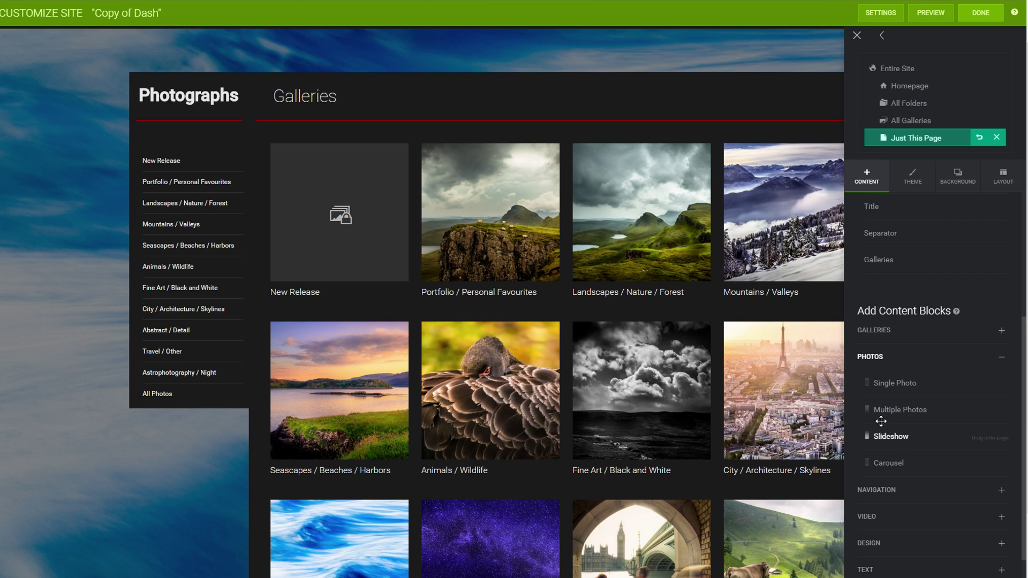
# Add a Single Photo content block to the page below the gallery thumbnails and open its photo chooser
pyautogui.moveTo(874, 383); pyautogui.dragTo(566, 416)
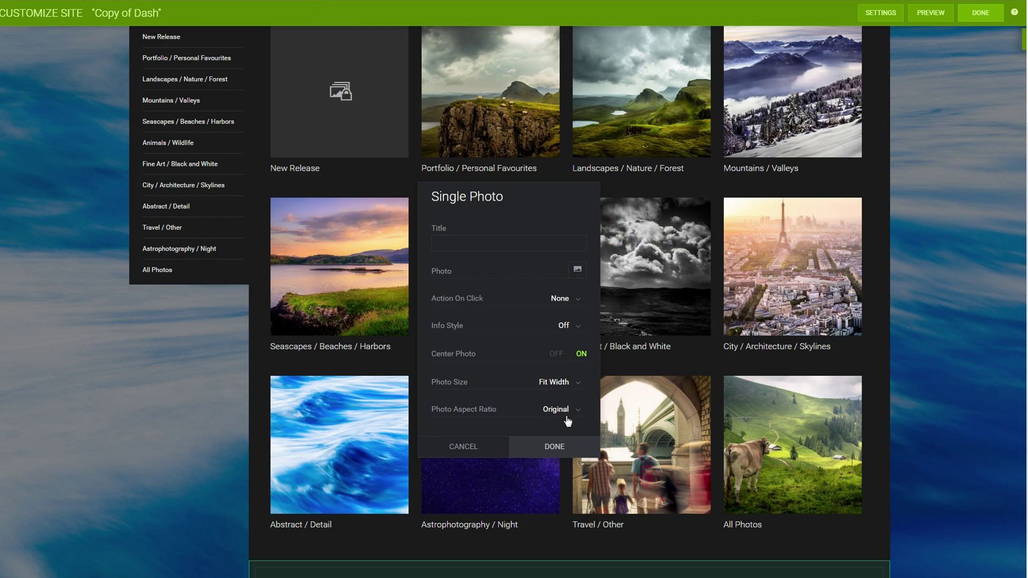
pyautogui.click(577, 269)
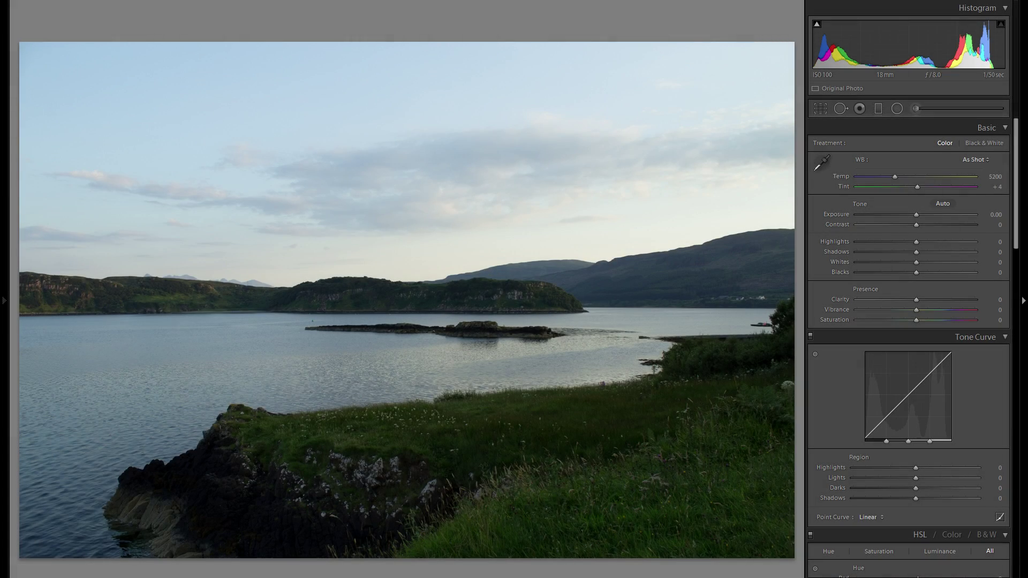
# Switch to Lightroom and set the unedited coastal landscape photo's Highlights to −100 and Shadows to +100
pyautogui.press('Right')
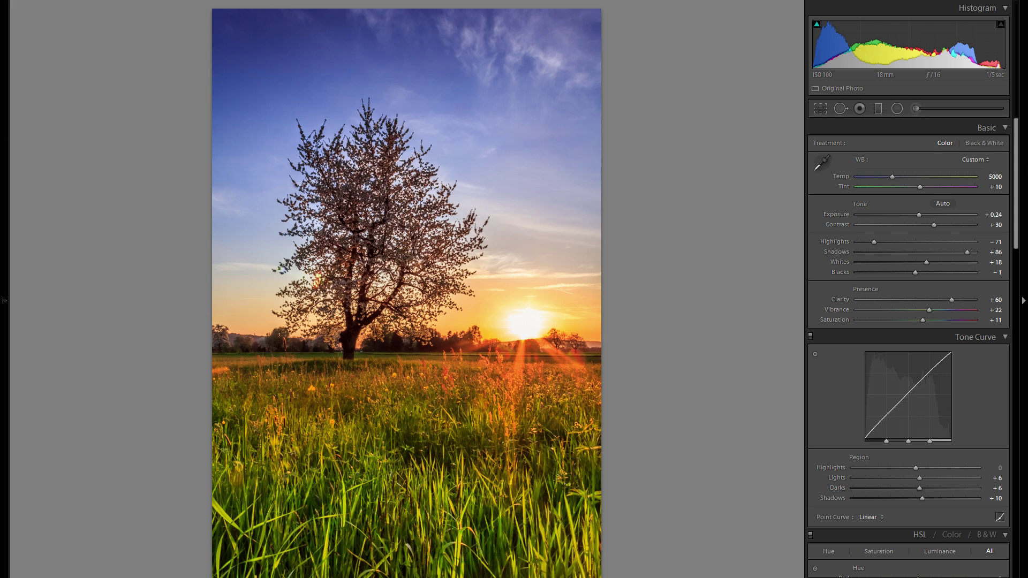
pyautogui.press('Left')
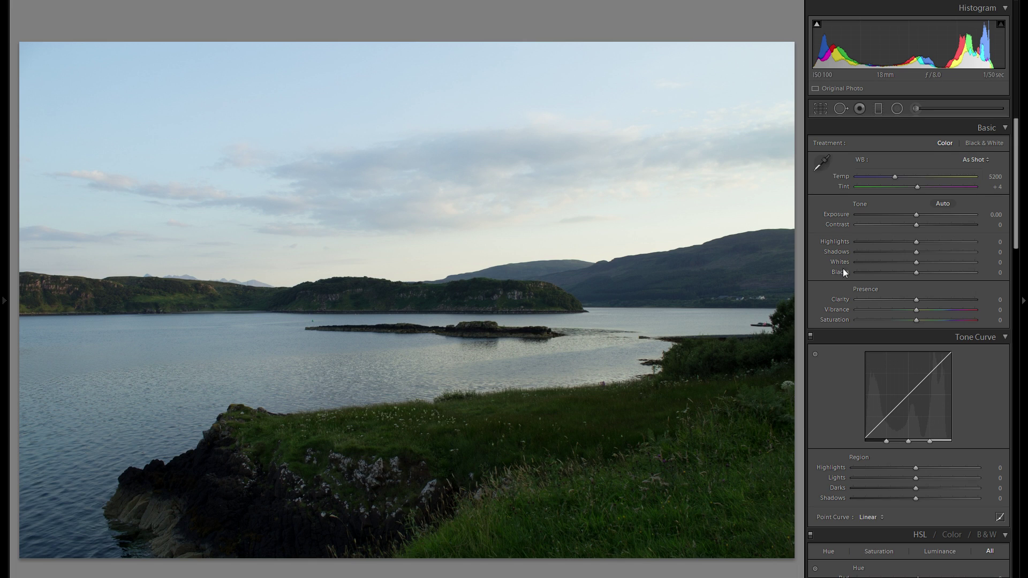
pyautogui.moveTo(916, 242); pyautogui.dragTo(783, 249)
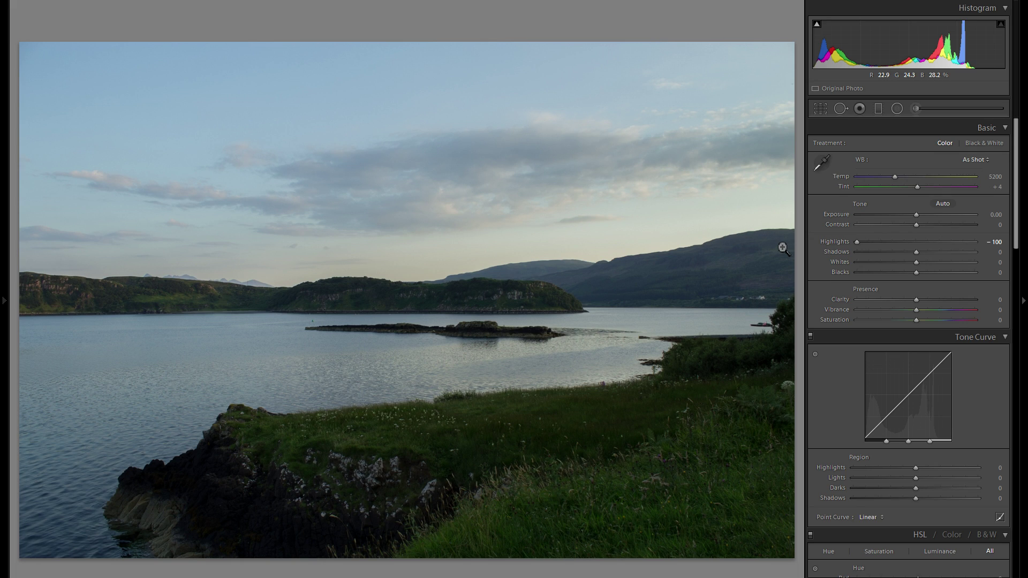
pyautogui.moveTo(923, 252); pyautogui.dragTo(1025, 256)
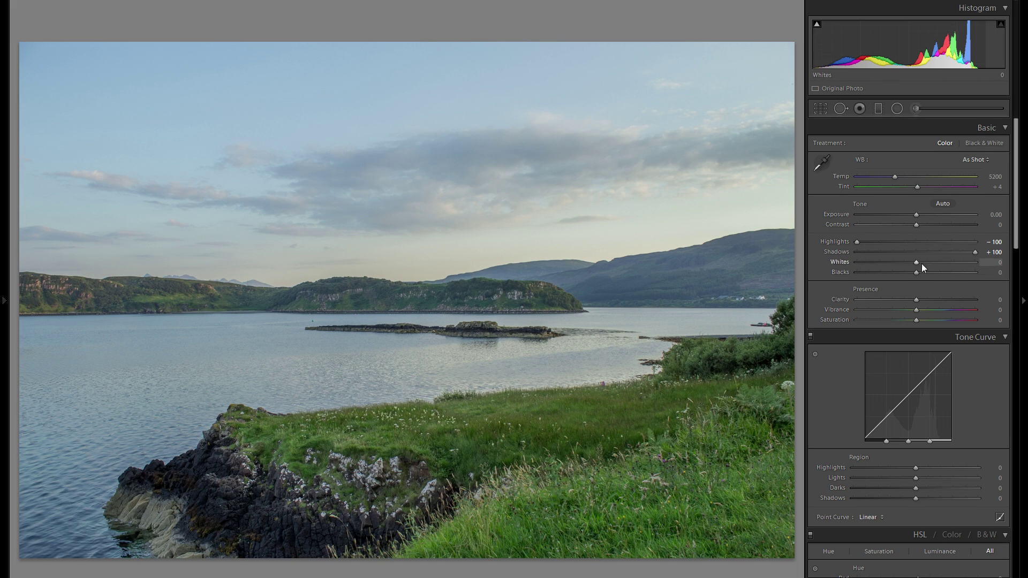
# Raise the photo's Whites, checking for highlight clipping and trying +84, and settle on +53
pyautogui.moveTo(923, 263); pyautogui.dragTo(940, 263)
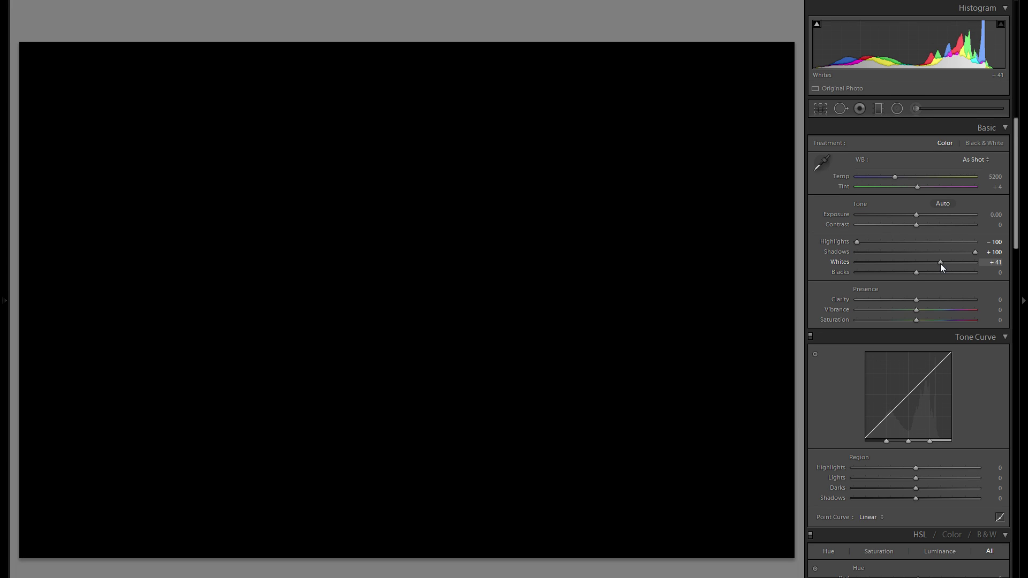
pyautogui.moveTo(940, 264); pyautogui.dragTo(952, 265)
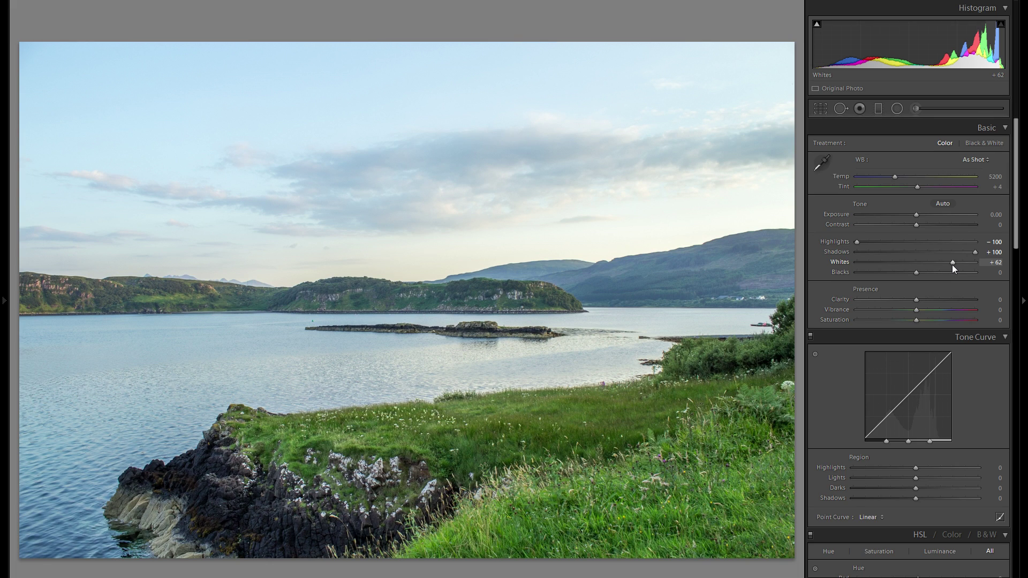
pyautogui.moveTo(952, 264); pyautogui.dragTo(964, 264)
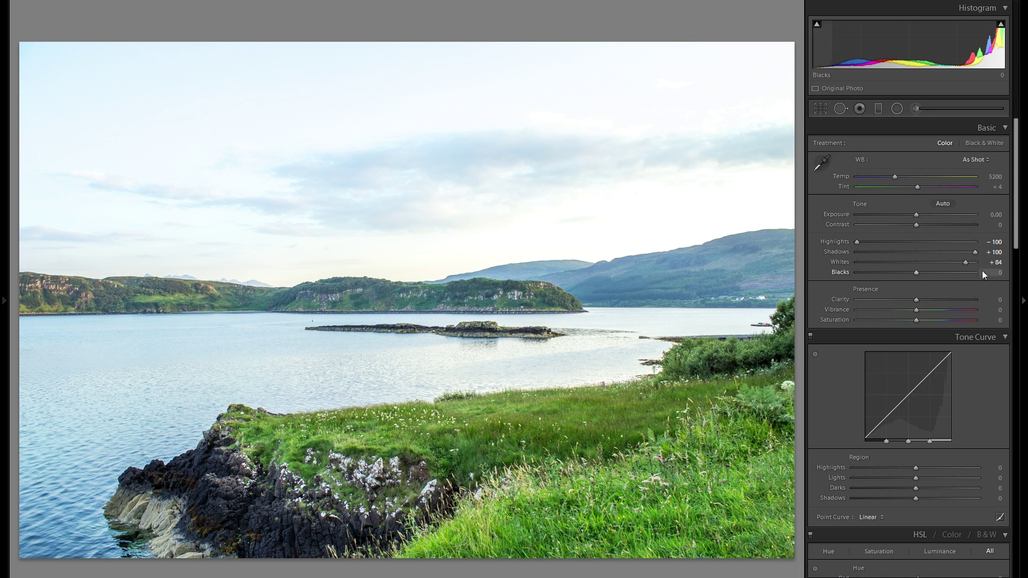
pyautogui.moveTo(965, 262); pyautogui.dragTo(948, 265)
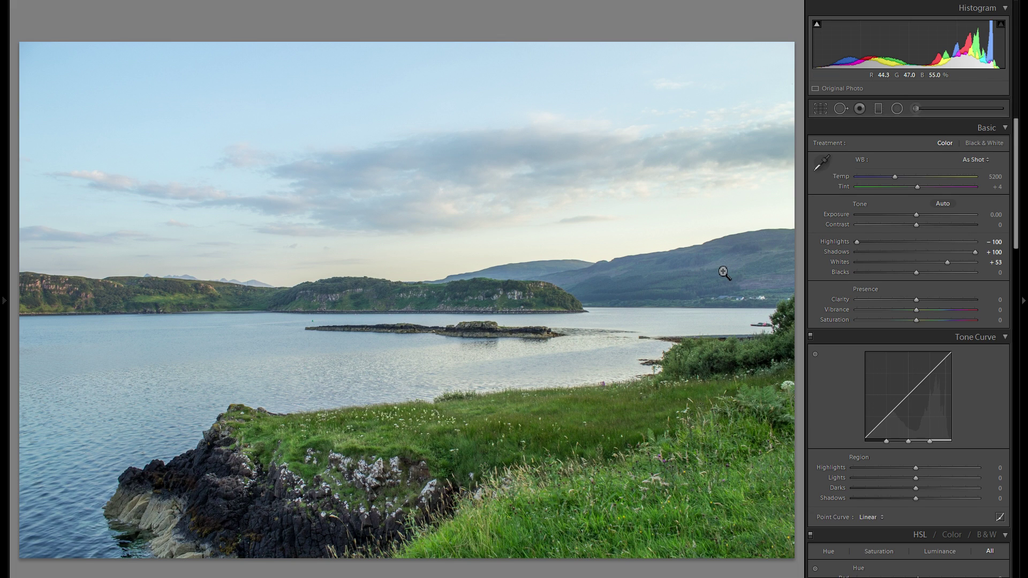
# Compare the photo with and without the Whites adjustment by resetting it and undoing the reset, twice
pyautogui.doubleClick(844, 262)
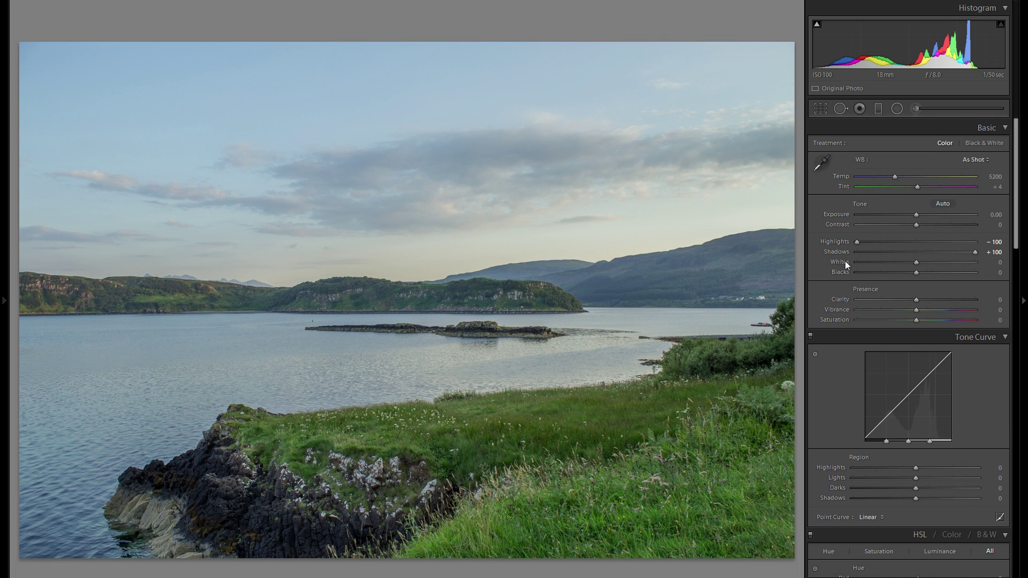
pyautogui.hotkey('ctrl', 'z')
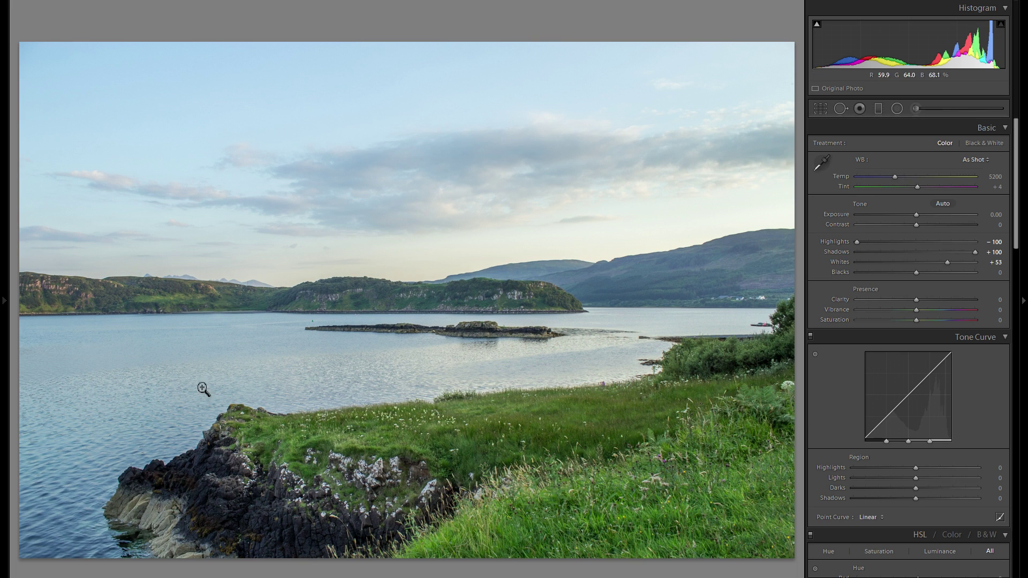
pyautogui.doubleClick(847, 261)
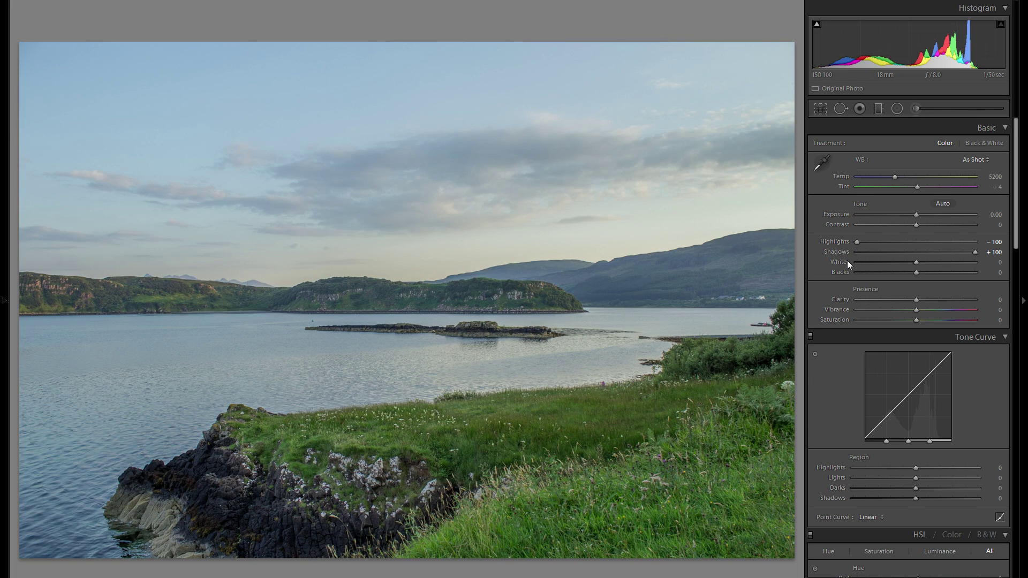
pyautogui.hotkey('ctrl', 'z')
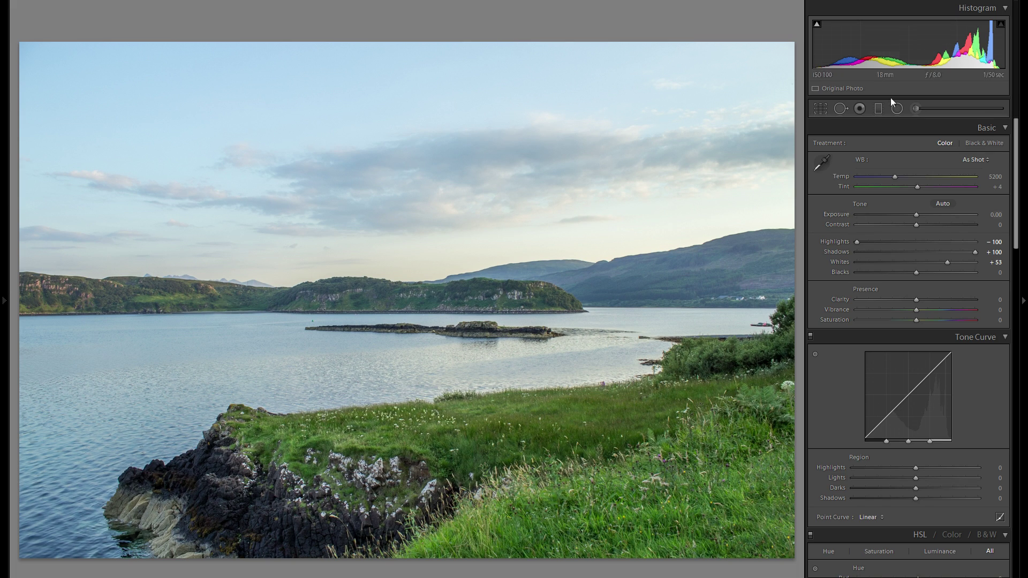
# Apply a graduated filter down over the sky to the water, with Noise reset to 0 and Exposure at −0.81
pyautogui.click(877, 108)
pyautogui.moveTo(444, 202); pyautogui.dragTo(453, 346)
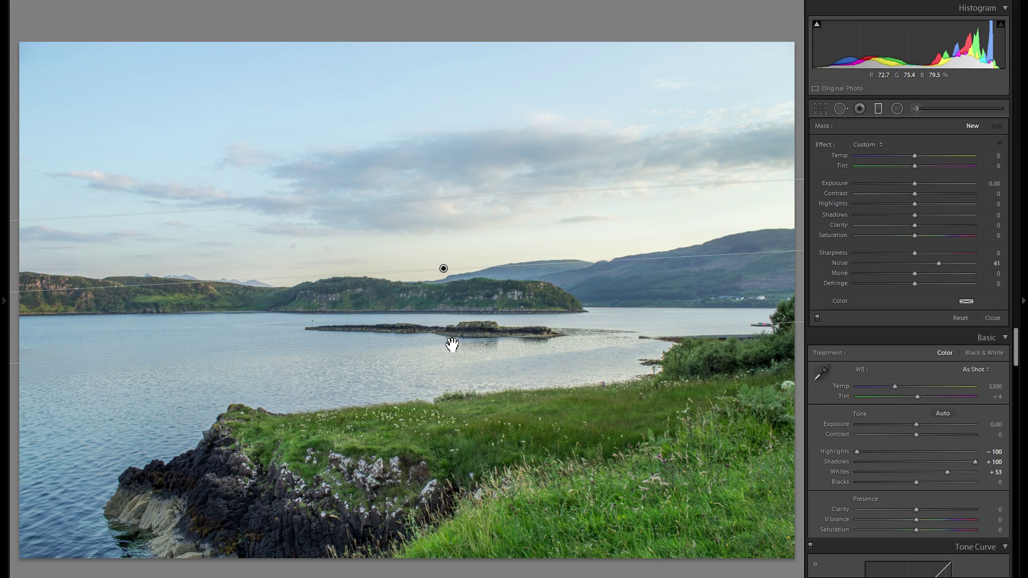
pyautogui.doubleClick(841, 263)
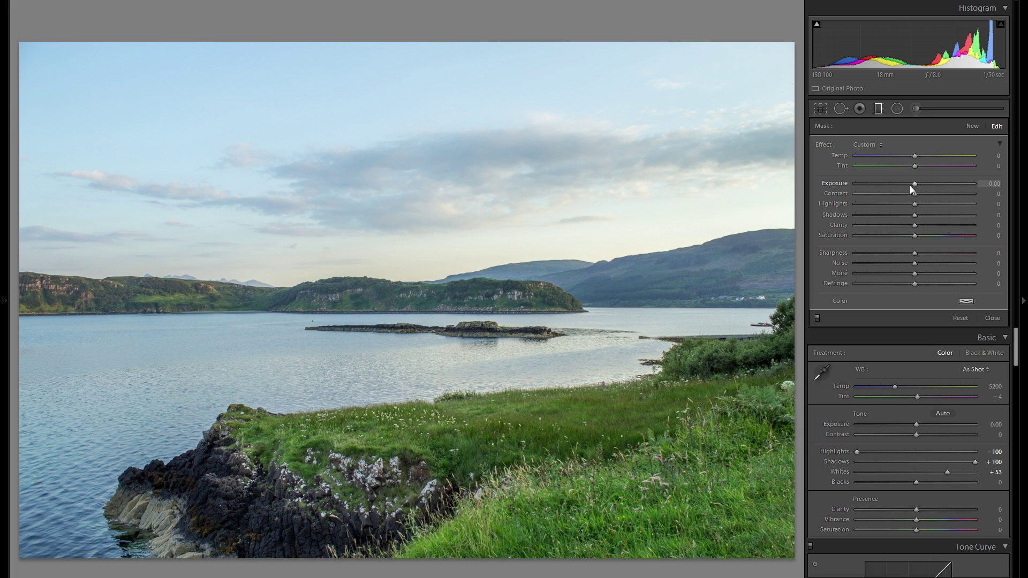
pyautogui.moveTo(908, 183); pyautogui.dragTo(903, 186)
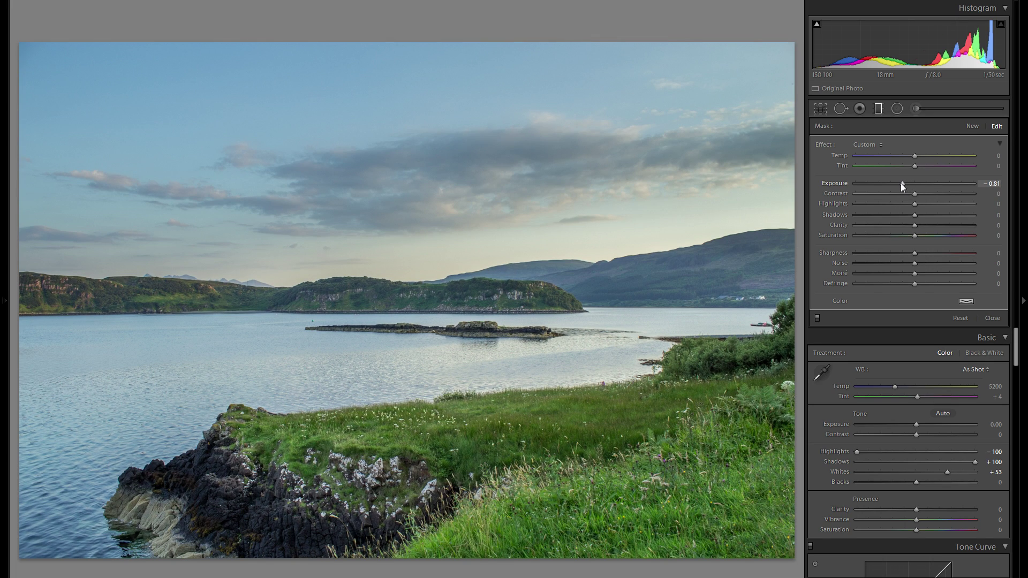
pyautogui.click(881, 111)
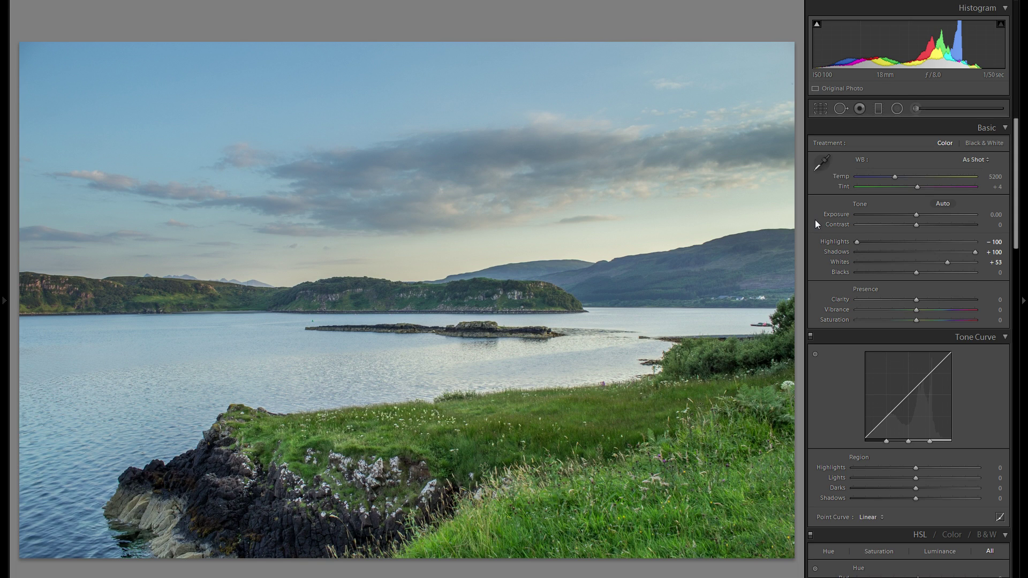
# Recheck the Whites effect, set the photo's Contrast to +30, and compare the image with and without it
pyautogui.doubleClick(848, 262)
pyautogui.hotkey('ctrl', 'z')
pyautogui.moveTo(916, 226); pyautogui.dragTo(929, 224)
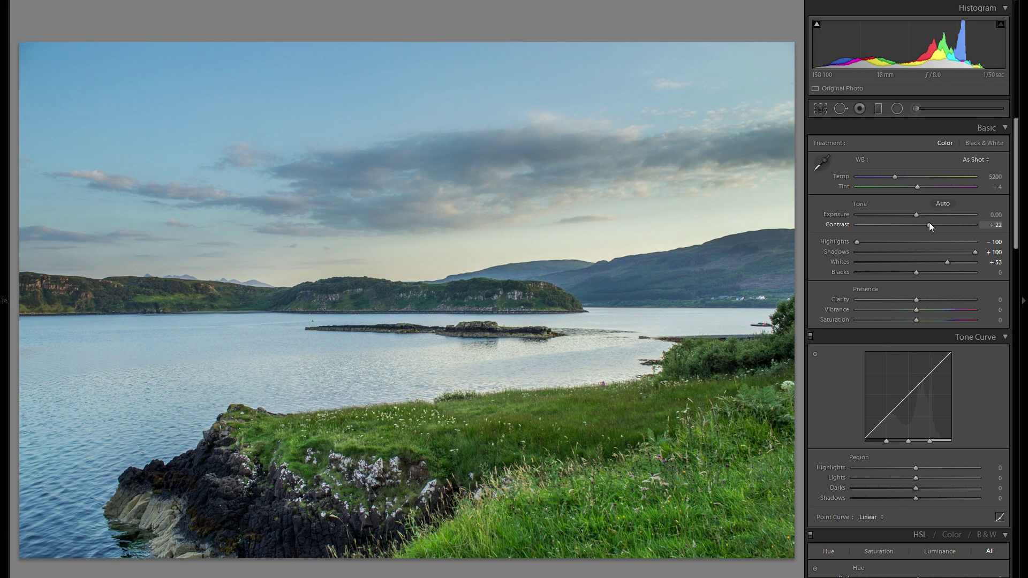
pyautogui.moveTo(929, 224); pyautogui.dragTo(933, 225)
pyautogui.doubleClick(840, 226)
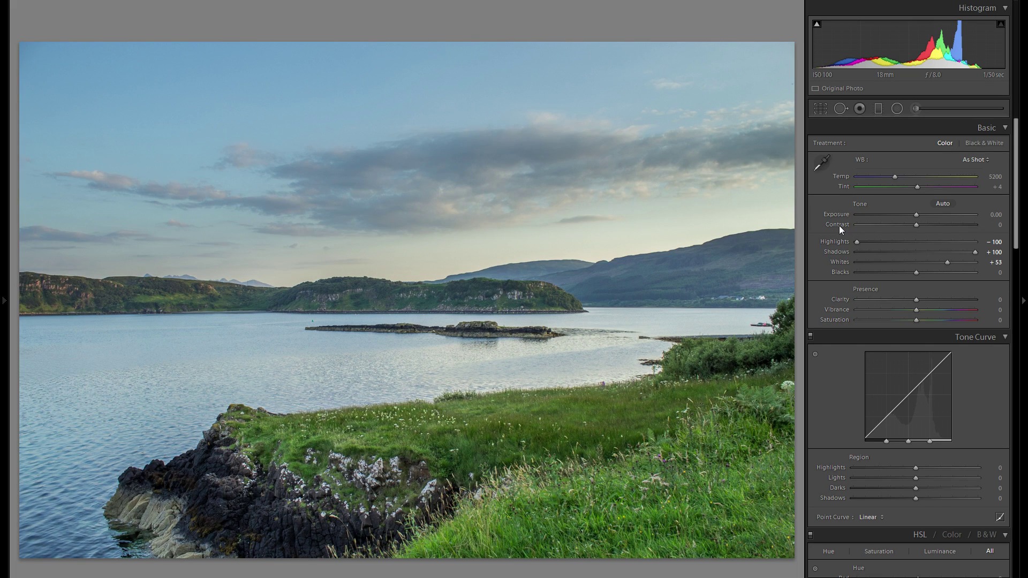
pyautogui.hotkey('ctrl', 'z')
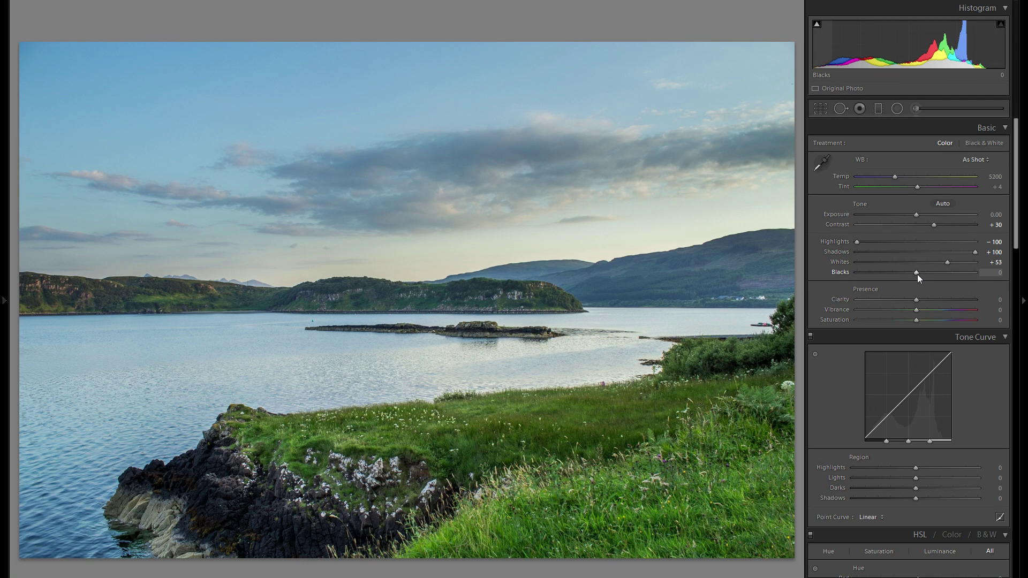
# Try Blacks at −27 and Contrast at +63, restoring Blacks to 0 and Contrast to +30
pyautogui.moveTo(918, 274); pyautogui.dragTo(902, 274)
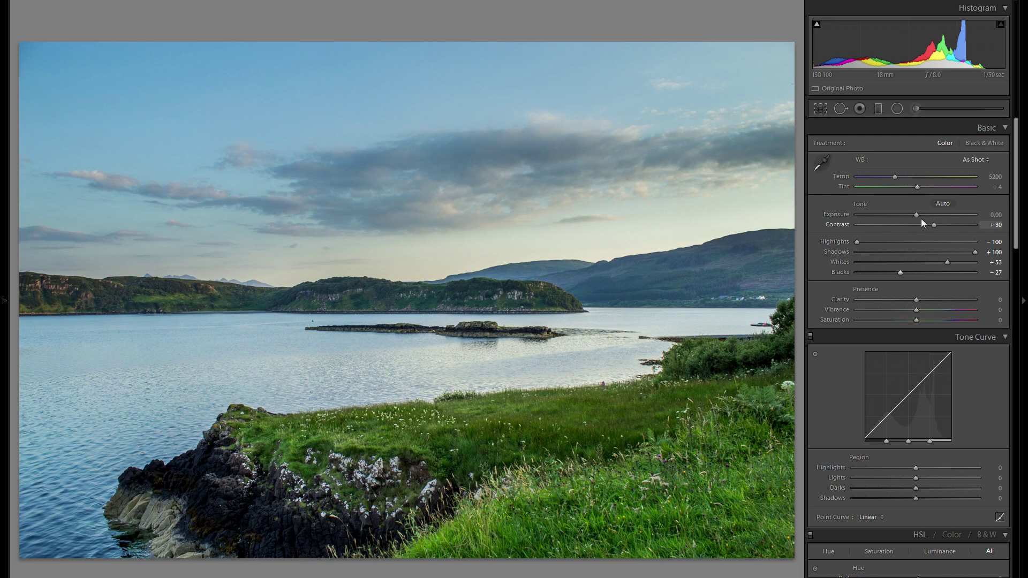
pyautogui.doubleClick(847, 271)
pyautogui.moveTo(934, 224); pyautogui.dragTo(953, 225)
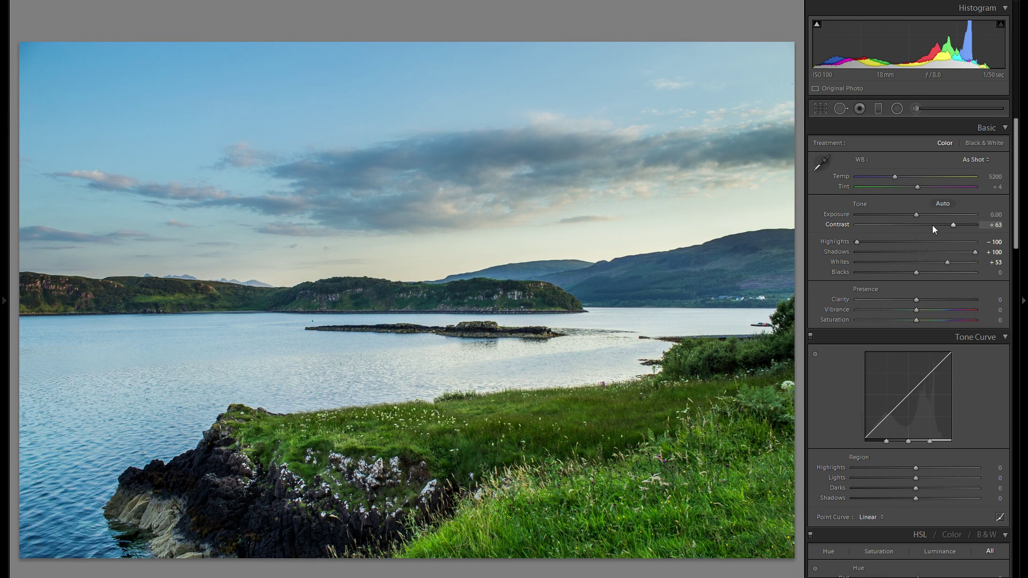
pyautogui.click(933, 225)
# Try deeper Blacks values of −42 and −77 on the photo, and bring Blacks back up to −30
pyautogui.moveTo(917, 272); pyautogui.dragTo(892, 275)
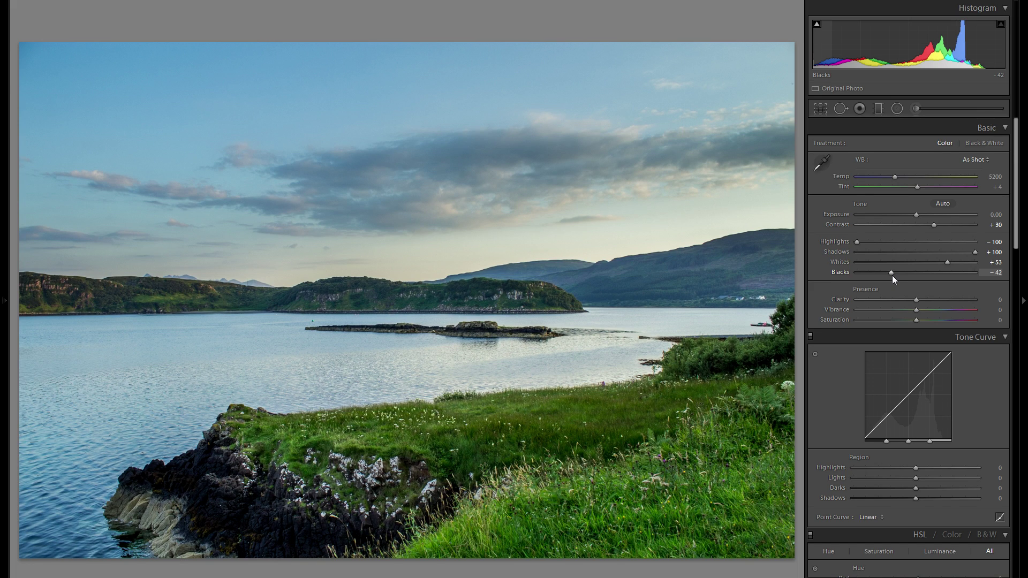
pyautogui.moveTo(892, 275); pyautogui.dragTo(866, 275)
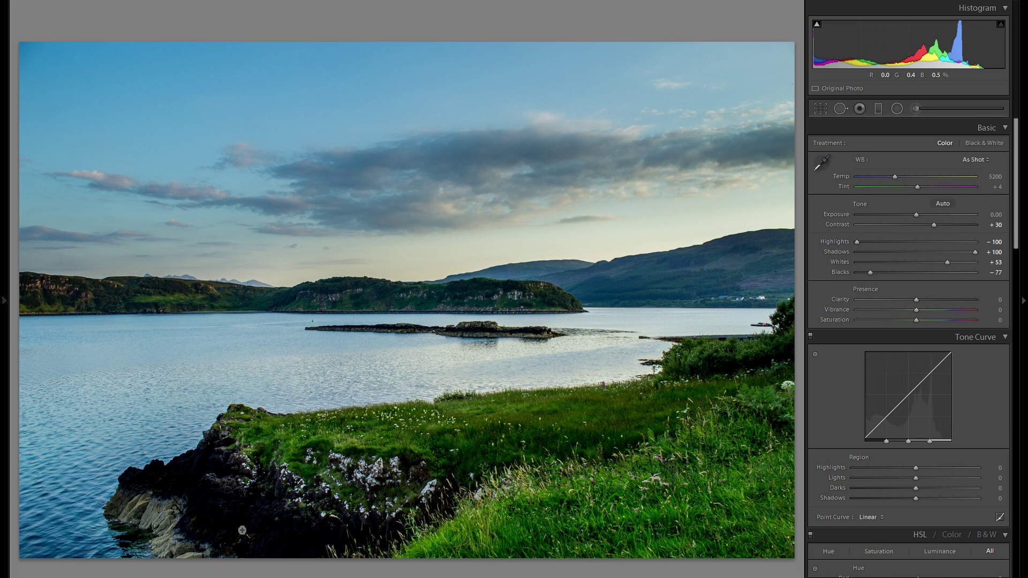
pyautogui.moveTo(901, 274)
pyautogui.mouseDown()
pyautogui.moveTo(914, 274)
pyautogui.moveTo(897, 277)
pyautogui.mouseUp()
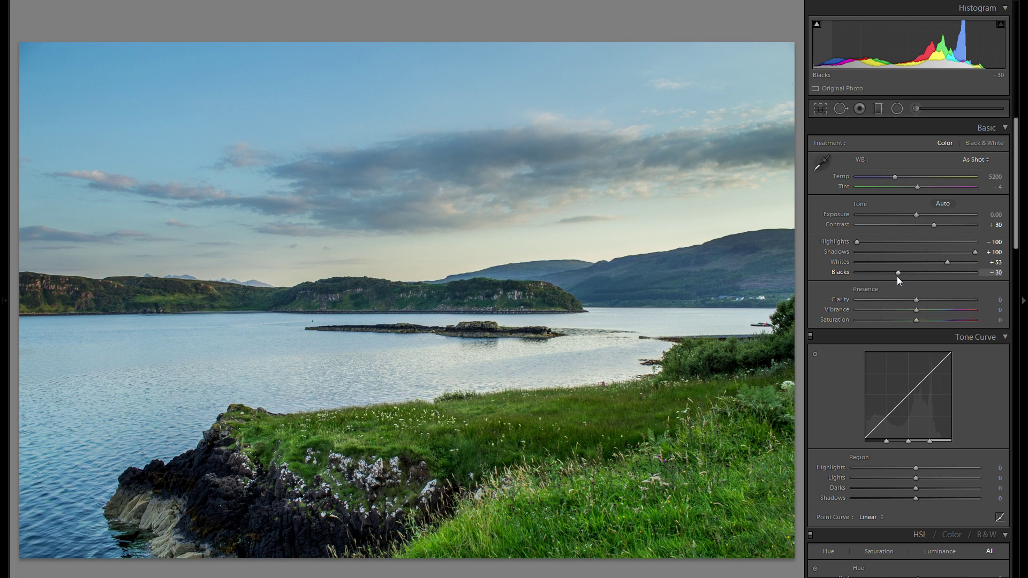
# Try a lifted-shadow look with Contrast at +60 and Blacks raised to +37 and +54
pyautogui.moveTo(902, 274); pyautogui.dragTo(937, 274)
pyautogui.moveTo(947, 226); pyautogui.dragTo(952, 225)
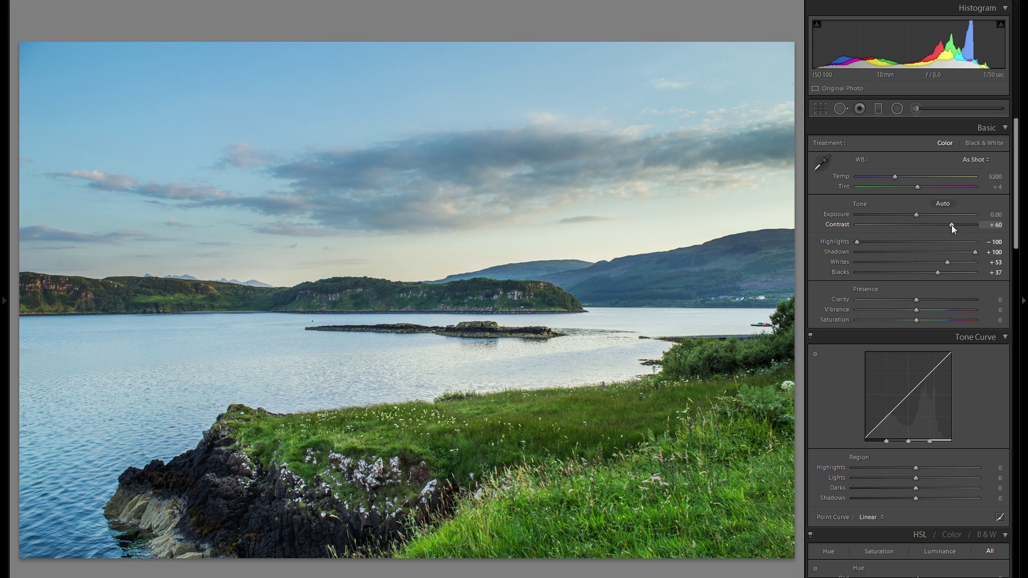
pyautogui.moveTo(937, 272)
pyautogui.mouseDown()
pyautogui.moveTo(910, 278)
pyautogui.moveTo(949, 283)
pyautogui.mouseUp()
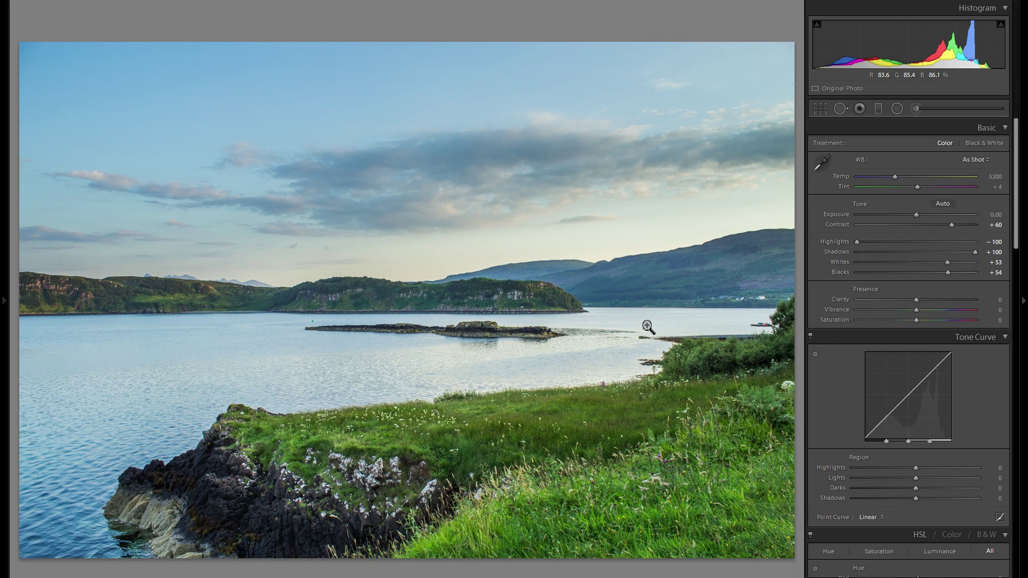
# Set the photo's Contrast back to +30 and its Blacks to −29
pyautogui.moveTo(951, 225); pyautogui.dragTo(934, 225)
pyautogui.moveTo(948, 273); pyautogui.dragTo(899, 272)
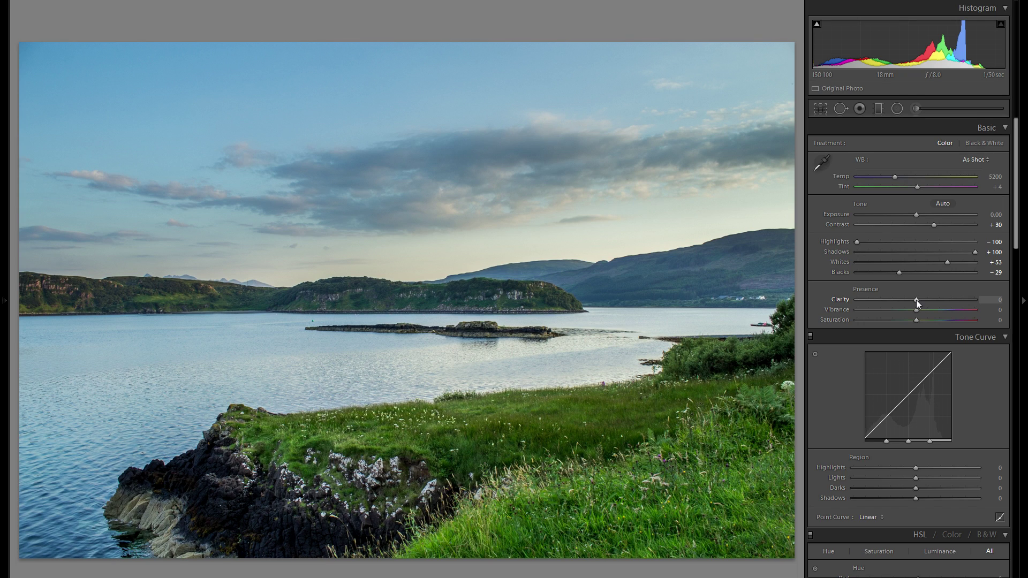
# Try the Clarity effect on the photo at +68, −21, +1 and −100
pyautogui.moveTo(916, 300); pyautogui.dragTo(956, 305)
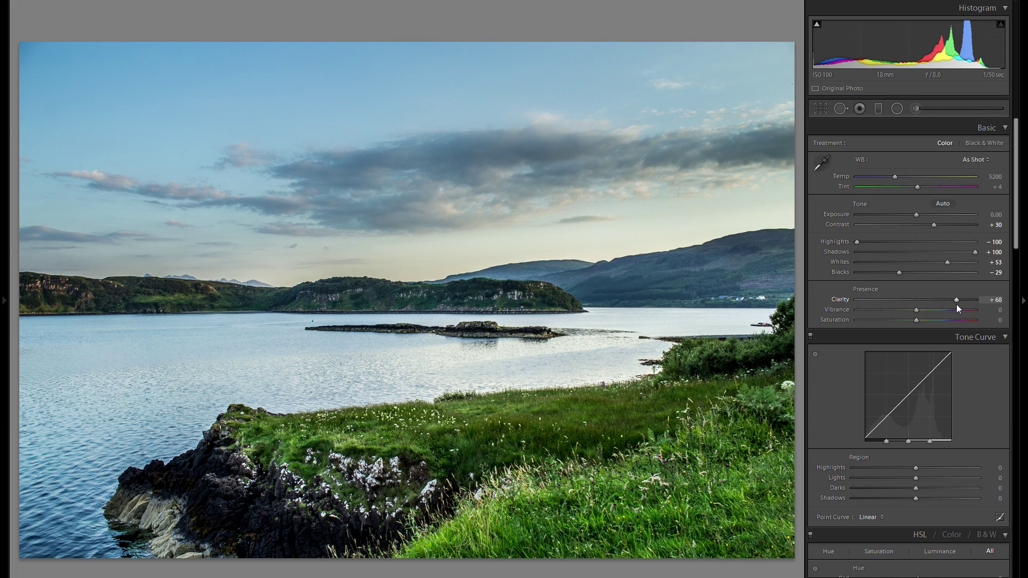
pyautogui.moveTo(920, 301); pyautogui.dragTo(899, 300)
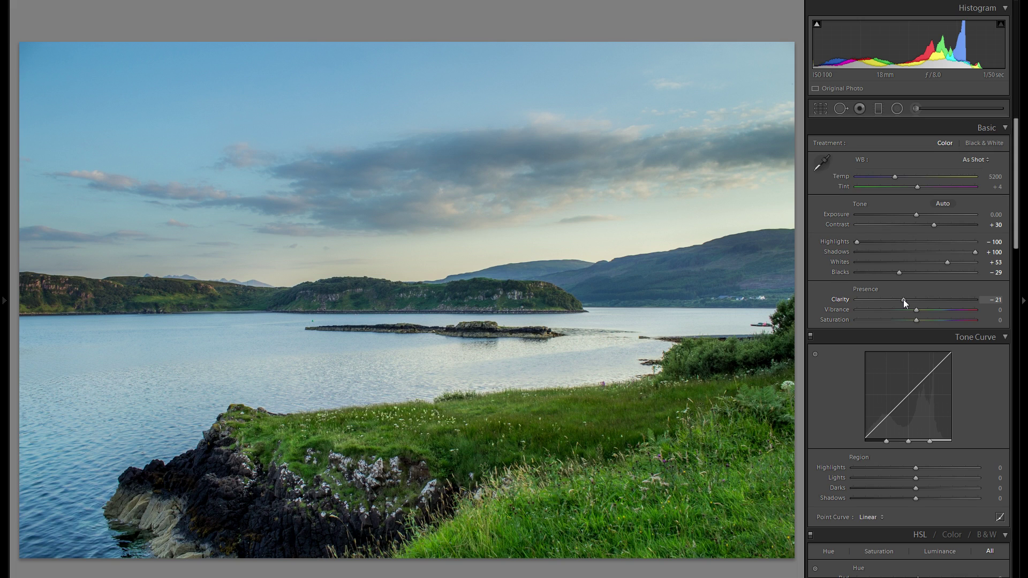
pyautogui.moveTo(903, 300)
pyautogui.mouseDown()
pyautogui.moveTo(929, 303)
pyautogui.moveTo(917, 303)
pyautogui.mouseUp()
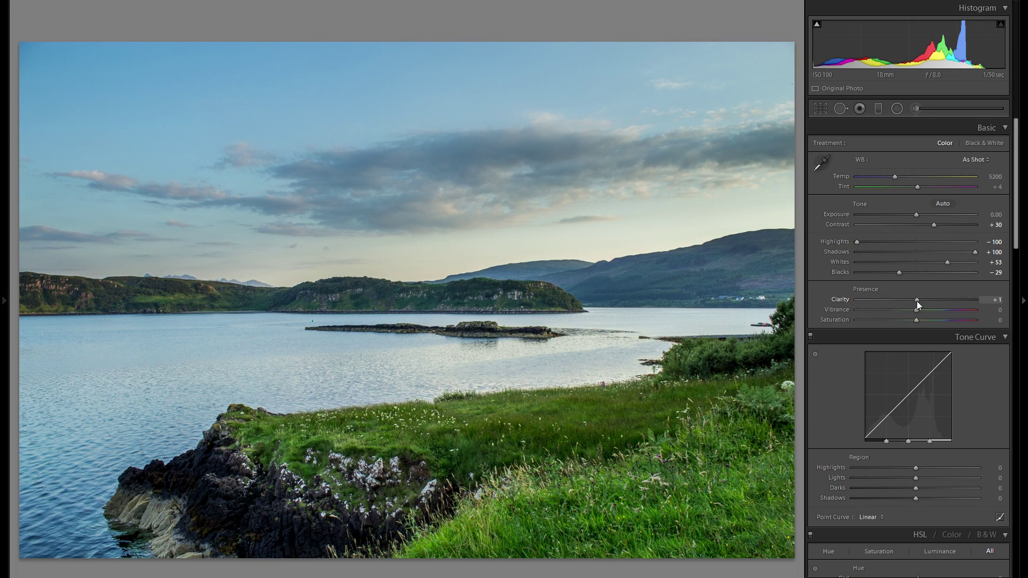
pyautogui.moveTo(883, 300); pyautogui.dragTo(852, 302)
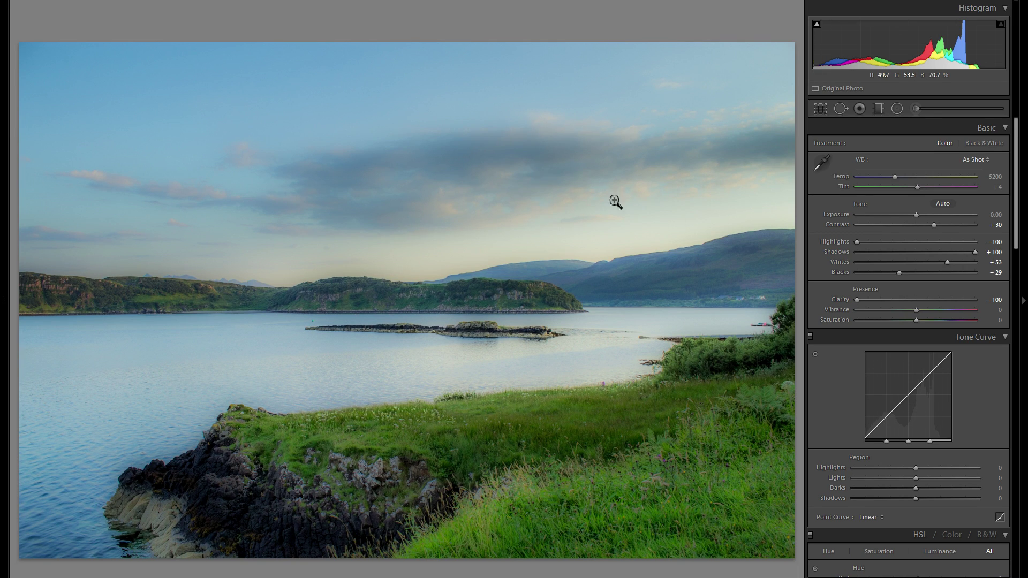
# Set Clarity to −21 and display the before and after versions of the photo side by side
pyautogui.click(902, 300)
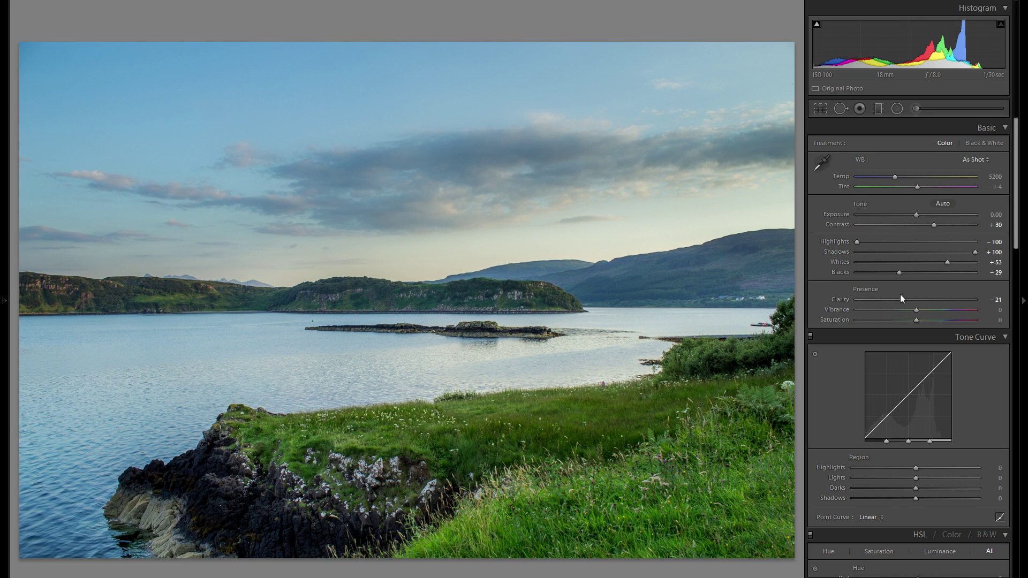
pyautogui.press('y')
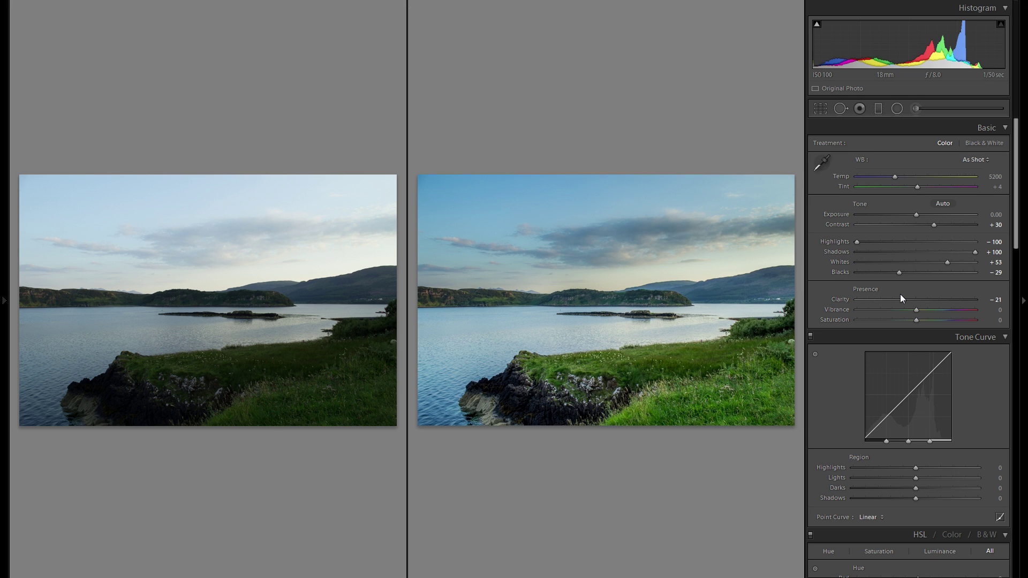
# Return to the single-photo view and warm the white balance by setting Temp to 6299
pyautogui.press('y')
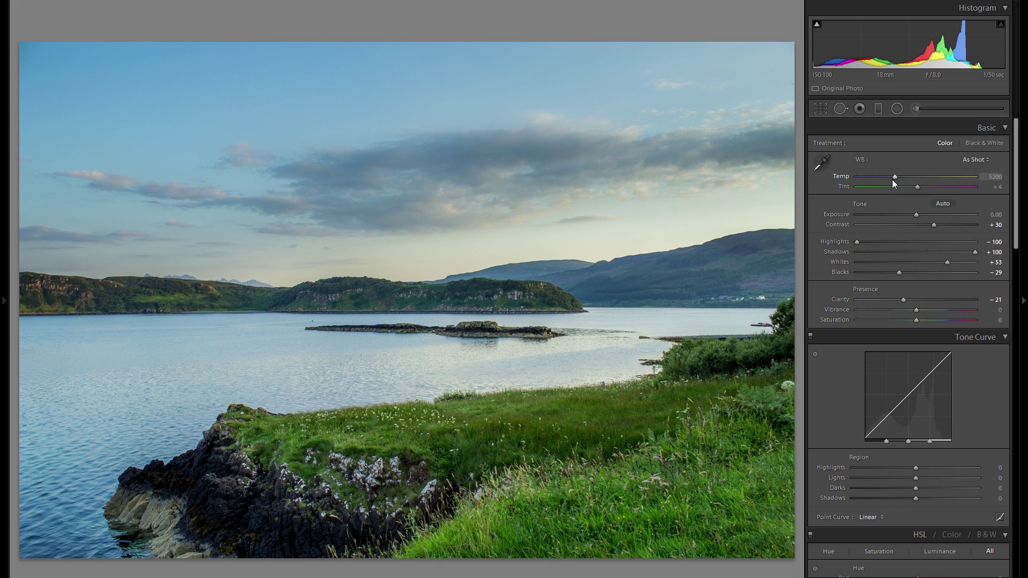
pyautogui.moveTo(897, 179); pyautogui.dragTo(943, 178)
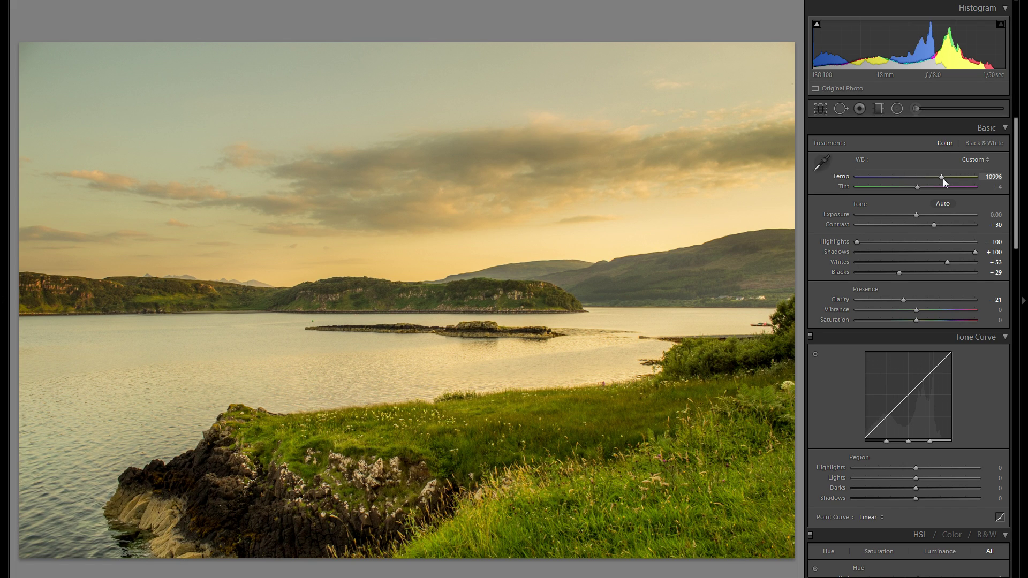
pyautogui.moveTo(943, 178); pyautogui.dragTo(907, 181)
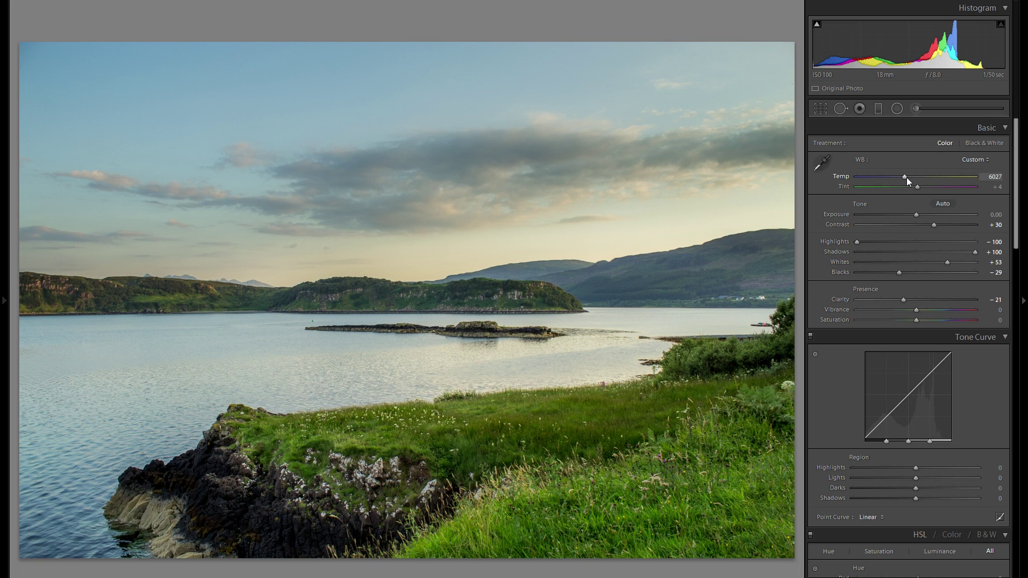
pyautogui.moveTo(907, 181); pyautogui.dragTo(909, 183)
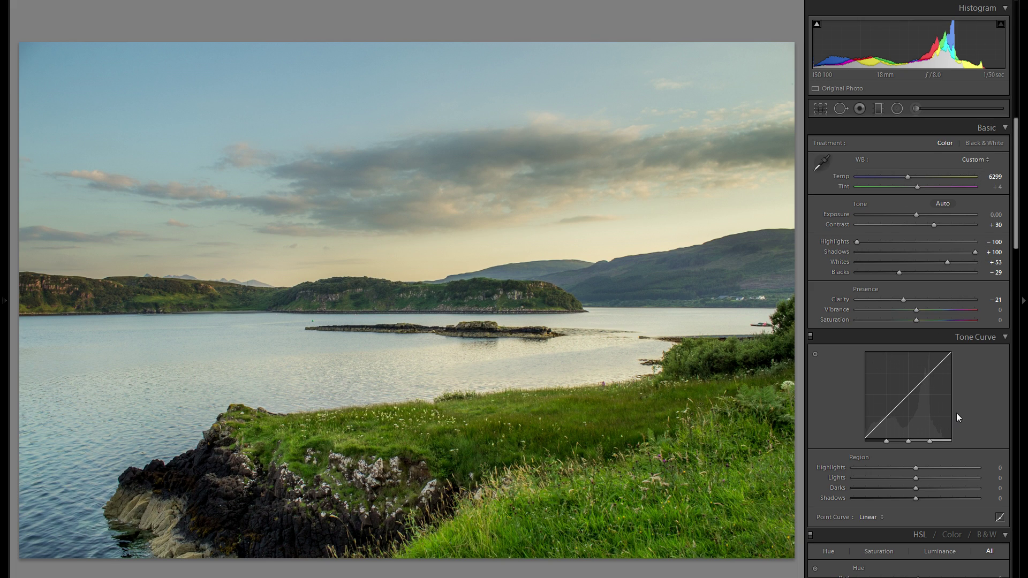
# Shift the photo's white balance towards magenta by setting Tint to +17
pyautogui.scroll(-5, 958, 411)
pyautogui.scroll(5, 962, 428)
pyautogui.moveTo(913, 192); pyautogui.dragTo(924, 189)
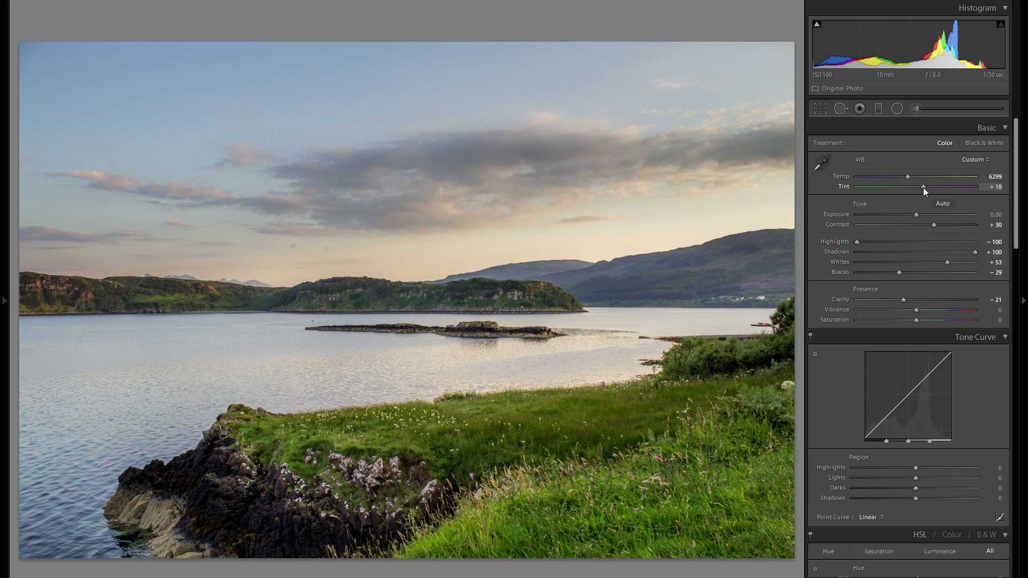
pyautogui.doubleClick(844, 187)
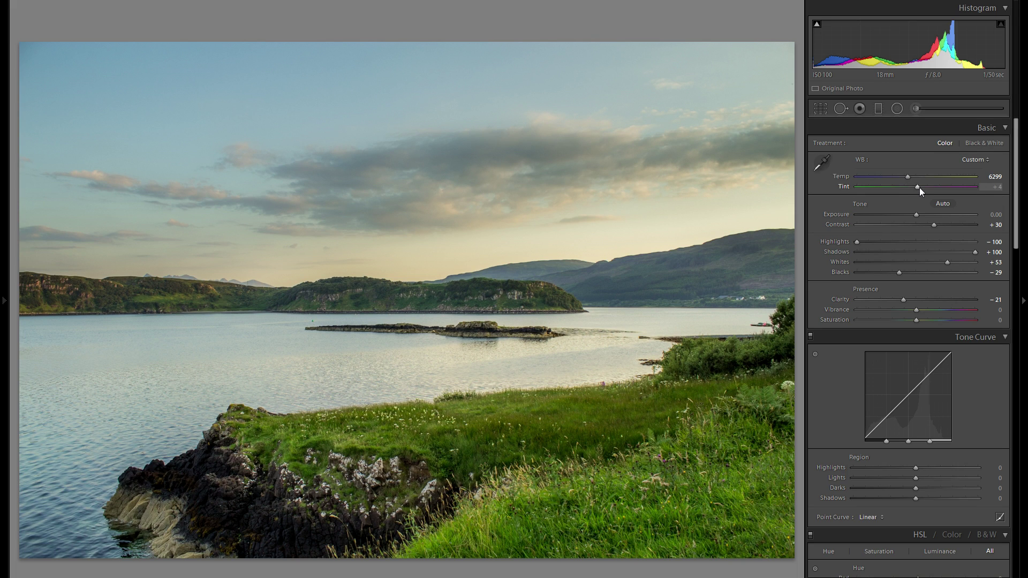
pyautogui.moveTo(921, 187); pyautogui.dragTo(924, 188)
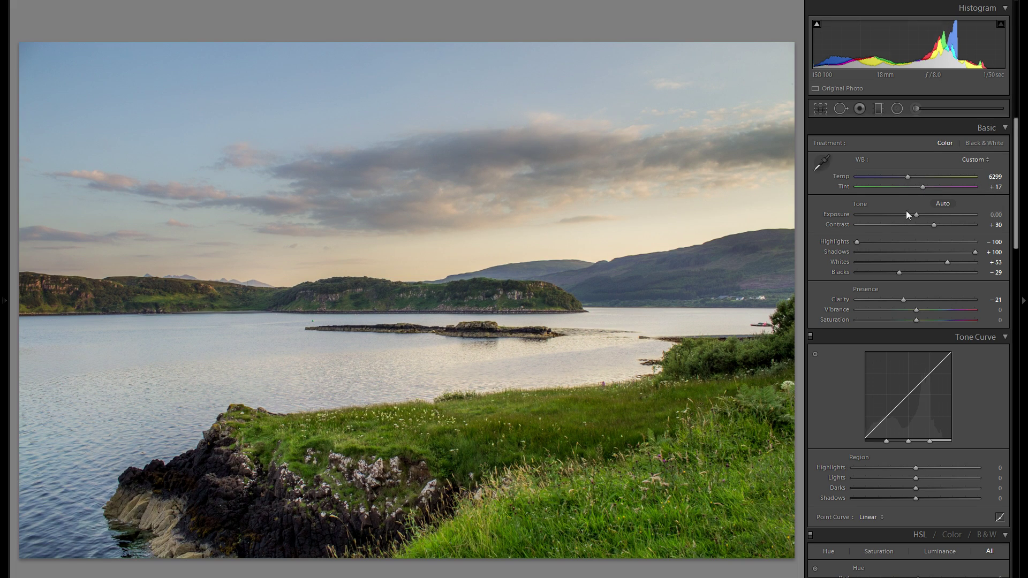
# Try a strong Saturation boost of +81, and reset both Vibrance and Saturation to 0
pyautogui.moveTo(917, 310)
pyautogui.mouseDown()
pyautogui.moveTo(939, 310)
pyautogui.moveTo(920, 305)
pyautogui.mouseUp()
pyautogui.doubleClick(845, 309)
pyautogui.moveTo(917, 320); pyautogui.dragTo(966, 324)
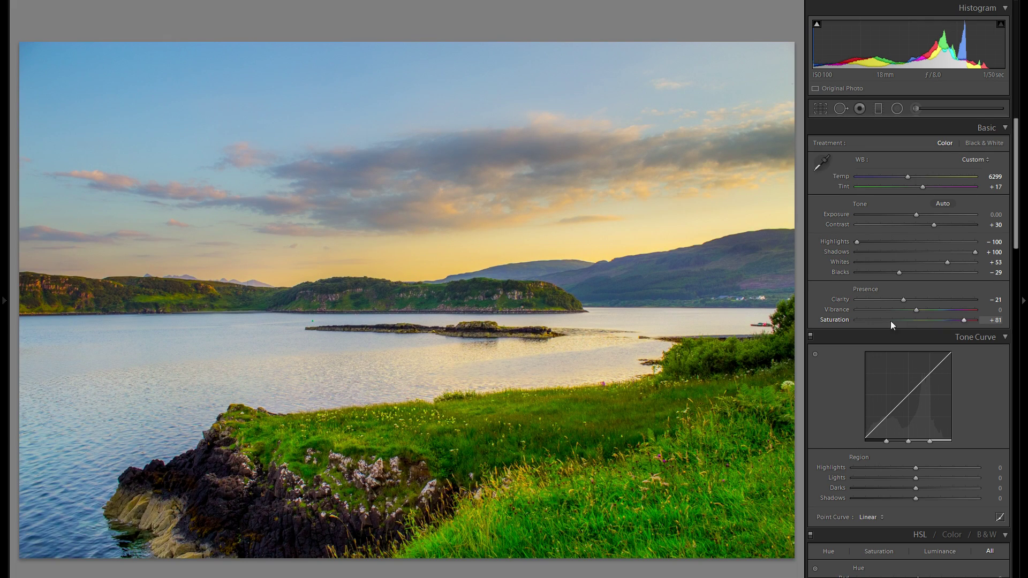
pyautogui.doubleClick(847, 320)
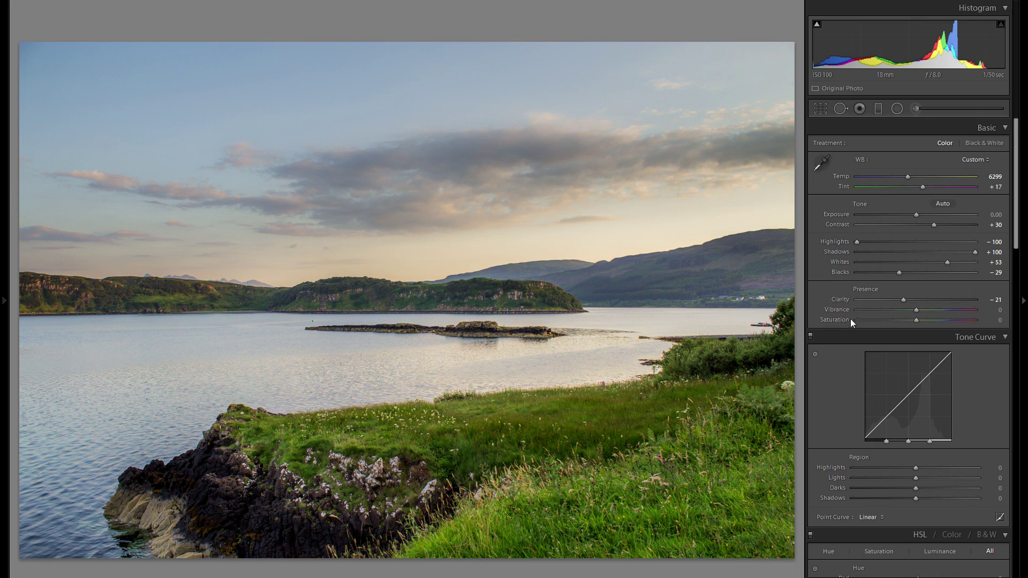
# Set Vibrance to +18 and Saturation to +19, and compare the before and after versions side by side
pyautogui.click(956, 310)
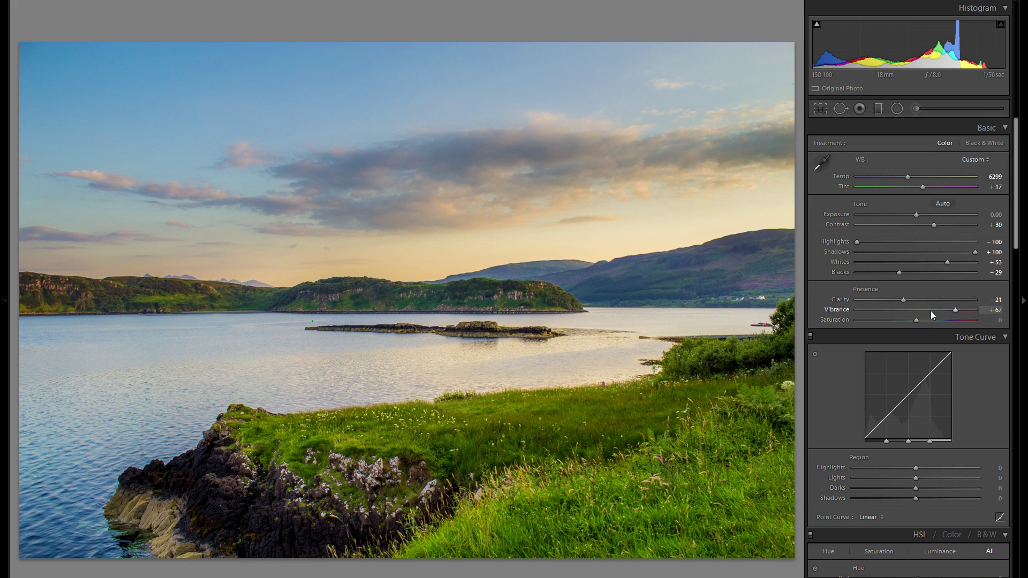
pyautogui.moveTo(930, 311); pyautogui.dragTo(924, 310)
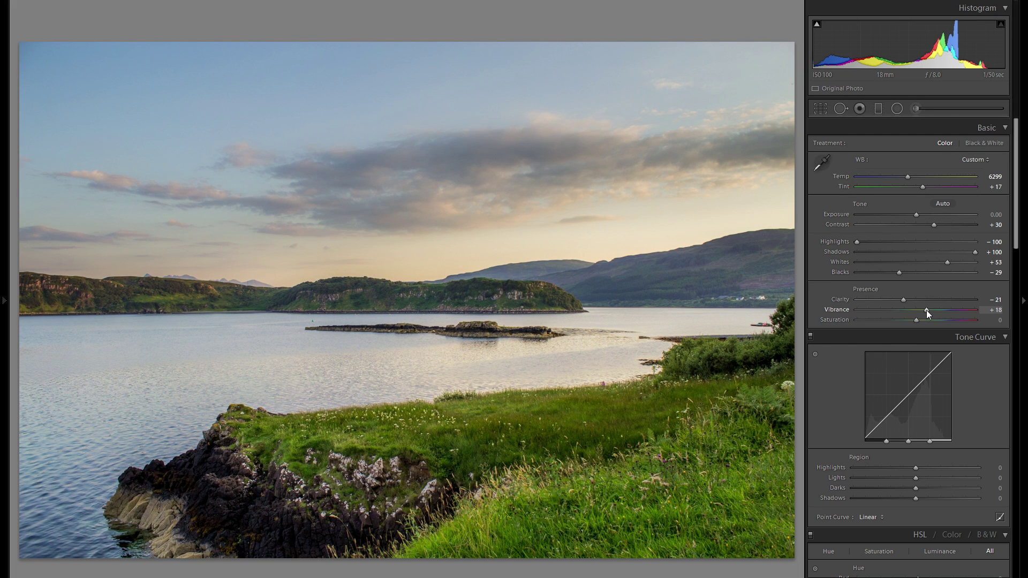
pyautogui.moveTo(925, 319); pyautogui.dragTo(921, 320)
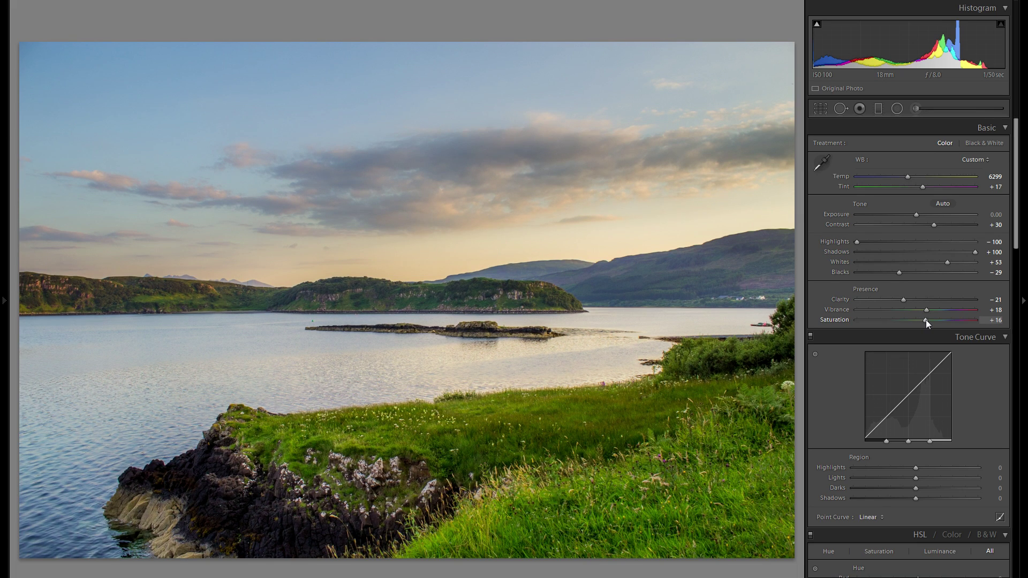
pyautogui.click(959, 320)
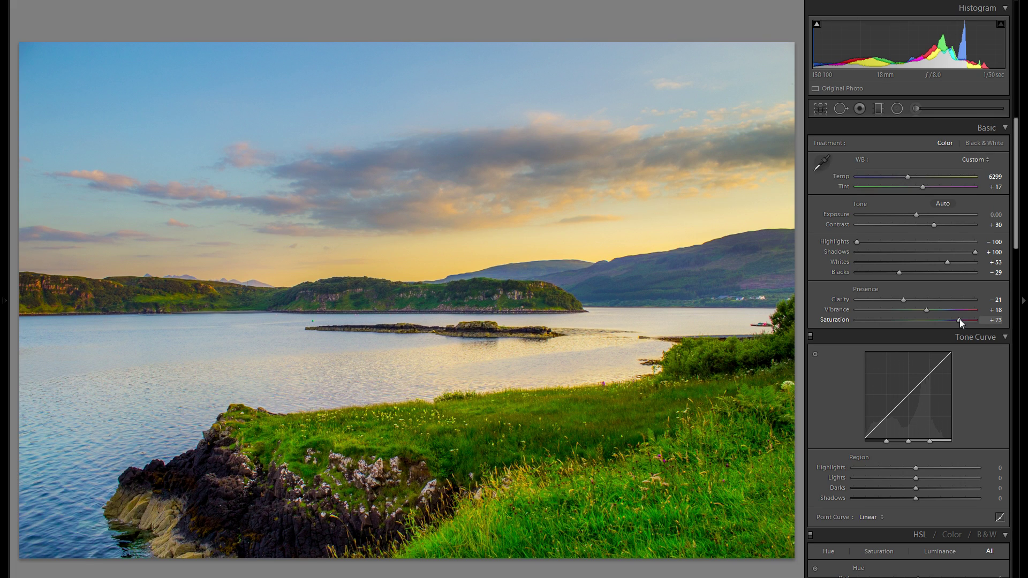
pyautogui.click(934, 320)
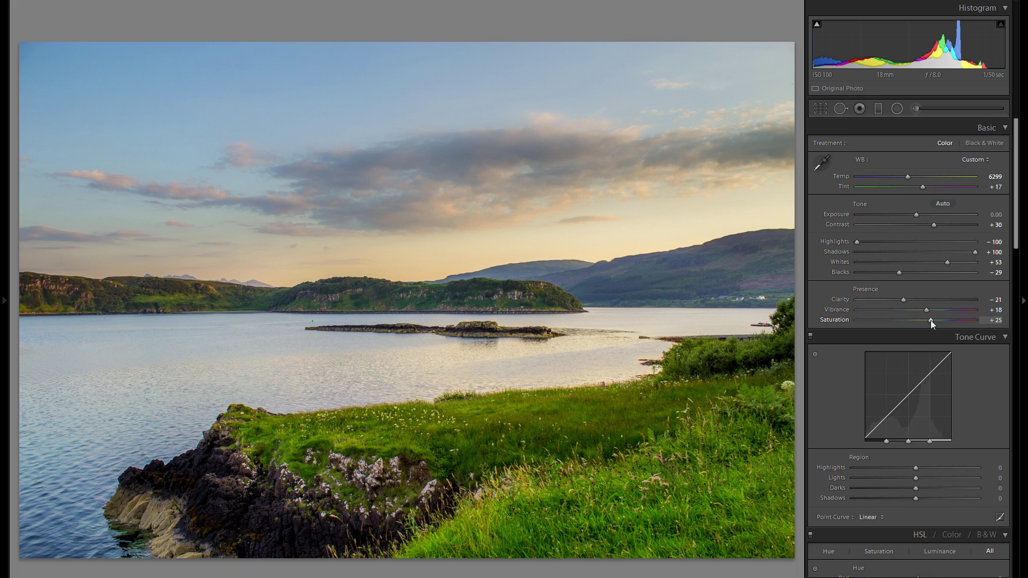
pyautogui.moveTo(929, 320); pyautogui.dragTo(926, 319)
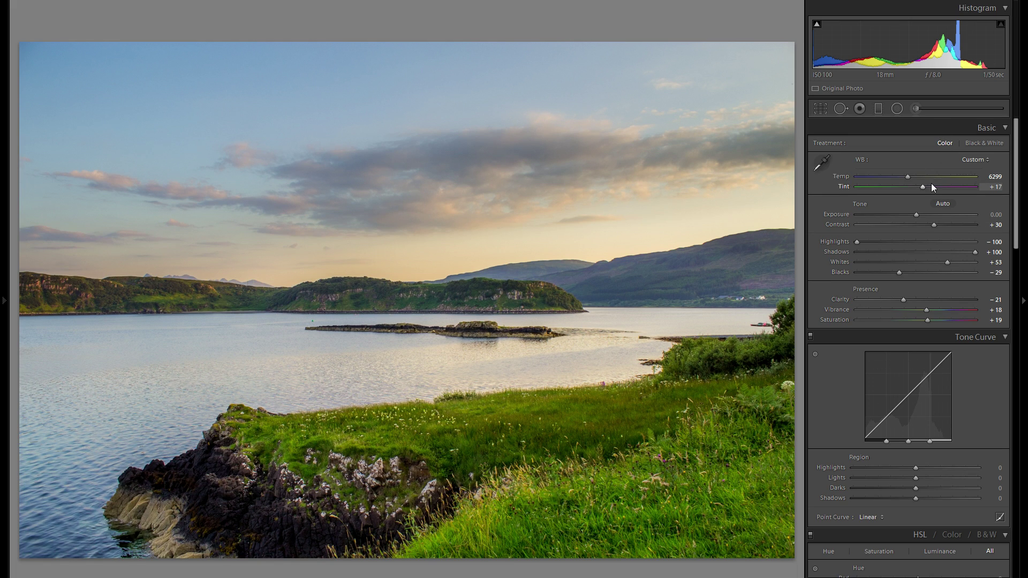
pyautogui.press('y')
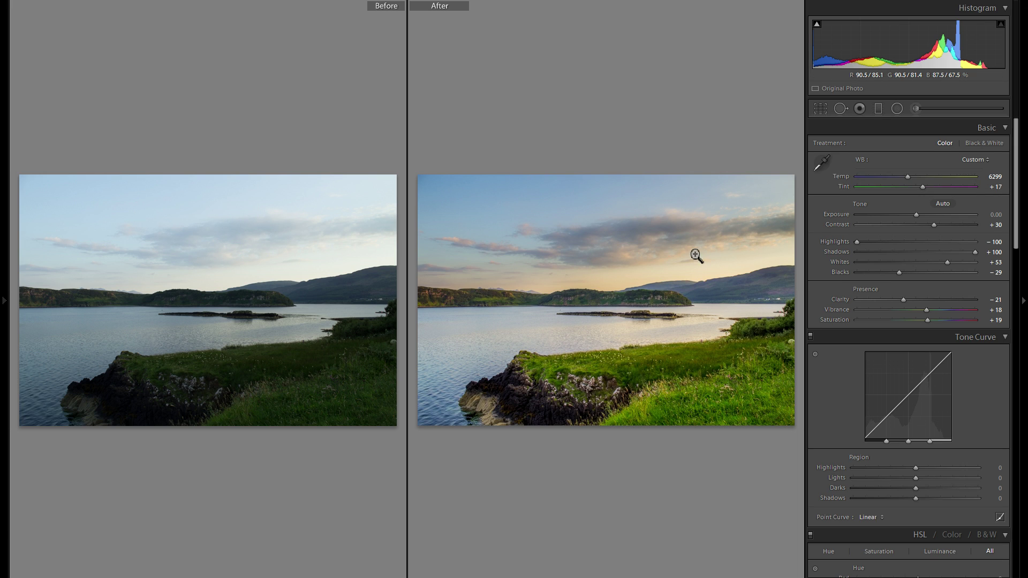
pyautogui.press('y')
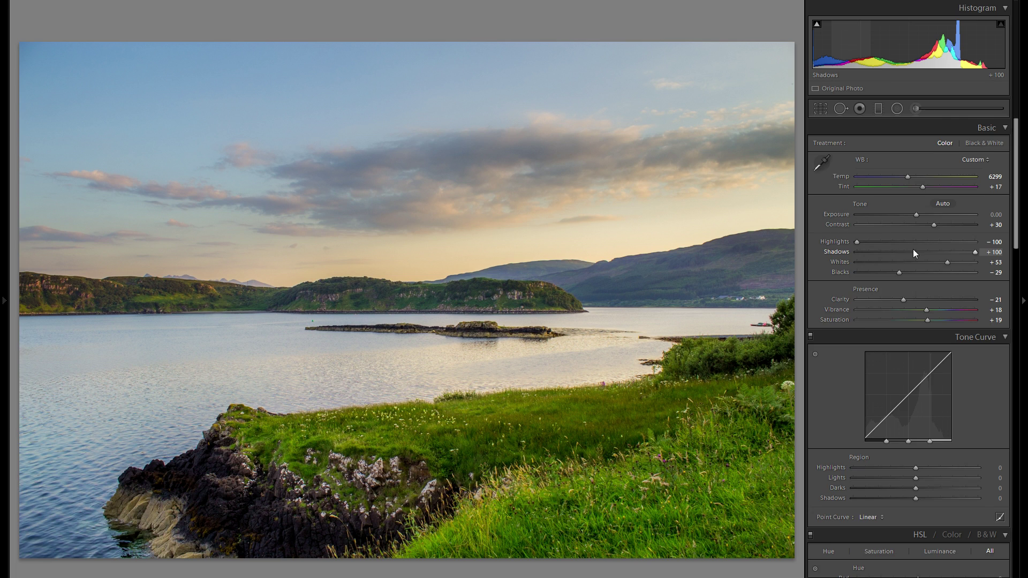
# Brighten the highlights region of the Tone Curve to +52, keeping the Basic Highlights at −100
pyautogui.scroll(-3, 914, 249)
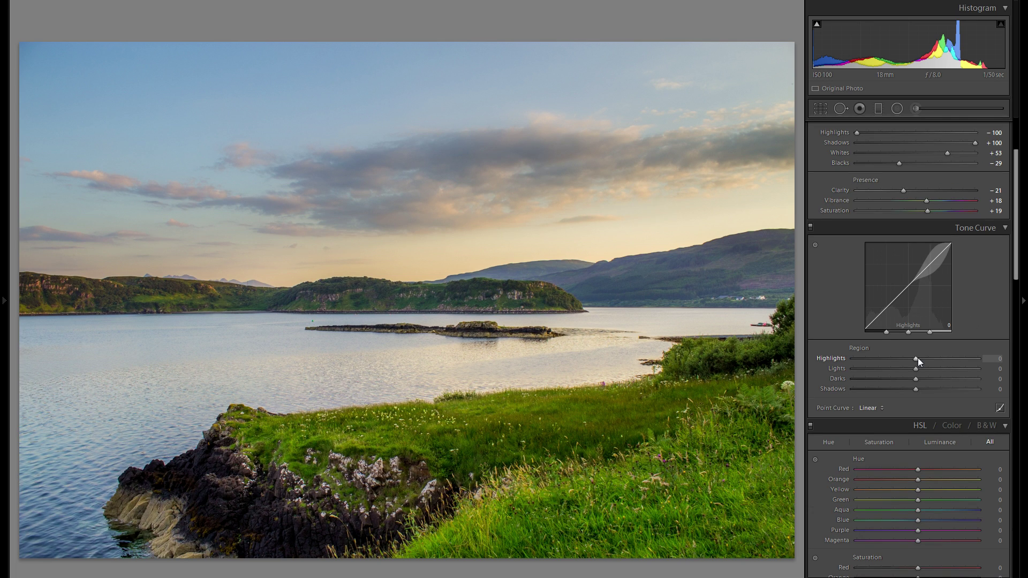
pyautogui.moveTo(918, 359); pyautogui.dragTo(953, 360)
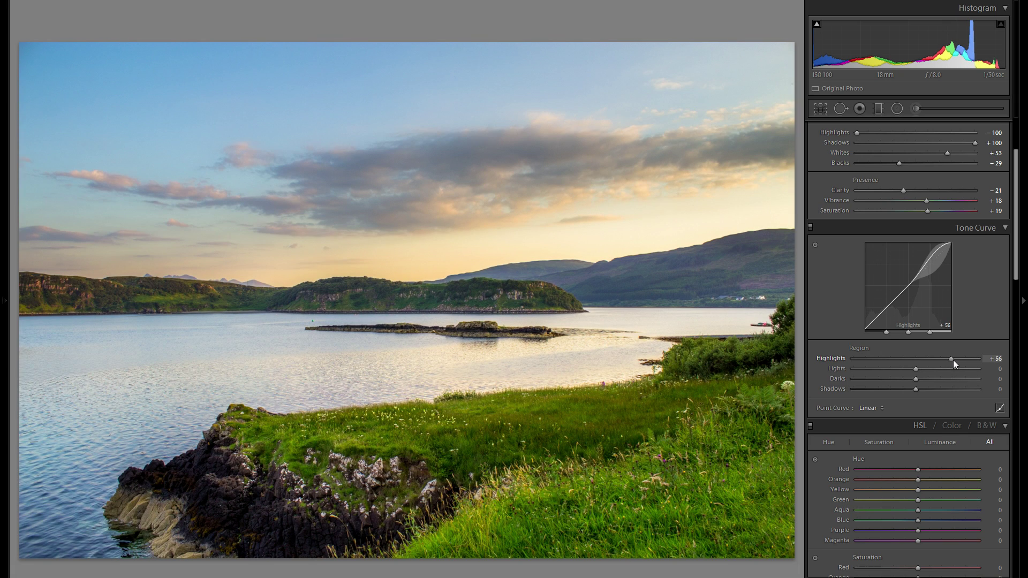
pyautogui.scroll(3, 937, 402)
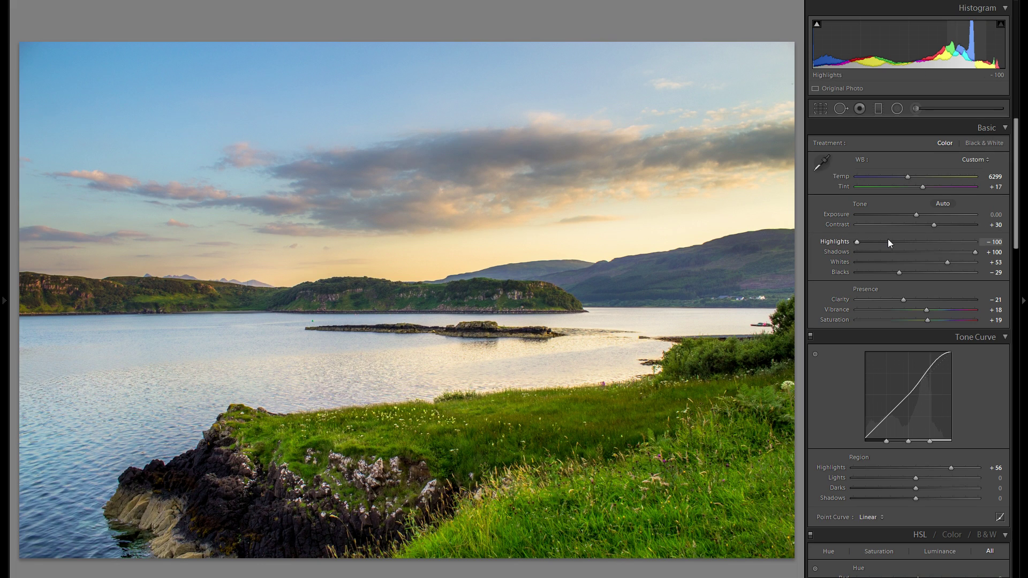
pyautogui.moveTo(889, 241); pyautogui.dragTo(831, 240)
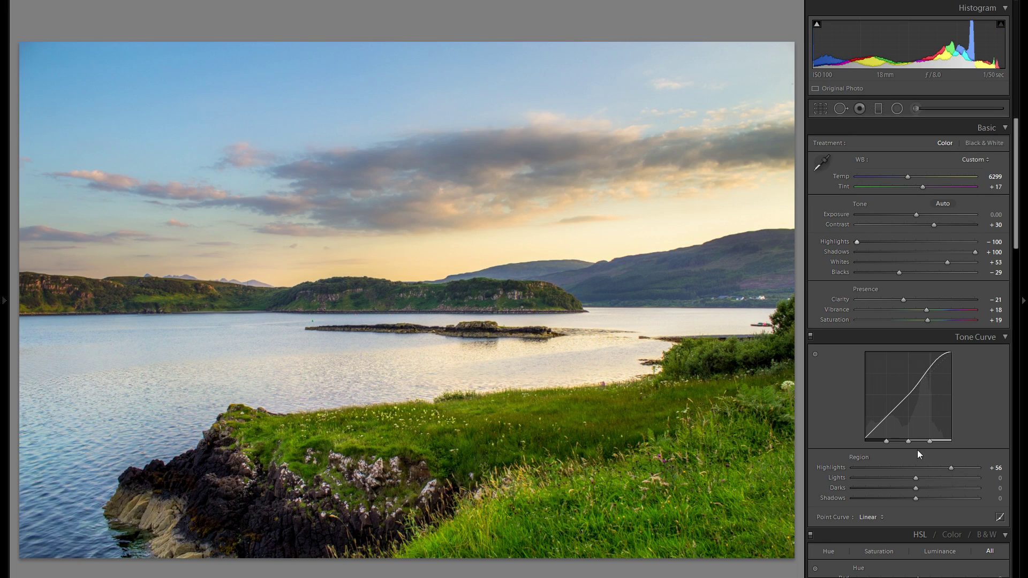
pyautogui.moveTo(914, 468); pyautogui.dragTo(939, 469)
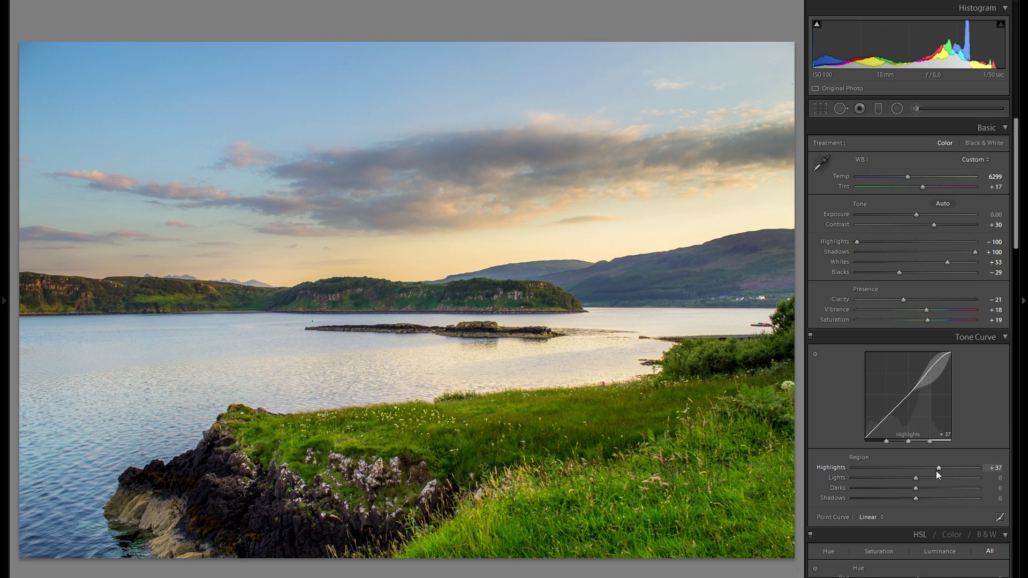
pyautogui.moveTo(939, 472); pyautogui.dragTo(949, 472)
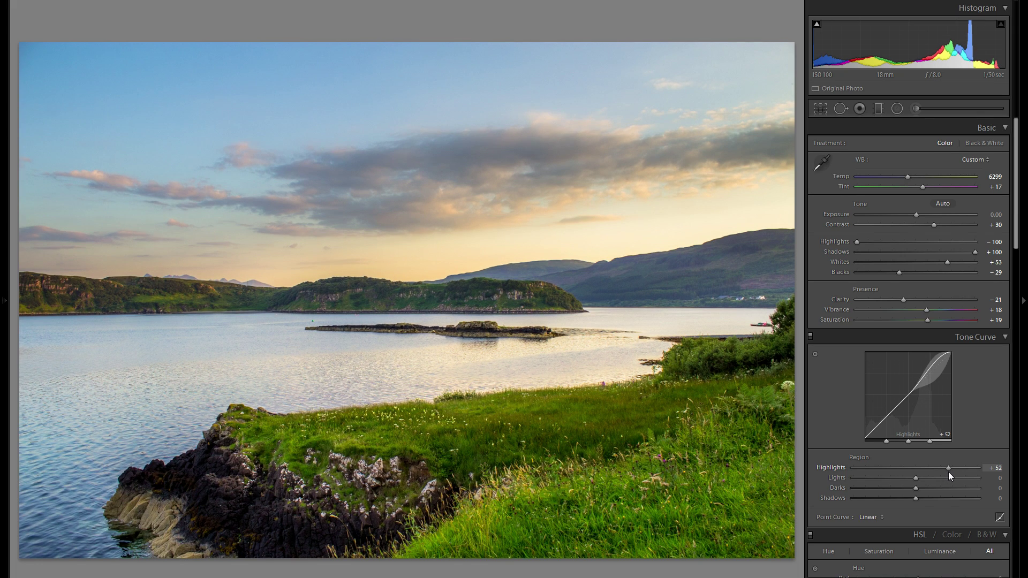
pyautogui.doubleClick(835, 467)
pyautogui.hotkey('ctrl', 'z')
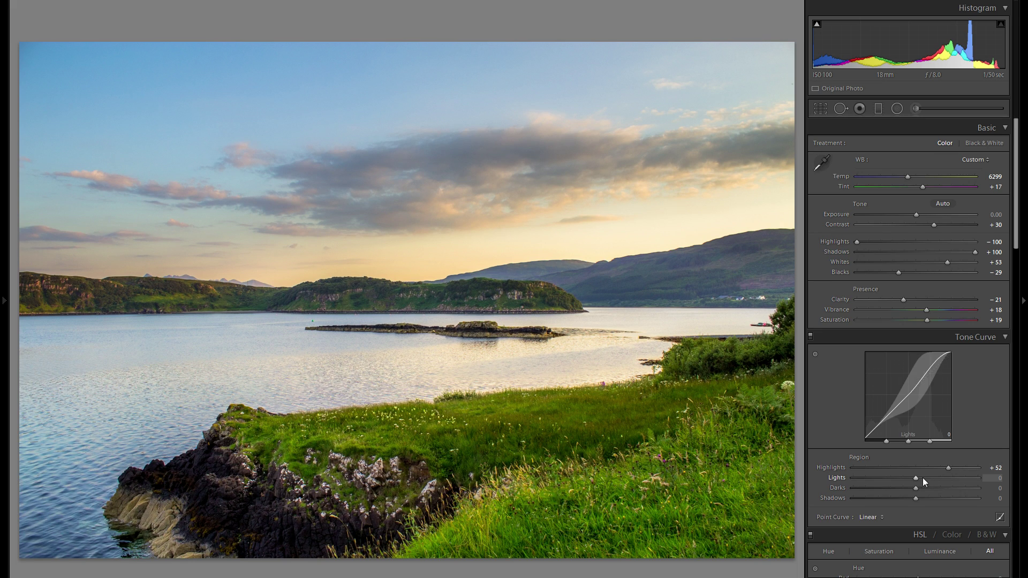
# Set the Tone Curve regions to Lights −14, Darks −4 and Shadows −4
pyautogui.moveTo(917, 478)
pyautogui.mouseDown()
pyautogui.moveTo(929, 478)
pyautogui.moveTo(901, 478)
pyautogui.mouseUp()
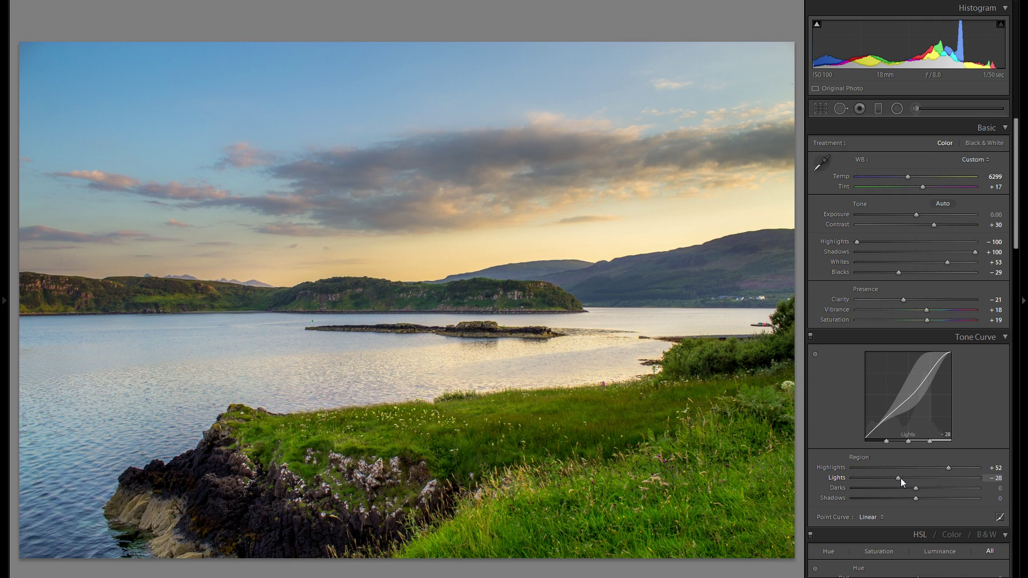
pyautogui.moveTo(900, 477)
pyautogui.mouseDown()
pyautogui.moveTo(934, 476)
pyautogui.moveTo(905, 476)
pyautogui.mouseUp()
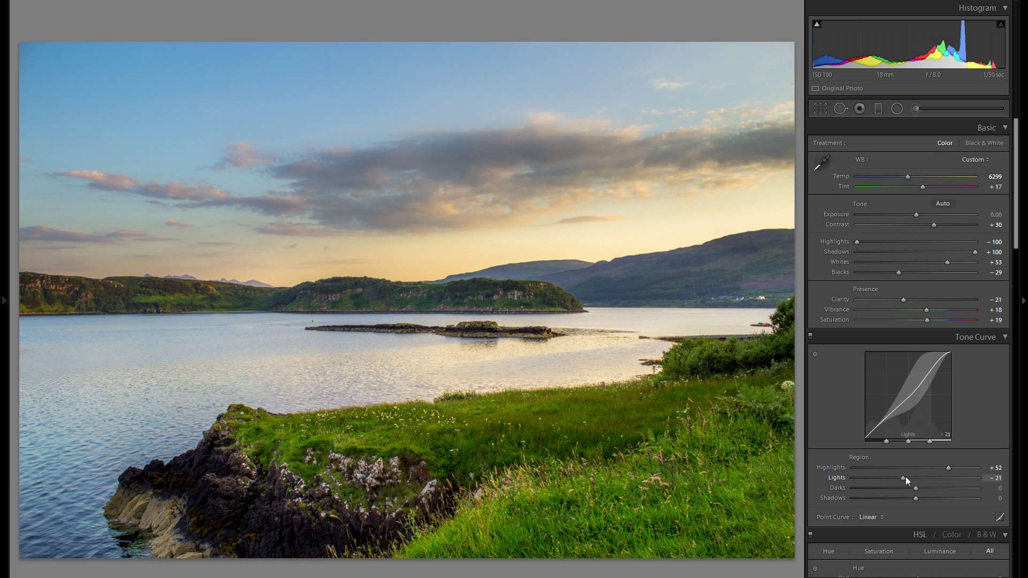
pyautogui.moveTo(904, 477)
pyautogui.mouseDown()
pyautogui.moveTo(920, 476)
pyautogui.moveTo(910, 477)
pyautogui.mouseUp()
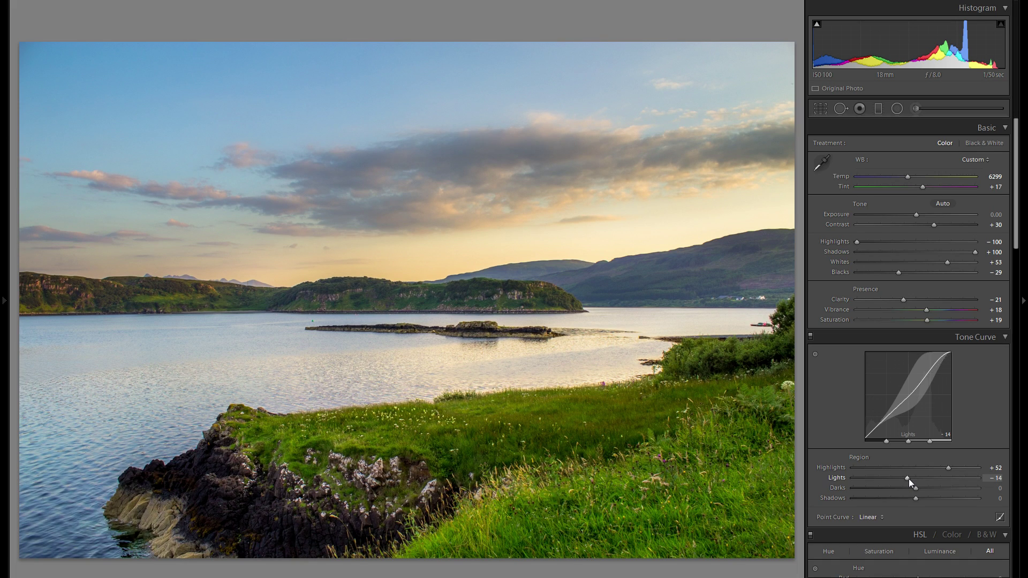
pyautogui.moveTo(915, 488)
pyautogui.mouseDown()
pyautogui.moveTo(934, 490)
pyautogui.moveTo(885, 490)
pyautogui.moveTo(913, 499)
pyautogui.mouseUp()
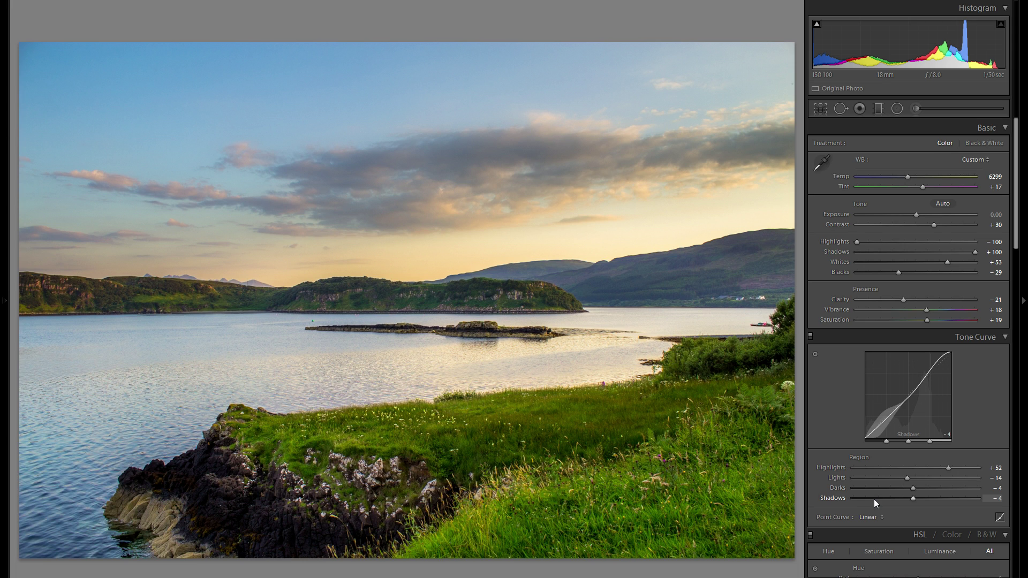
# Try the Basic Shadows at −13, restore them to +100, and set the Tone Curve Shadows to −14
pyautogui.click(908, 252)
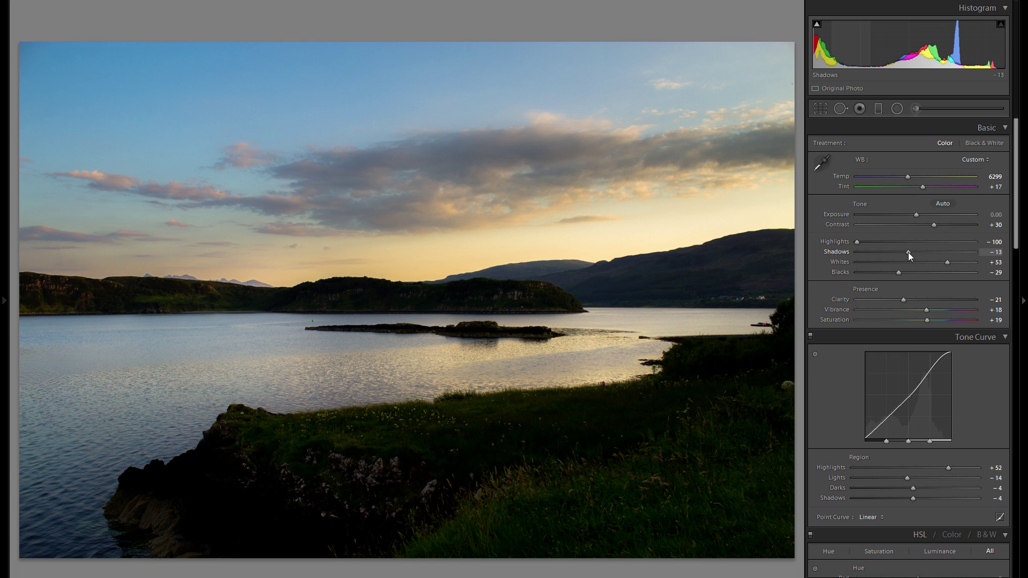
pyautogui.moveTo(912, 253); pyautogui.dragTo(1027, 255)
pyautogui.moveTo(913, 498)
pyautogui.mouseDown()
pyautogui.moveTo(879, 503)
pyautogui.moveTo(939, 496)
pyautogui.moveTo(907, 494)
pyautogui.mouseUp()
# Try the Medium Contrast point curve on the photo and switch it back to Linear
pyautogui.scroll(-3, 857, 455)
pyautogui.click(870, 408)
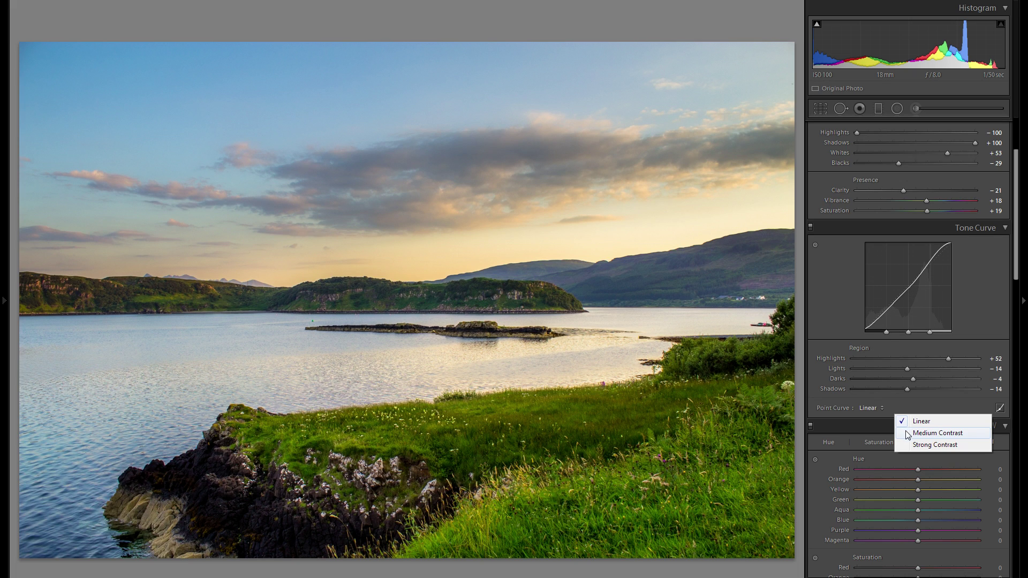
pyautogui.click(905, 434)
pyautogui.click(892, 409)
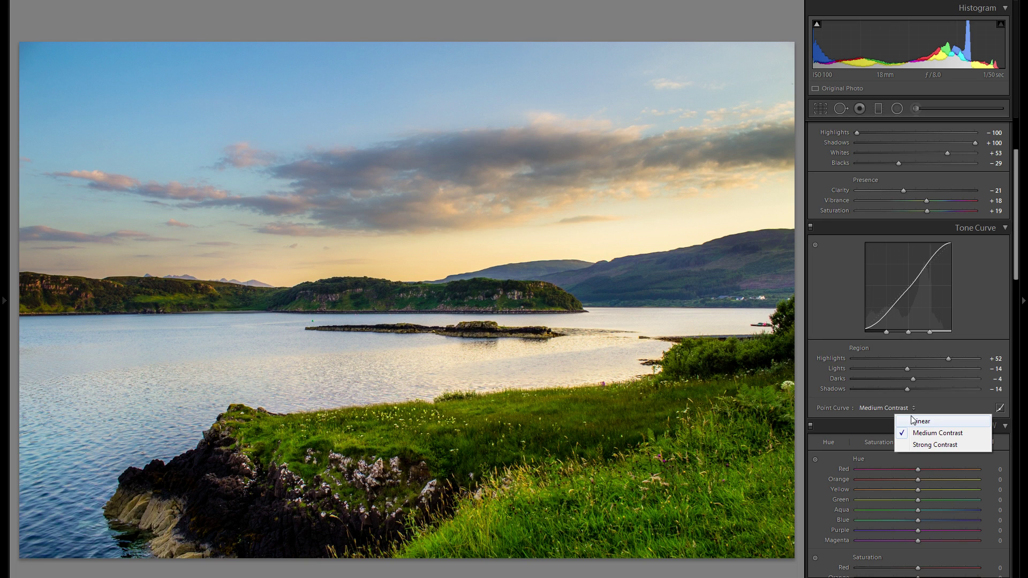
pyautogui.click(914, 420)
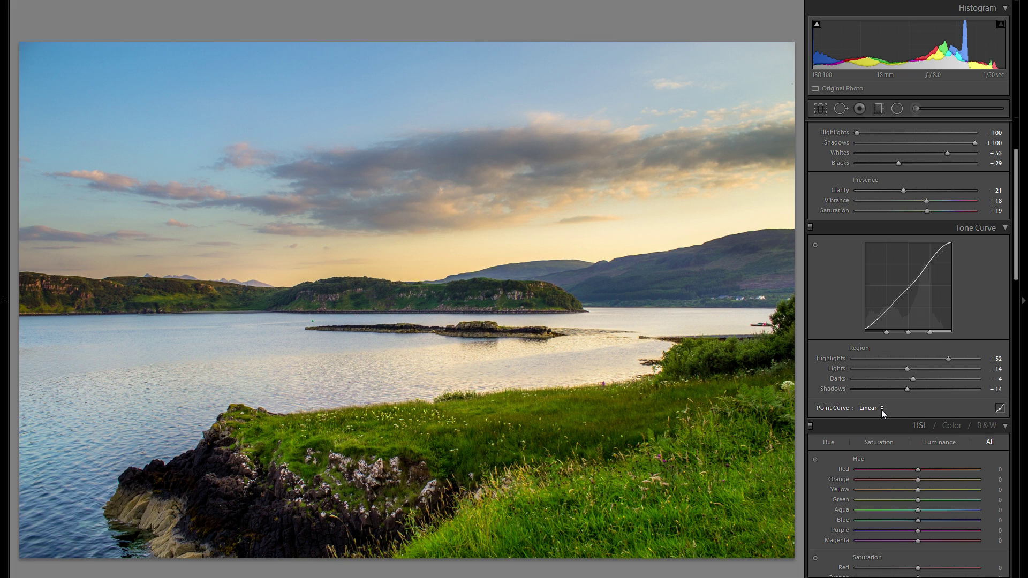
# Shift the HSL hues with targeted adjustments on the grass, water and sky: Orange −1, Yellow −16, Green −9, Blue +14, Purple +2
pyautogui.scroll(-5, 882, 326)
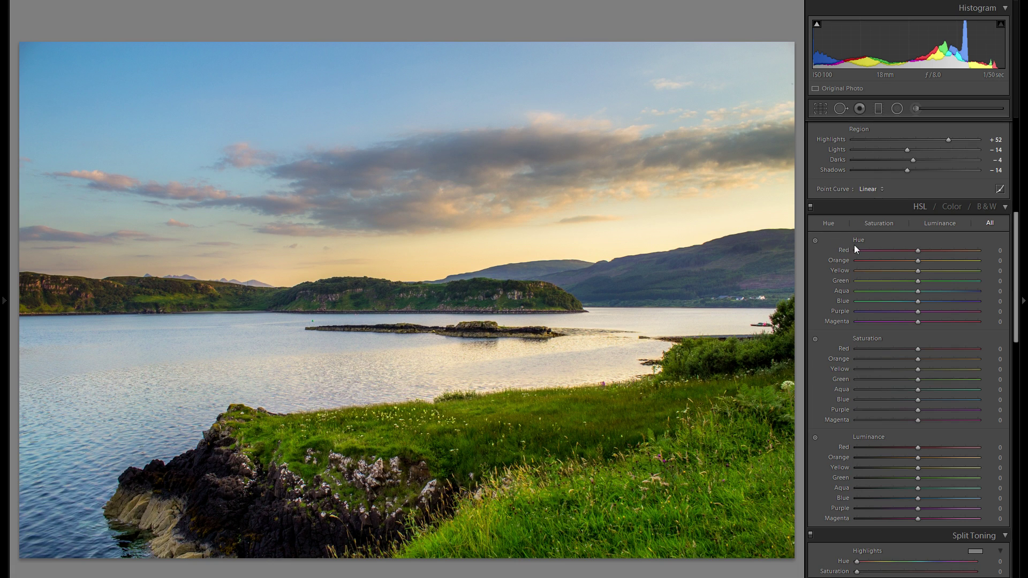
pyautogui.click(815, 240)
pyautogui.moveTo(557, 419)
pyautogui.mouseDown()
pyautogui.moveTo(557, 438)
pyautogui.moveTo(557, 428)
pyautogui.mouseUp()
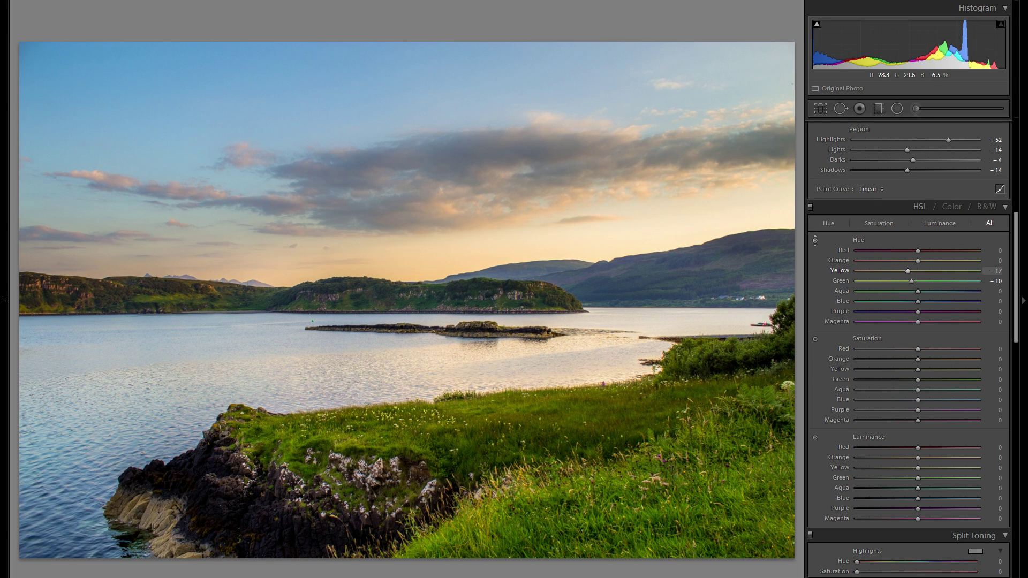
pyautogui.moveTo(557, 431); pyautogui.dragTo(557, 425)
pyautogui.moveTo(259, 325)
pyautogui.mouseDown()
pyautogui.moveTo(259, 373)
pyautogui.moveTo(260, 306)
pyautogui.moveTo(258, 345)
pyautogui.mouseUp()
pyautogui.moveTo(444, 254)
pyautogui.mouseDown()
pyautogui.moveTo(444, 281)
pyautogui.moveTo(444, 259)
pyautogui.mouseUp()
# Boost HSL saturation with targeted adjustments on the grass, water and sky: Orange +1, Yellow +11, Green +10, Aqua +5, Blue +11
pyautogui.click(815, 339)
pyautogui.moveTo(699, 381)
pyautogui.mouseDown()
pyautogui.moveTo(699, 402)
pyautogui.moveTo(700, 362)
pyautogui.moveTo(699, 375)
pyautogui.mouseUp()
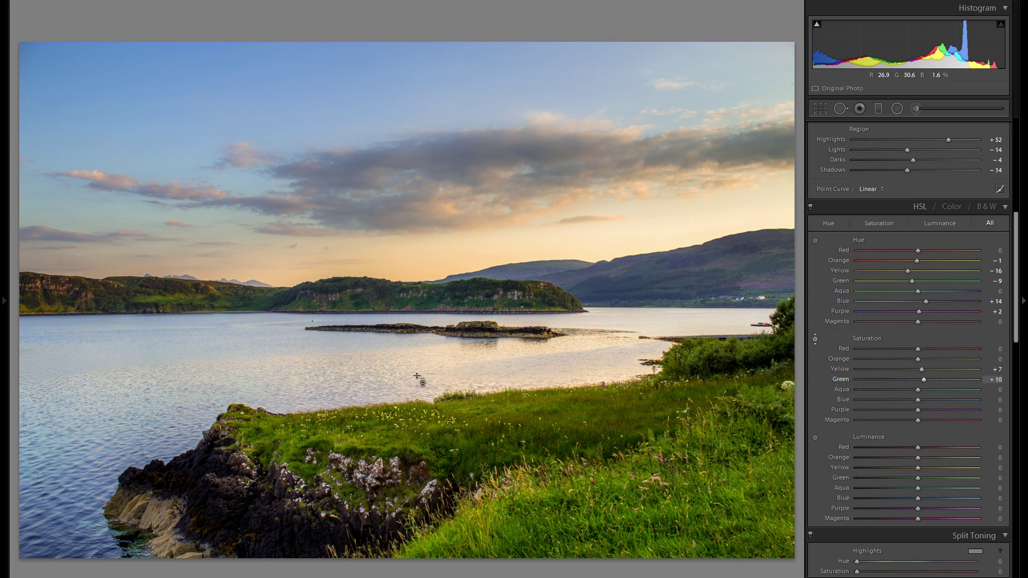
pyautogui.moveTo(332, 354)
pyautogui.mouseDown()
pyautogui.moveTo(332, 379)
pyautogui.moveTo(332, 325)
pyautogui.moveTo(331, 348)
pyautogui.mouseUp()
pyautogui.moveTo(236, 339); pyautogui.dragTo(235, 332)
pyautogui.moveTo(478, 264)
pyautogui.mouseDown()
pyautogui.moveTo(477, 252)
pyautogui.moveTo(471, 259)
pyautogui.mouseUp()
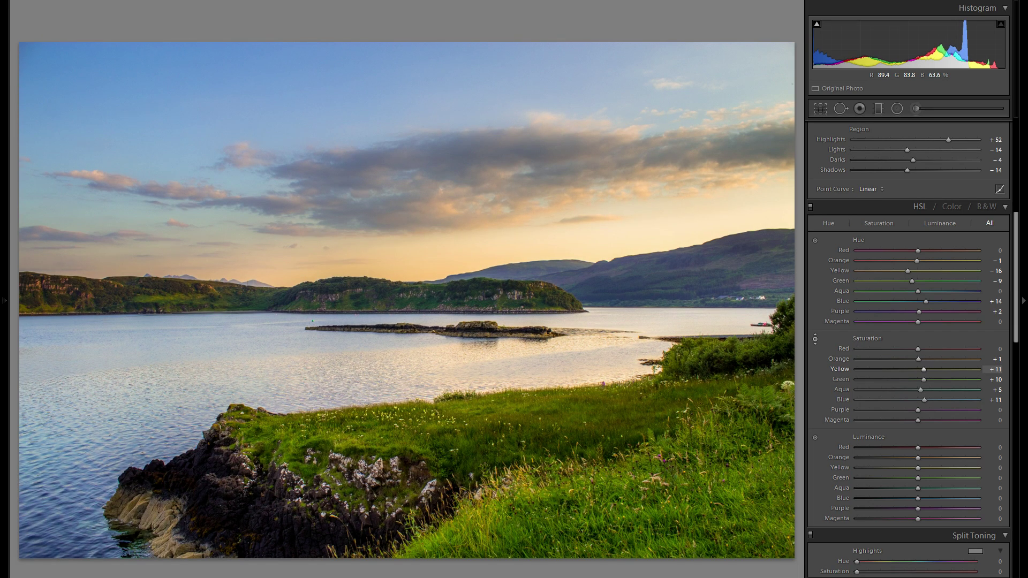
# Adjust HSL luminance with targeted adjustments on the grass, water and sky: Orange −5, Yellow +1, Green +10, Aqua −4, Blue −11
pyautogui.click(816, 438)
pyautogui.moveTo(566, 422)
pyautogui.mouseDown()
pyautogui.moveTo(566, 430)
pyautogui.moveTo(566, 414)
pyautogui.mouseUp()
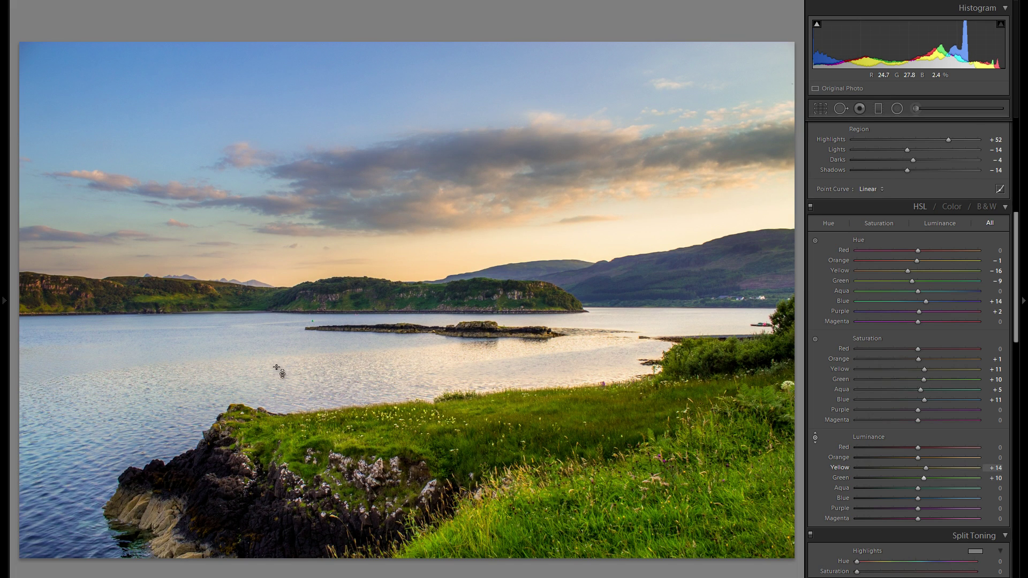
pyautogui.moveTo(288, 351); pyautogui.dragTo(289, 358)
pyautogui.moveTo(466, 262)
pyautogui.mouseDown()
pyautogui.moveTo(466, 273)
pyautogui.moveTo(466, 253)
pyautogui.moveTo(466, 271)
pyautogui.mouseUp()
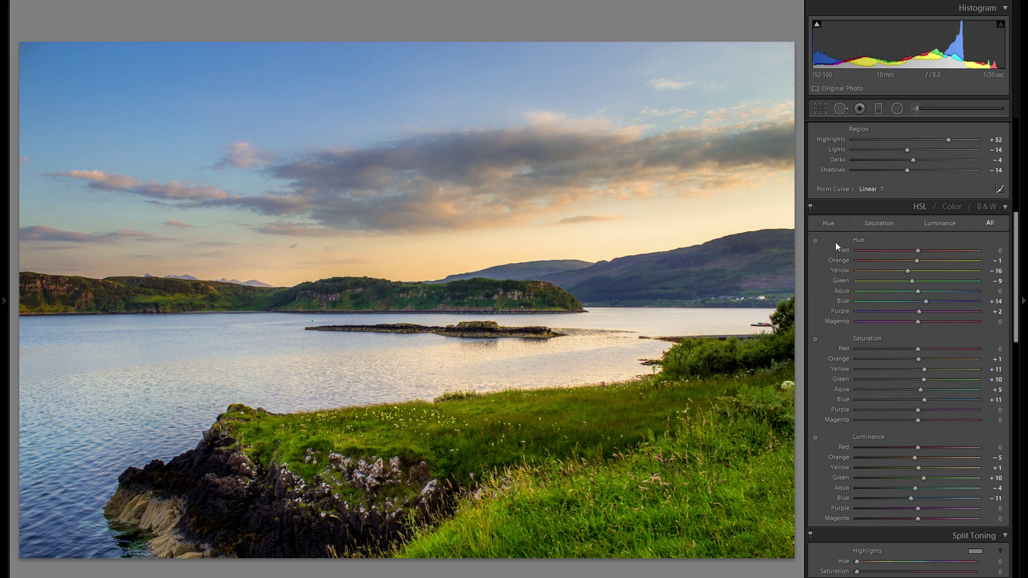
# Compare the photo with and without the HSL adjustments, leaving them enabled
pyautogui.click(810, 207)
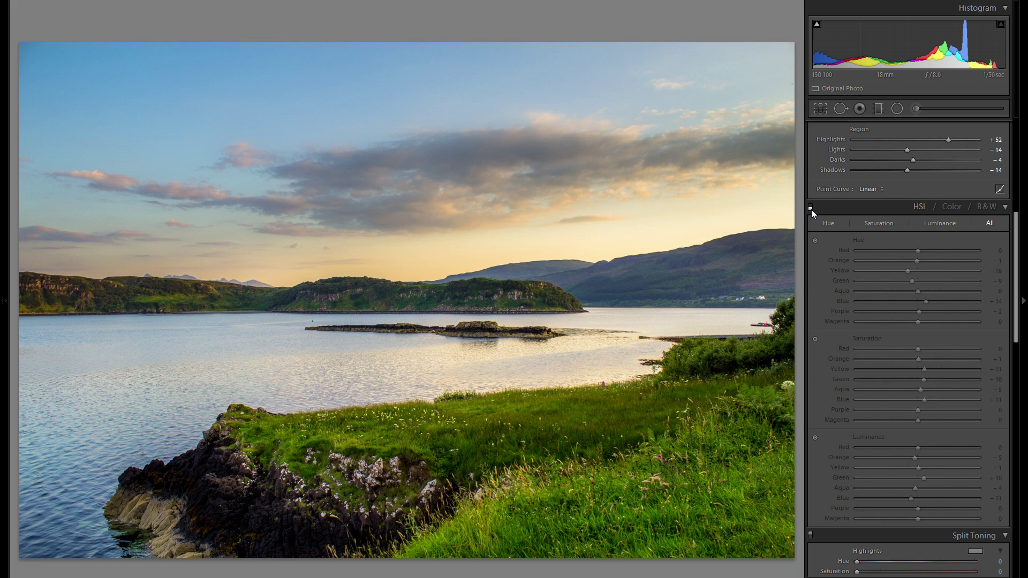
pyautogui.click(811, 209)
pyautogui.click(811, 209)
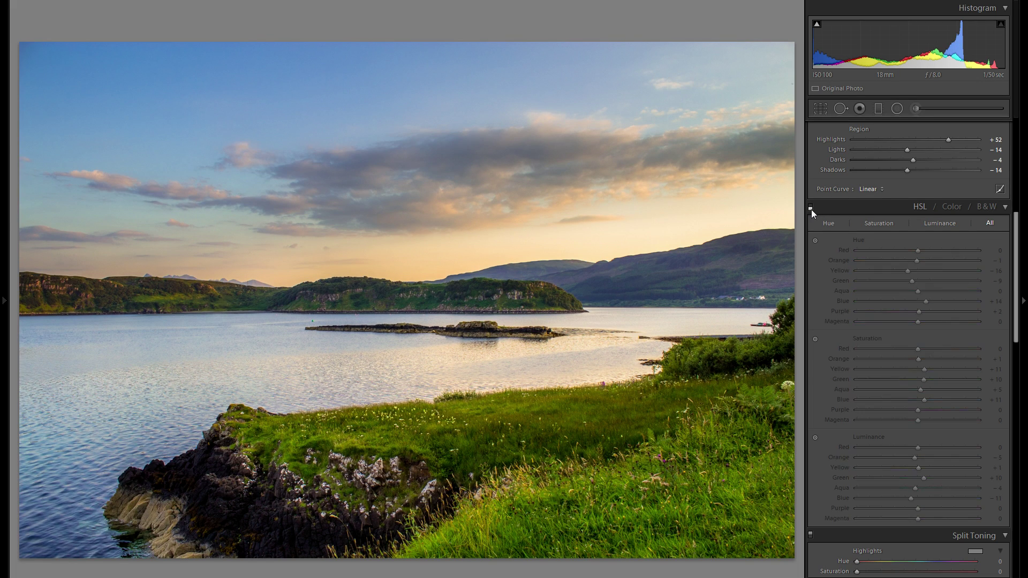
pyautogui.click(811, 209)
pyautogui.click(812, 208)
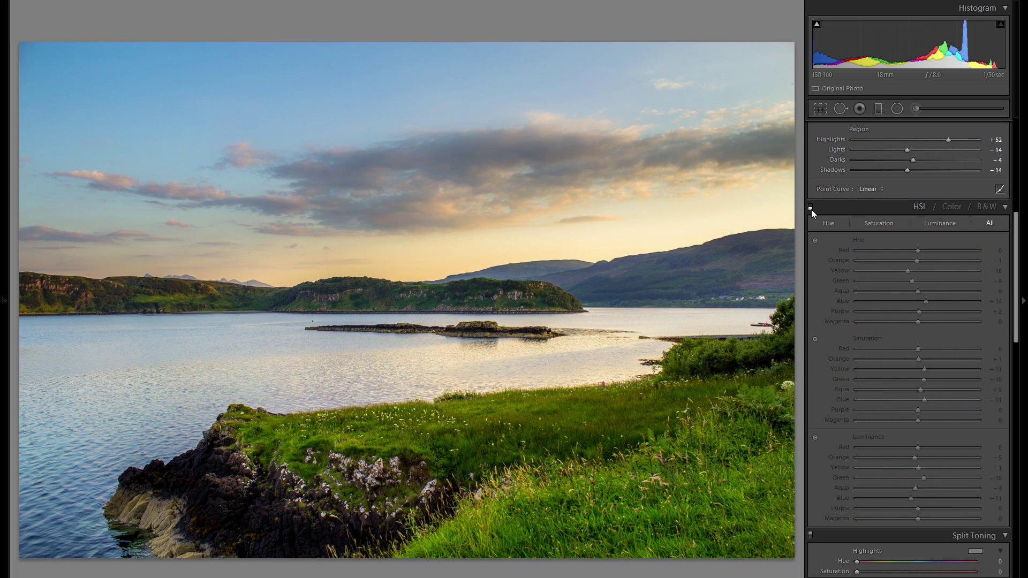
pyautogui.click(811, 209)
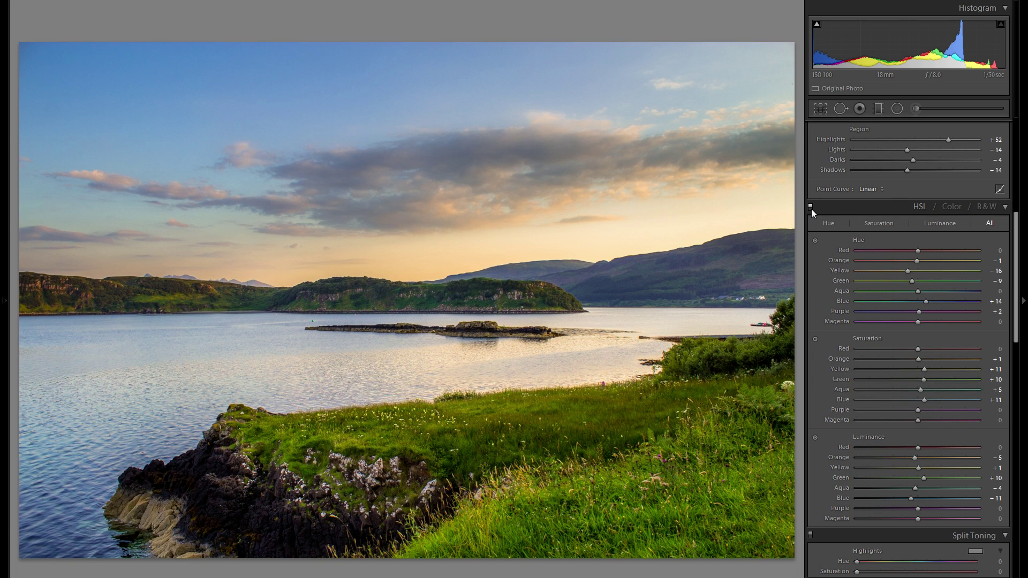
# Try a lower Basic Shadows setting and undo the change
pyautogui.scroll(8, 878, 291)
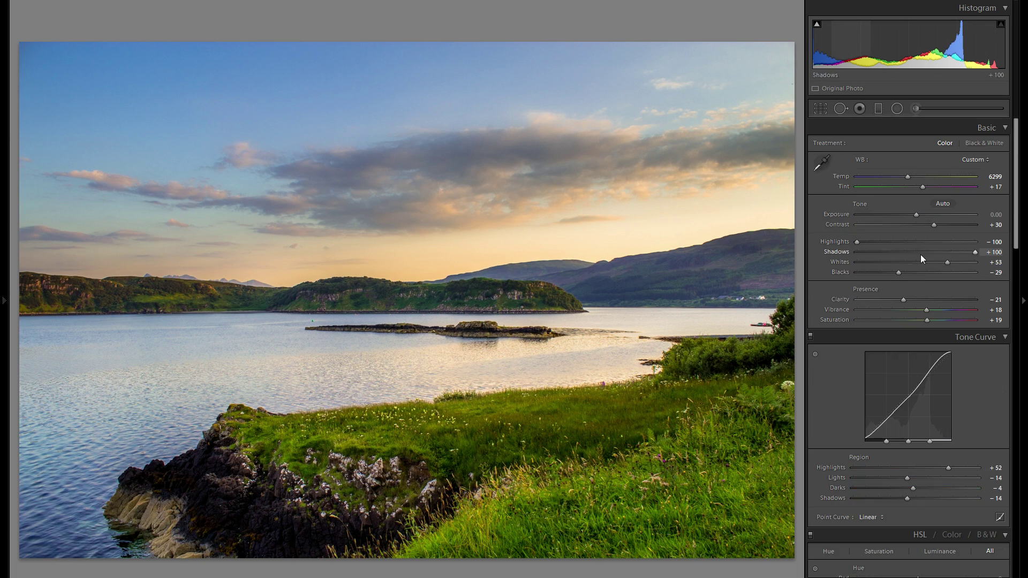
pyautogui.click(917, 253)
pyautogui.hotkey('ctrl', 'z')
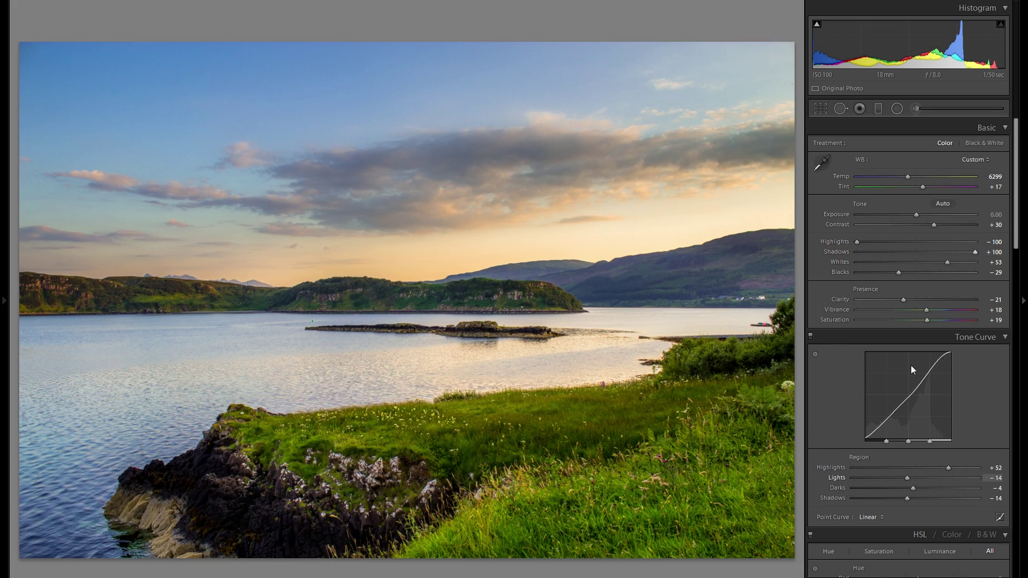
# Switch the HSL adjustments off and back on once more to check their effect on the photo
pyautogui.scroll(-3, 911, 365)
pyautogui.scroll(-4, 903, 363)
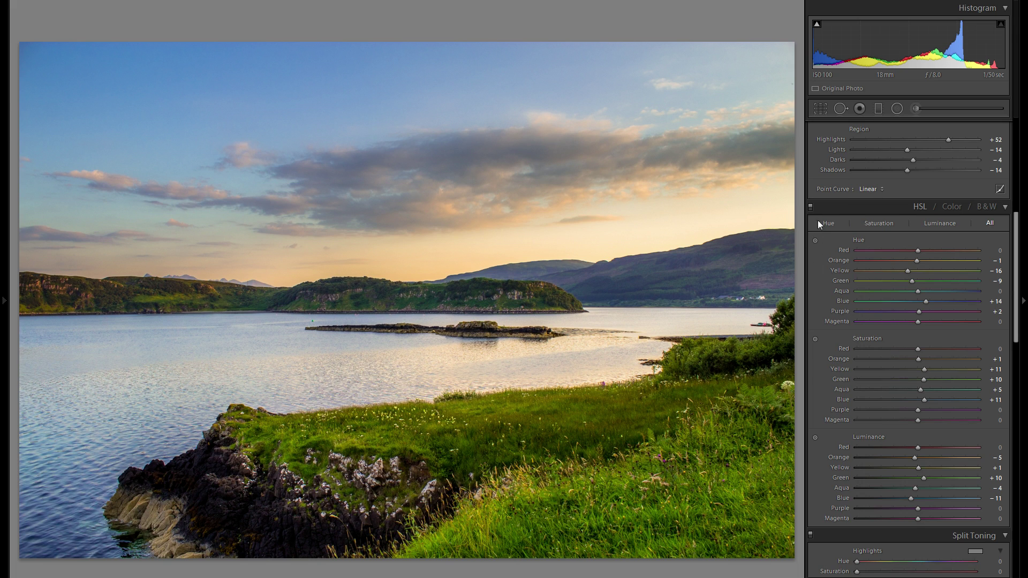
pyautogui.click(811, 207)
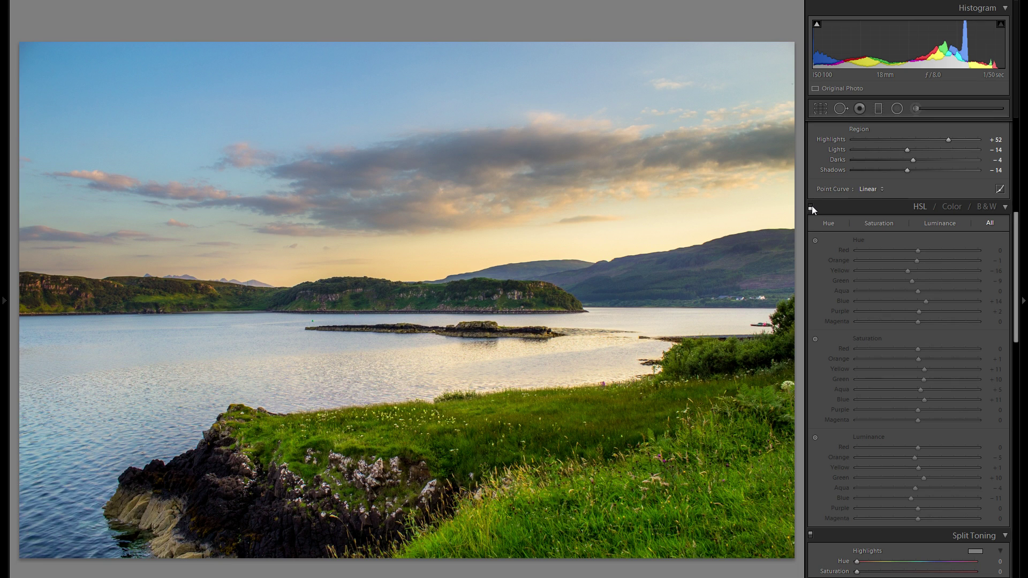
pyautogui.click(811, 207)
# Try orange, red and blue Split Toning tints for the highlights and settle on Hue 32, Saturation 40
pyautogui.scroll(-3, 852, 216)
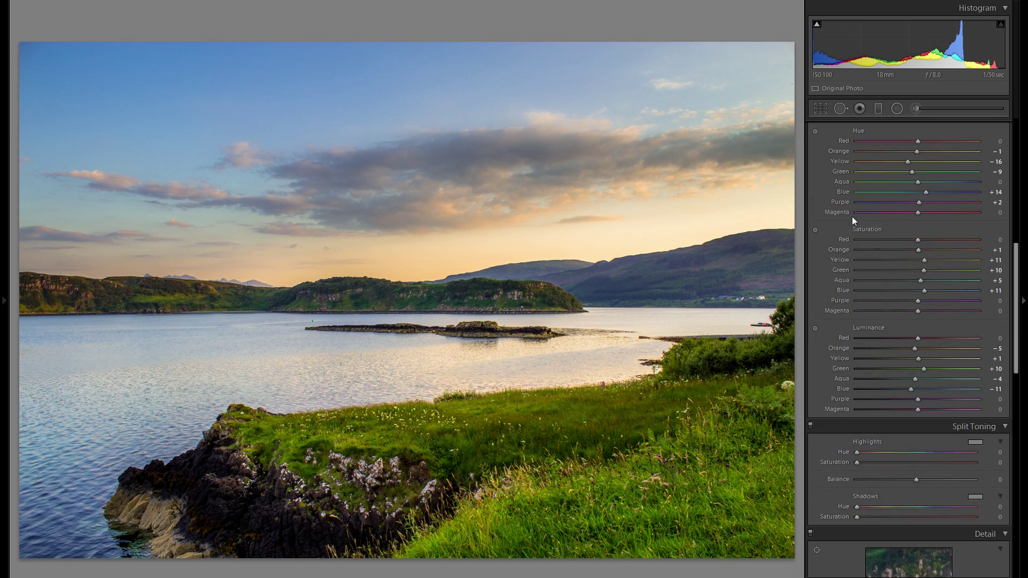
pyautogui.scroll(-3, 852, 217)
pyautogui.scroll(-3, 950, 322)
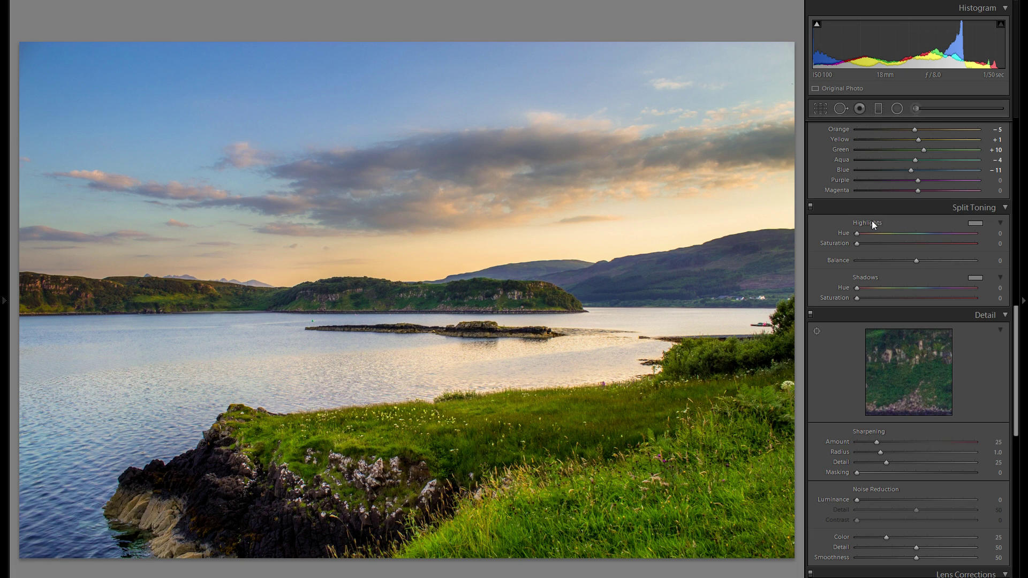
pyautogui.click(974, 224)
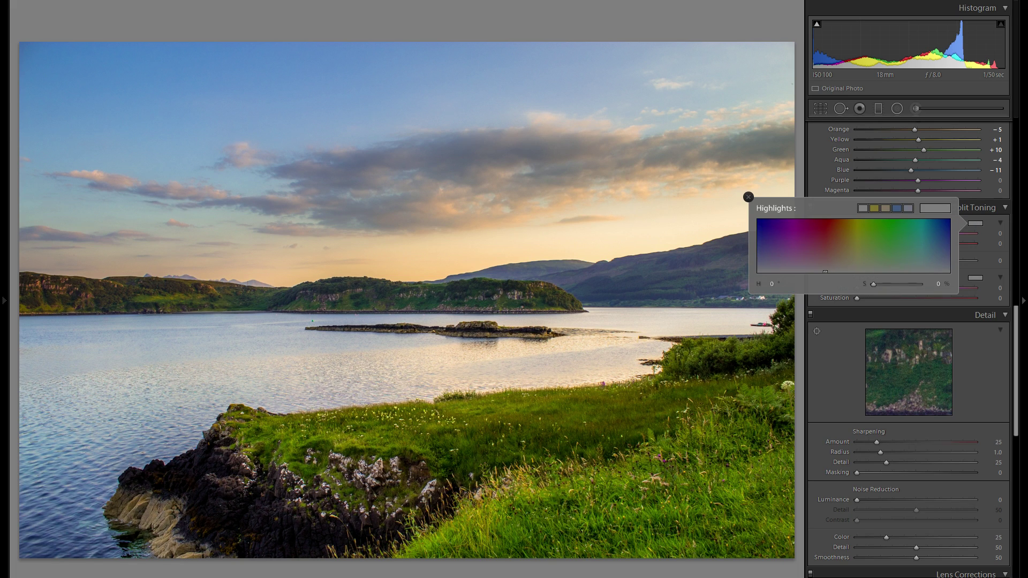
pyautogui.moveTo(802, 234)
pyautogui.mouseDown()
pyautogui.moveTo(762, 235)
pyautogui.moveTo(929, 235)
pyautogui.moveTo(843, 248)
pyautogui.mouseUp()
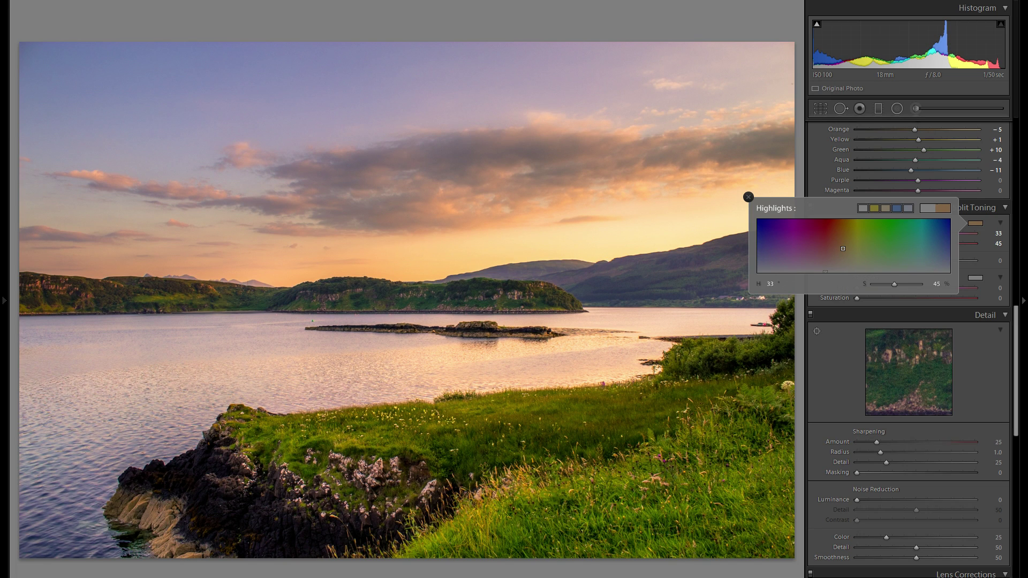
pyautogui.moveTo(843, 248); pyautogui.dragTo(823, 245)
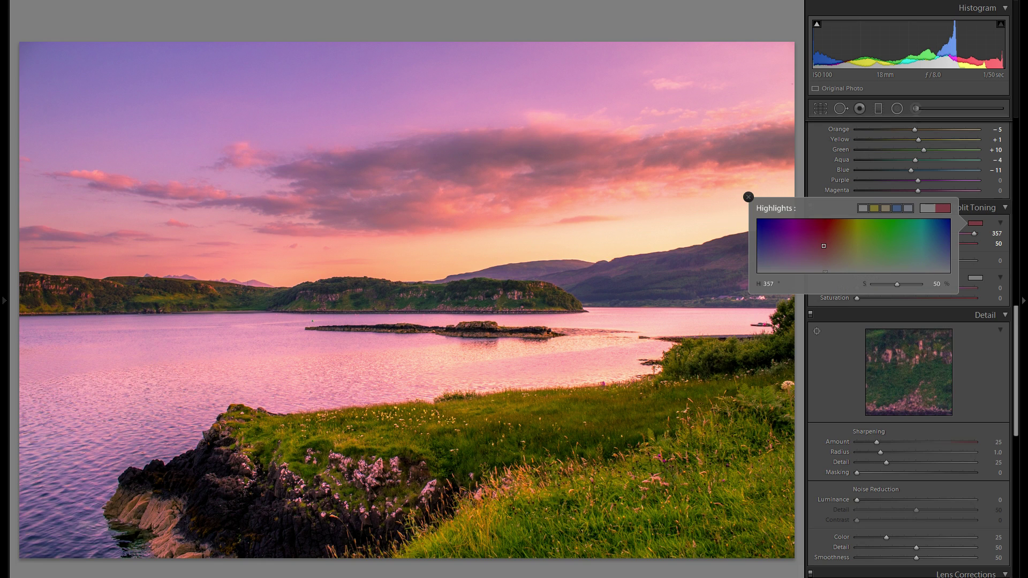
pyautogui.moveTo(823, 246); pyautogui.dragTo(758, 245)
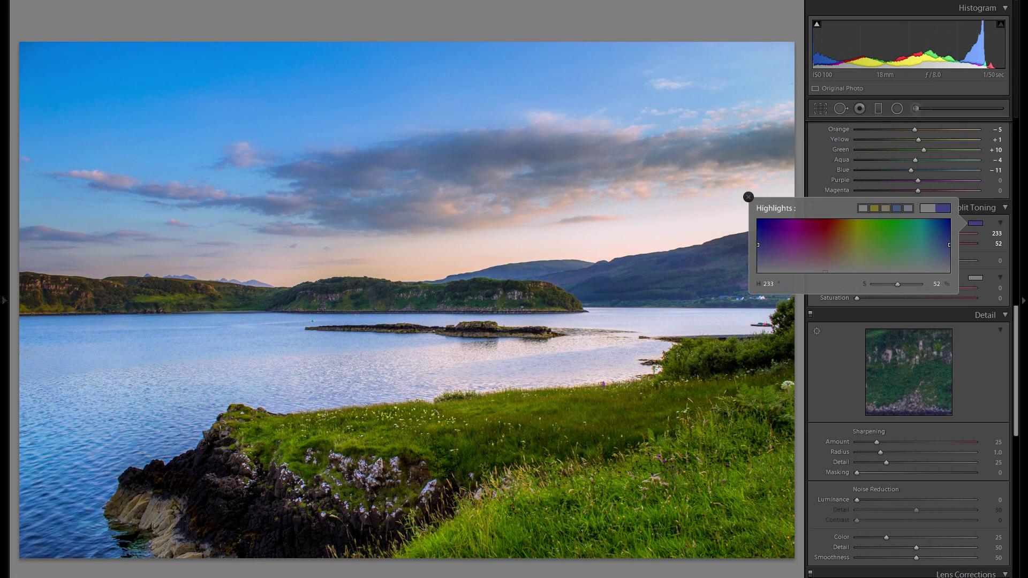
pyautogui.moveTo(758, 245); pyautogui.dragTo(840, 253)
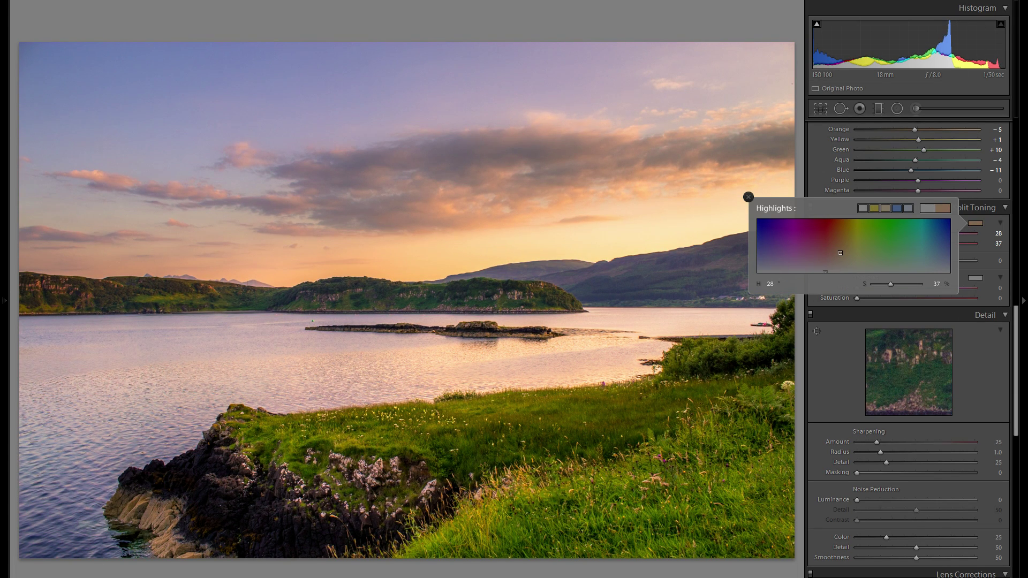
pyautogui.moveTo(840, 253); pyautogui.dragTo(842, 232)
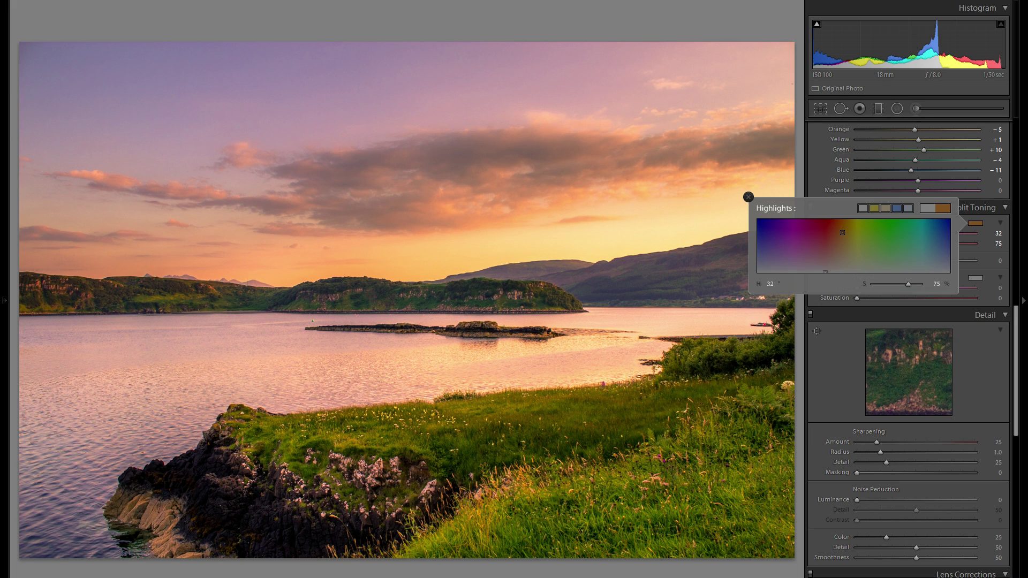
pyautogui.moveTo(842, 232)
pyautogui.mouseDown()
pyautogui.moveTo(842, 261)
pyautogui.moveTo(843, 251)
pyautogui.mouseUp()
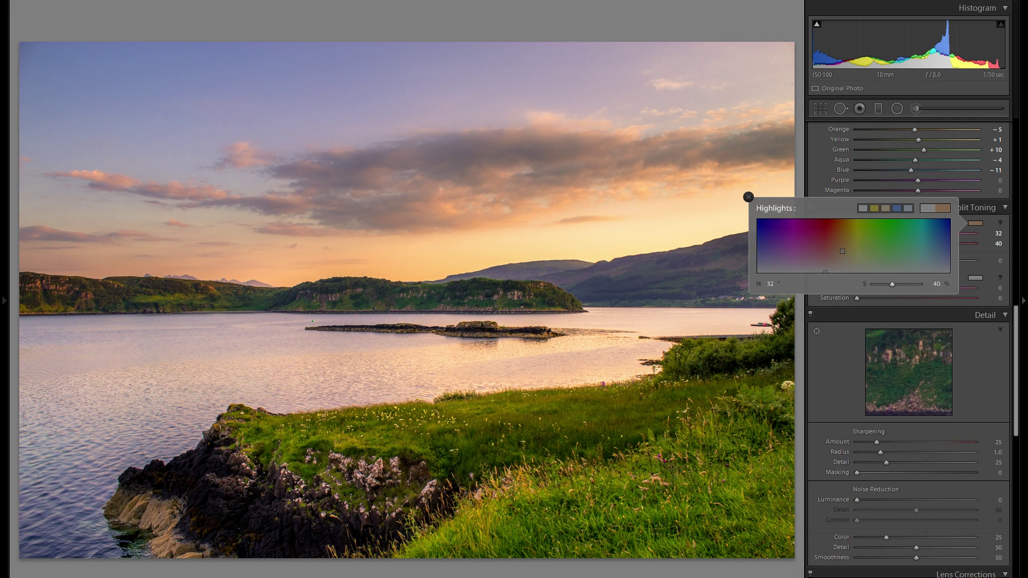
pyautogui.click(749, 196)
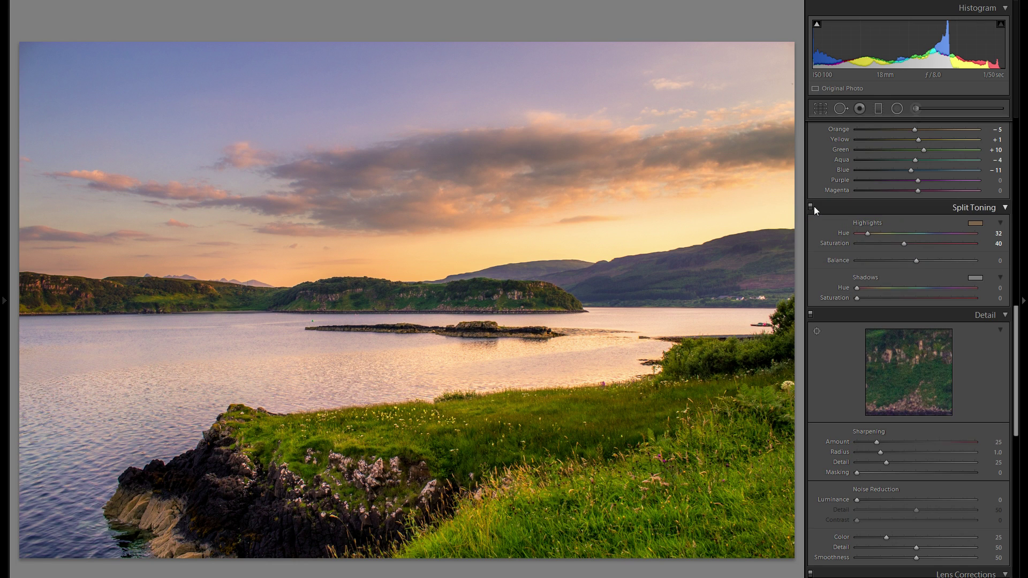
# Compare the photo with and without the Split Toning highlight tint, leaving it enabled
pyautogui.click(811, 207)
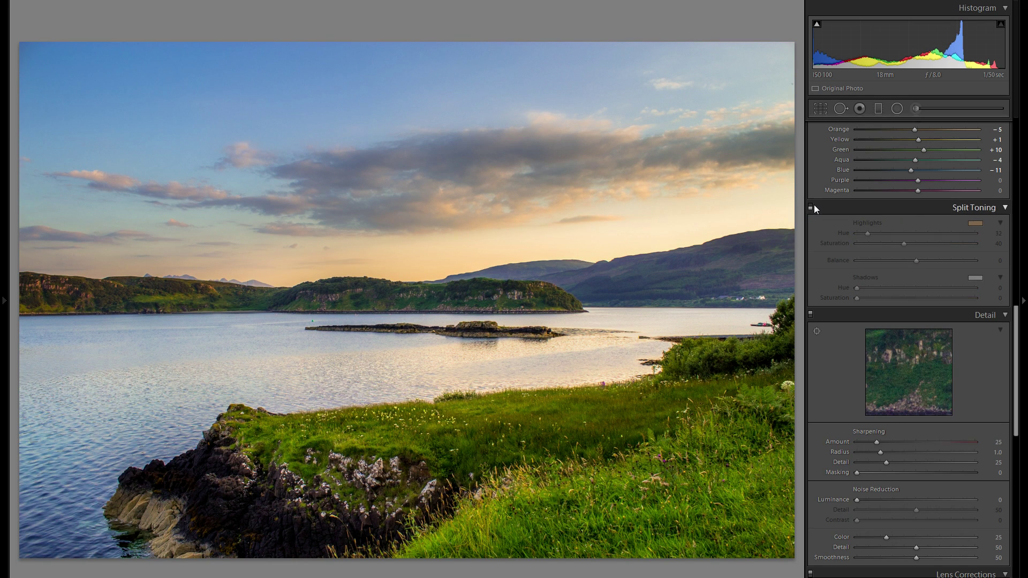
pyautogui.click(811, 207)
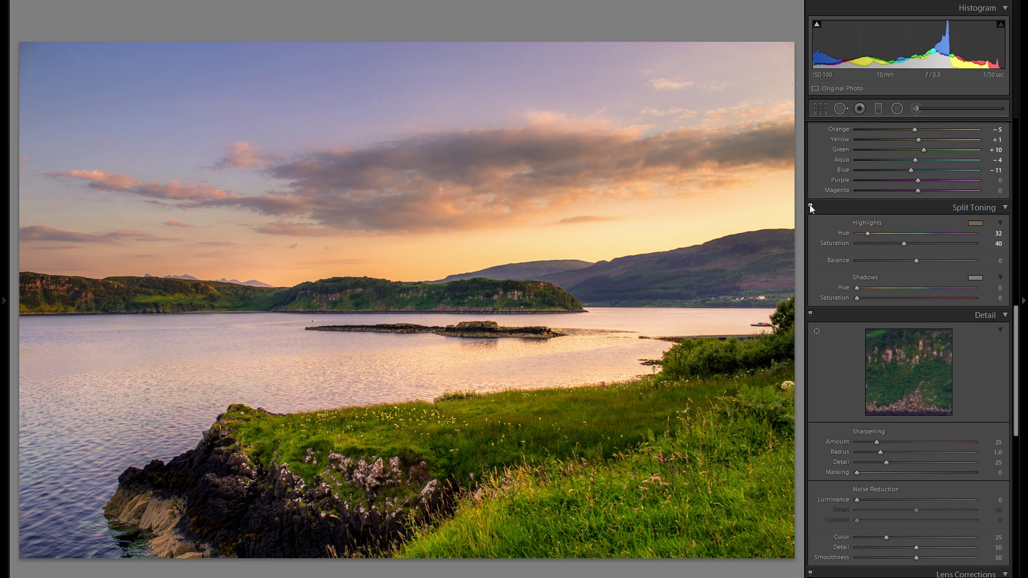
# Try a white balance Temp of 8046 and undo it
pyautogui.scroll(10, 856, 257)
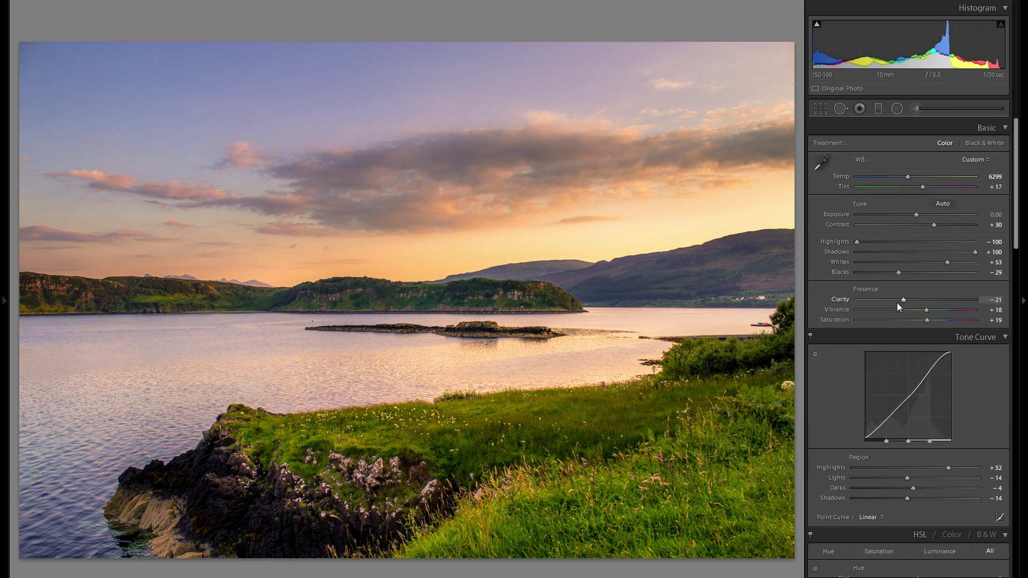
pyautogui.click(927, 177)
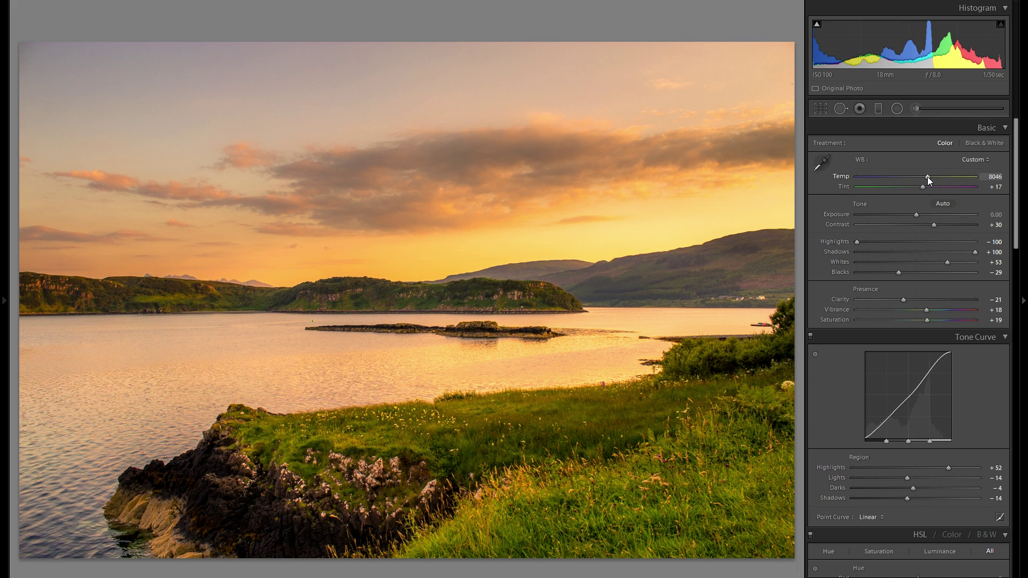
pyautogui.hotkey('ctrl', 'z')
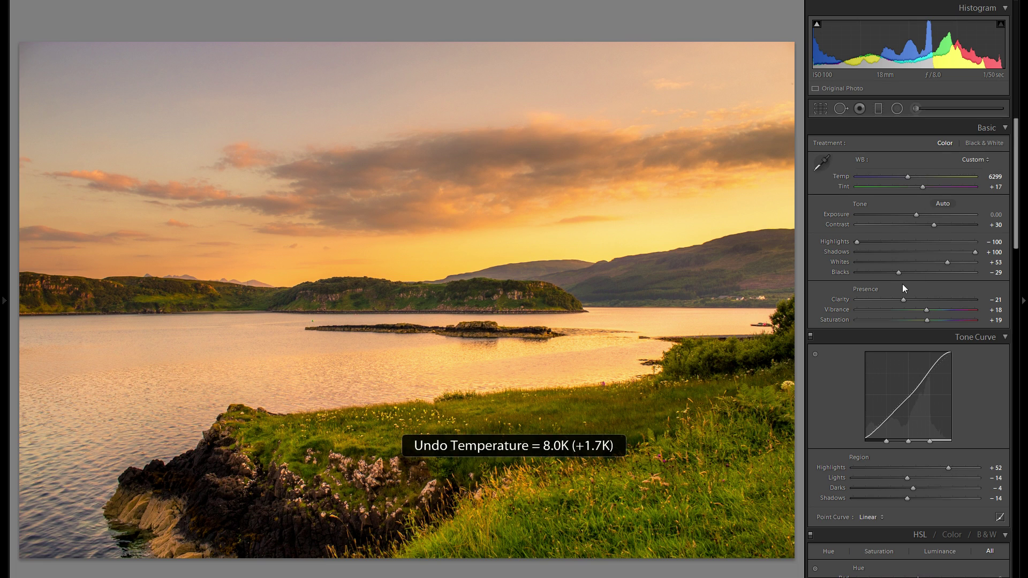
# Check the photo with and without Split Toning, then try a different Highlights tint and undo it
pyautogui.scroll(-10, 913, 276)
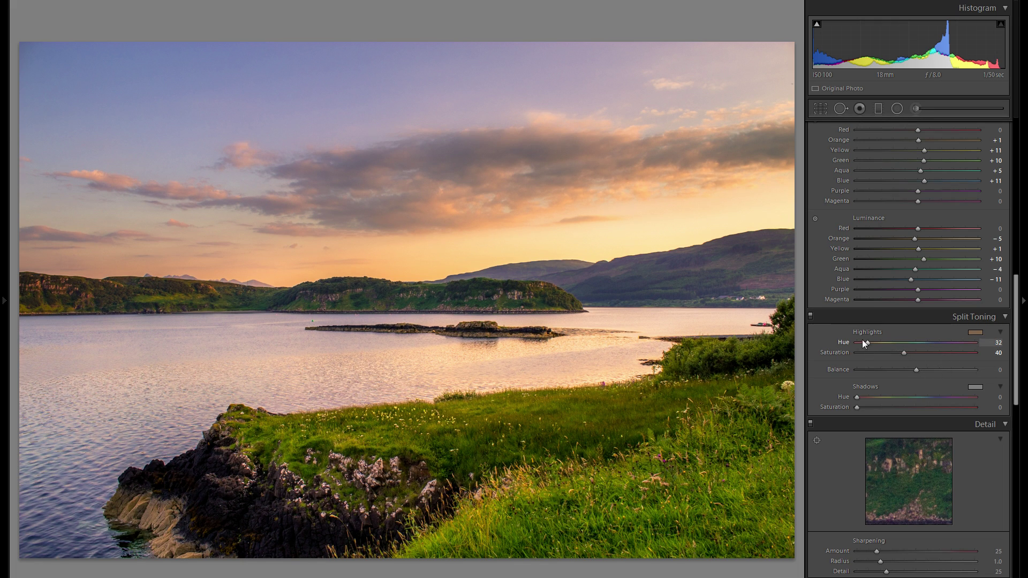
pyautogui.click(811, 317)
pyautogui.click(810, 316)
pyautogui.moveTo(948, 339)
pyautogui.mouseDown()
pyautogui.moveTo(901, 345)
pyautogui.moveTo(953, 344)
pyautogui.mouseUp()
pyautogui.hotkey('ctrl', 'z')
# Tint the Split Toning shadows a muted violet-blue with Hue 253 and Saturation 14
pyautogui.click(974, 386)
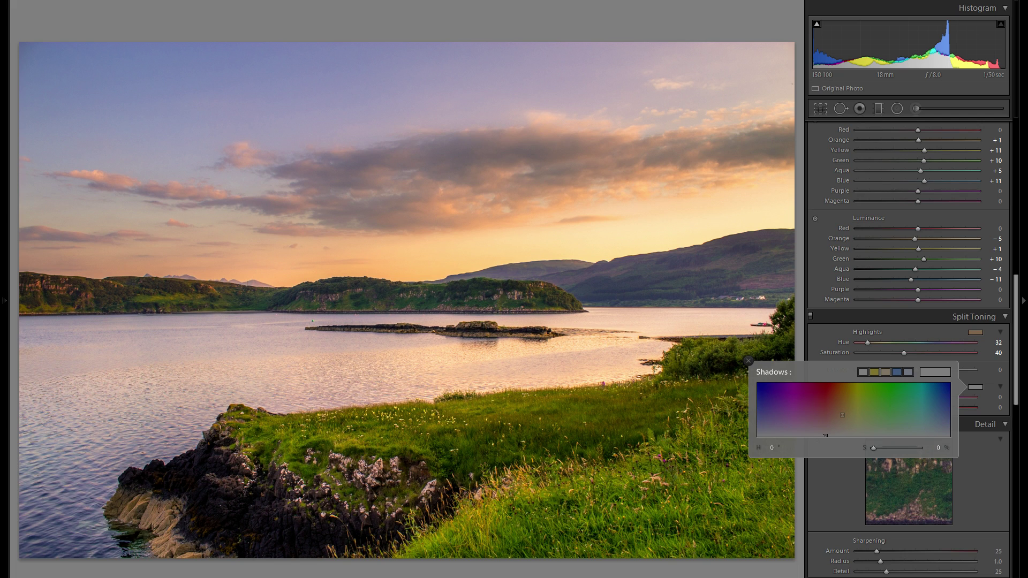
pyautogui.moveTo(775, 424)
pyautogui.mouseDown()
pyautogui.moveTo(858, 420)
pyautogui.moveTo(758, 419)
pyautogui.moveTo(759, 436)
pyautogui.moveTo(802, 435)
pyautogui.moveTo(769, 427)
pyautogui.mouseUp()
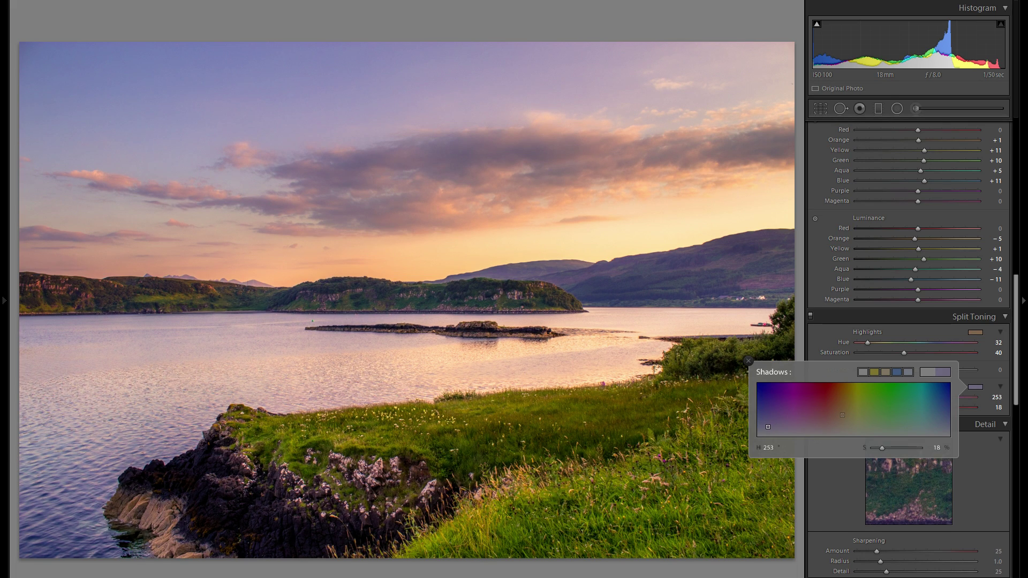
pyautogui.moveTo(768, 427); pyautogui.dragTo(767, 428)
pyautogui.click(743, 368)
pyautogui.click(743, 370)
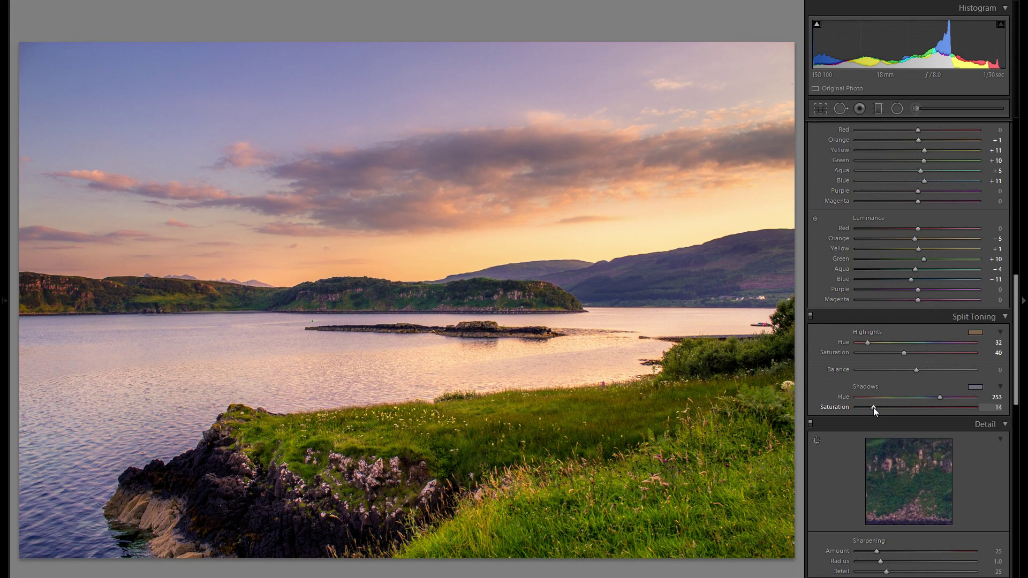
# Compare the photo with the Shadows tint Saturation at 0, undo that change, and compare with Split Toning off and on
pyautogui.moveTo(873, 407); pyautogui.dragTo(811, 407)
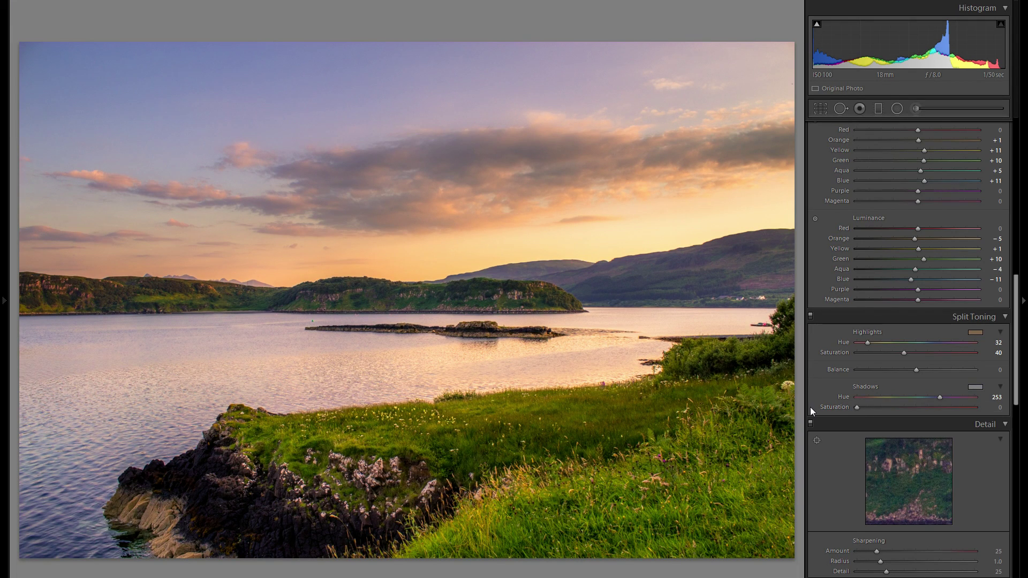
pyautogui.hotkey('ctrl', 'z')
pyautogui.click(811, 320)
pyautogui.click(810, 316)
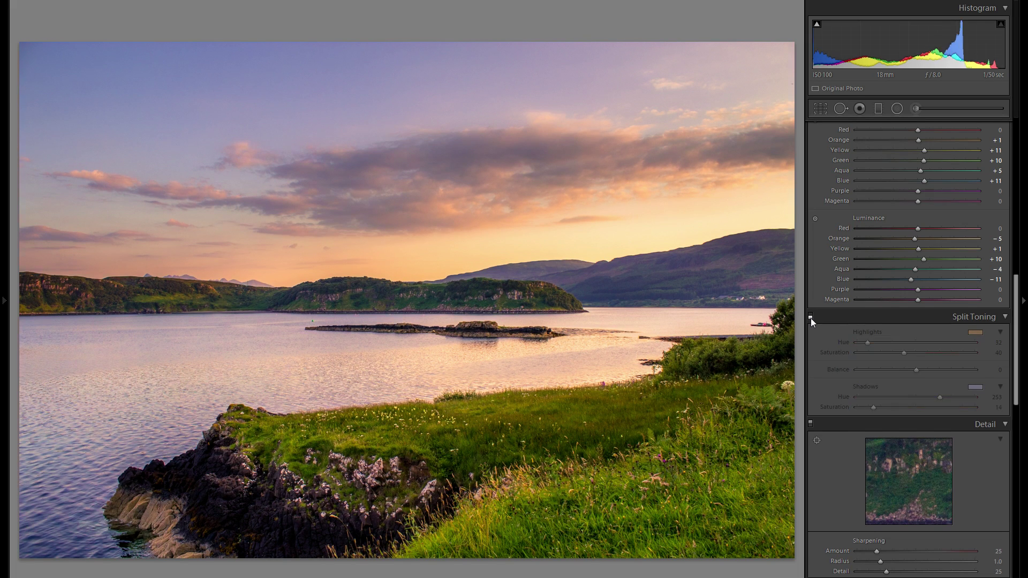
pyautogui.click(810, 317)
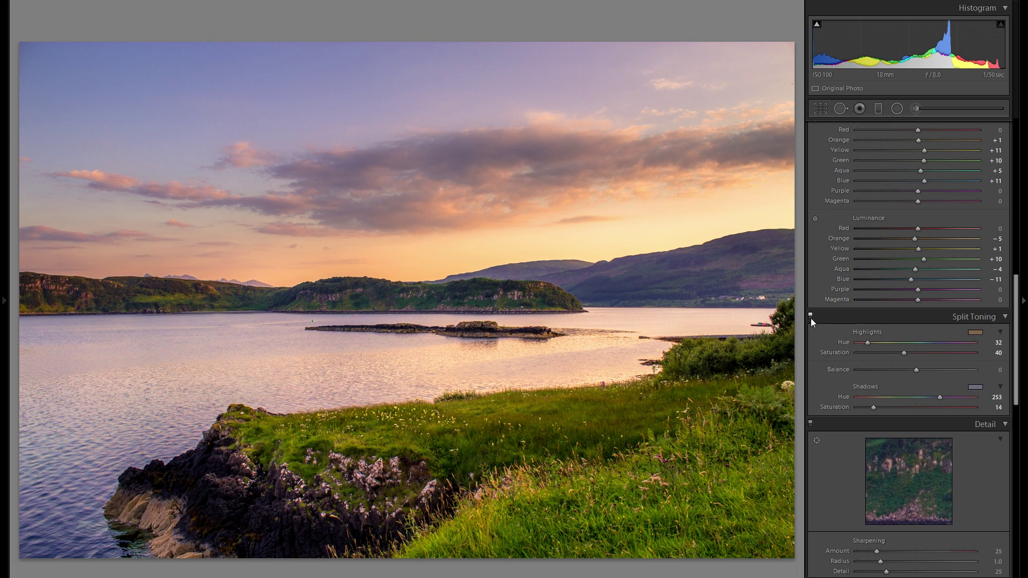
pyautogui.scroll(-5, 834, 307)
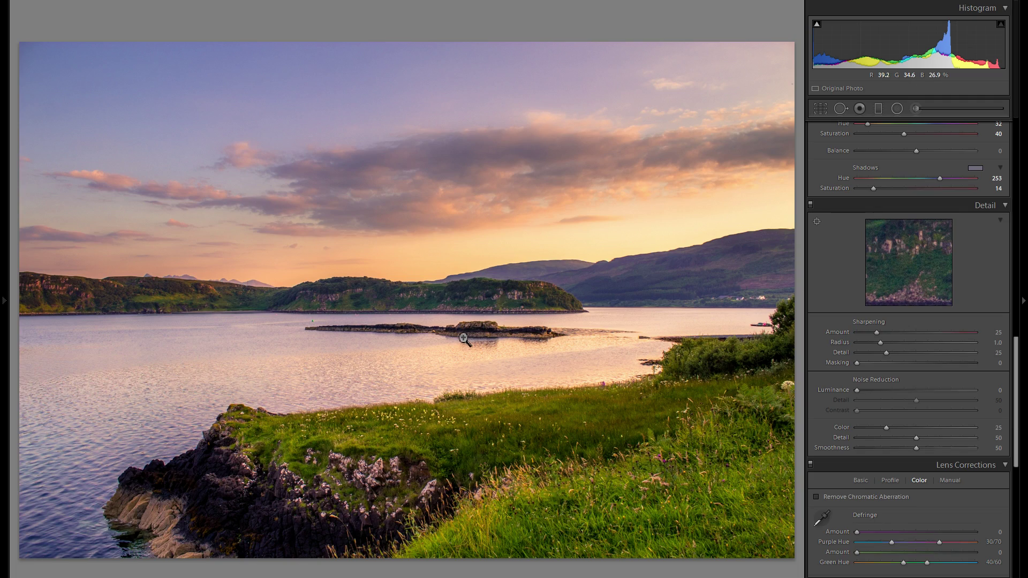
# Set the Noise Reduction Color to 88 while checking the distant shore and the small island close up
pyautogui.click(422, 324)
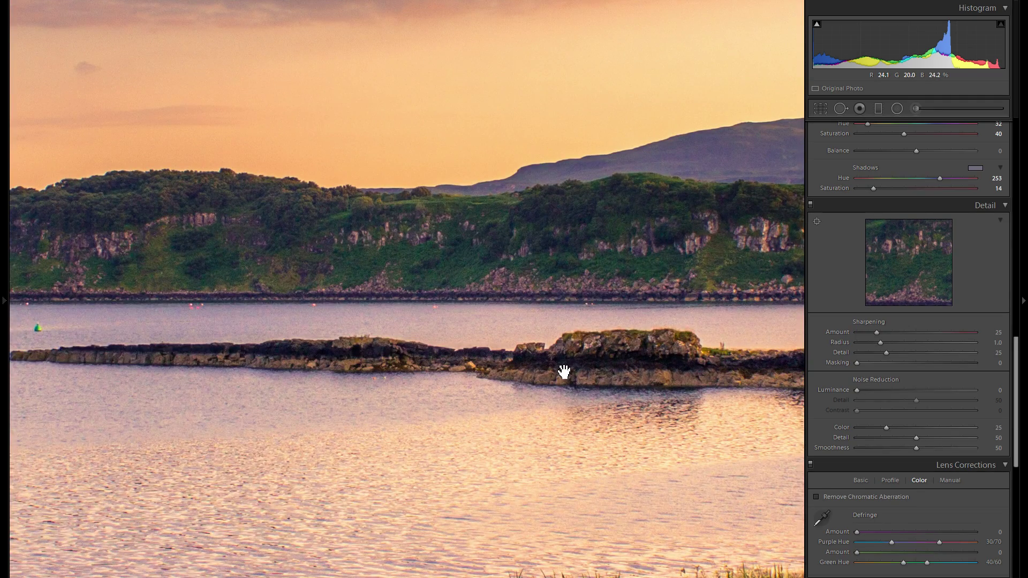
pyautogui.moveTo(489, 348); pyautogui.dragTo(631, 354)
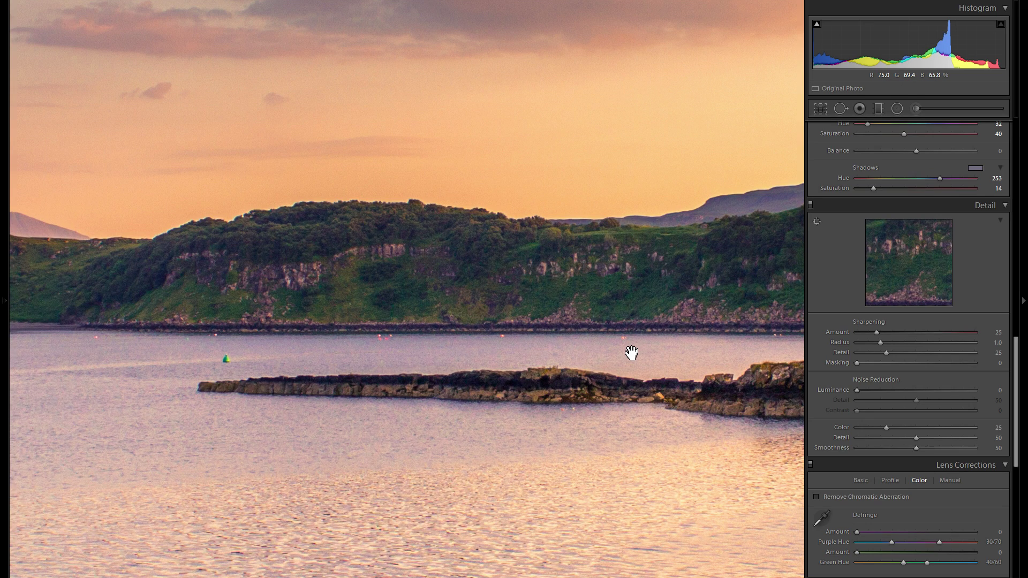
pyautogui.moveTo(637, 337); pyautogui.dragTo(597, 351)
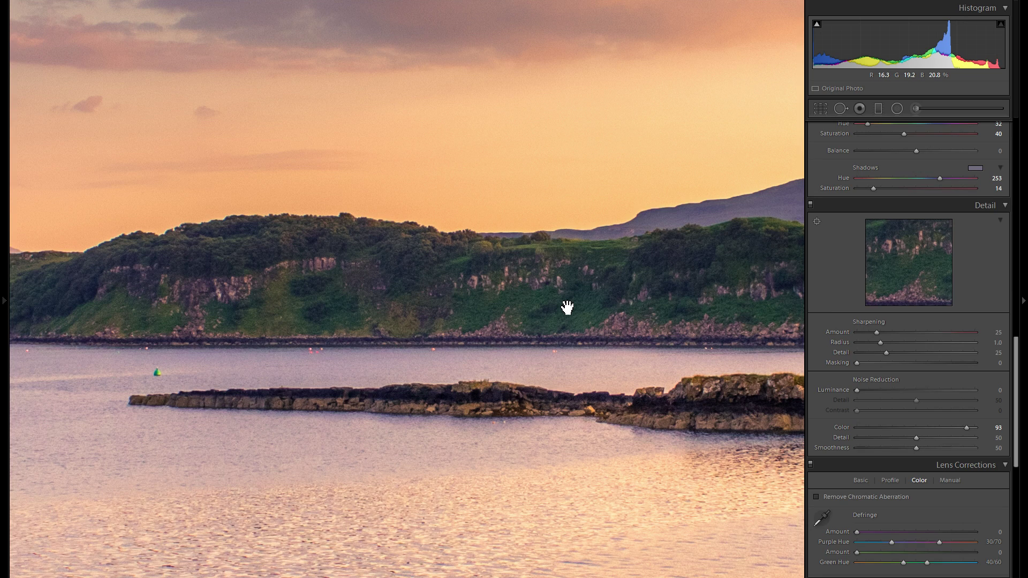
pyautogui.doubleClick(838, 428)
pyautogui.moveTo(887, 427); pyautogui.dragTo(960, 427)
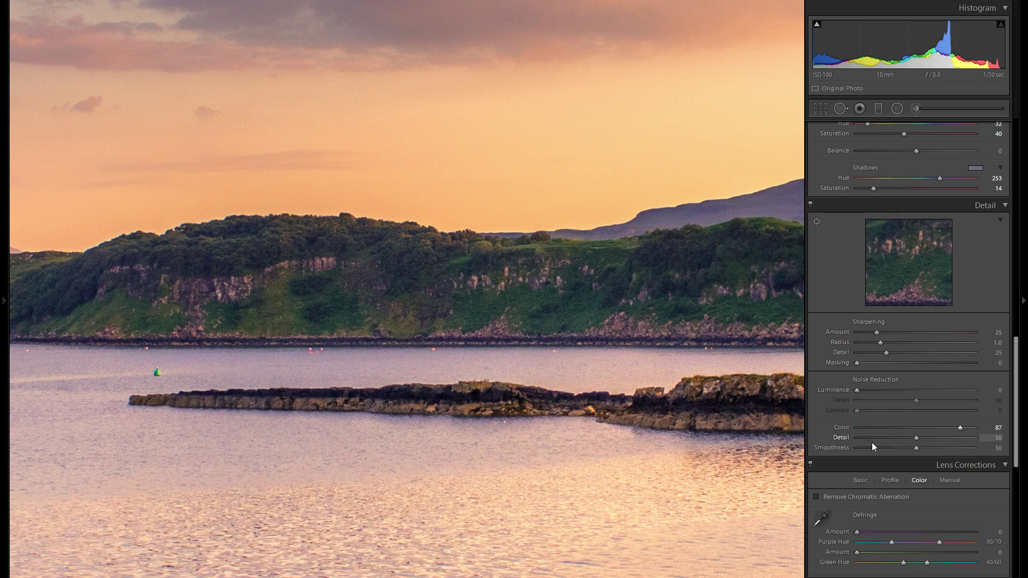
pyautogui.click(875, 427)
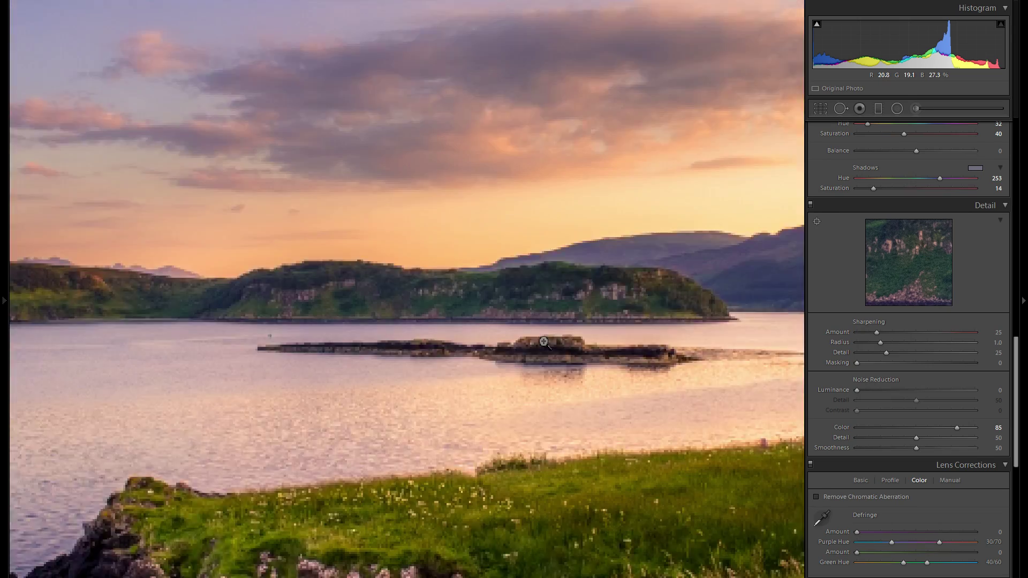
pyautogui.click(544, 343)
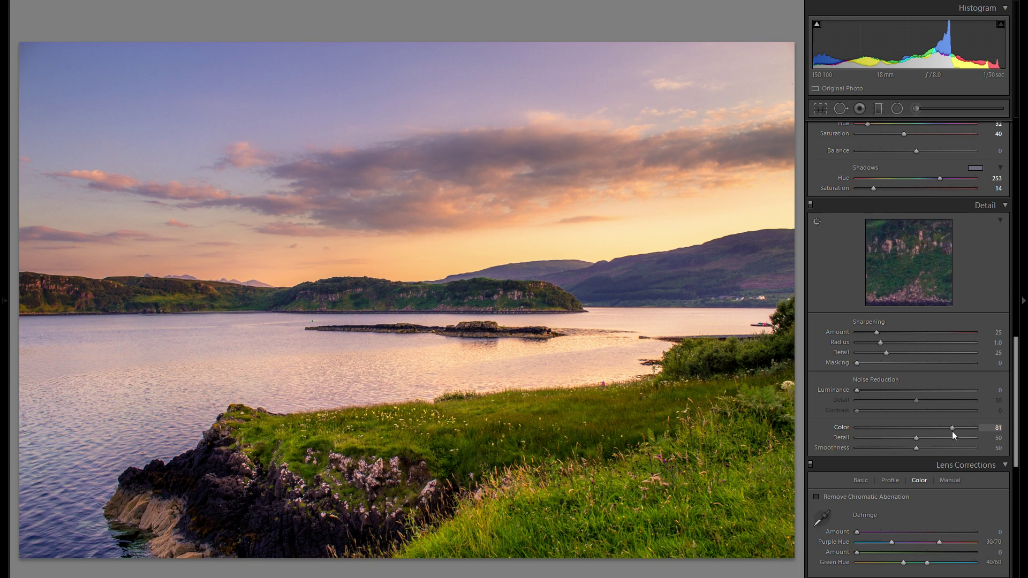
pyautogui.moveTo(939, 436); pyautogui.dragTo(950, 436)
pyautogui.click(387, 301)
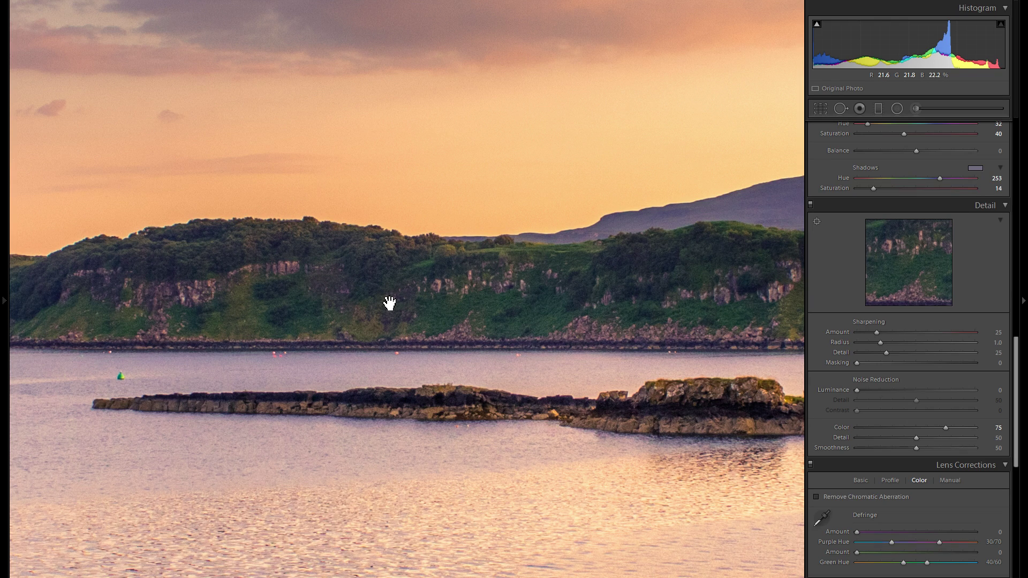
pyautogui.click(956, 429)
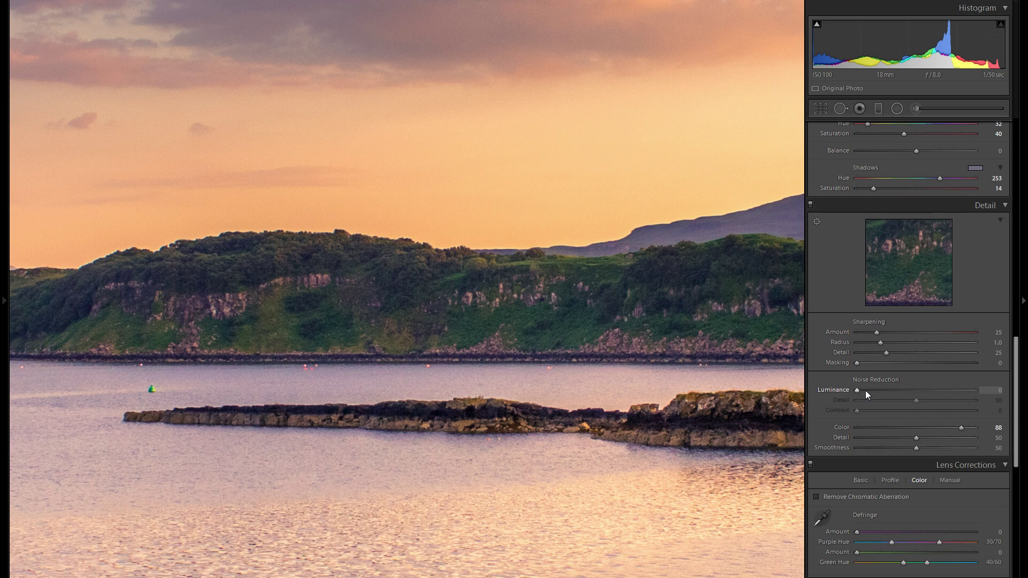
# Try Luminance noise reduction of 28 on the distant hills and reset it to 0
pyautogui.click(897, 391)
pyautogui.moveTo(901, 390); pyautogui.dragTo(818, 384)
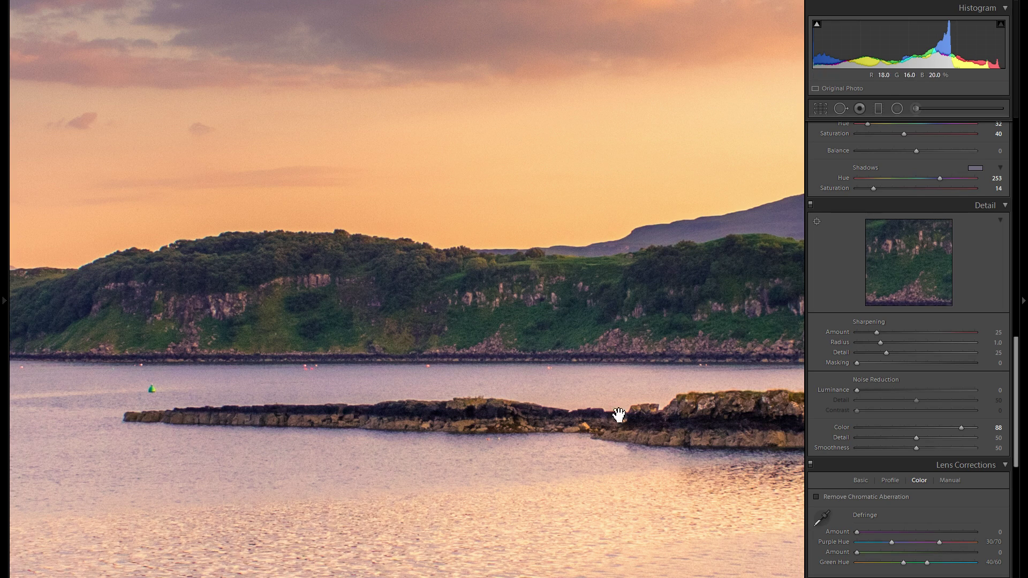
pyautogui.moveTo(629, 346); pyautogui.dragTo(380, 365)
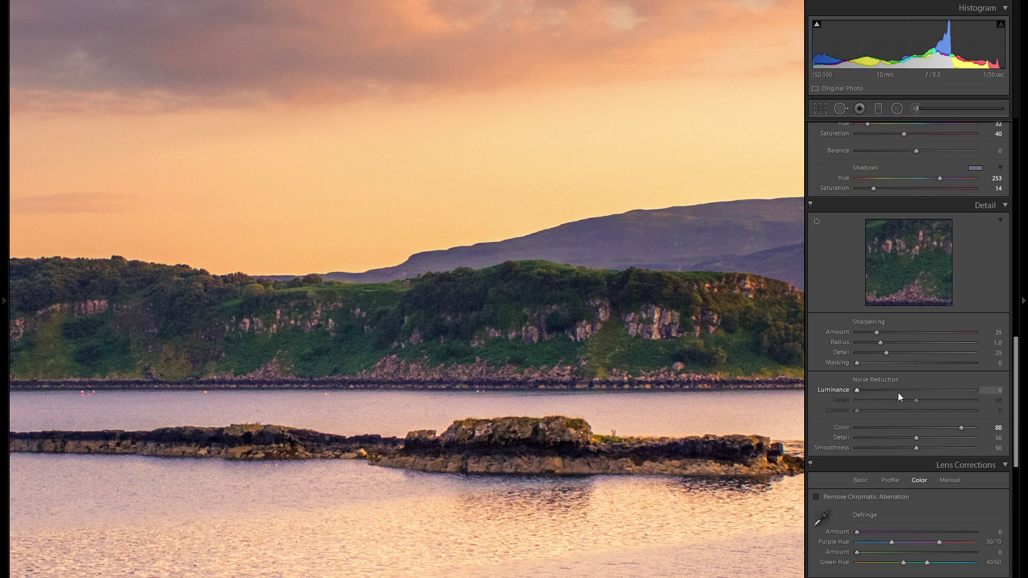
pyautogui.moveTo(659, 369); pyautogui.dragTo(874, 372)
pyautogui.moveTo(450, 380); pyautogui.dragTo(540, 348)
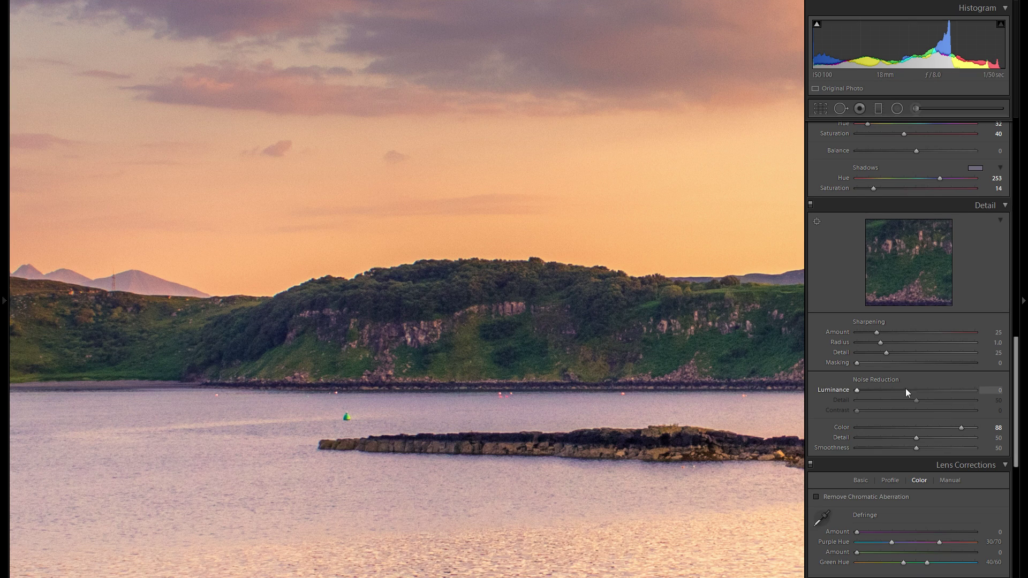
pyautogui.moveTo(856, 390); pyautogui.dragTo(885, 390)
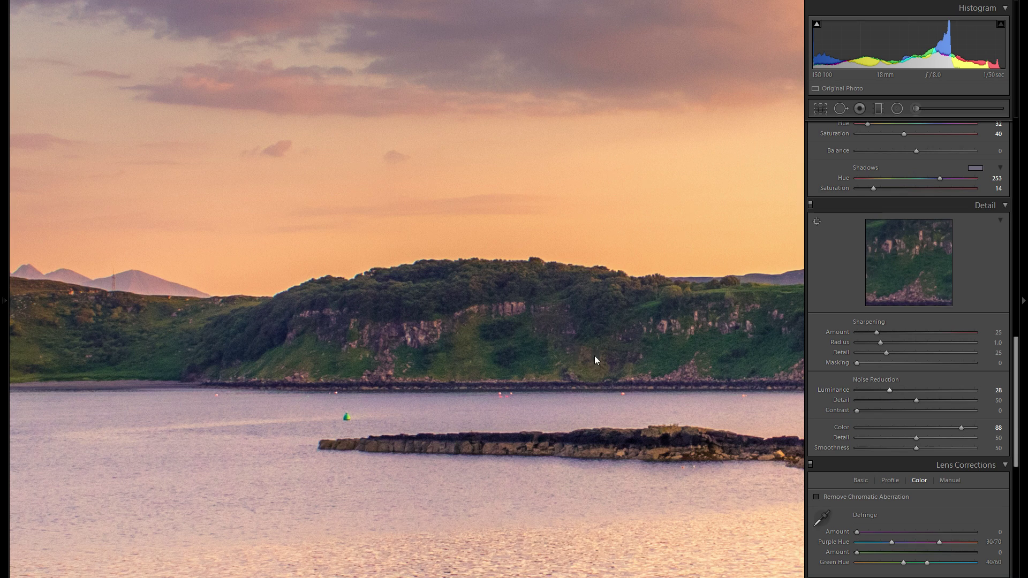
pyautogui.doubleClick(891, 390)
# Raise the Sharpening Amount to 60 while viewing the hills close up, and return to the whole photo
pyautogui.scroll(2, 902, 399)
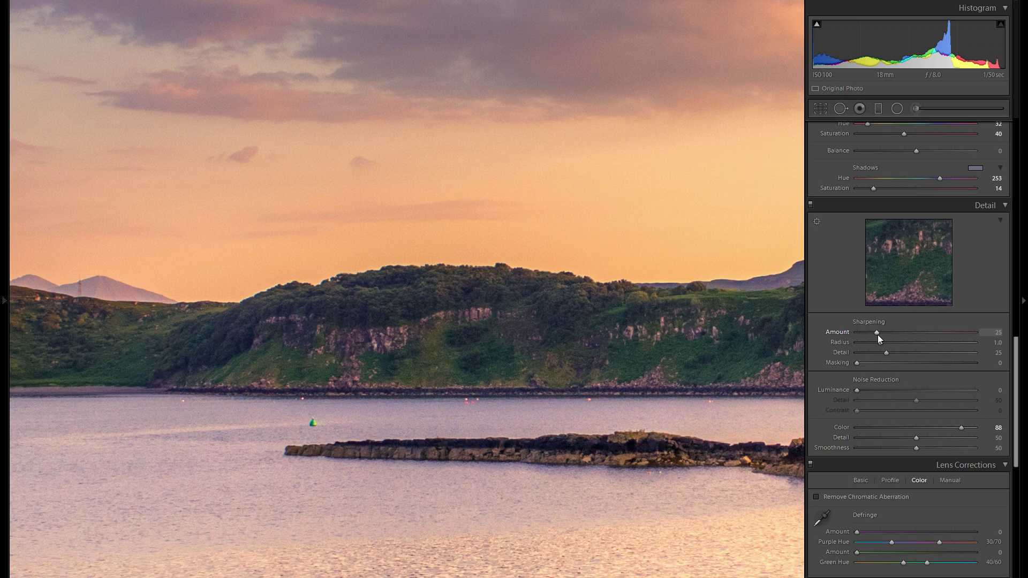
pyautogui.moveTo(878, 335); pyautogui.dragTo(892, 332)
pyautogui.moveTo(914, 339); pyautogui.dragTo(913, 339)
pyautogui.click(488, 381)
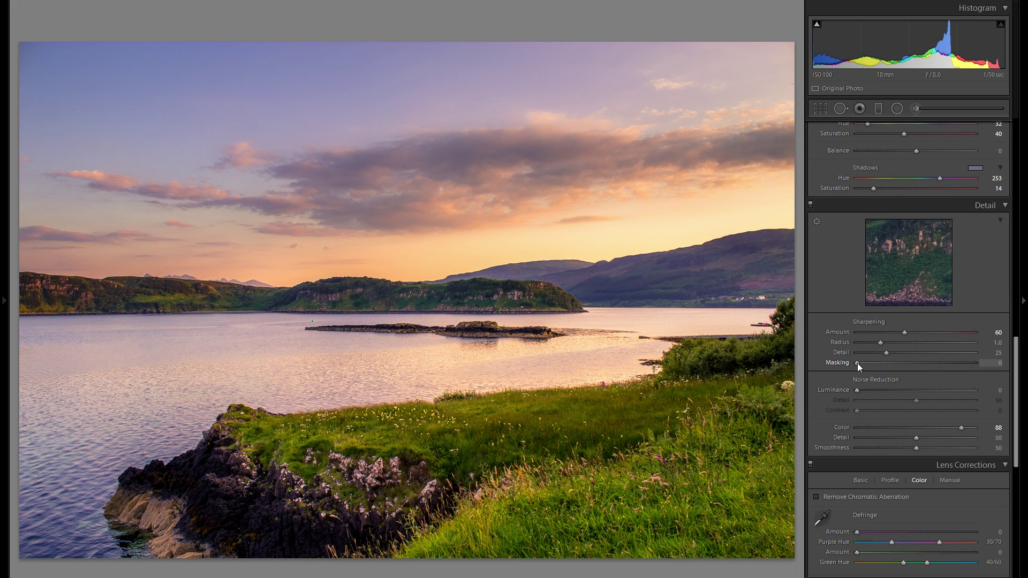
# Set the Sharpening Masking to 67, judging the protected areas with the black-and-white mask preview
pyautogui.moveTo(857, 363); pyautogui.dragTo(936, 362)
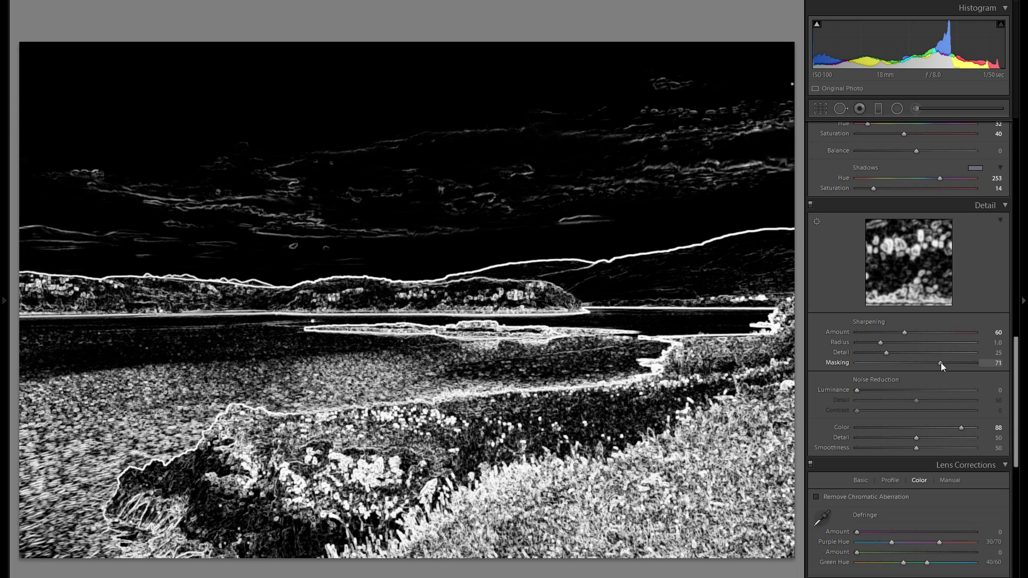
pyautogui.moveTo(943, 362); pyautogui.dragTo(940, 362)
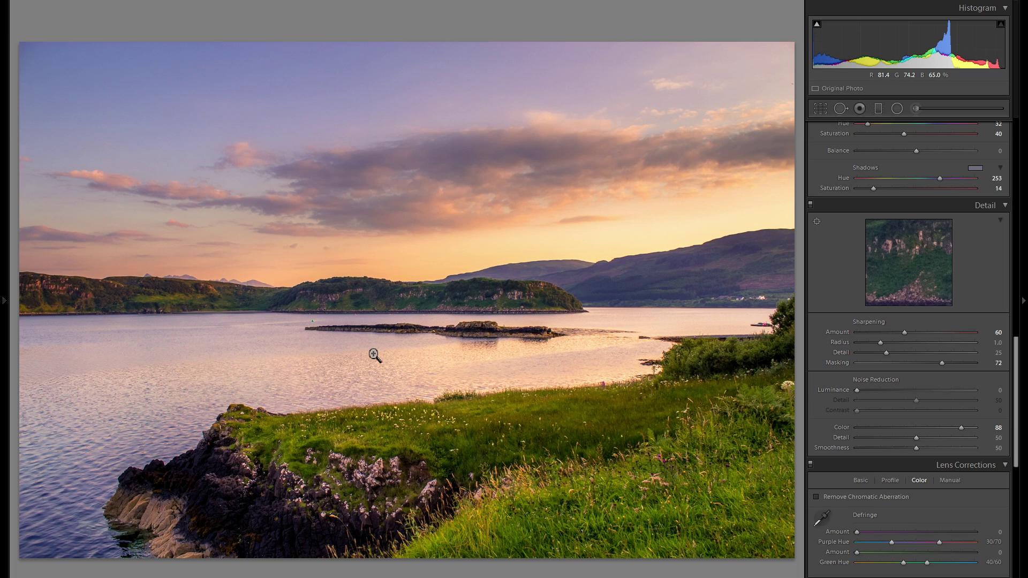
pyautogui.keyDown('alt'); pyautogui.click(941, 364); pyautogui.keyUp('alt')
pyautogui.moveTo(936, 364)
pyautogui.mouseDown()
pyautogui.moveTo(856, 365)
pyautogui.moveTo(936, 367)
pyautogui.mouseUp()
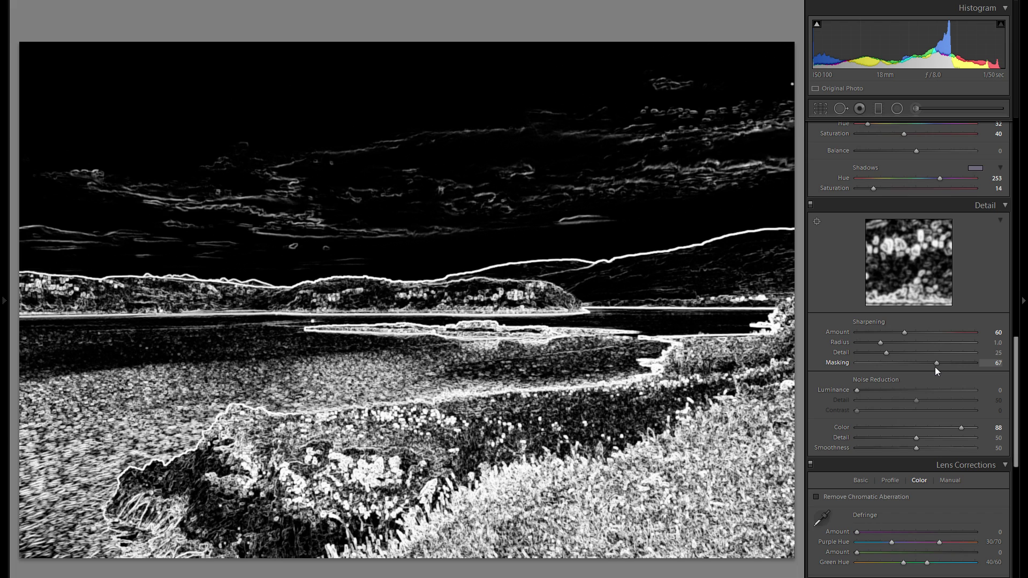
pyautogui.moveTo(934, 367); pyautogui.dragTo(935, 368)
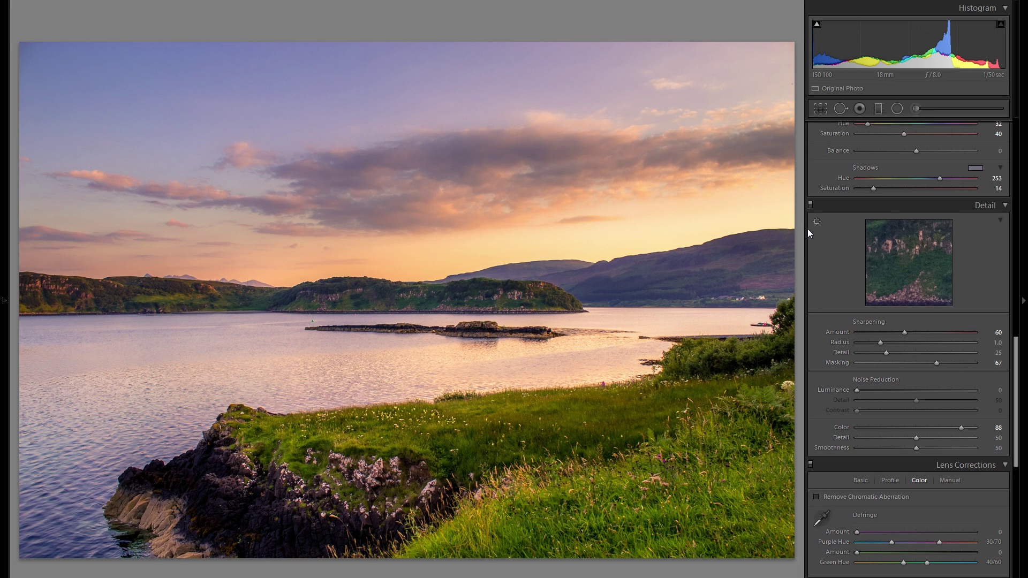
# Compare the distant shoreline close up with the Detail adjustments off and on
pyautogui.click(427, 289)
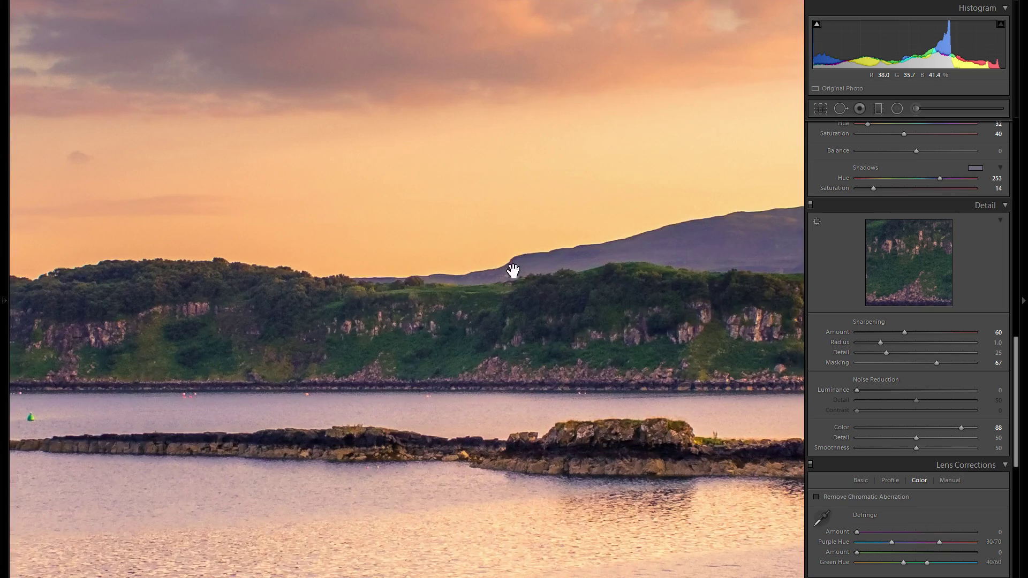
pyautogui.moveTo(498, 275); pyautogui.dragTo(551, 242)
pyautogui.moveTo(450, 265); pyautogui.dragTo(493, 262)
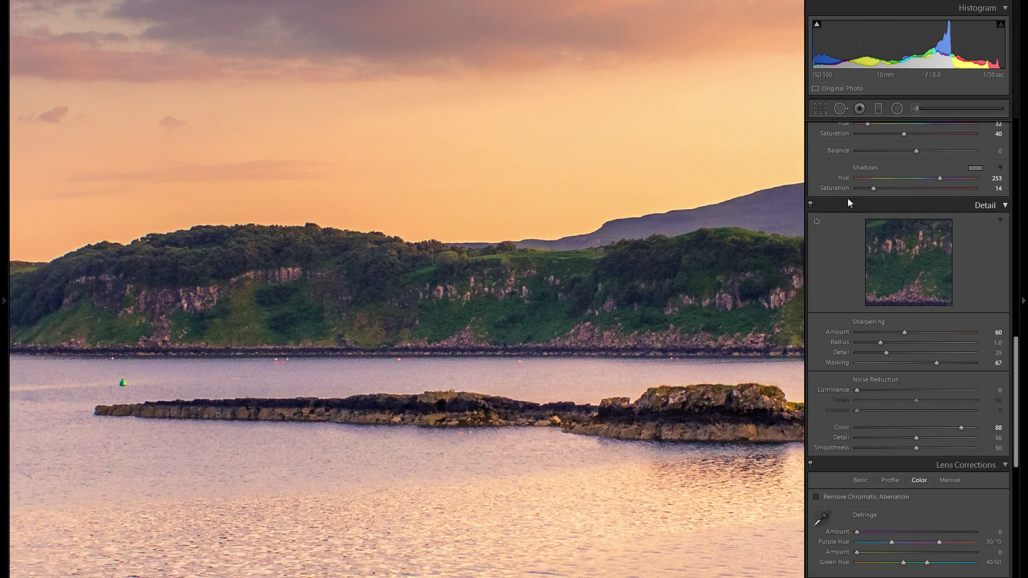
pyautogui.click(810, 205)
pyautogui.click(811, 206)
pyautogui.click(445, 321)
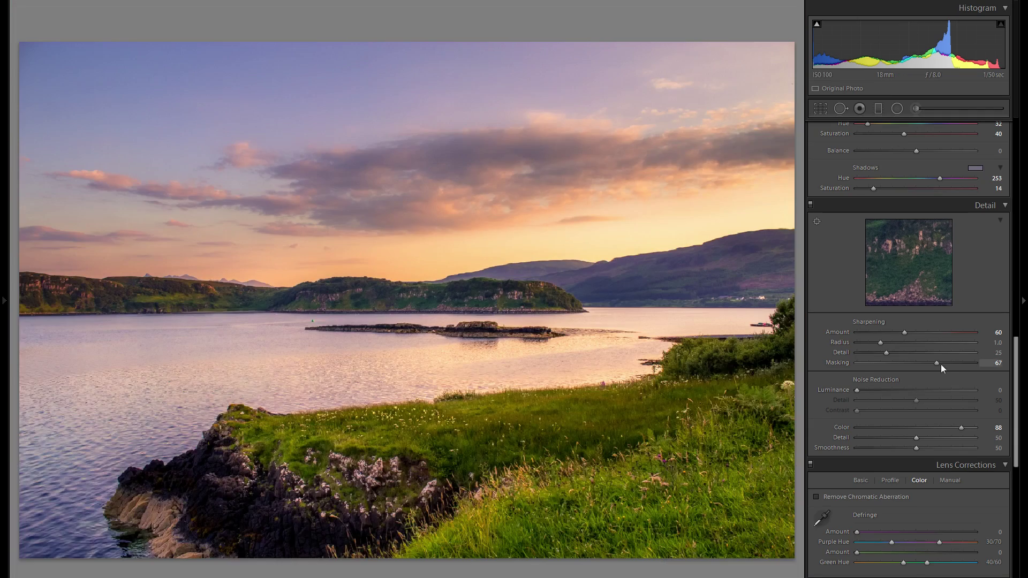
# Enable Remove Chromatic Aberration and compare the mountain edges close up with it off and on
pyautogui.scroll(-5, 917, 370)
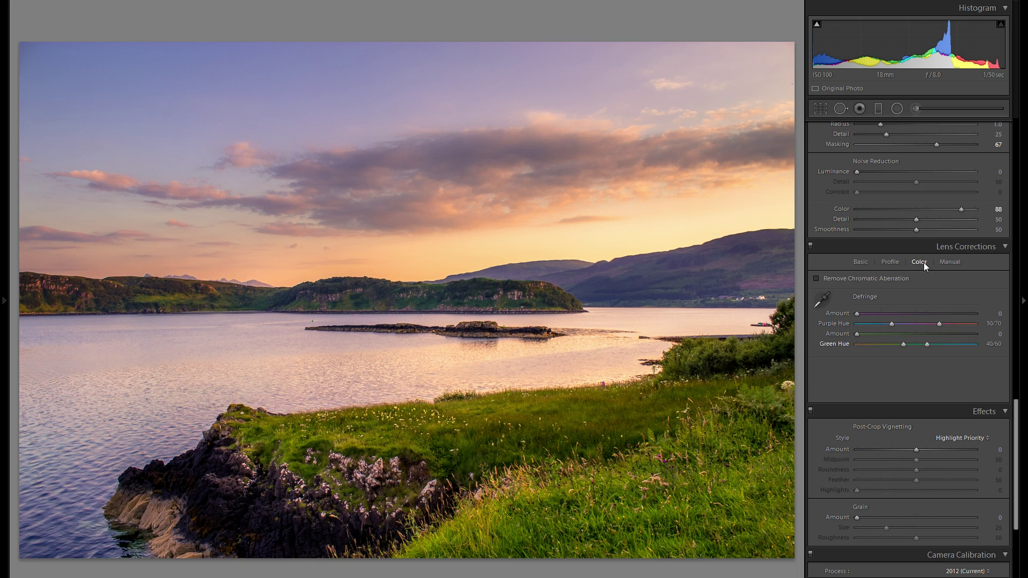
pyautogui.click(901, 278)
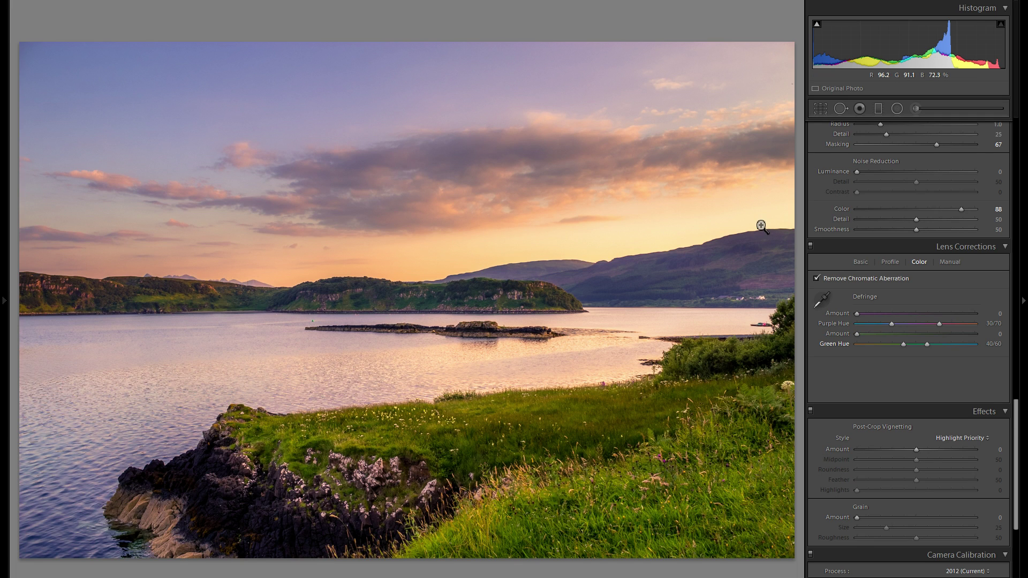
pyautogui.moveTo(736, 229); pyautogui.dragTo(666, 301)
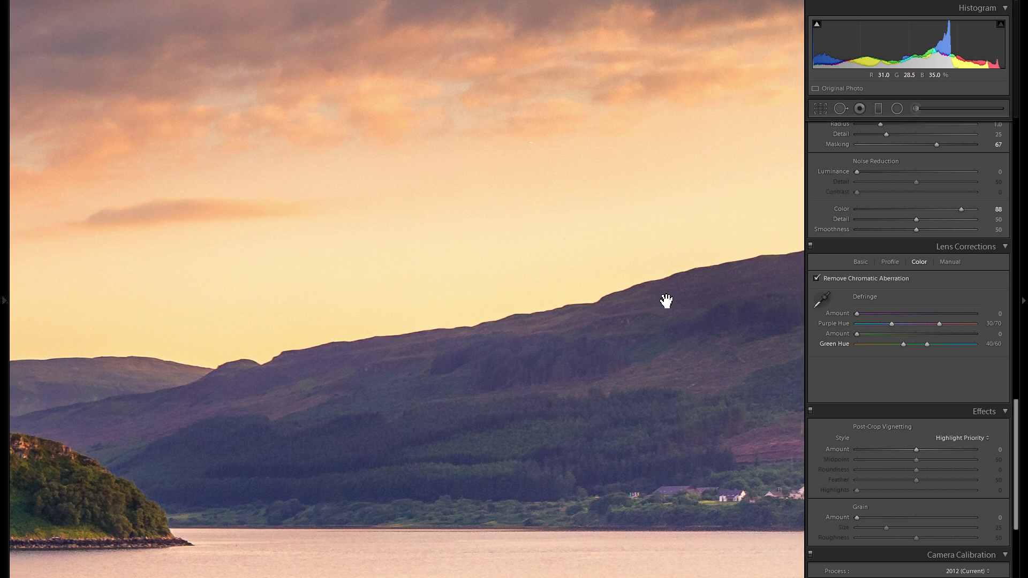
pyautogui.click(816, 279)
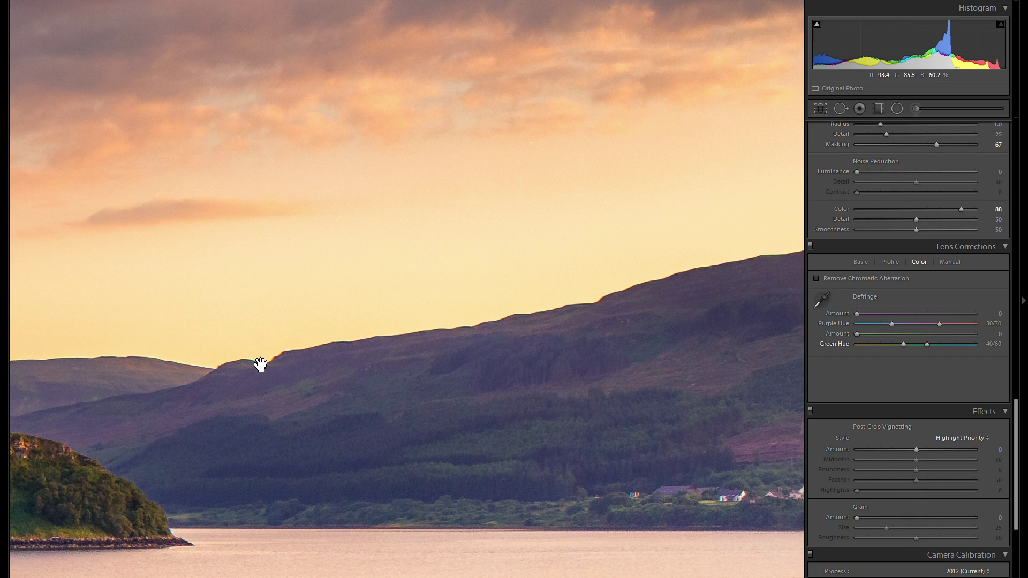
pyautogui.click(834, 281)
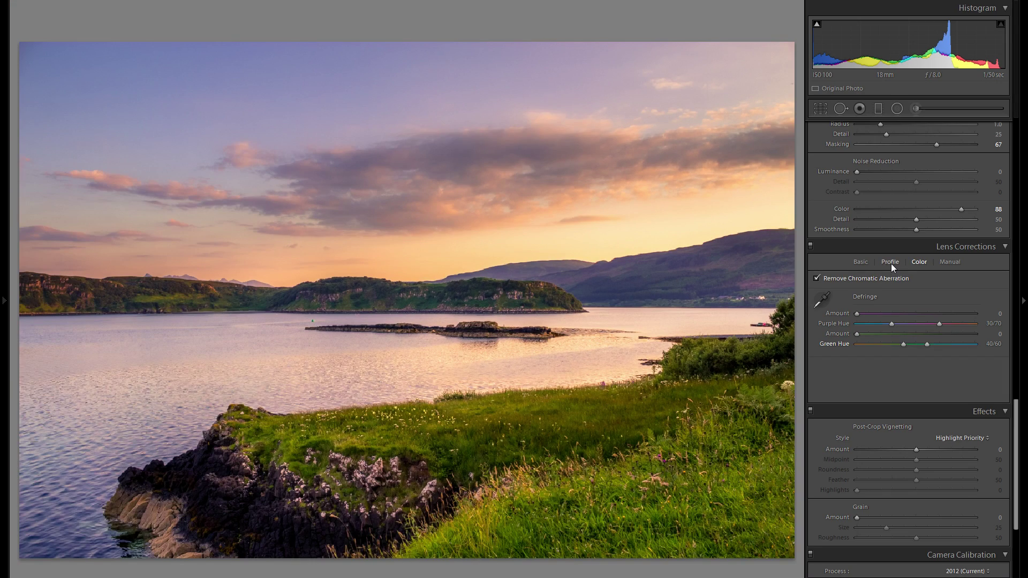
# Enable lens profile corrections with the make Canon and compare the photo with the correction off and on
pyautogui.click(889, 263)
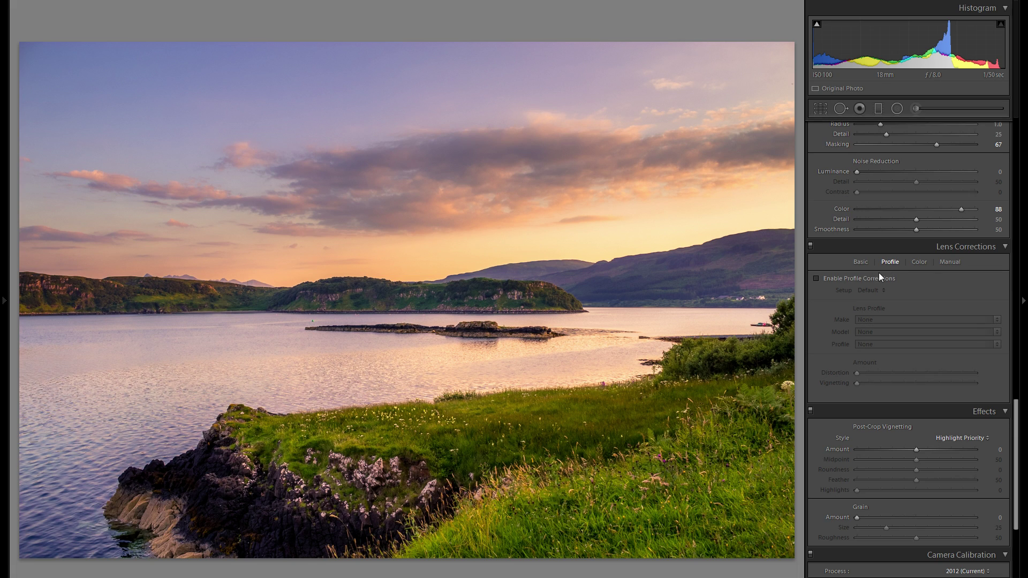
pyautogui.click(870, 277)
pyautogui.click(885, 319)
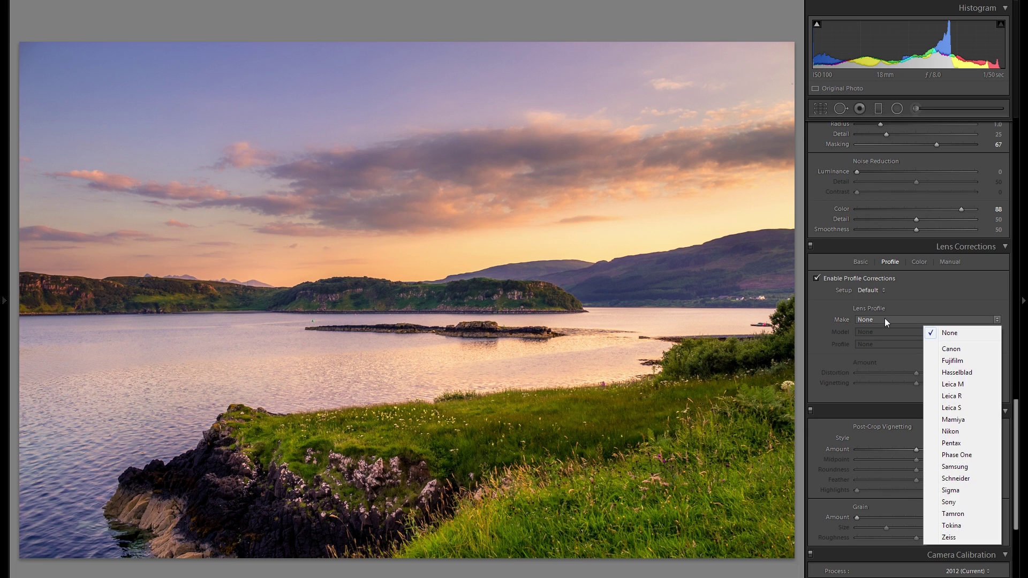
pyautogui.click(951, 349)
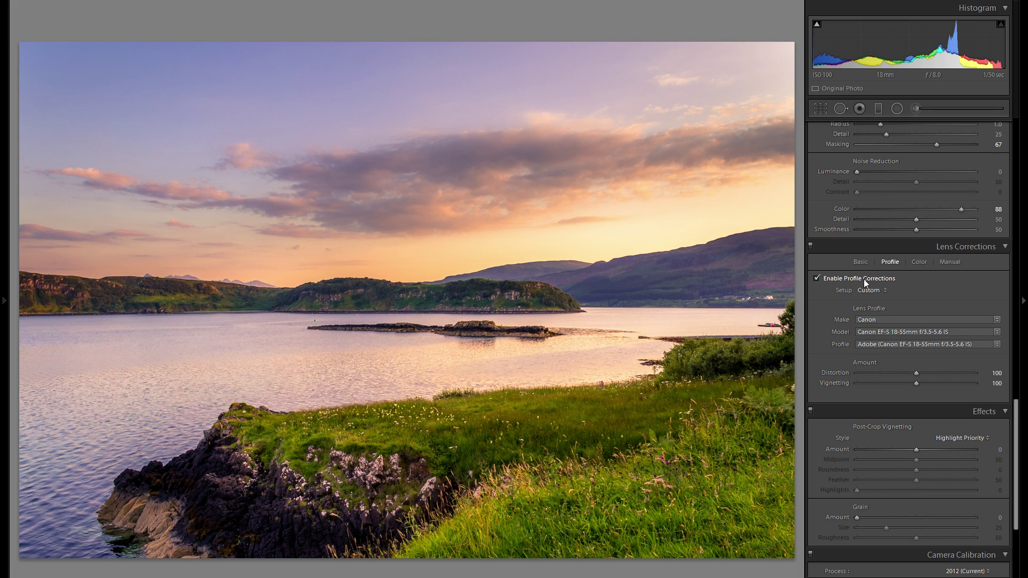
pyautogui.click(863, 279)
pyautogui.click(863, 278)
# Set the lens profile's Vignetting amount to 30 and compare the photo with profile corrections off and on
pyautogui.moveTo(917, 383); pyautogui.dragTo(851, 386)
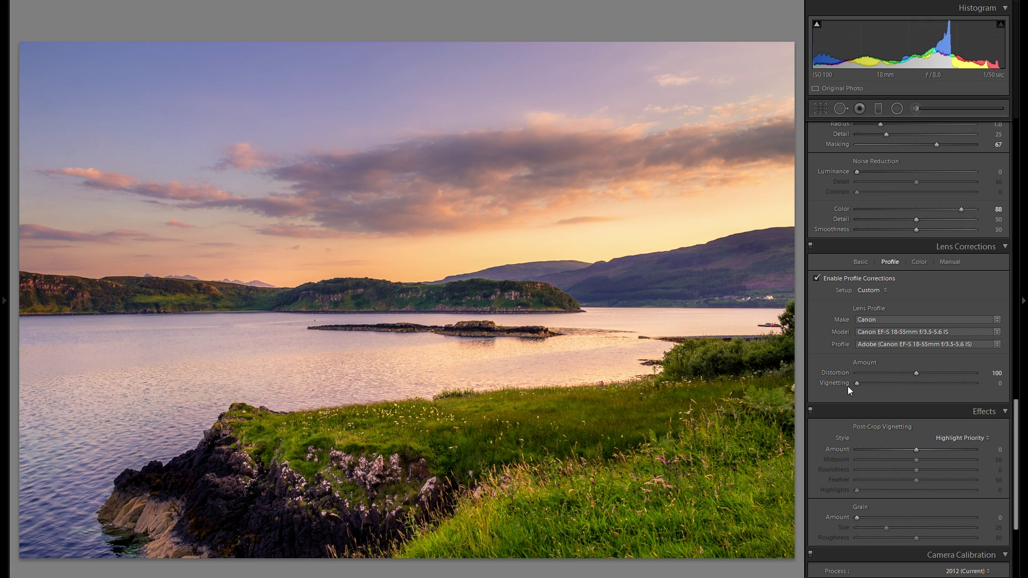
pyautogui.doubleClick(839, 382)
pyautogui.moveTo(892, 384); pyautogui.dragTo(875, 382)
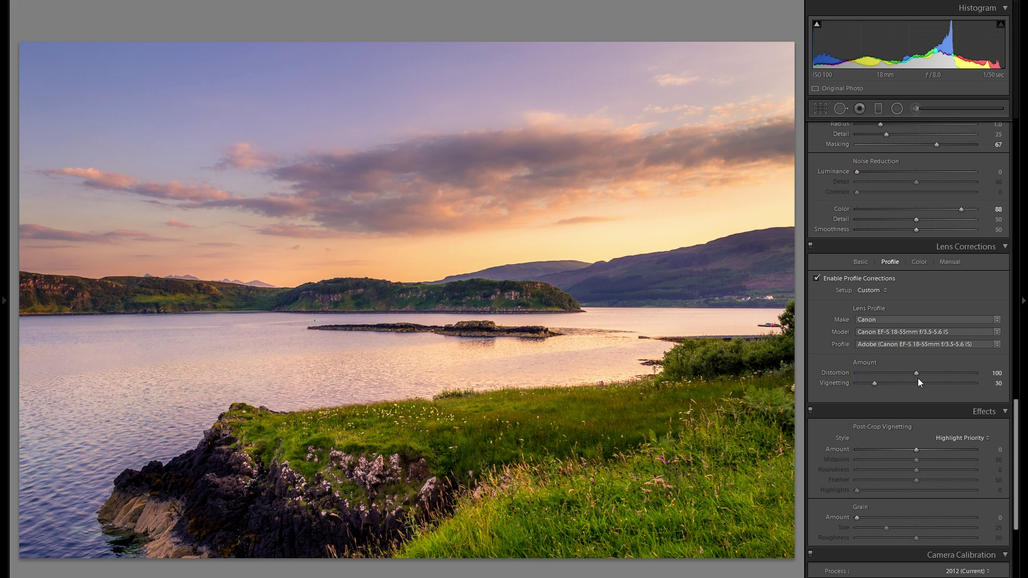
pyautogui.click(828, 277)
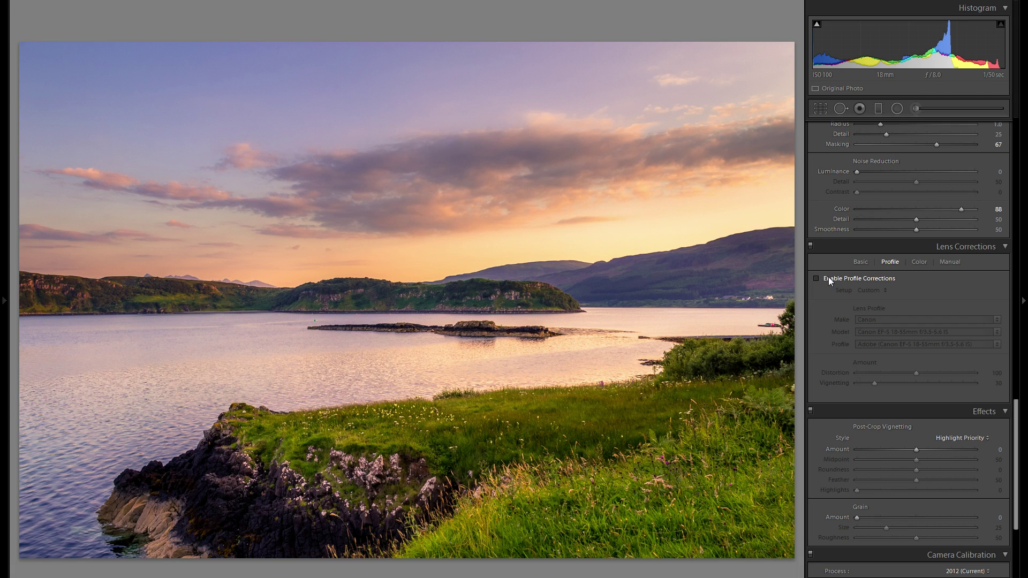
pyautogui.click(827, 277)
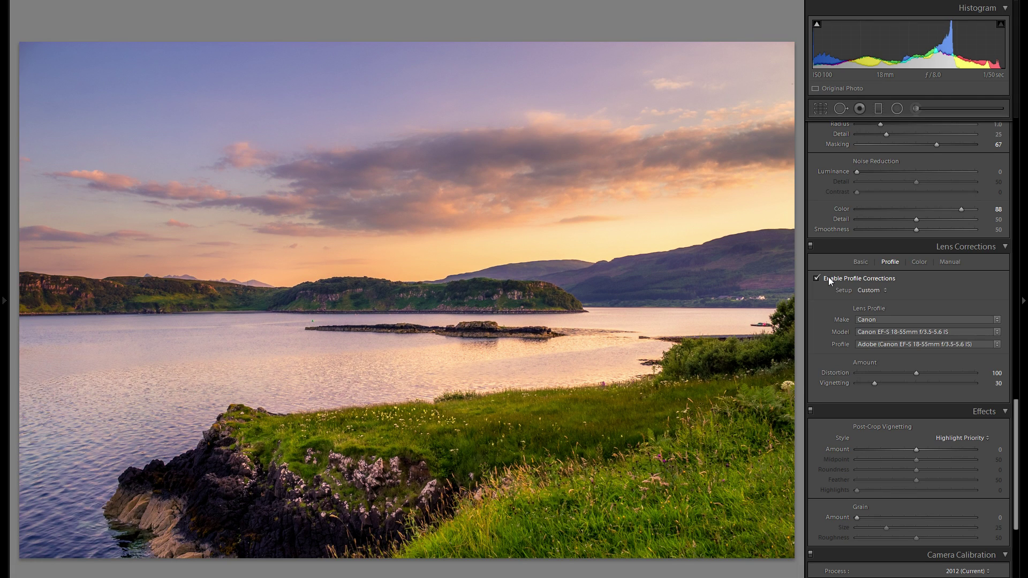
# Darken the photo's edges with a Post-Crop Vignetting Amount of -12
pyautogui.scroll(-2, 840, 293)
pyautogui.scroll(2, 827, 335)
pyautogui.scroll(-2, 827, 335)
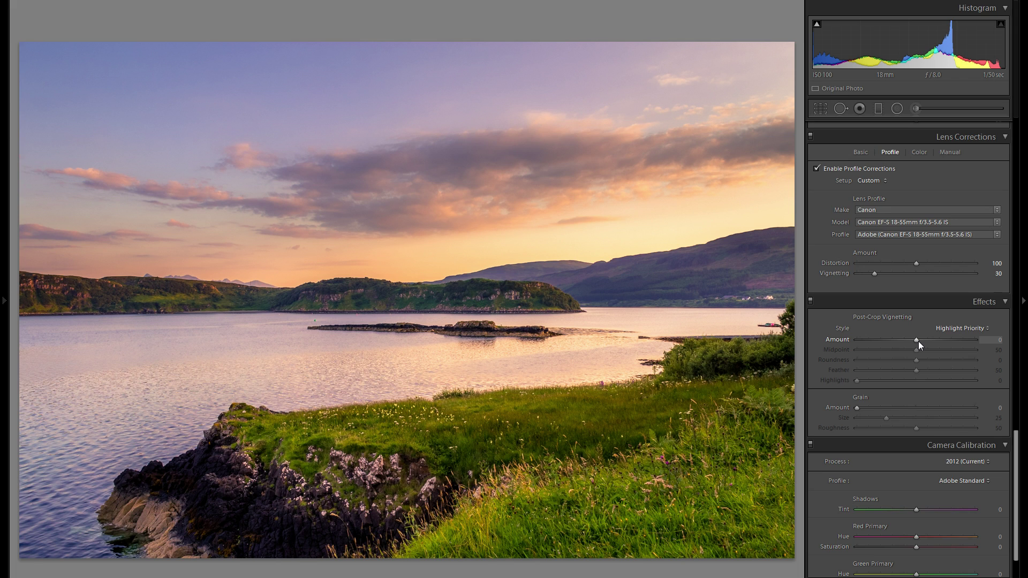
pyautogui.moveTo(917, 341); pyautogui.dragTo(910, 340)
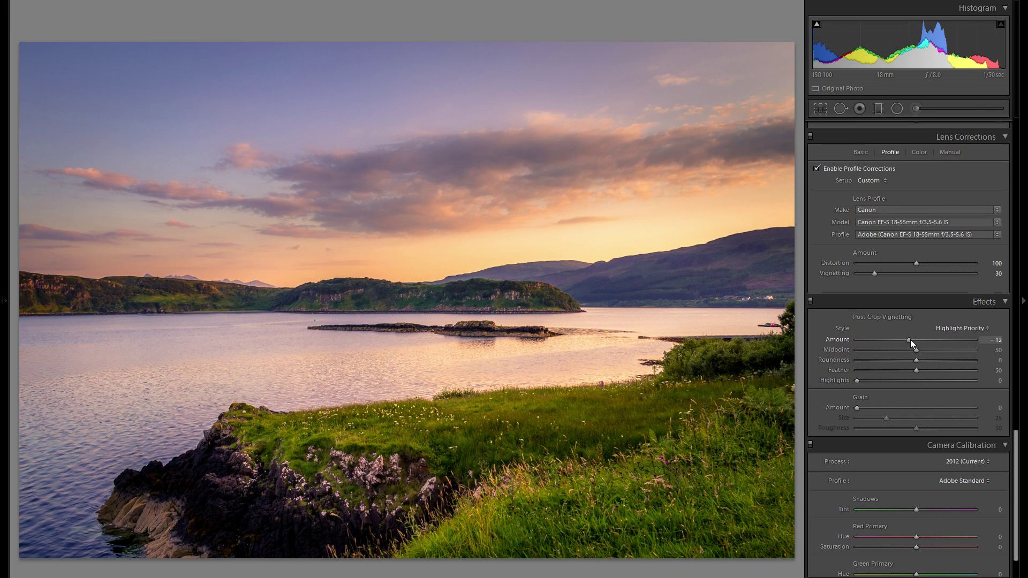
# Try a lightening Post-Crop Vignetting Amount of +16, settle on -15, and compare the photo with Effects off and on
pyautogui.moveTo(910, 339); pyautogui.dragTo(908, 340)
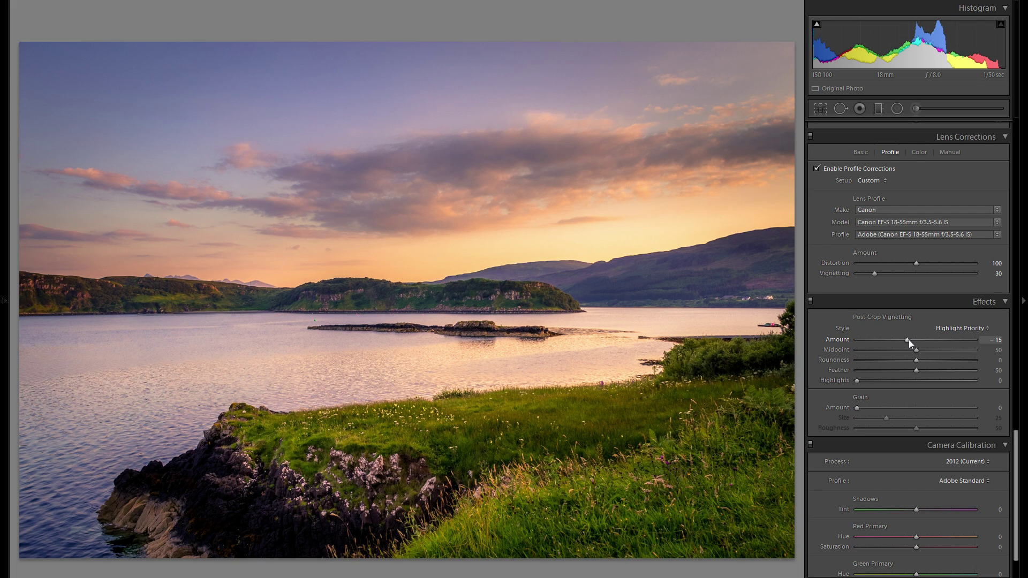
pyautogui.doubleClick(840, 339)
pyautogui.moveTo(915, 339); pyautogui.dragTo(907, 339)
pyautogui.moveTo(920, 339); pyautogui.dragTo(927, 342)
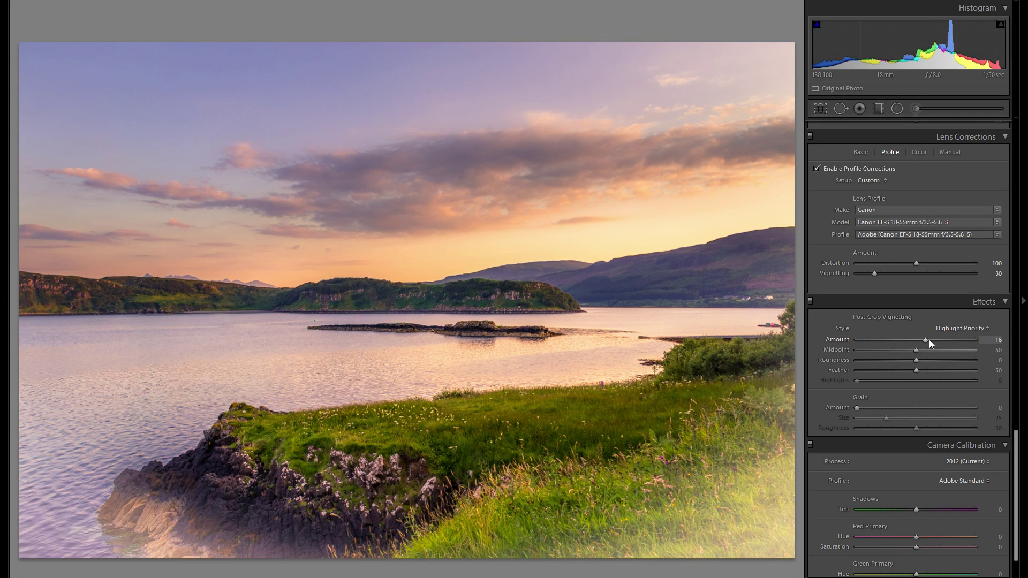
pyautogui.moveTo(924, 339); pyautogui.dragTo(907, 339)
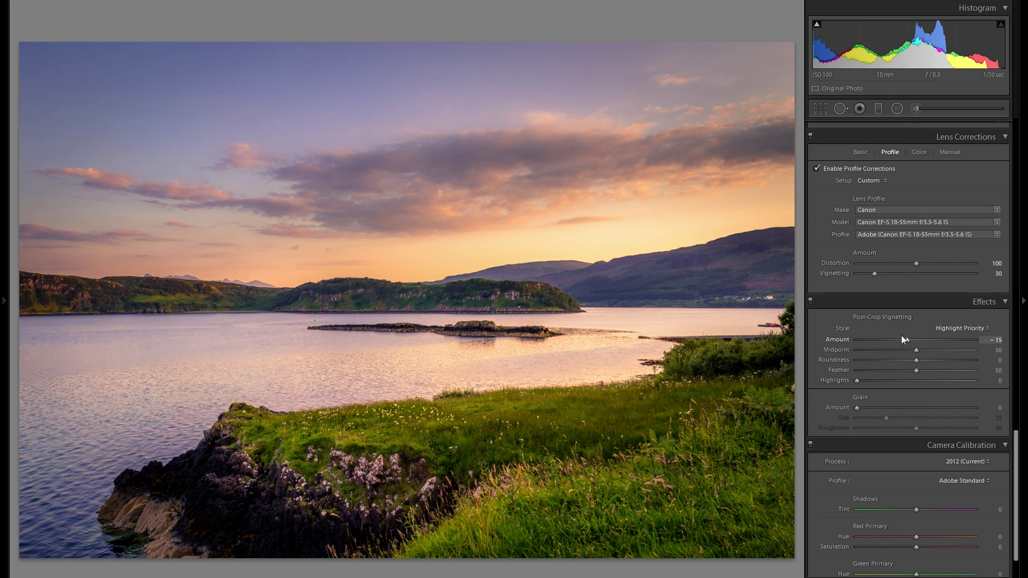
pyautogui.click(811, 301)
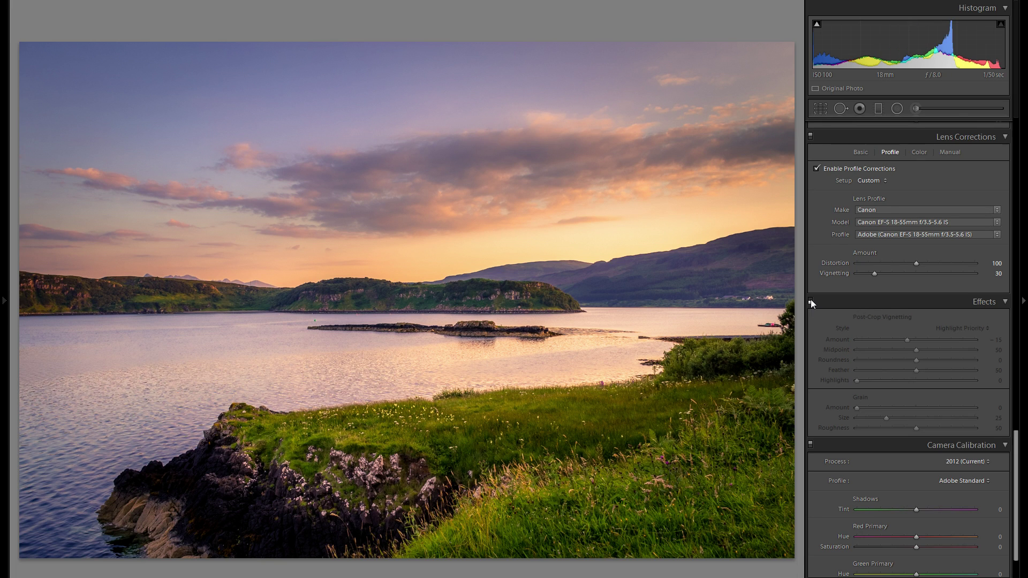
pyautogui.click(810, 300)
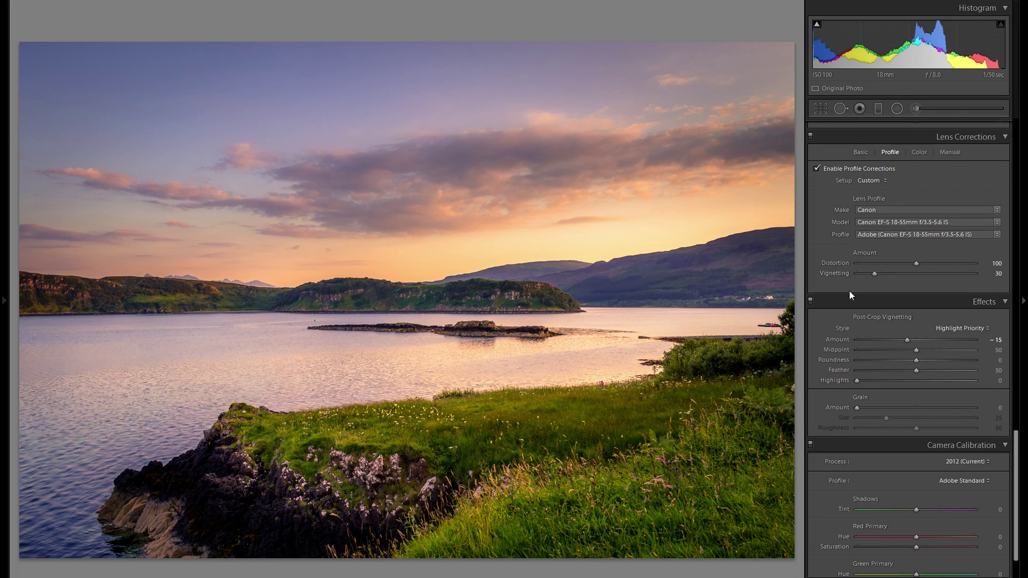
# Try the Camera Faithful and Camera Landscape calibration profiles on the photo and return the profile to Adobe Standard
pyautogui.scroll(2, 857, 332)
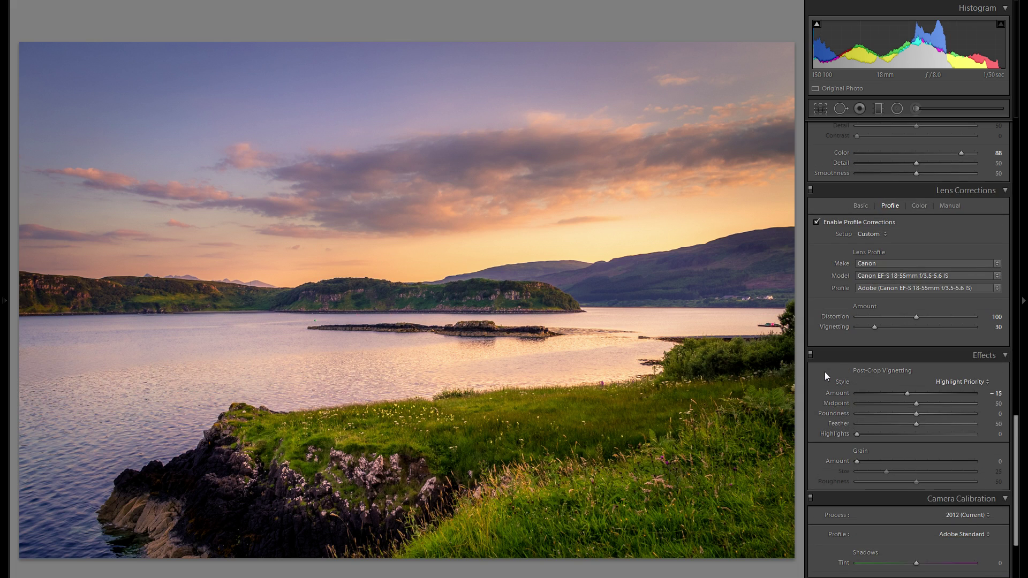
pyautogui.scroll(-4, 825, 372)
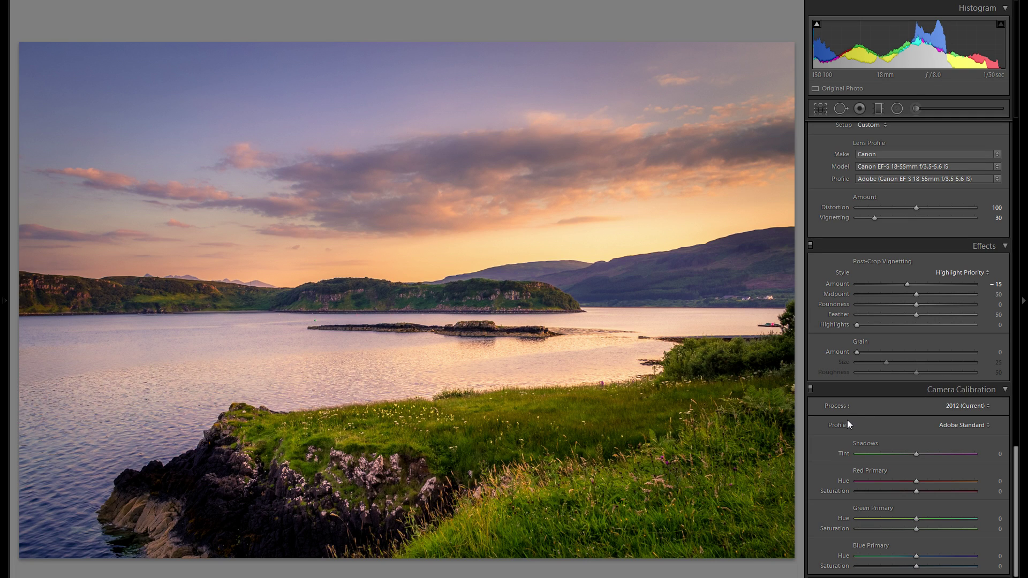
pyautogui.click(968, 424)
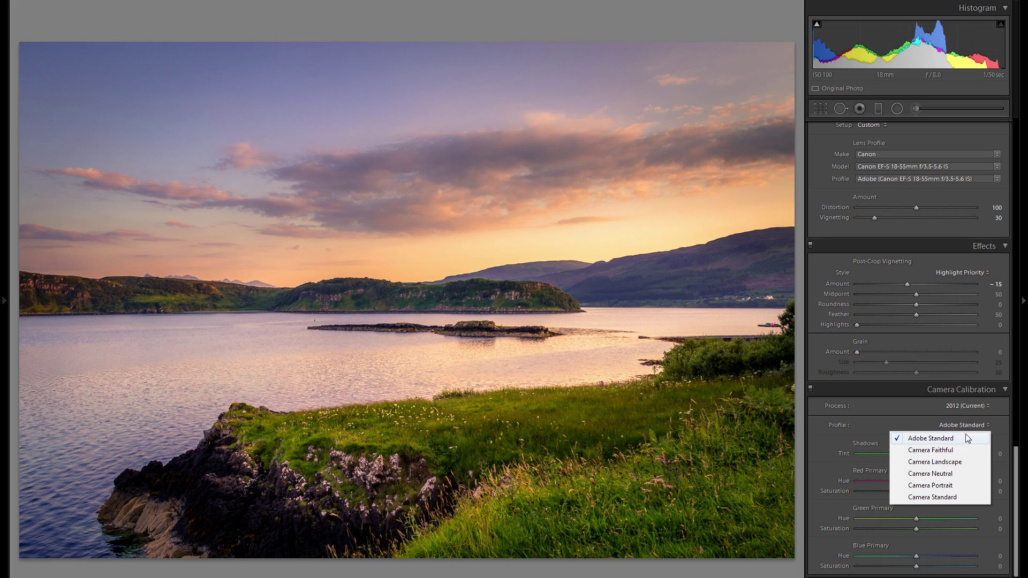
pyautogui.click(948, 452)
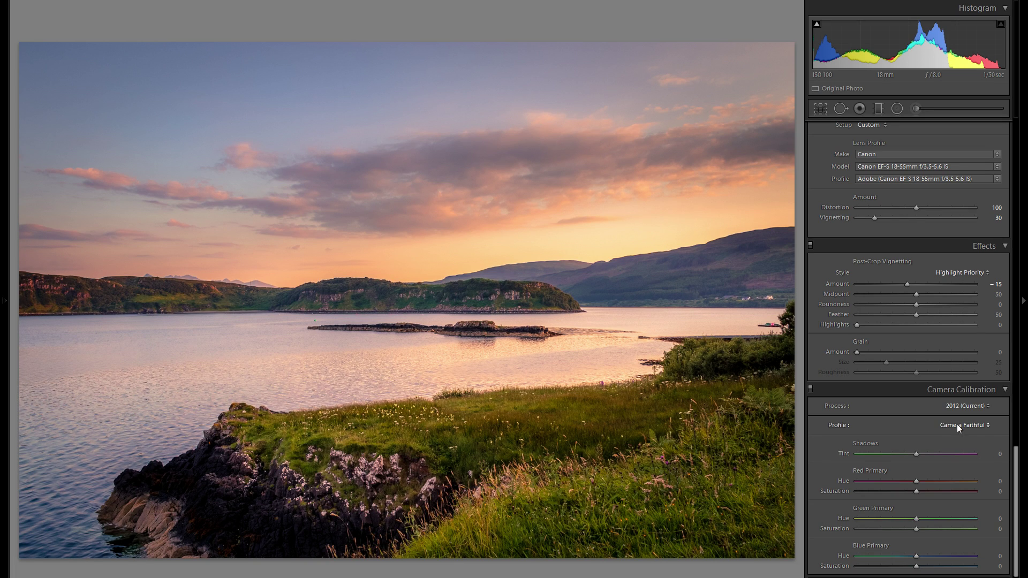
pyautogui.click(959, 425)
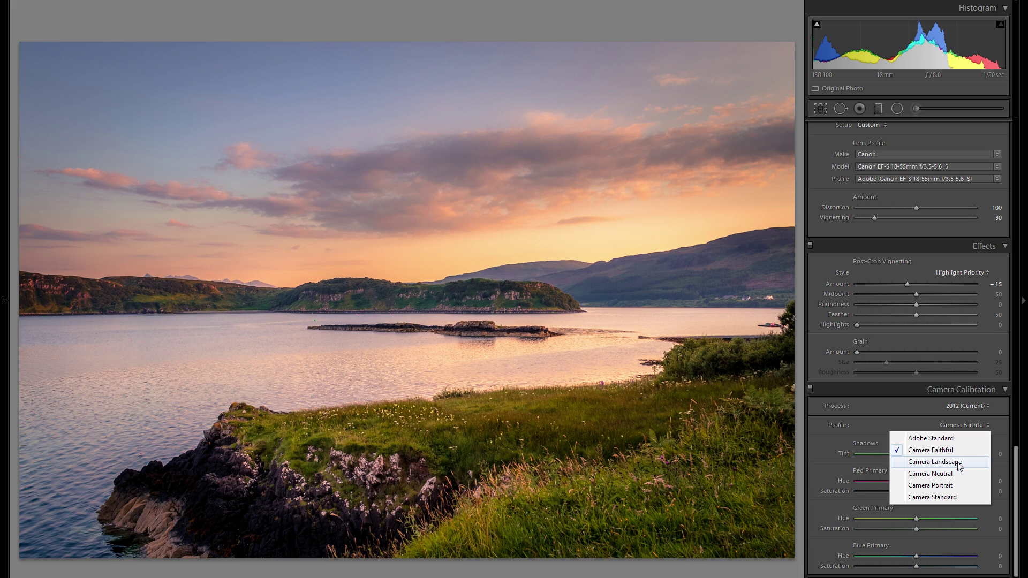
pyautogui.click(957, 464)
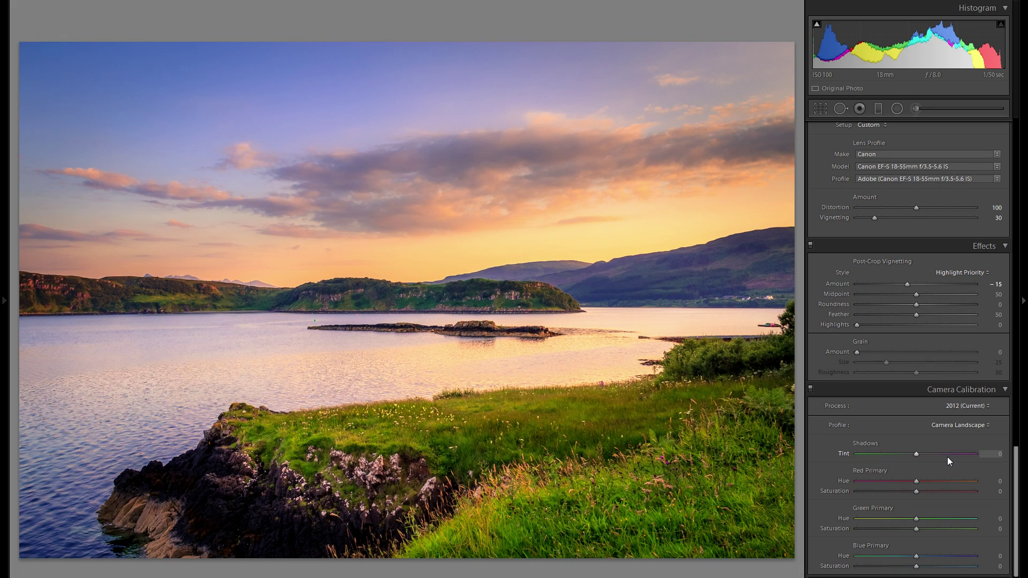
pyautogui.click(958, 425)
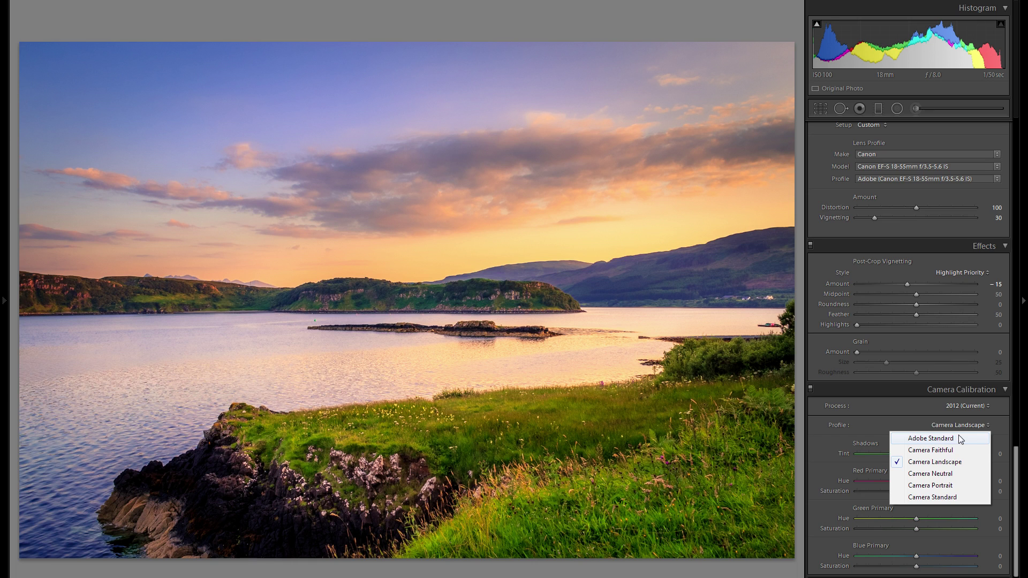
pyautogui.click(956, 438)
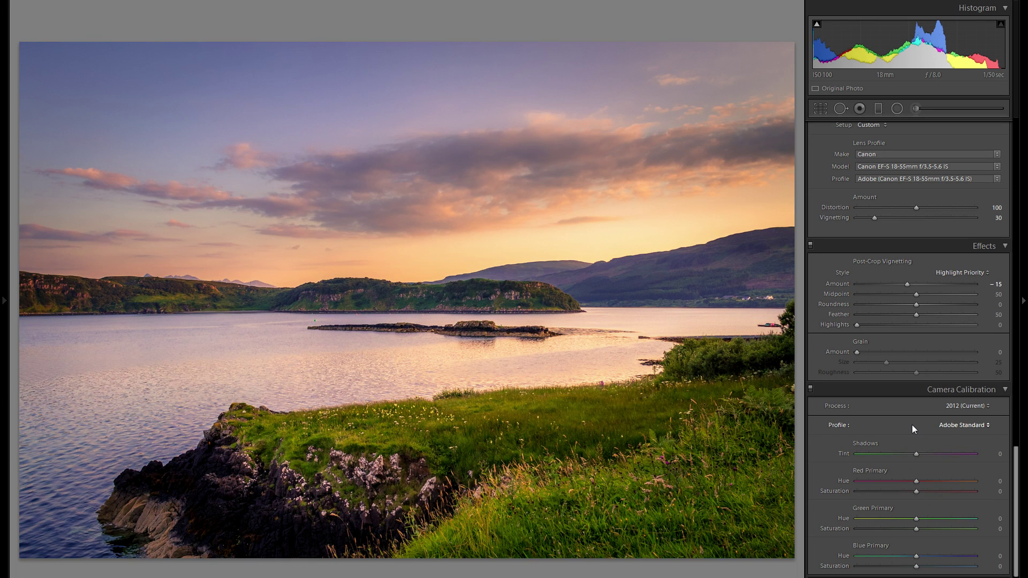
# Compare the original and edited photo side by side, review the applied adjustment settings, and return to the single view
pyautogui.scroll(15, 939, 412)
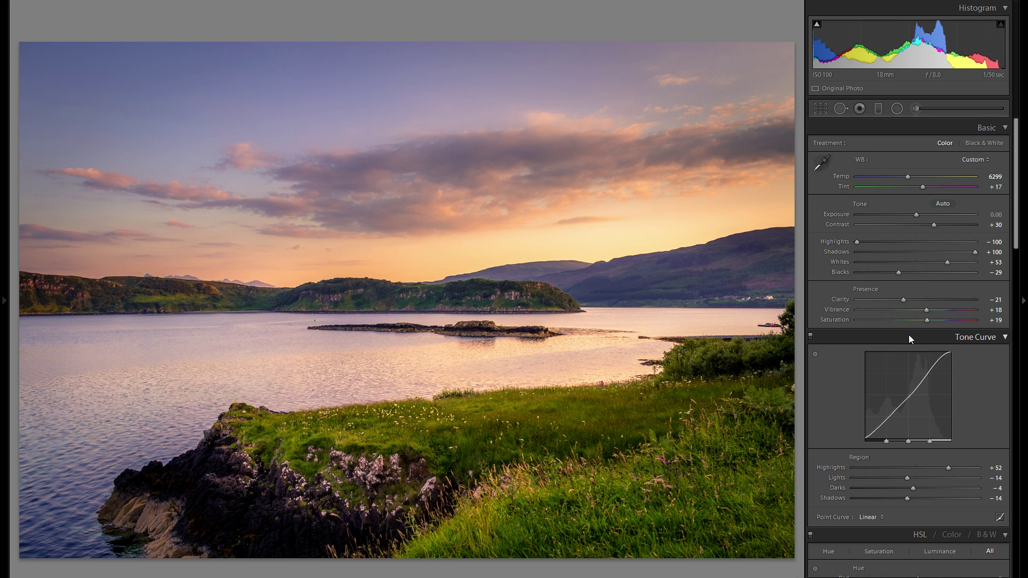
pyautogui.press('y')
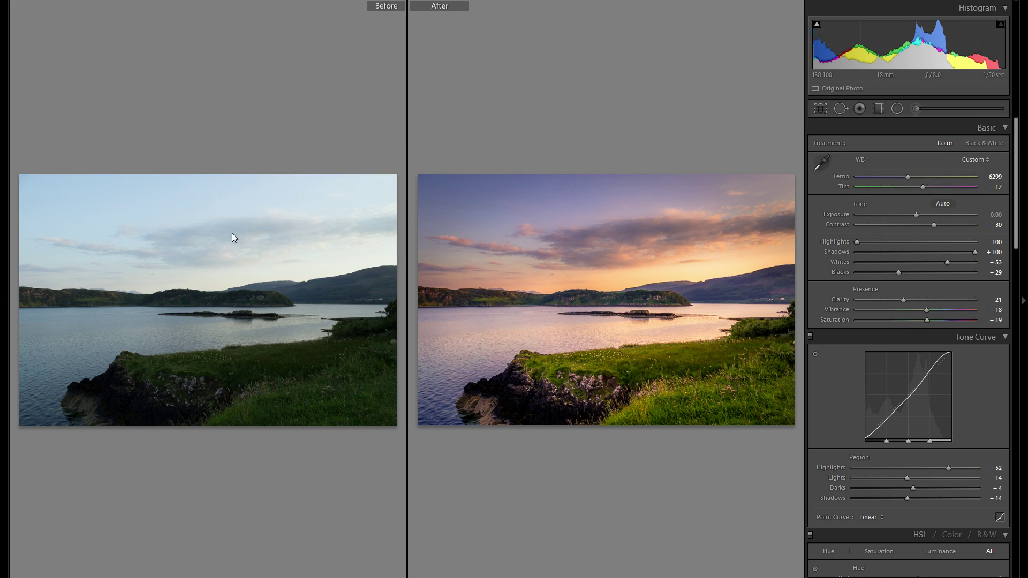
pyautogui.scroll(-3, 953, 431)
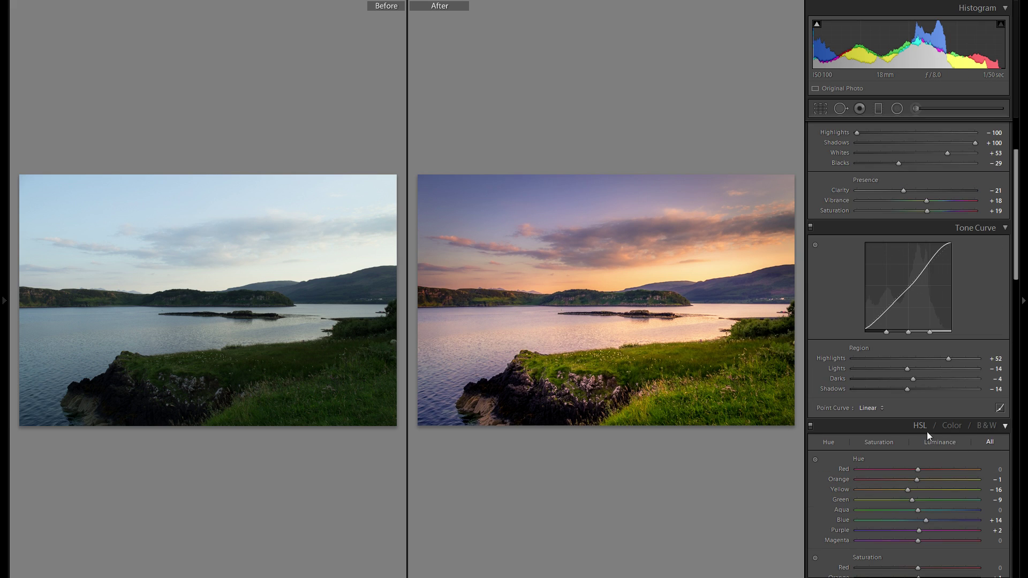
pyautogui.scroll(-15, 934, 470)
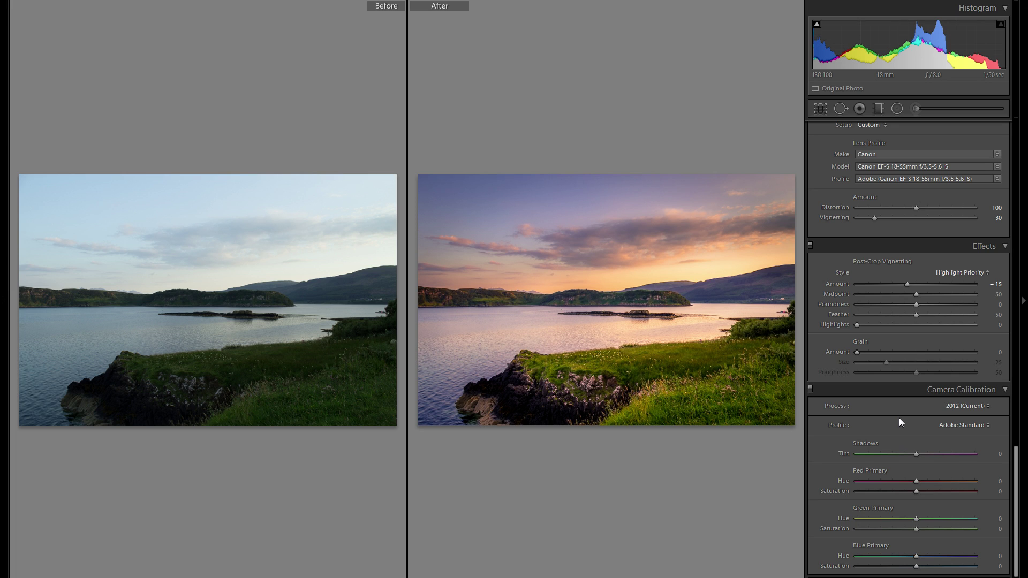
pyautogui.press('y')
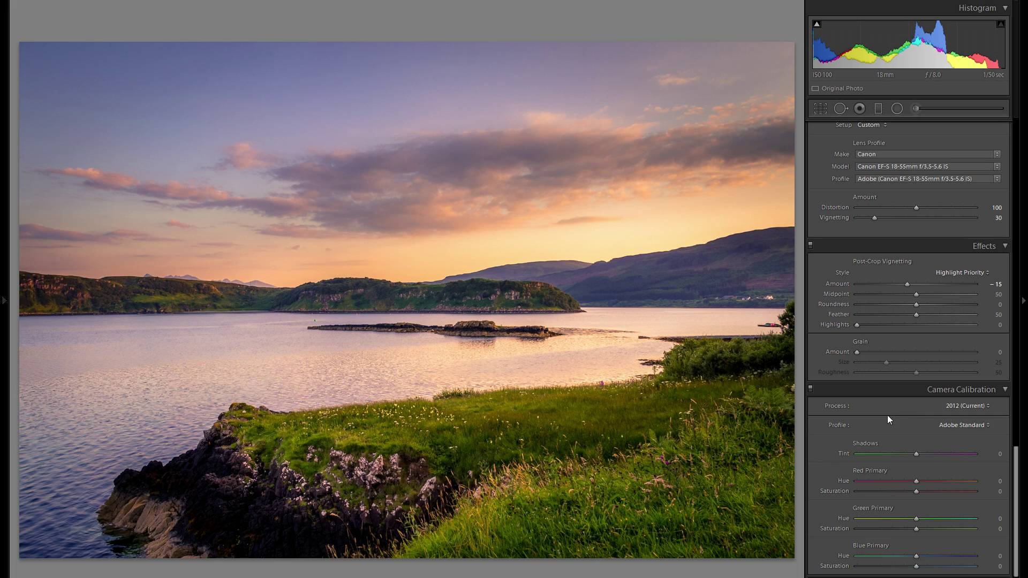
# Try the Camera Faithful, Landscape, Neutral, Portrait and Standard calibration profiles one after another and restore Adobe Standard
pyautogui.click(966, 425)
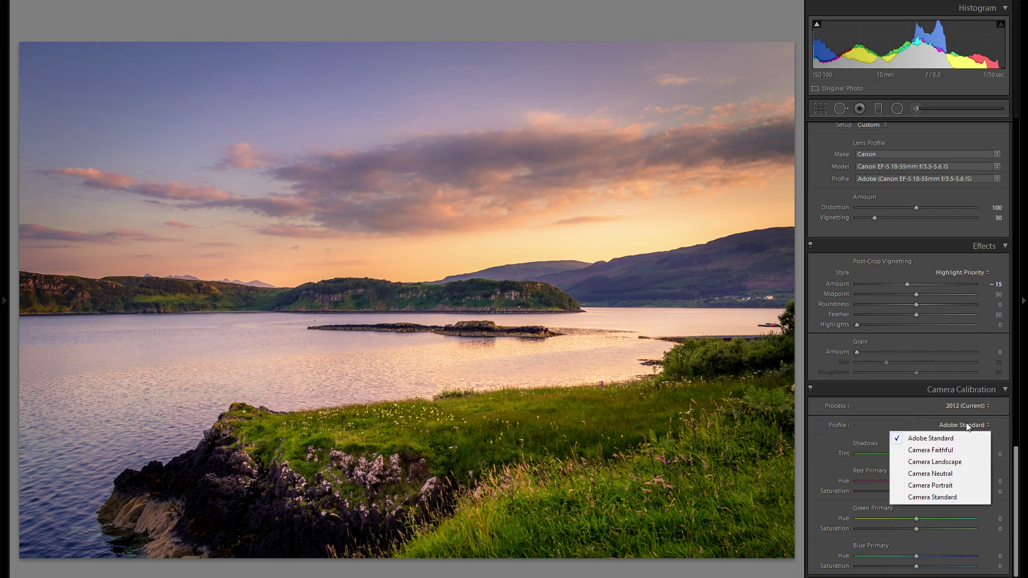
pyautogui.click(959, 450)
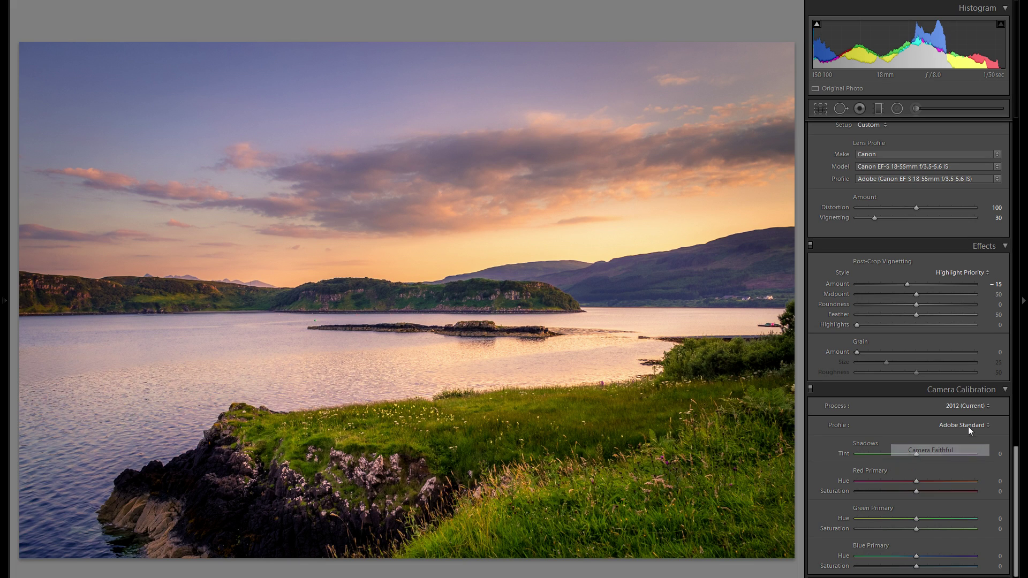
pyautogui.click(969, 425)
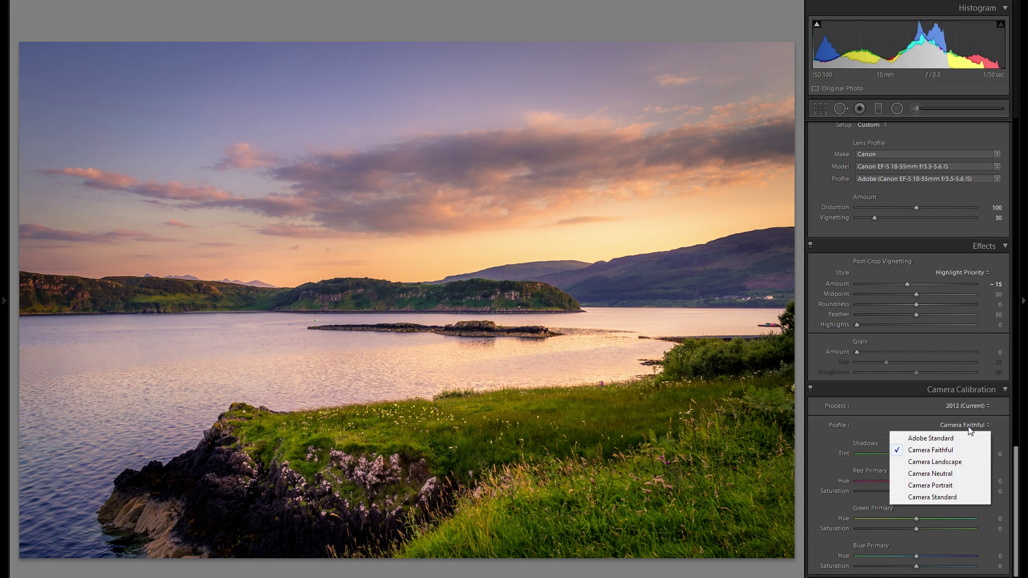
pyautogui.click(958, 463)
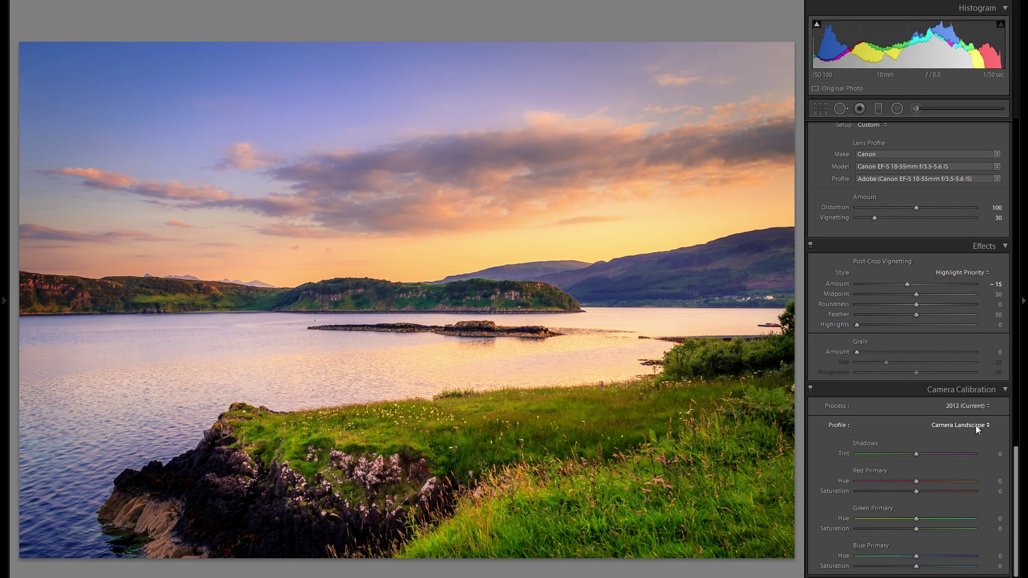
pyautogui.click(976, 425)
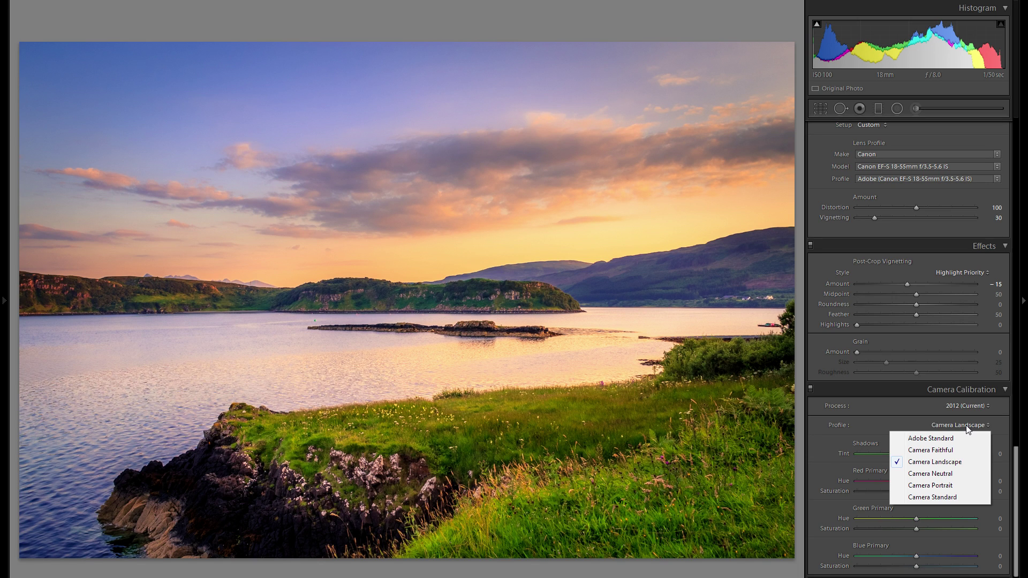
pyautogui.click(959, 474)
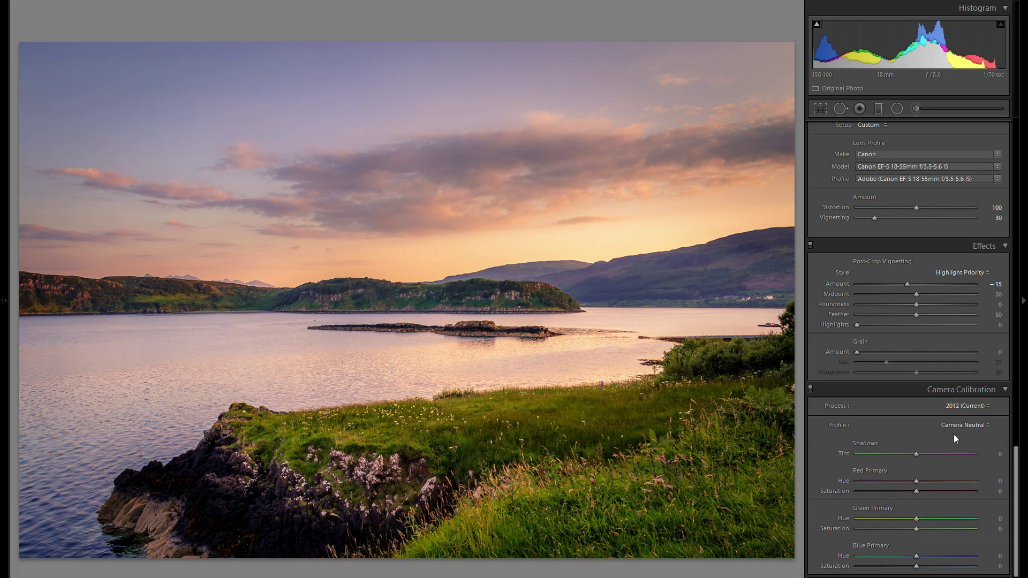
pyautogui.click(953, 433)
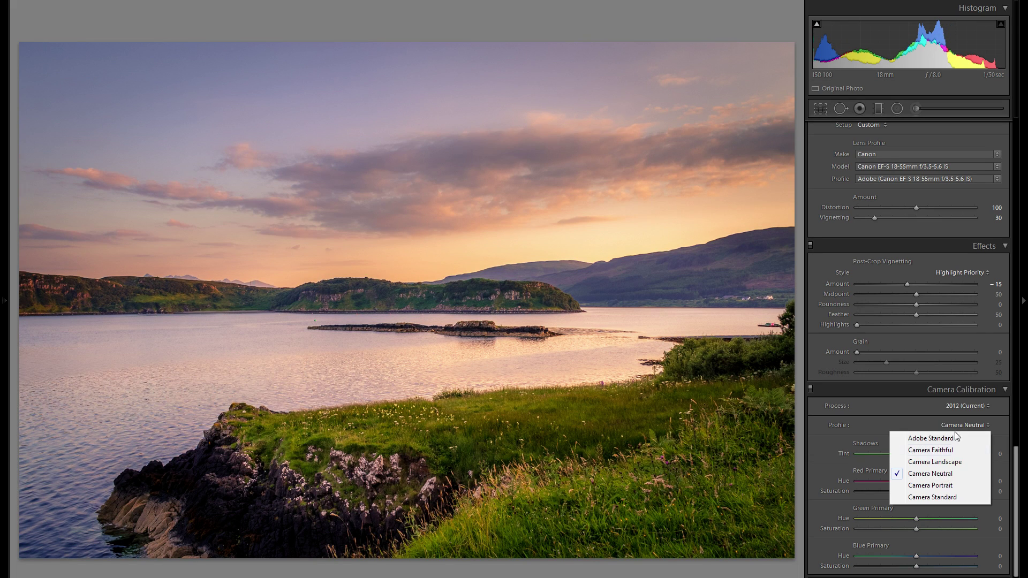
pyautogui.click(946, 486)
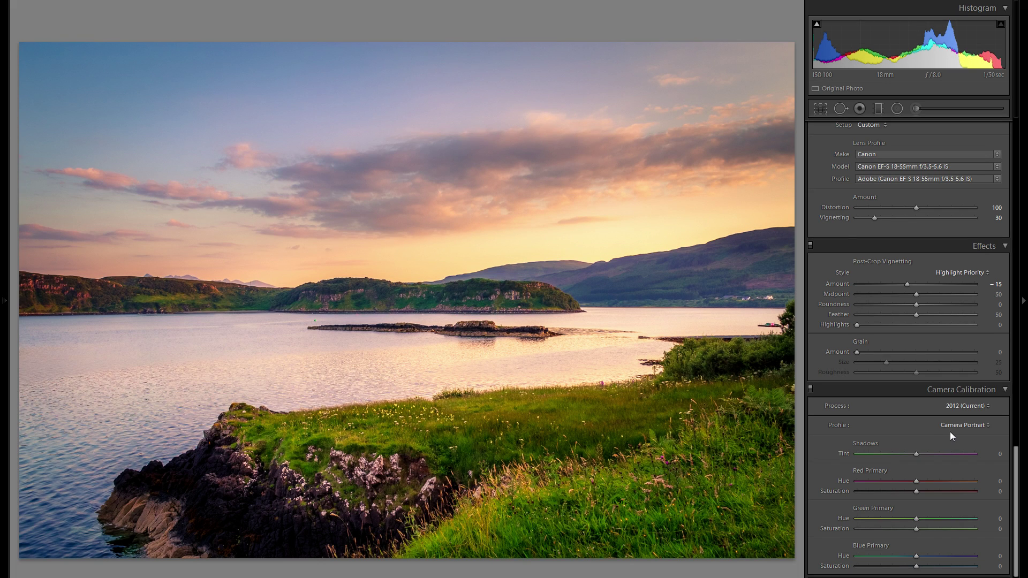
pyautogui.click(951, 432)
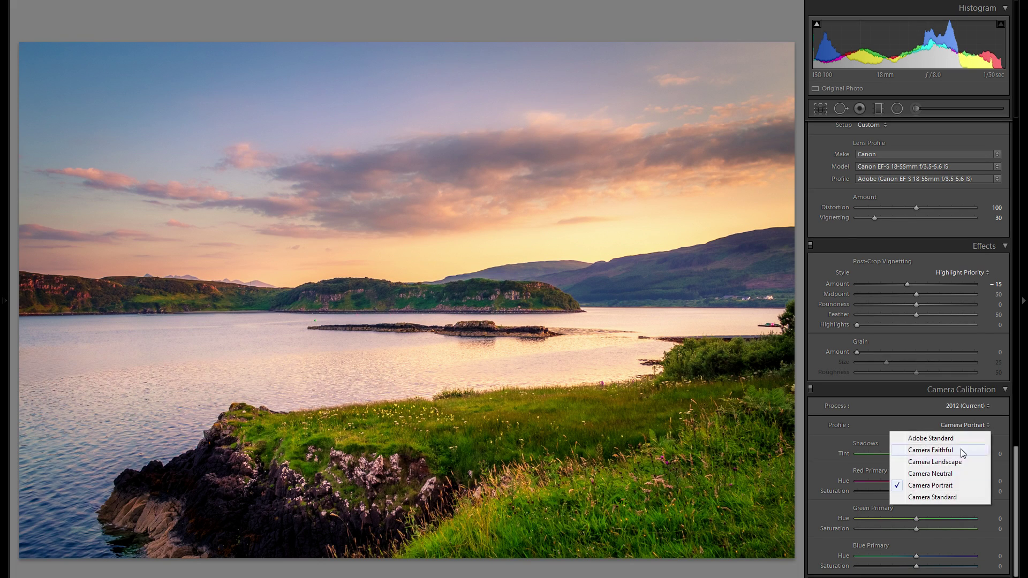
pyautogui.click(957, 497)
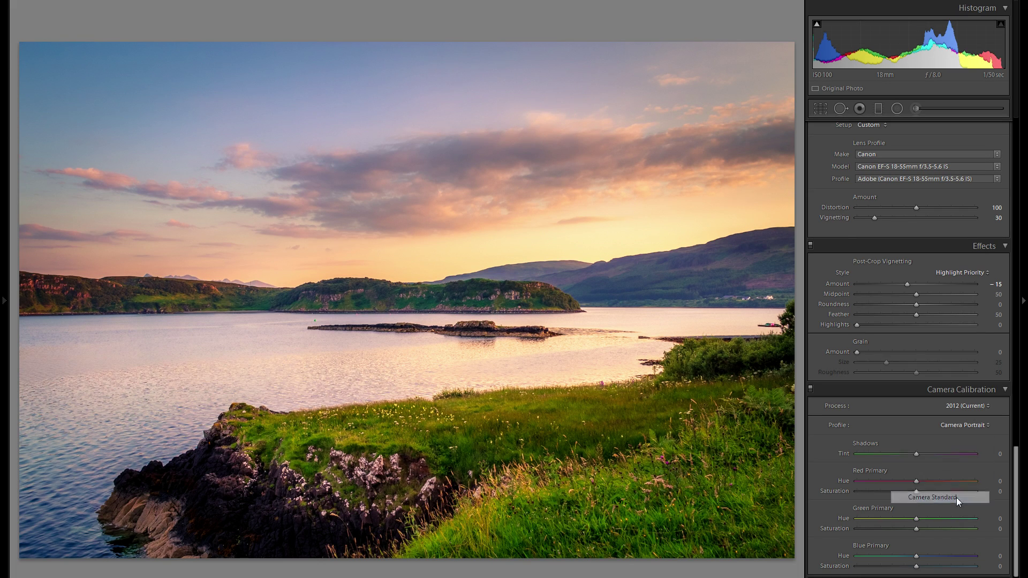
pyautogui.click(956, 425)
pyautogui.click(955, 438)
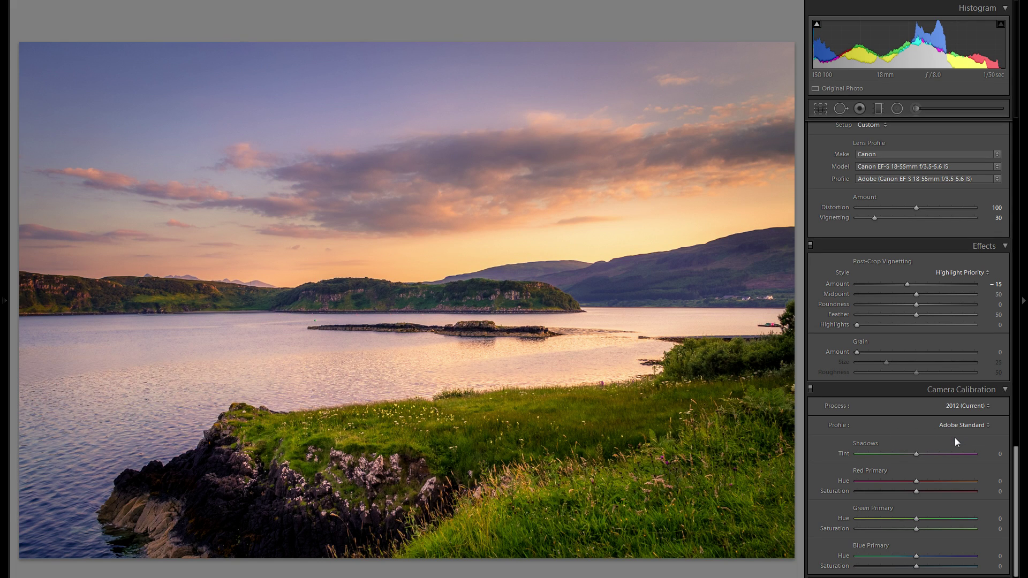
# Preview the photo again with the Camera Faithful, Camera Neutral and Camera Portrait calibration profiles
pyautogui.click(962, 426)
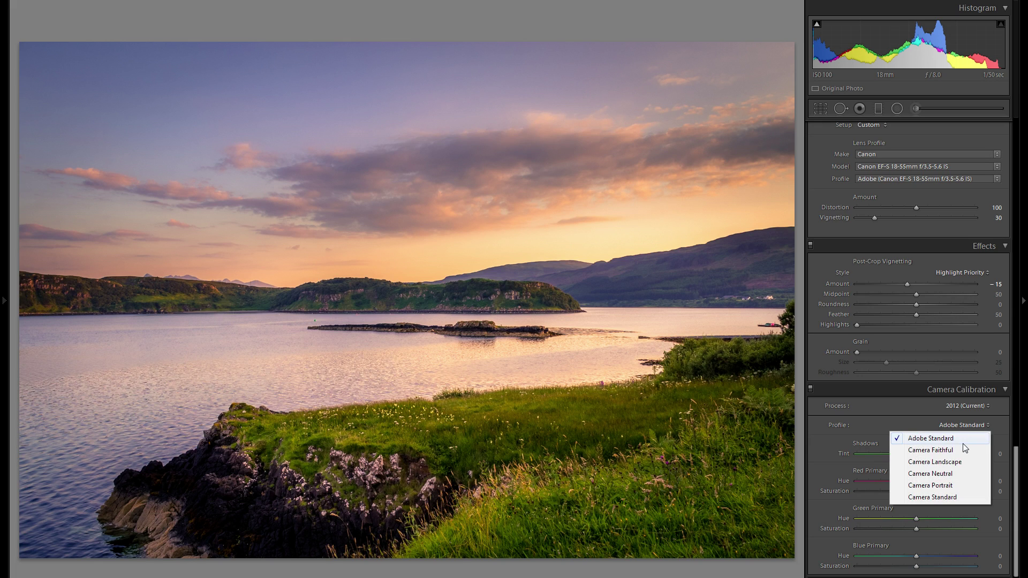
pyautogui.click(959, 438)
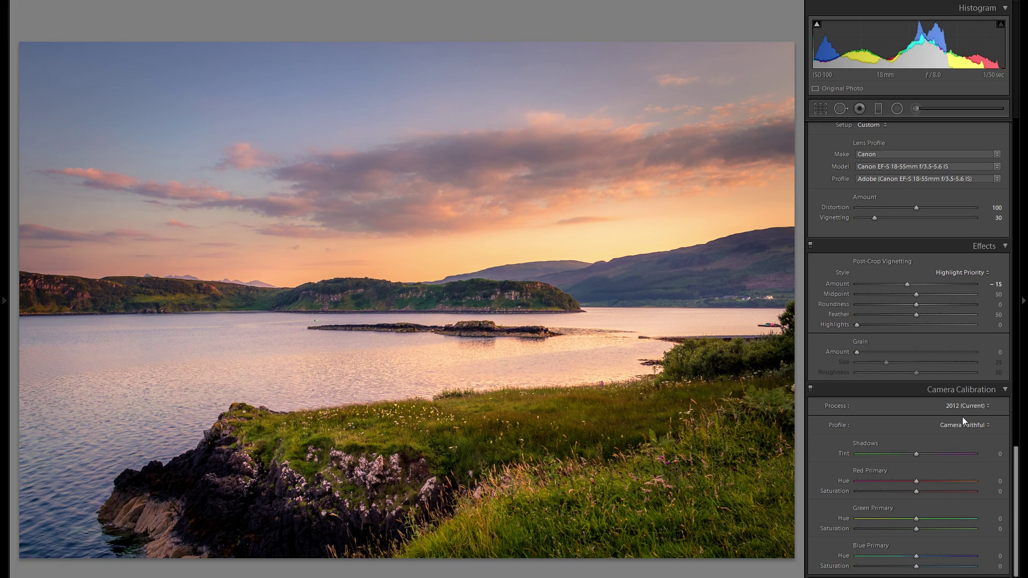
pyautogui.click(965, 418)
pyautogui.click(964, 470)
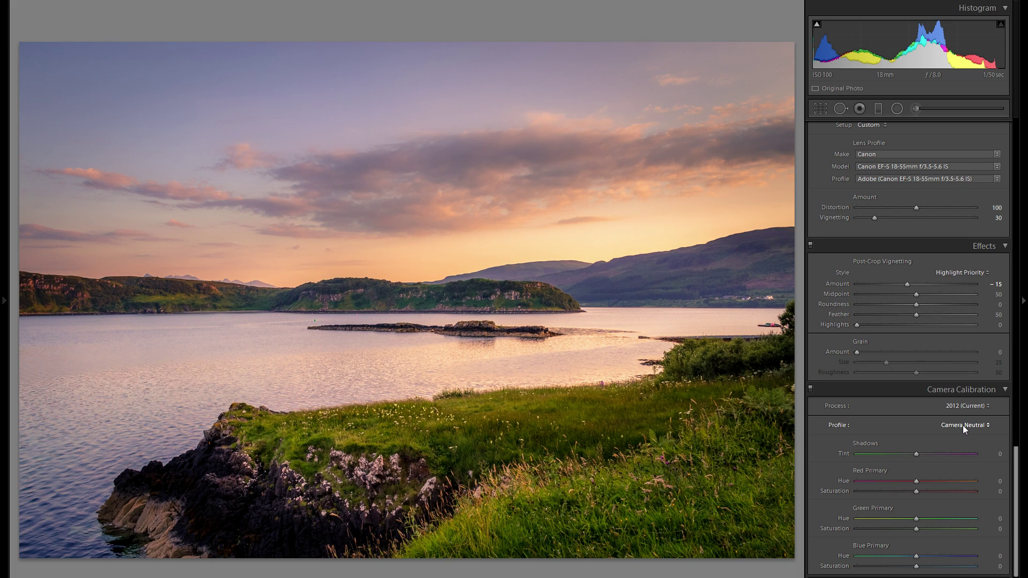
pyautogui.click(962, 425)
pyautogui.click(964, 486)
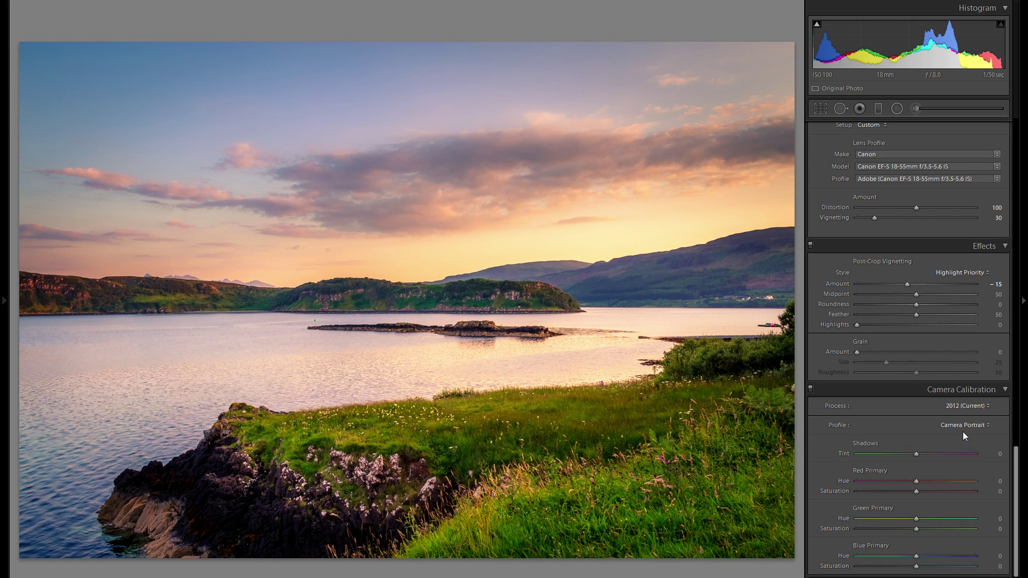
# Set the calibration profile to Camera Landscape and compare the photo with Camera Calibration off and on
pyautogui.click(963, 426)
pyautogui.click(958, 461)
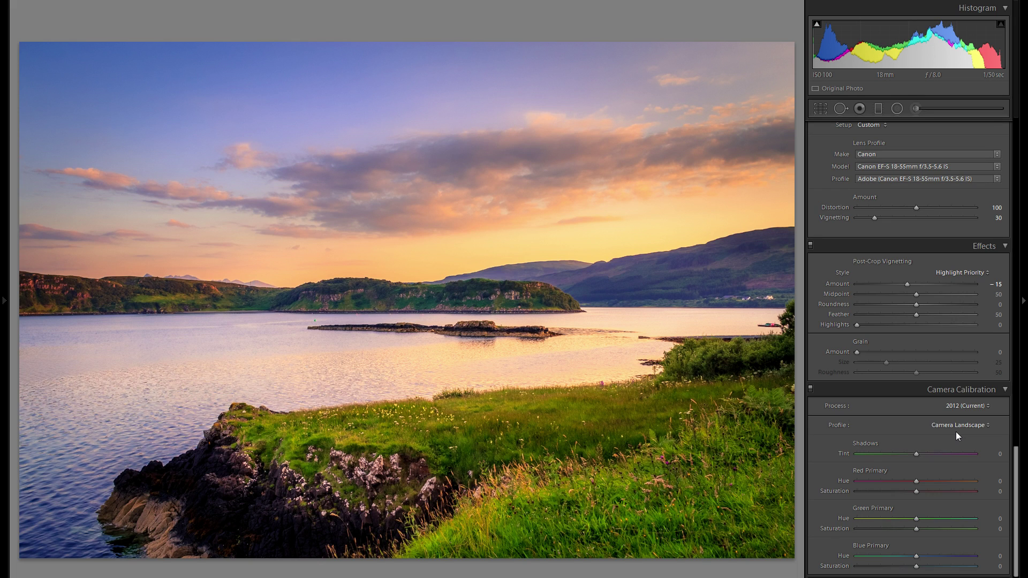
pyautogui.click(811, 389)
pyautogui.click(811, 390)
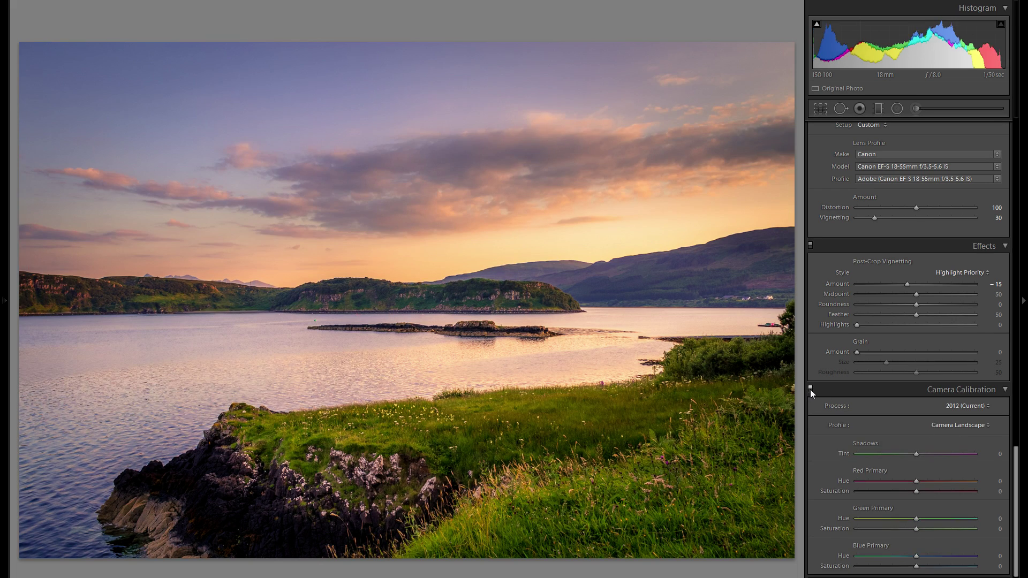
# Compare the photo with Camera Calibration off and on, and reduce Vibrance to -8 and Saturation to +14
pyautogui.click(811, 389)
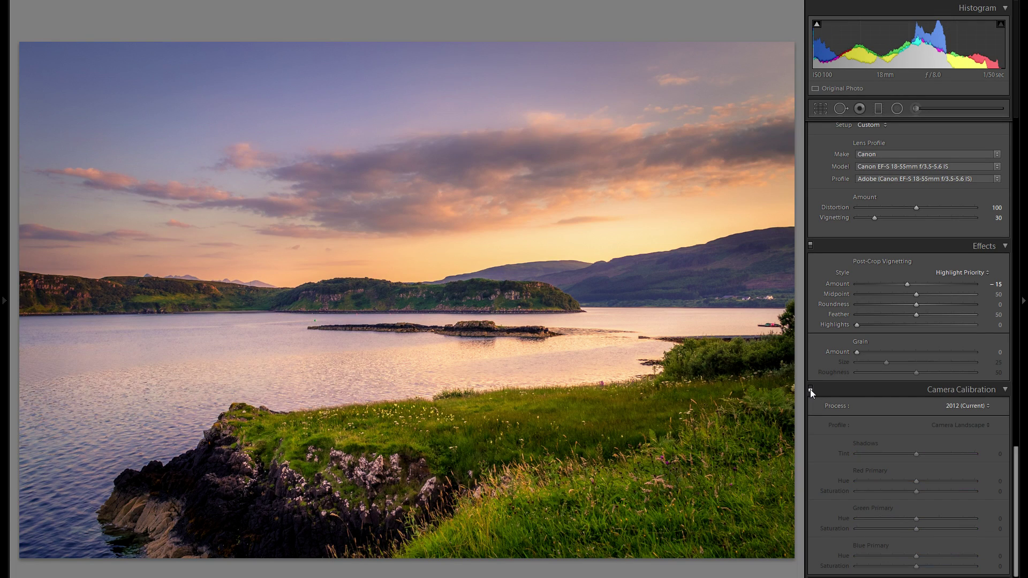
pyautogui.click(811, 390)
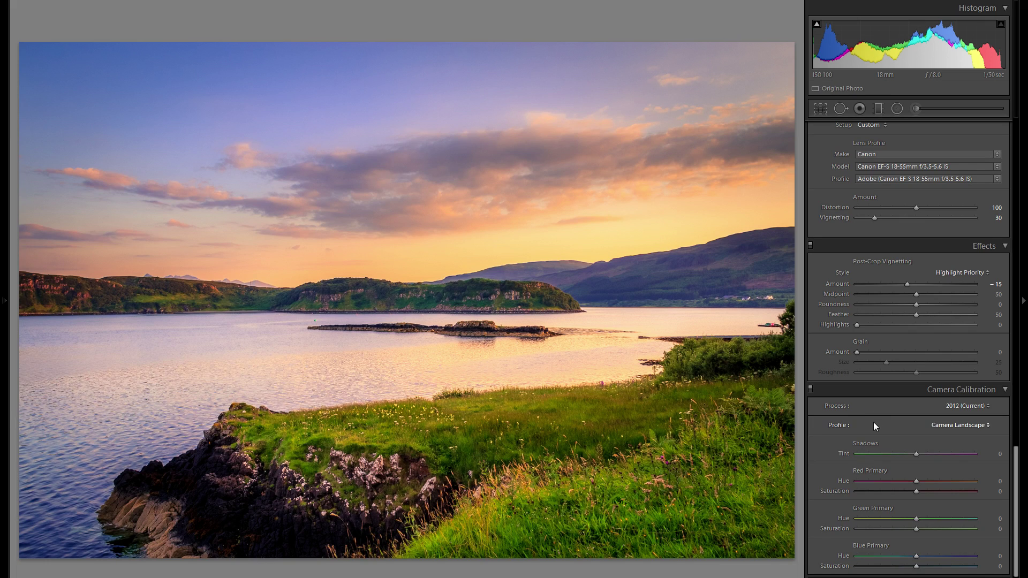
pyautogui.scroll(15, 946, 428)
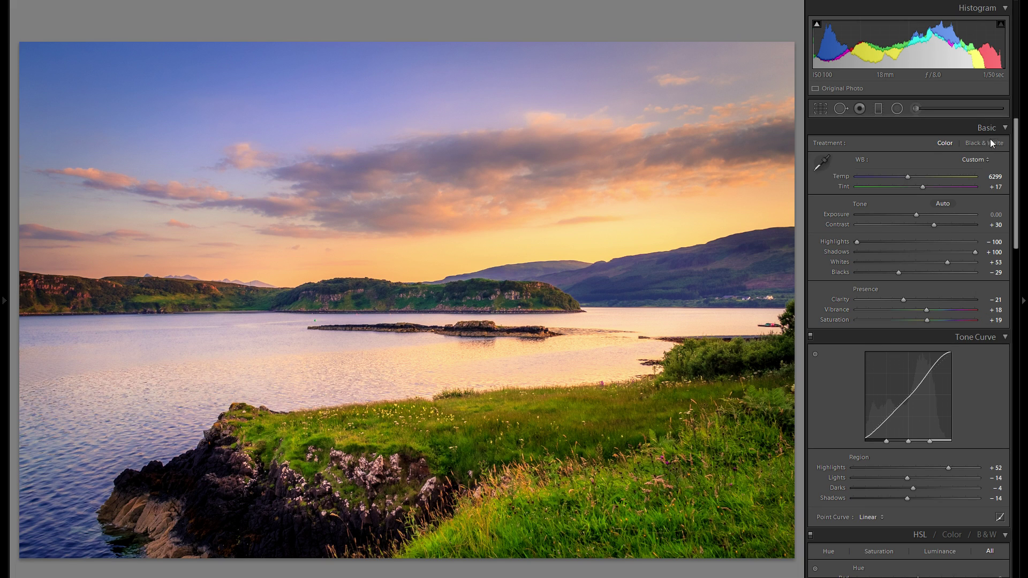
pyautogui.moveTo(915, 310); pyautogui.dragTo(912, 310)
pyautogui.click(914, 319)
pyautogui.moveTo(914, 319); pyautogui.dragTo(924, 319)
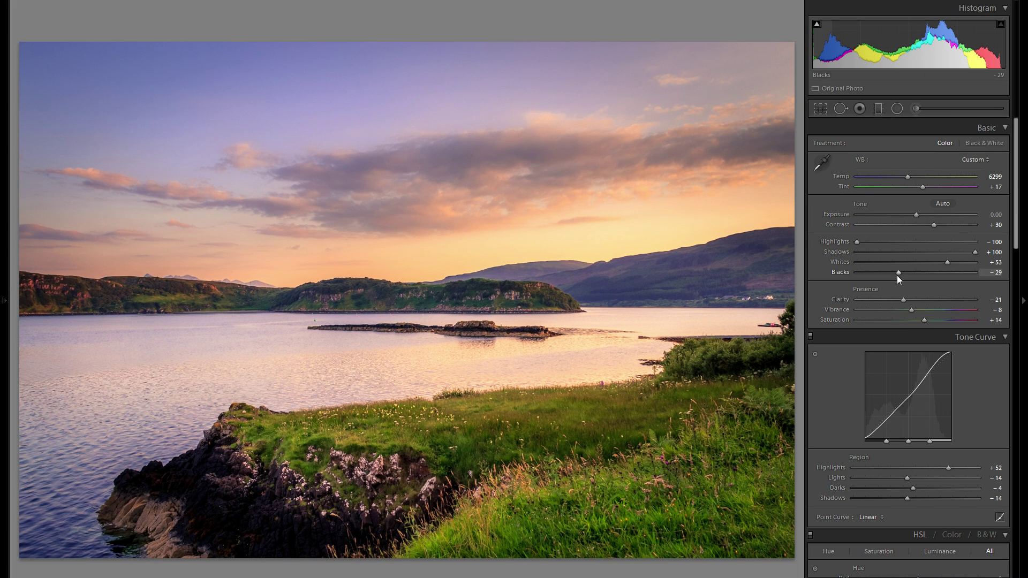
# Set the Vibrance of the photo to 0
pyautogui.scroll(-15, 908, 313)
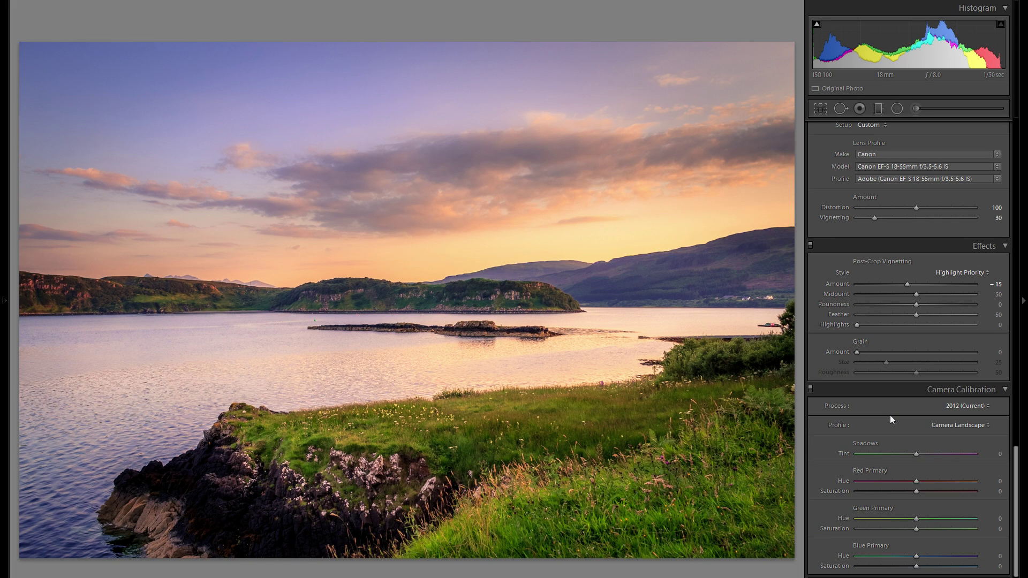
pyautogui.scroll(15, 890, 416)
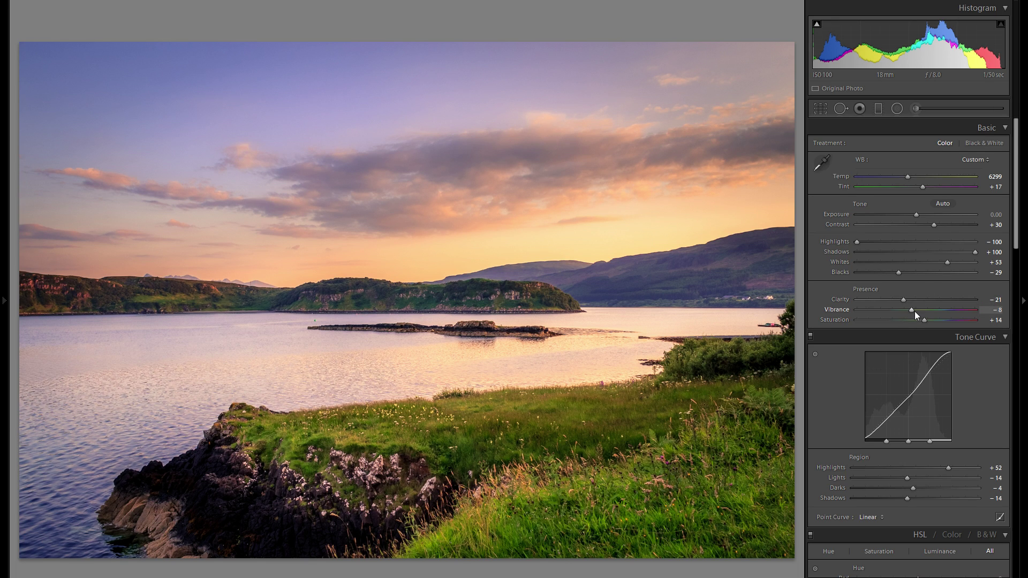
pyautogui.scroll(-5, 889, 321)
pyautogui.scroll(2, 891, 359)
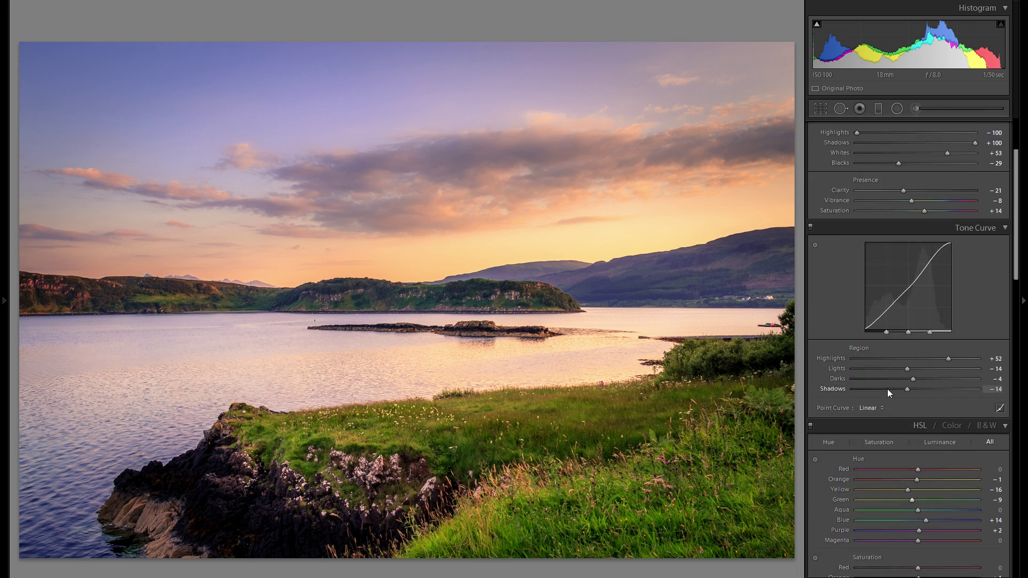
pyautogui.scroll(5, 888, 388)
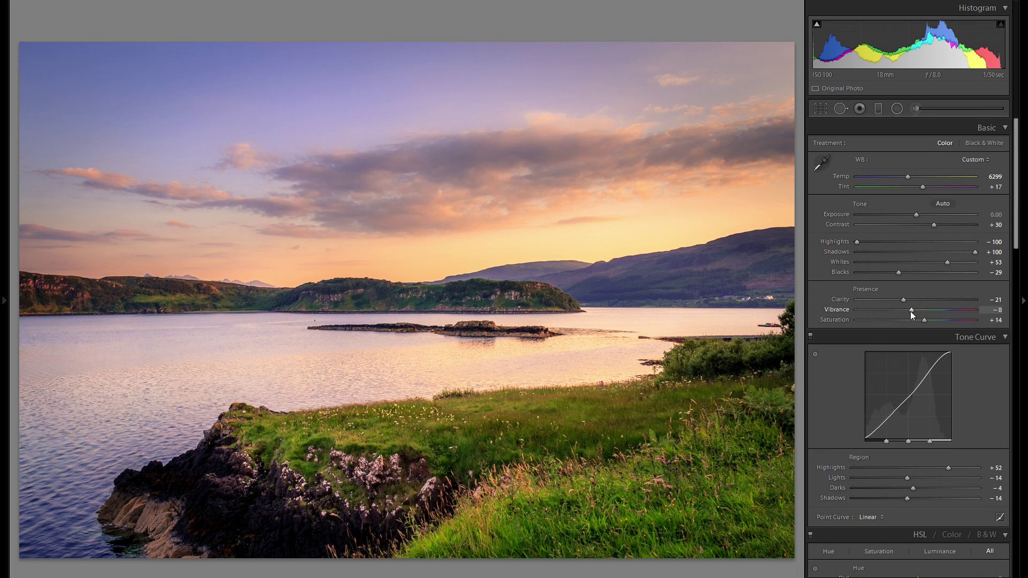
pyautogui.moveTo(912, 312); pyautogui.dragTo(915, 313)
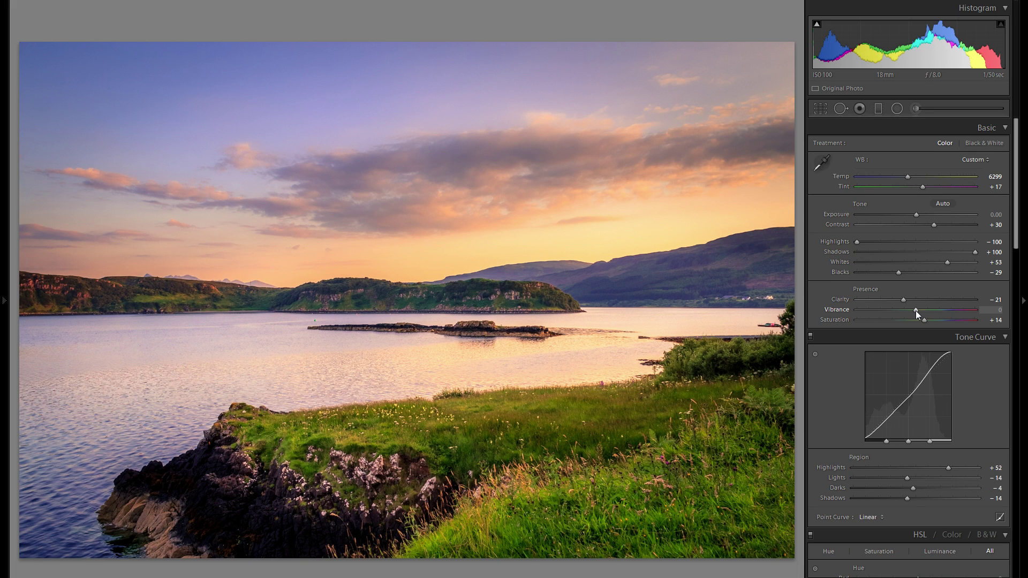
# Compare the Enable Effects history state with the latest Vibrance state twice, ending on the latest edit with the history hidden
pyautogui.click(4, 279)
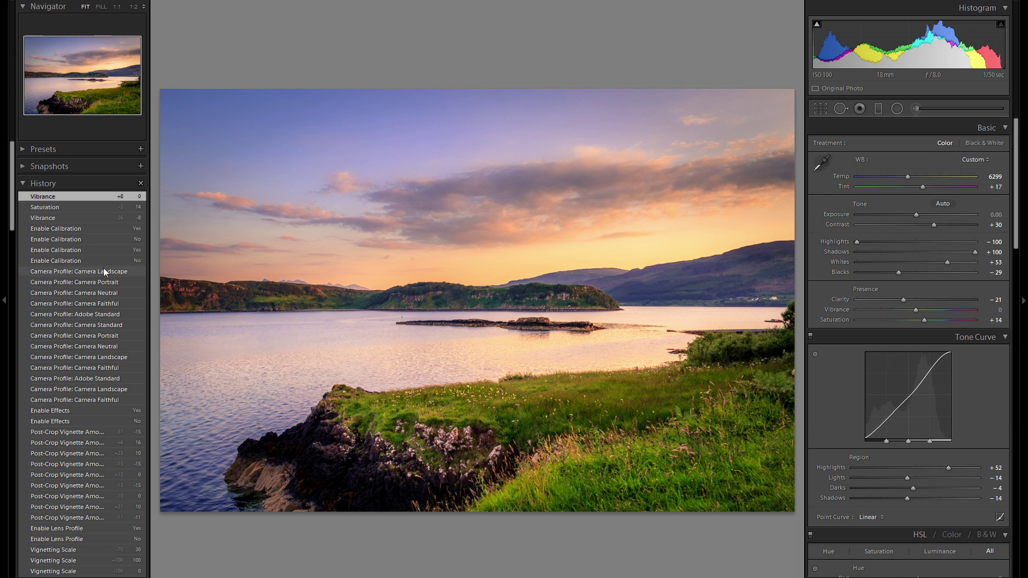
pyautogui.click(114, 410)
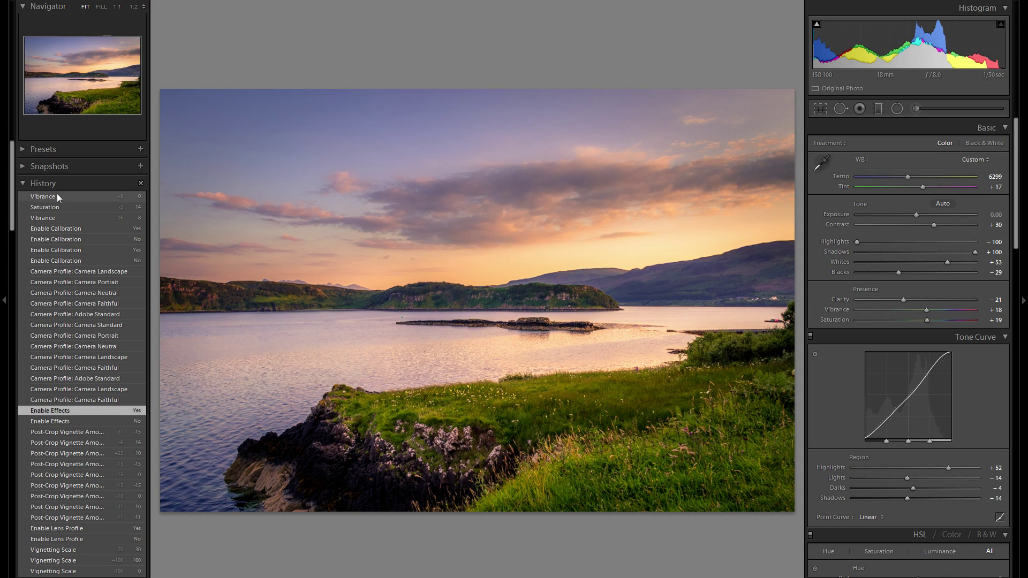
pyautogui.click(58, 194)
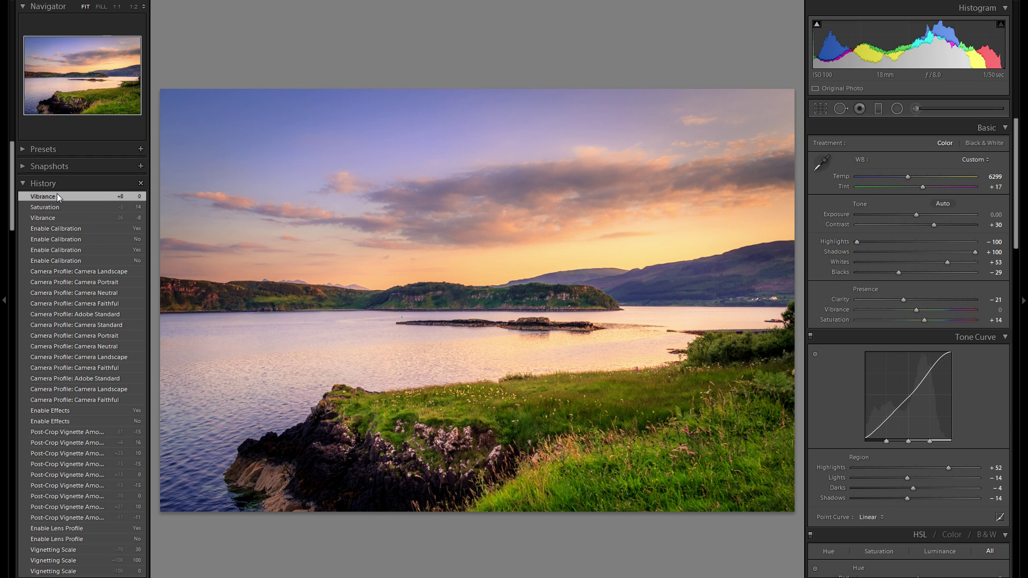
pyautogui.click(104, 409)
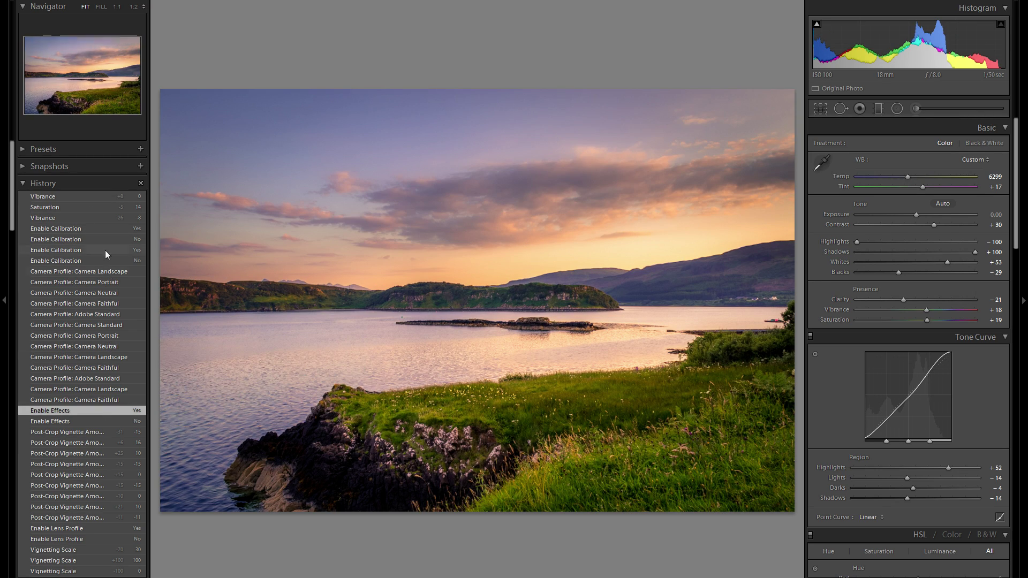
pyautogui.click(102, 197)
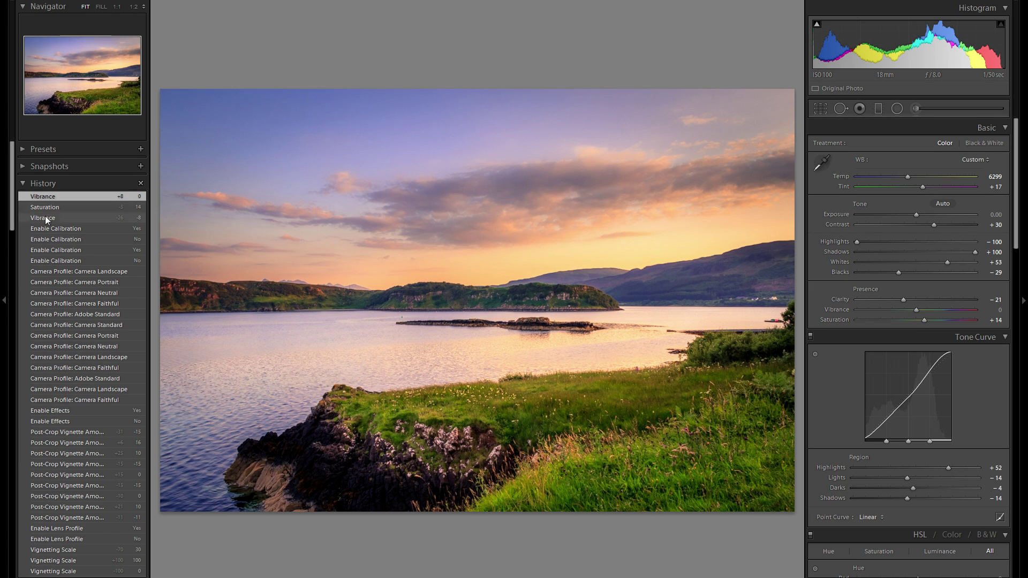
pyautogui.click(6, 214)
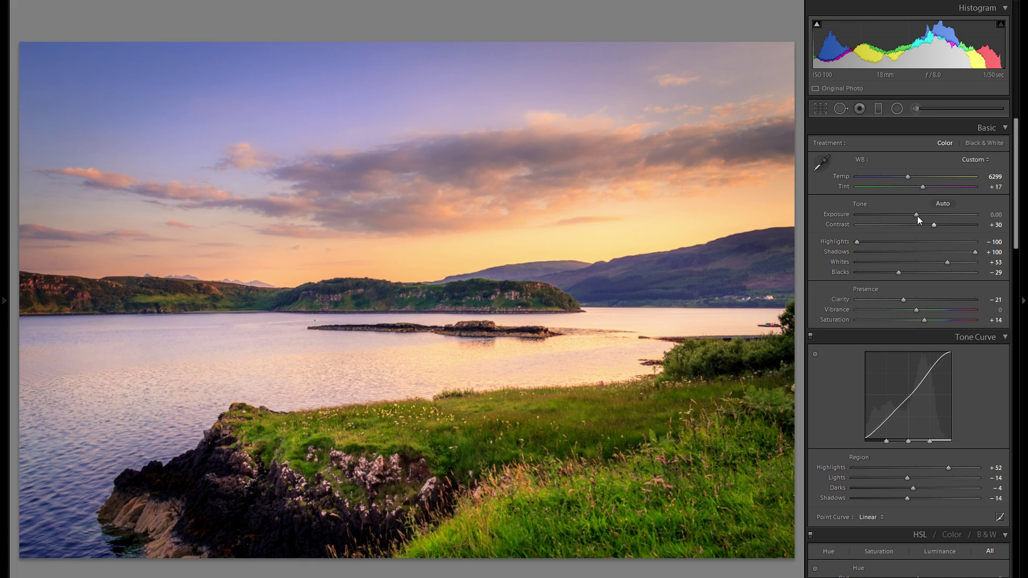
# Lower the Exposure to -0.11
pyautogui.moveTo(917, 216); pyautogui.dragTo(915, 214)
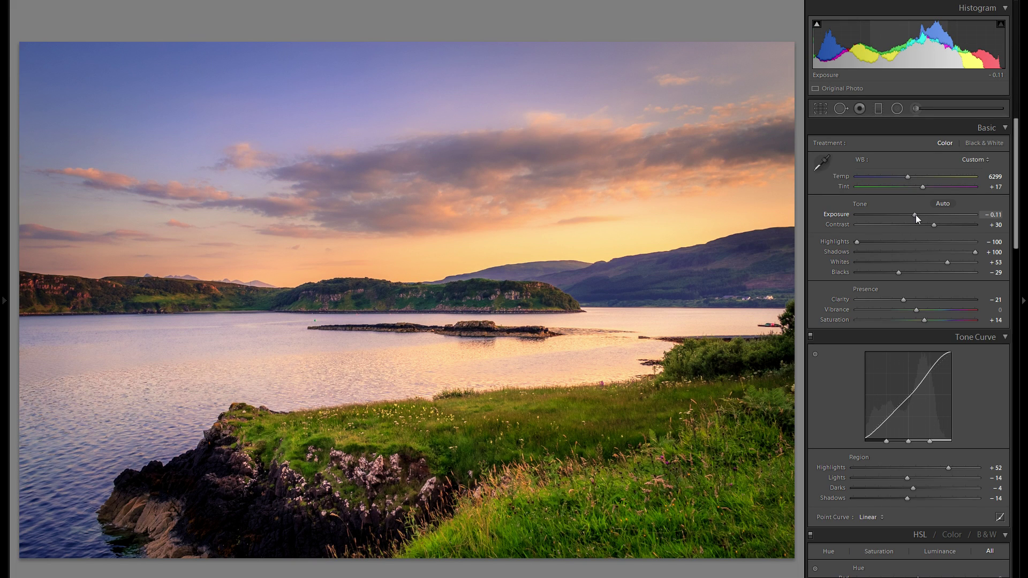
# Try a Blue Primary hue of +69 in Camera Calibration and reset it to its default
pyautogui.scroll(-10, 892, 252)
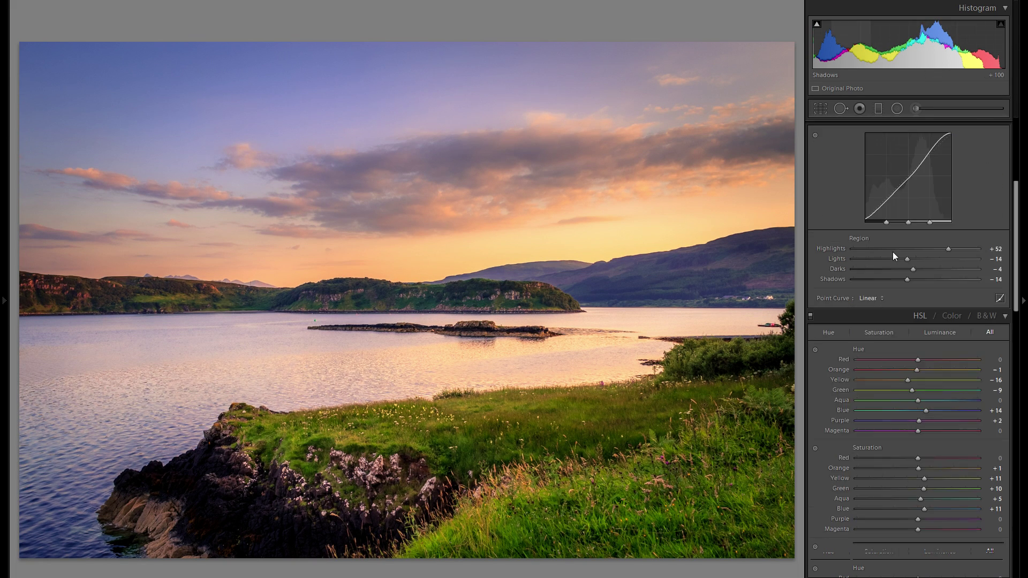
pyautogui.scroll(-10, 891, 251)
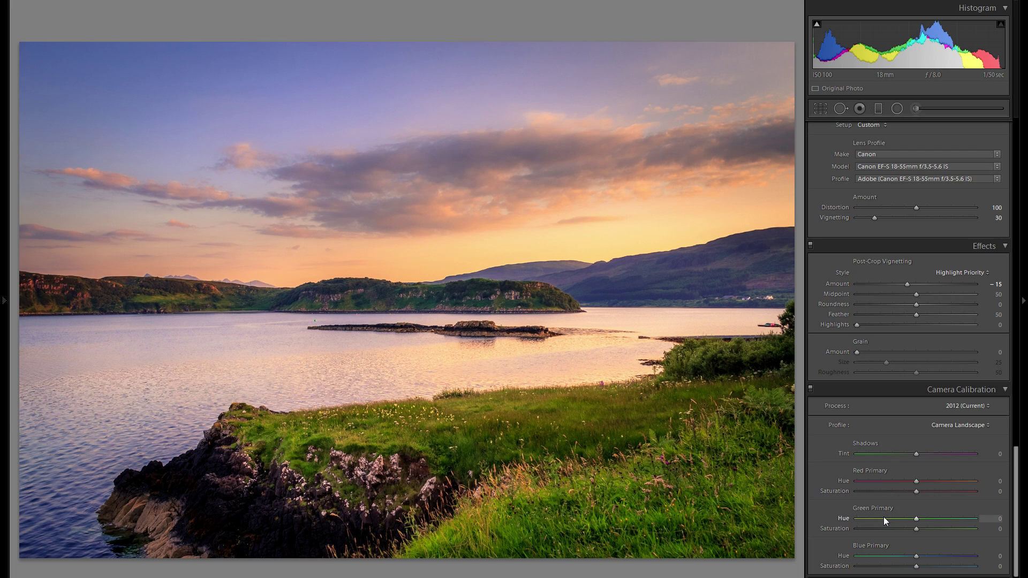
pyautogui.click(958, 557)
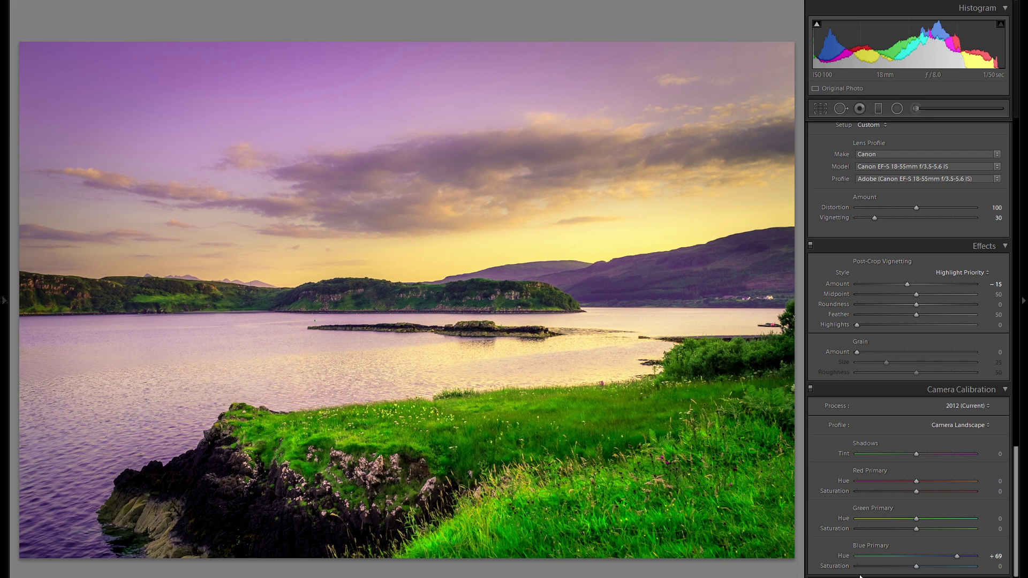
pyautogui.doubleClick(849, 557)
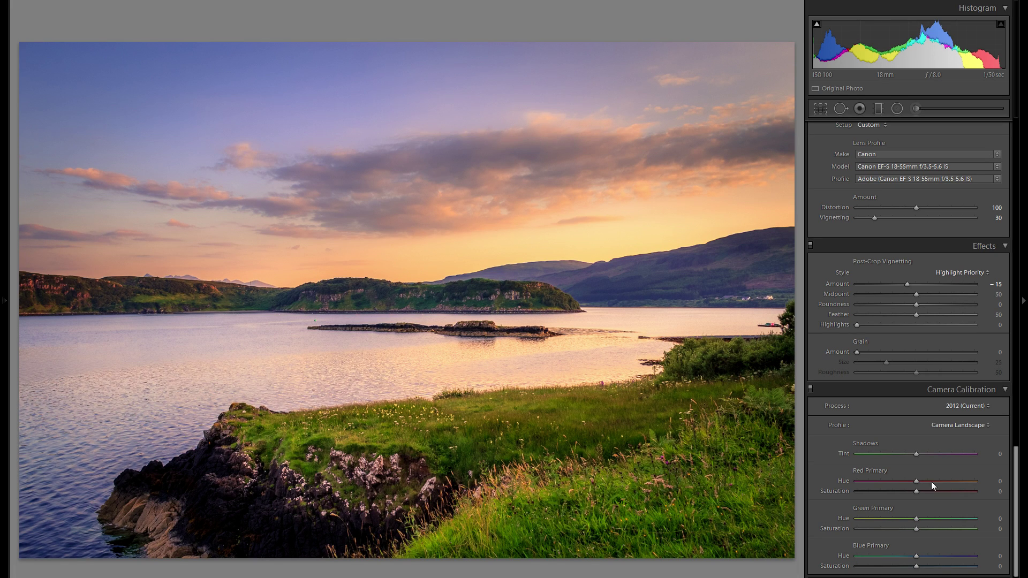
# Set the calibration Shadows tint to +3, try a Red Primary hue of +23 and return it to 0, and raise Red Primary saturation to +19
pyautogui.moveTo(917, 455); pyautogui.dragTo(917, 483)
pyautogui.moveTo(917, 483); pyautogui.dragTo(931, 483)
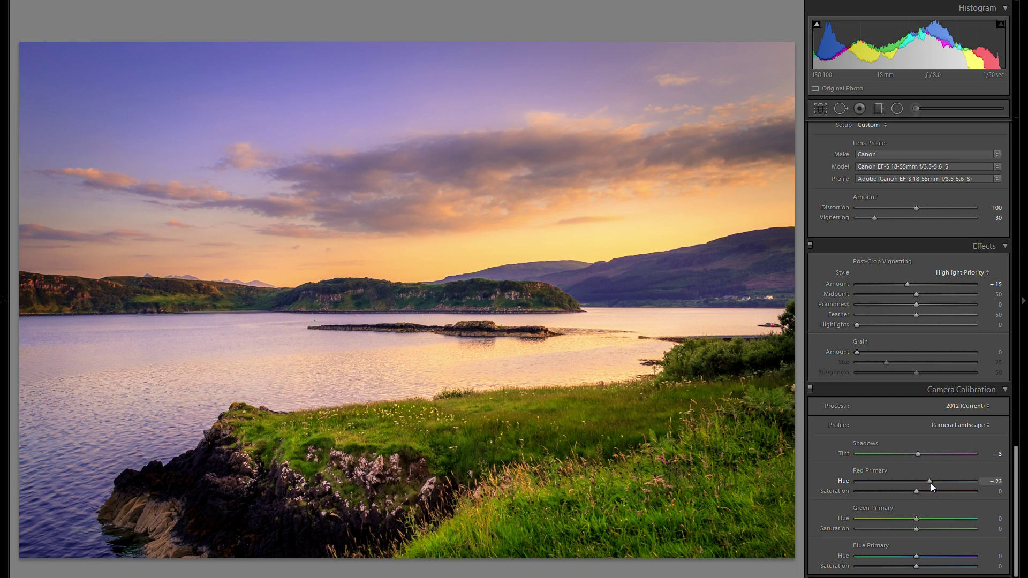
pyautogui.moveTo(931, 483)
pyautogui.mouseDown()
pyautogui.moveTo(902, 481)
pyautogui.moveTo(917, 483)
pyautogui.mouseUp()
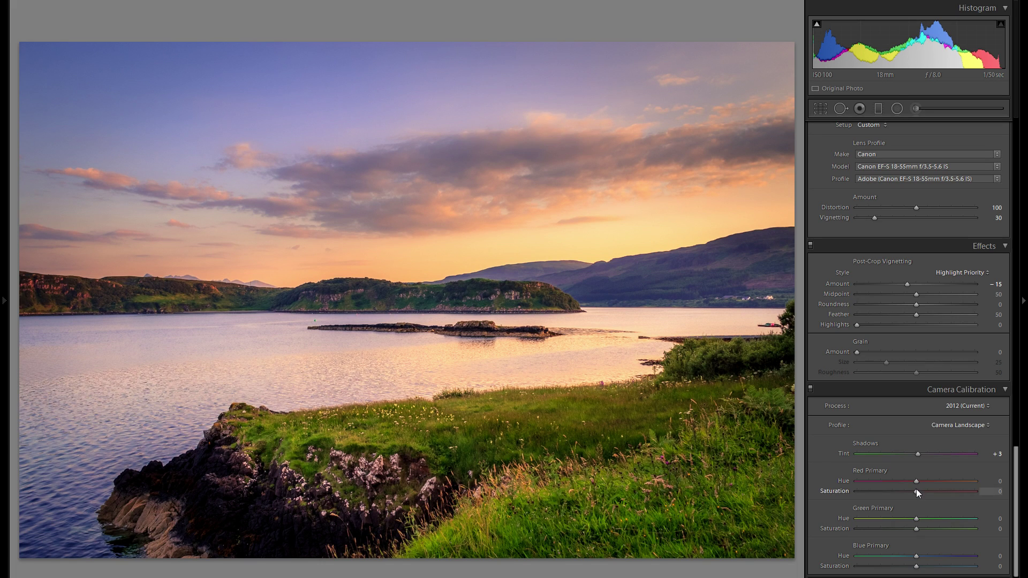
pyautogui.moveTo(903, 490); pyautogui.dragTo(927, 493)
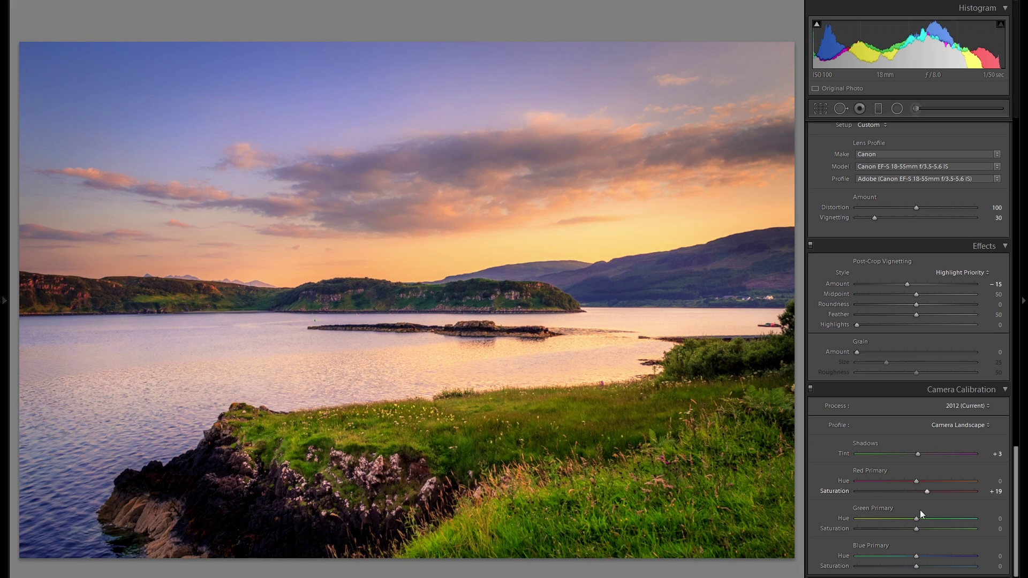
# Set the Green Primary hue to +6 and saturation to +4, and the Blue Primary hue and saturation both to +7
pyautogui.moveTo(908, 519); pyautogui.dragTo(927, 517)
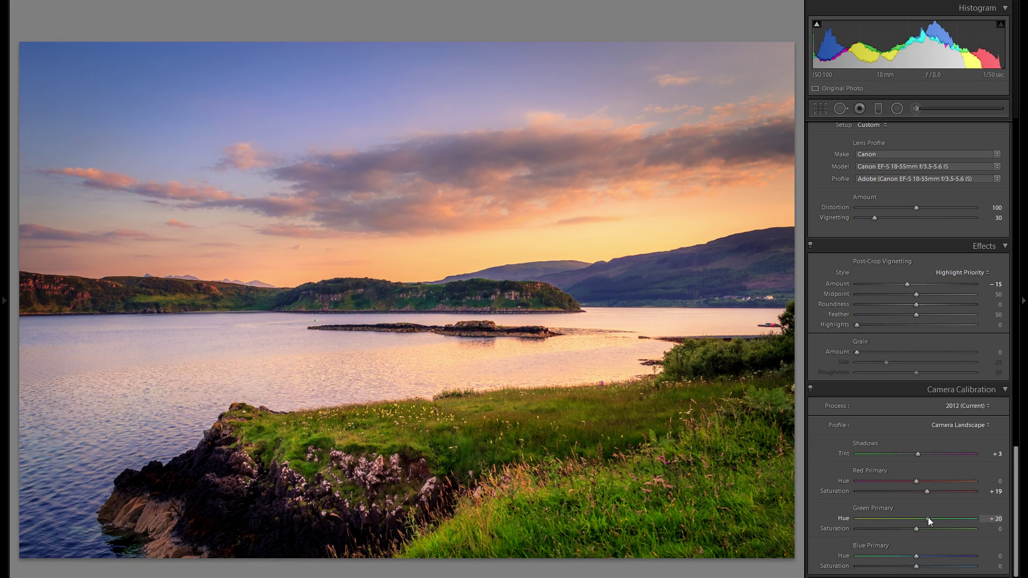
pyautogui.moveTo(904, 518)
pyautogui.mouseDown()
pyautogui.moveTo(931, 517)
pyautogui.moveTo(903, 517)
pyautogui.moveTo(919, 517)
pyautogui.moveTo(903, 529)
pyautogui.moveTo(917, 528)
pyautogui.mouseUp()
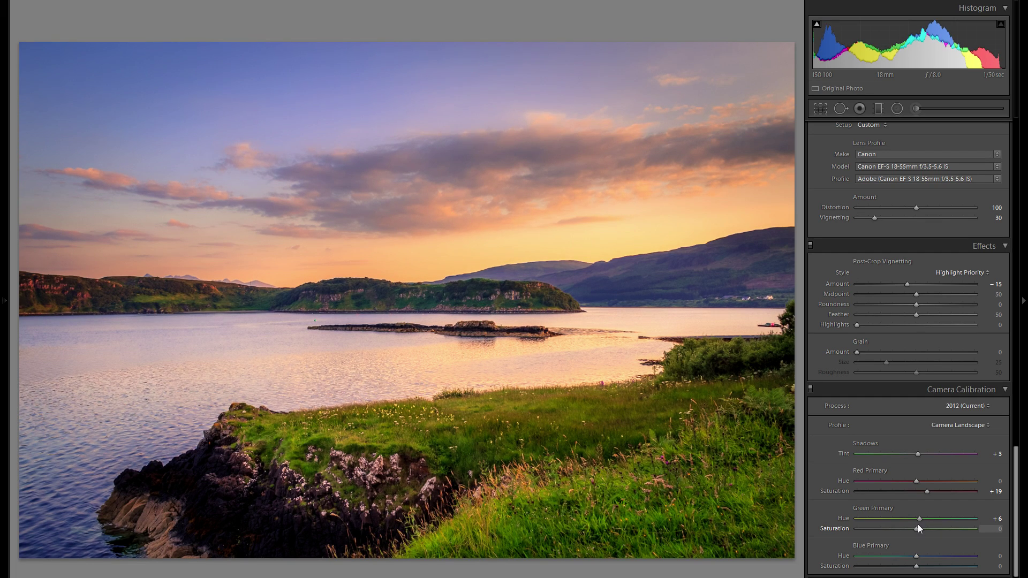
pyautogui.moveTo(916, 557)
pyautogui.mouseDown()
pyautogui.moveTo(895, 557)
pyautogui.moveTo(907, 558)
pyautogui.mouseUp()
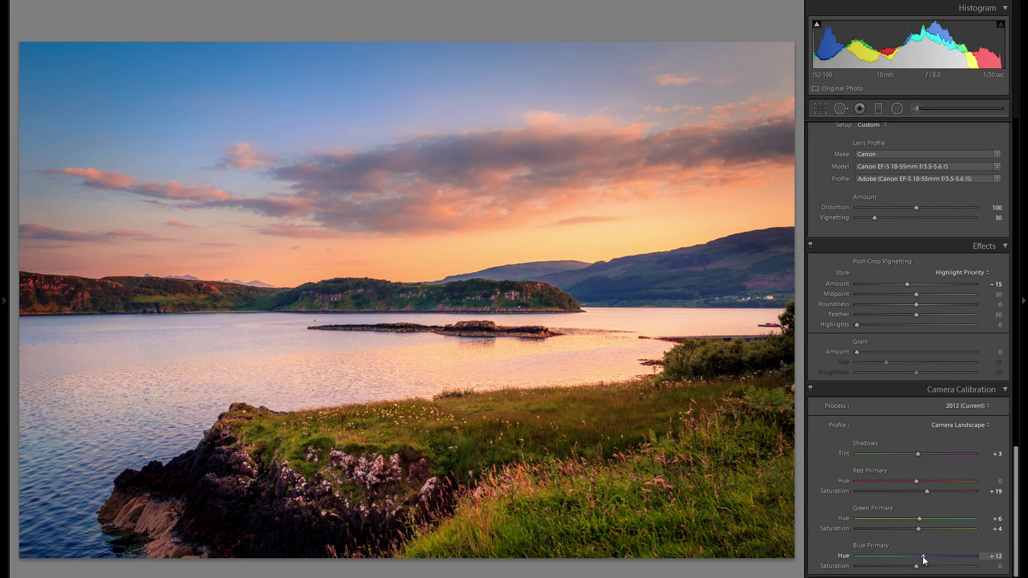
pyautogui.moveTo(923, 557)
pyautogui.mouseDown()
pyautogui.moveTo(911, 557)
pyautogui.moveTo(923, 555)
pyautogui.mouseUp()
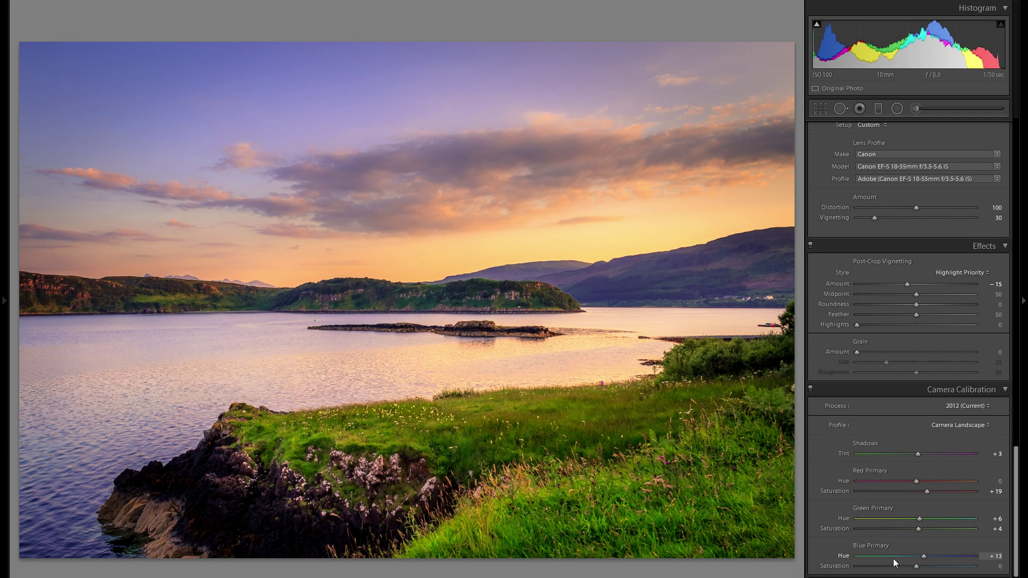
pyautogui.moveTo(924, 556); pyautogui.dragTo(920, 556)
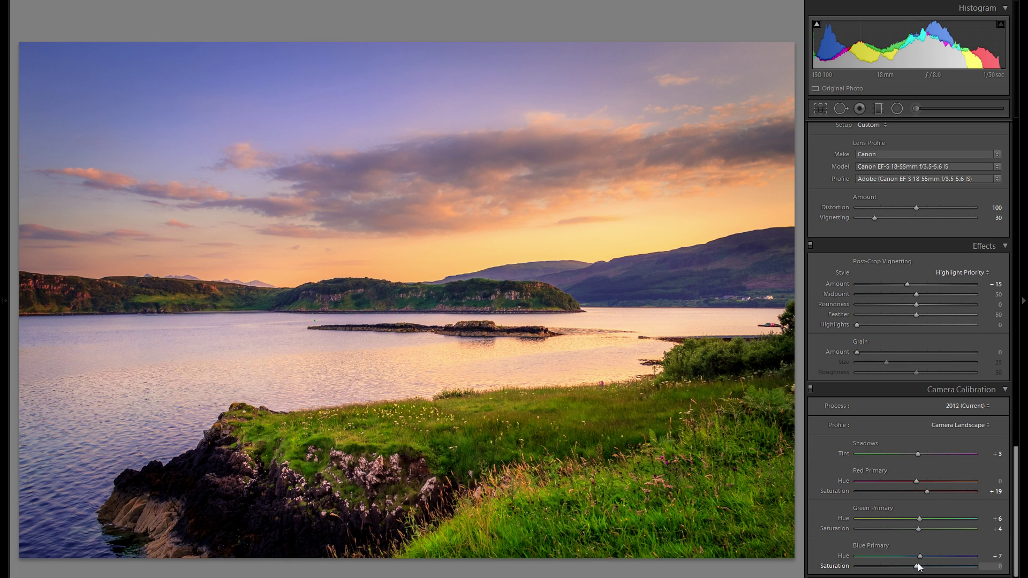
pyautogui.moveTo(922, 570)
pyautogui.mouseDown()
pyautogui.moveTo(873, 572)
pyautogui.moveTo(924, 572)
pyautogui.mouseUp()
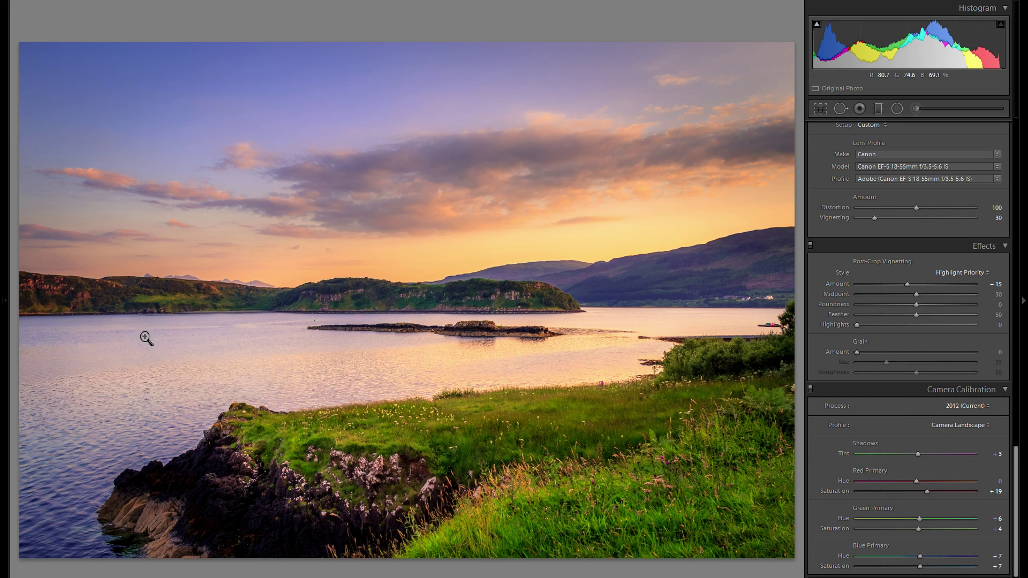
# Compare the latest edit with the Exposure history state, and view the photo with Camera Calibration off and on
pyautogui.click(4, 300)
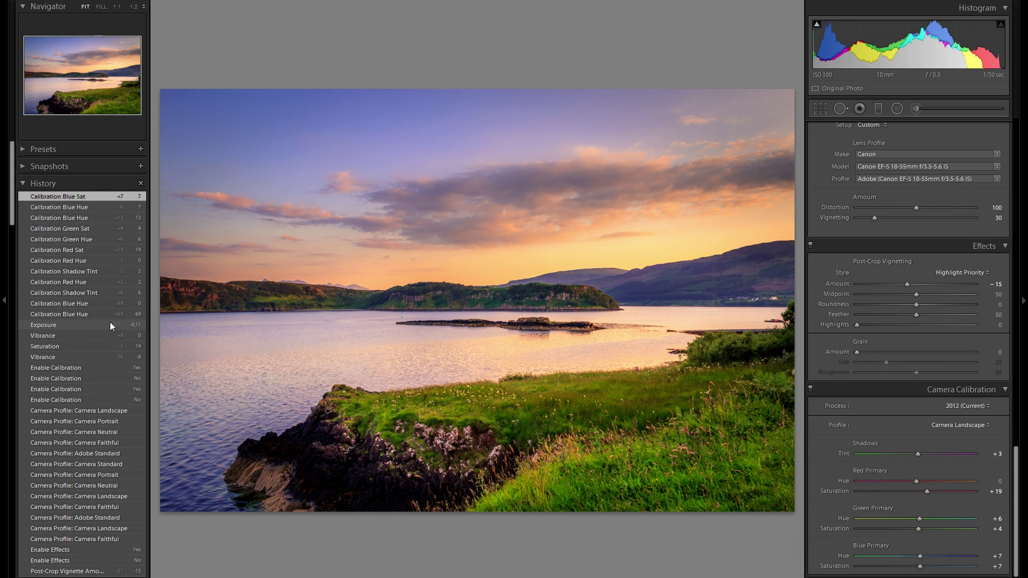
pyautogui.click(110, 323)
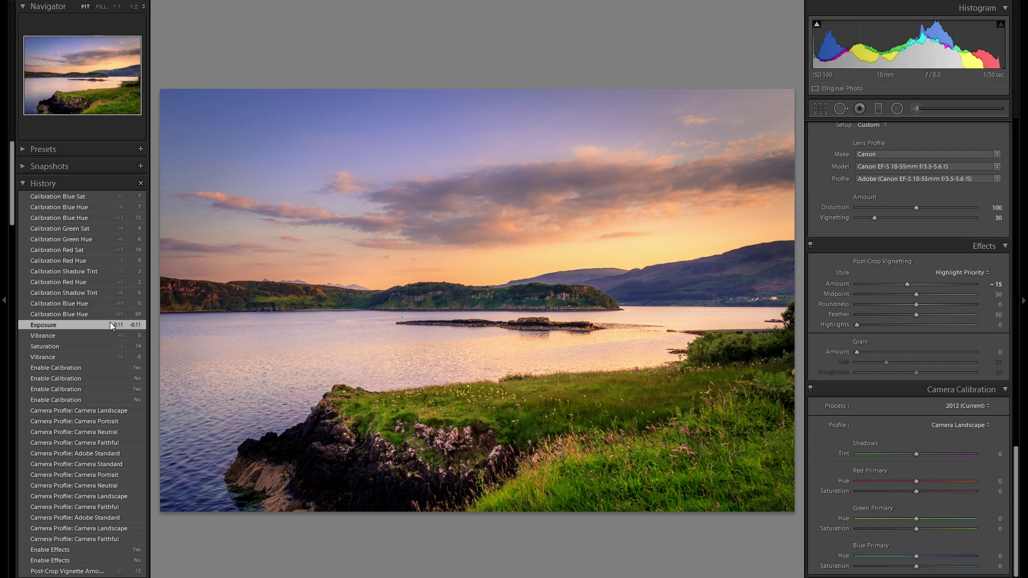
pyautogui.click(107, 197)
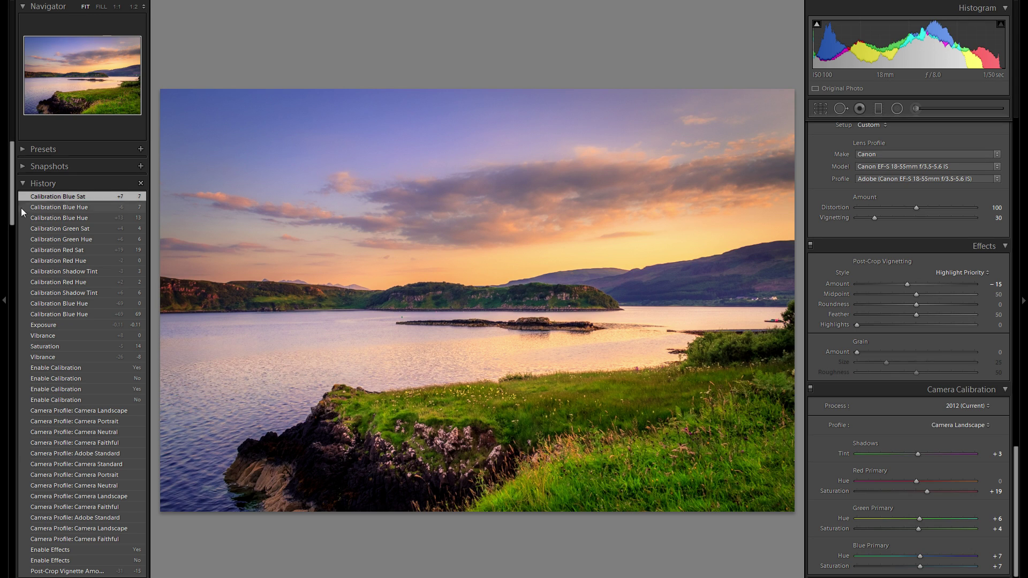
pyautogui.click(3, 228)
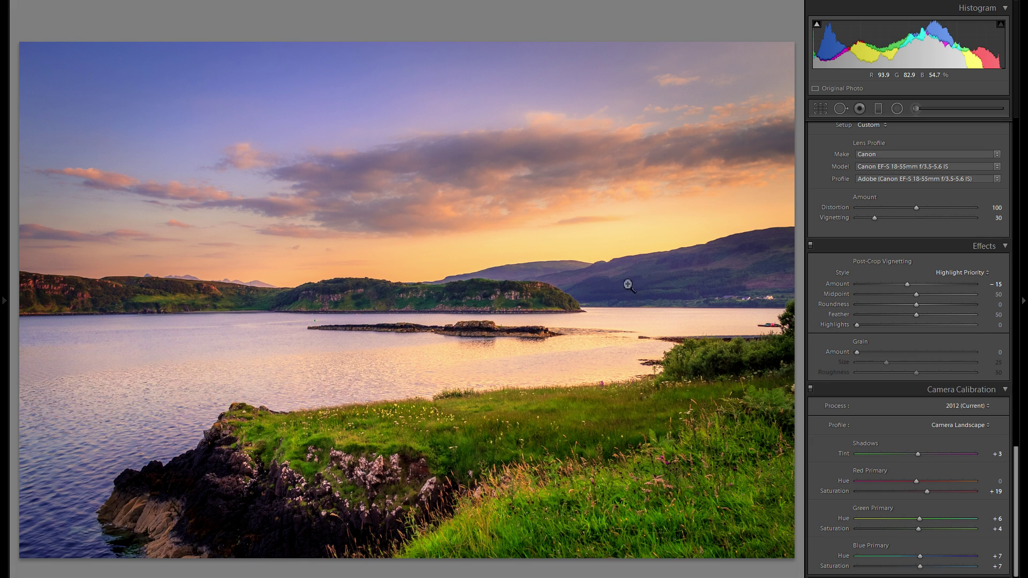
pyautogui.click(810, 390)
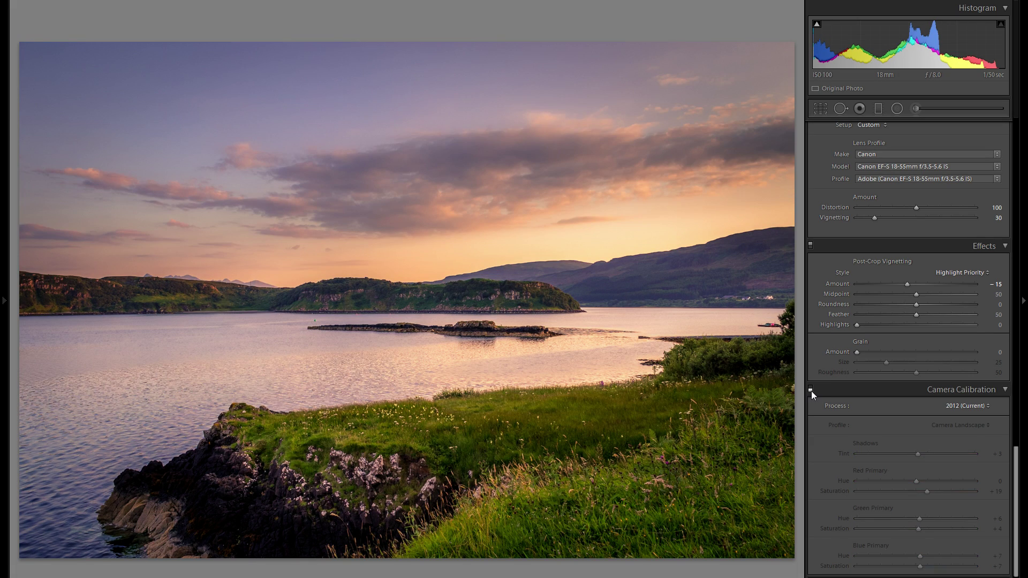
pyautogui.click(811, 390)
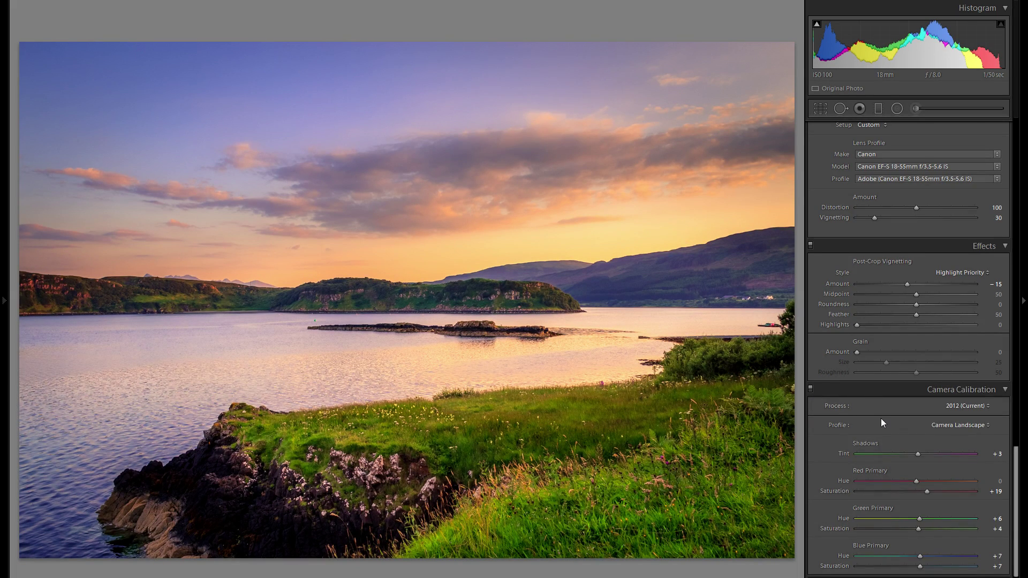
# Try deleting the existing graduated filter at the horizon, and undo the deletion
pyautogui.scroll(10, 881, 418)
pyautogui.scroll(10, 879, 416)
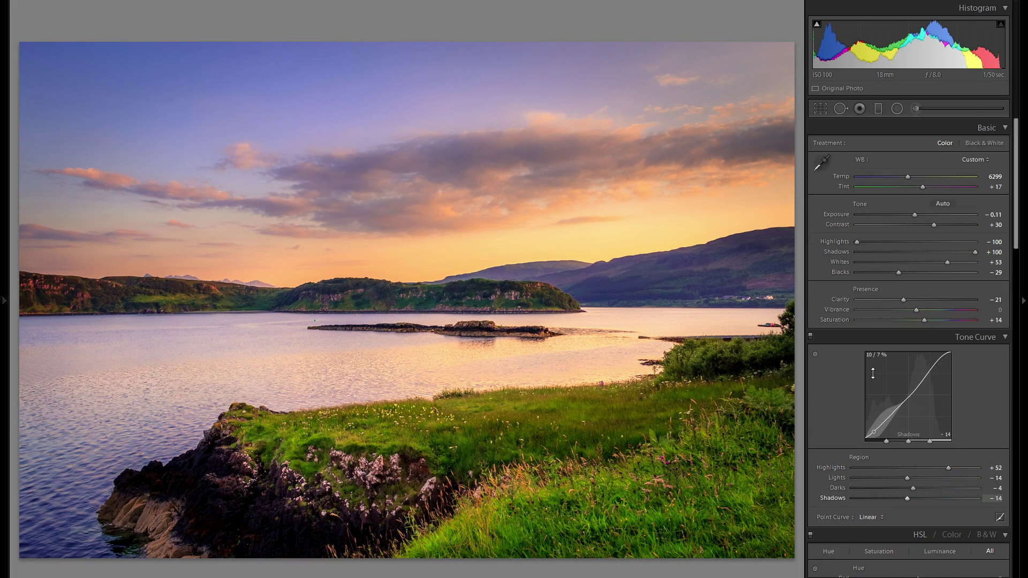
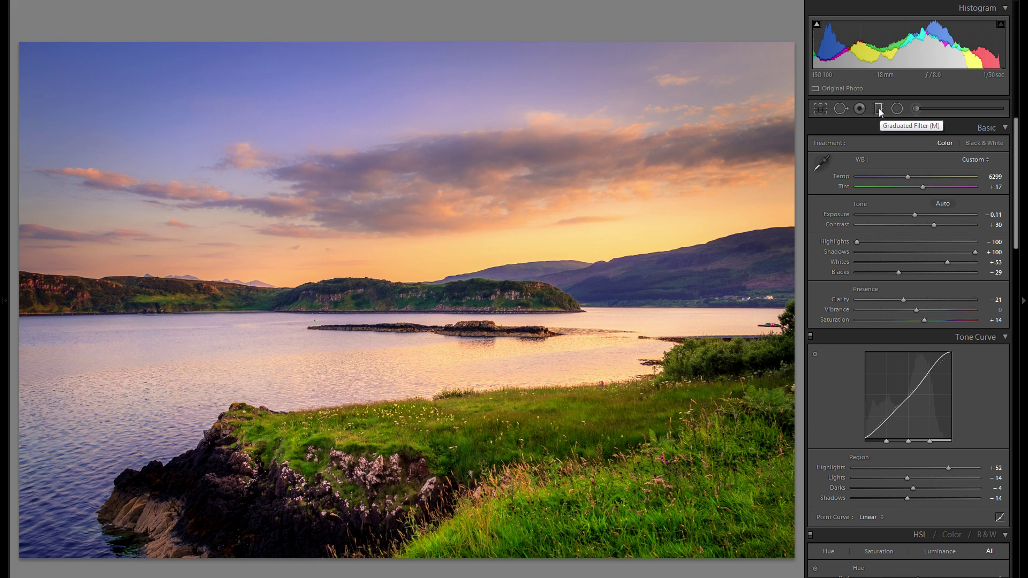
pyautogui.click(878, 108)
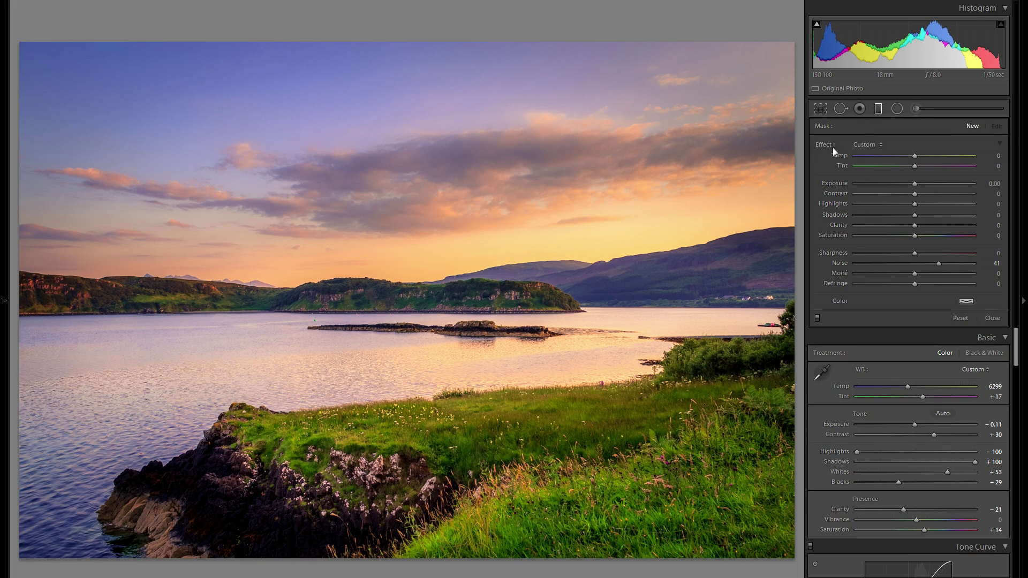
pyautogui.click(444, 270)
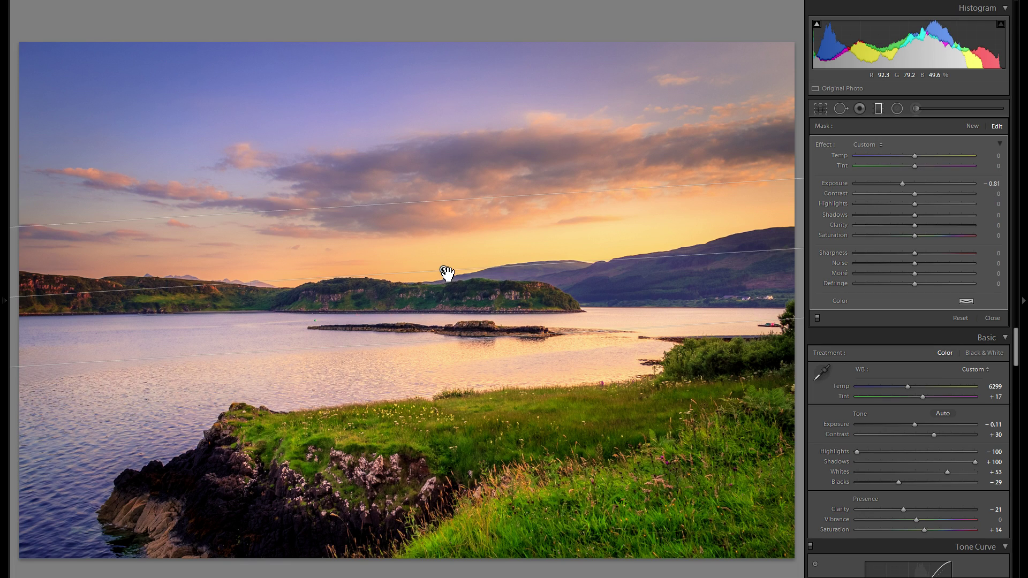
pyautogui.rightClick(444, 271)
pyautogui.click(457, 268)
pyautogui.rightClick(443, 269)
pyautogui.click(463, 291)
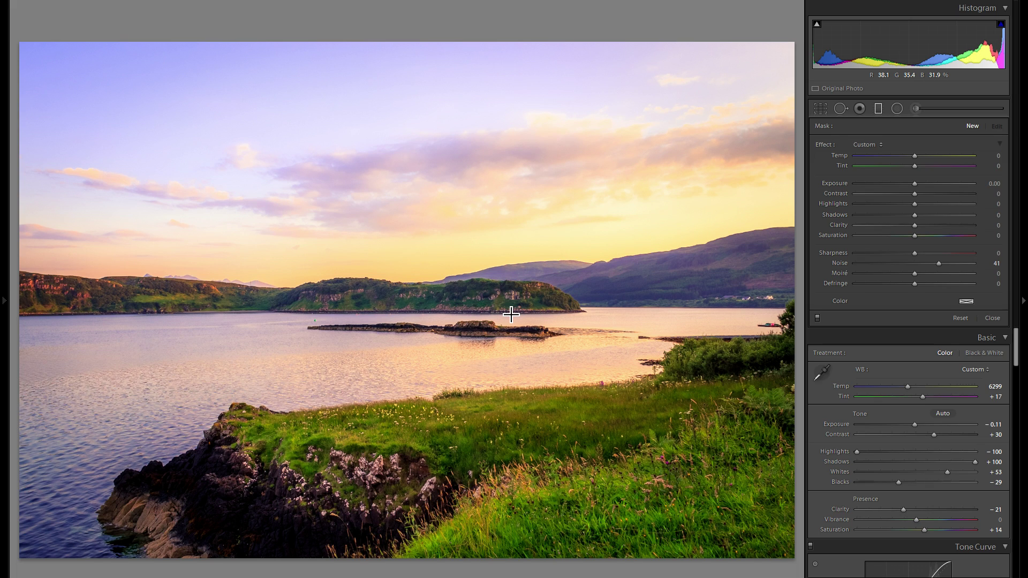
pyautogui.hotkey('ctrl', 'z')
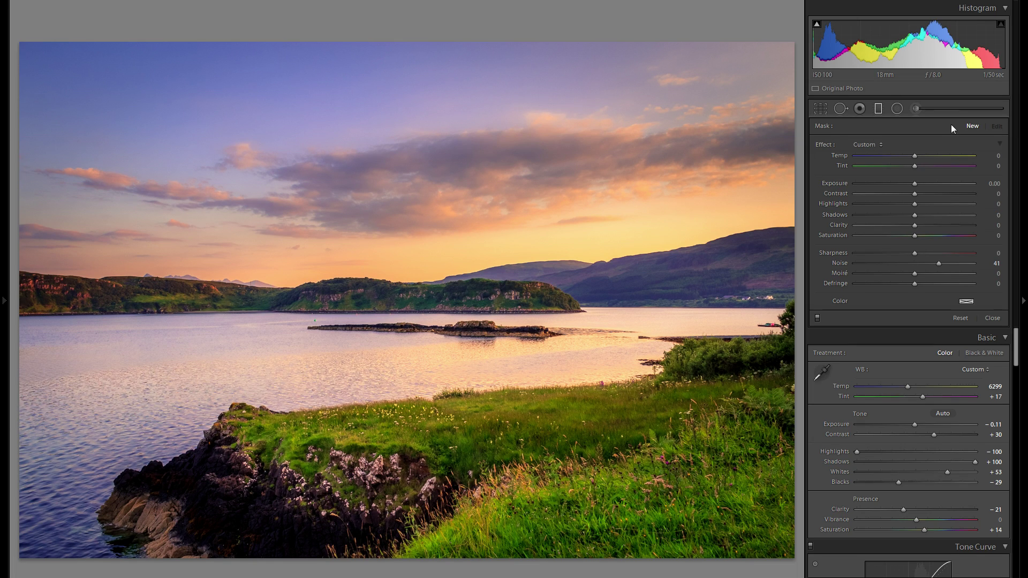
# Reset the graduated filter's Noise to 0, add a new diagonal filter across the upper-left sky, and leave its Temp at 0
pyautogui.click(879, 109)
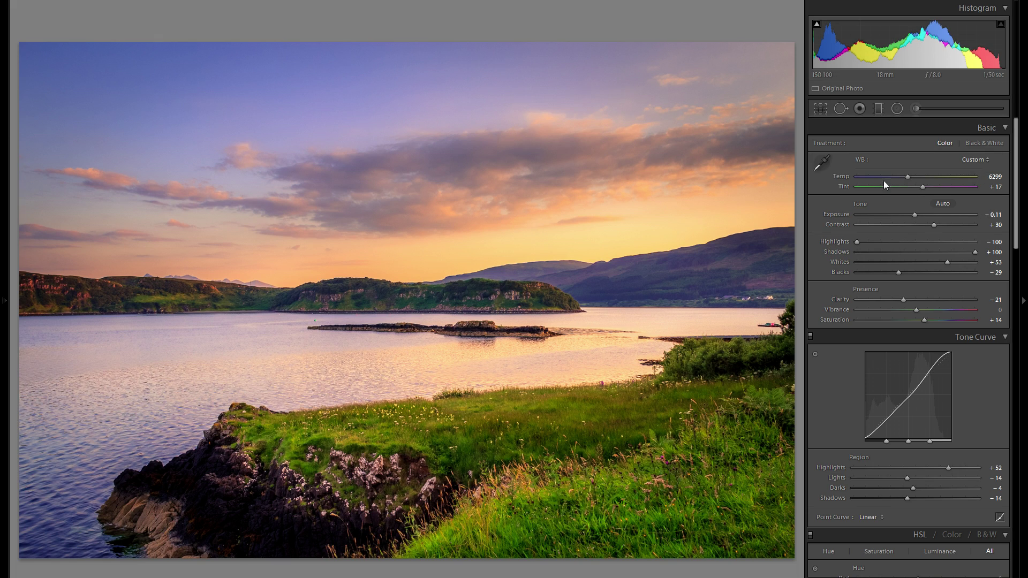
pyautogui.click(877, 109)
pyautogui.doubleClick(843, 262)
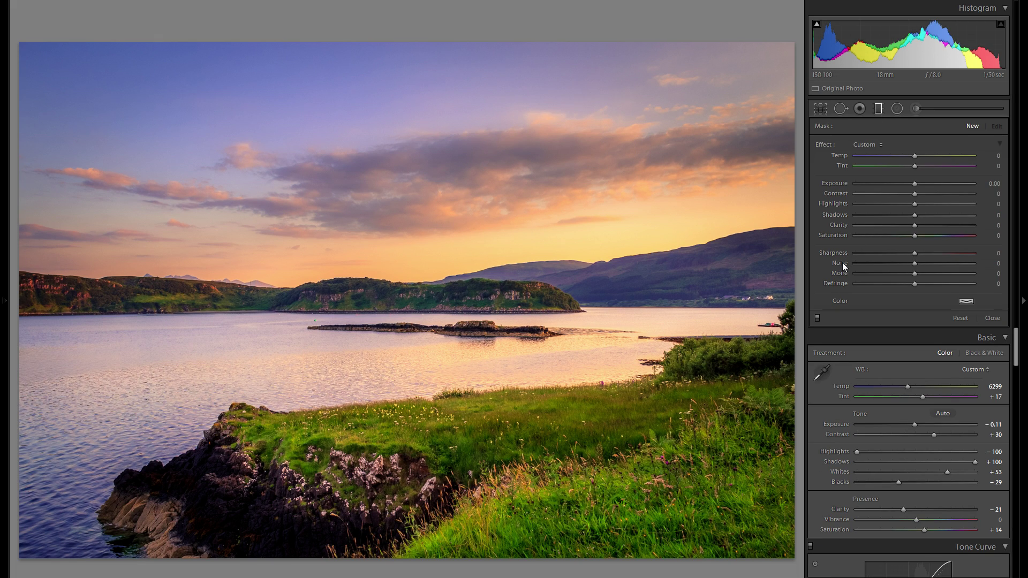
pyautogui.moveTo(314, 88)
pyautogui.mouseDown()
pyautogui.moveTo(391, 191)
pyautogui.moveTo(406, 298)
pyautogui.moveTo(392, 300)
pyautogui.moveTo(357, 257)
pyautogui.mouseUp()
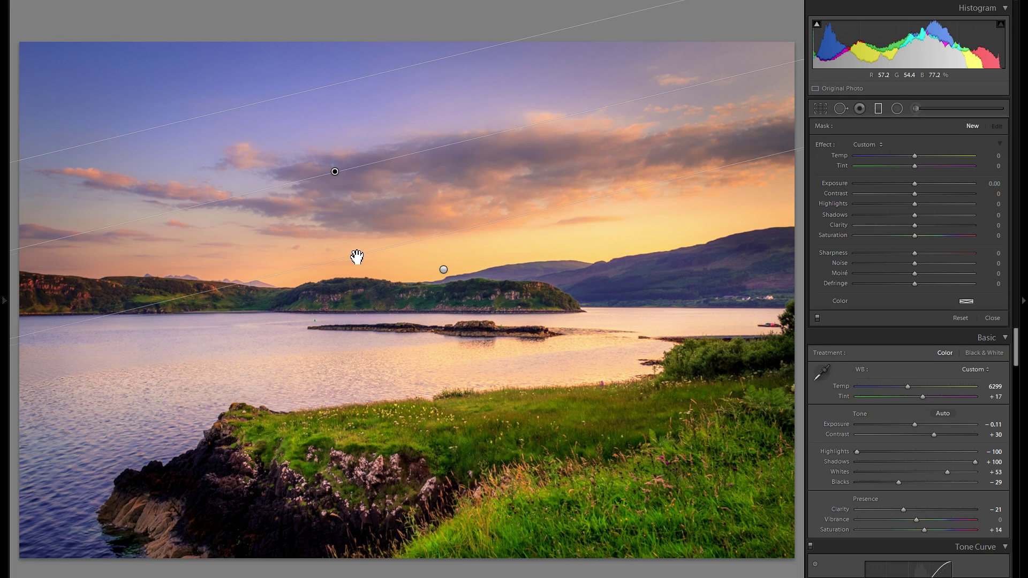
pyautogui.click(336, 172)
pyautogui.moveTo(339, 173); pyautogui.dragTo(336, 167)
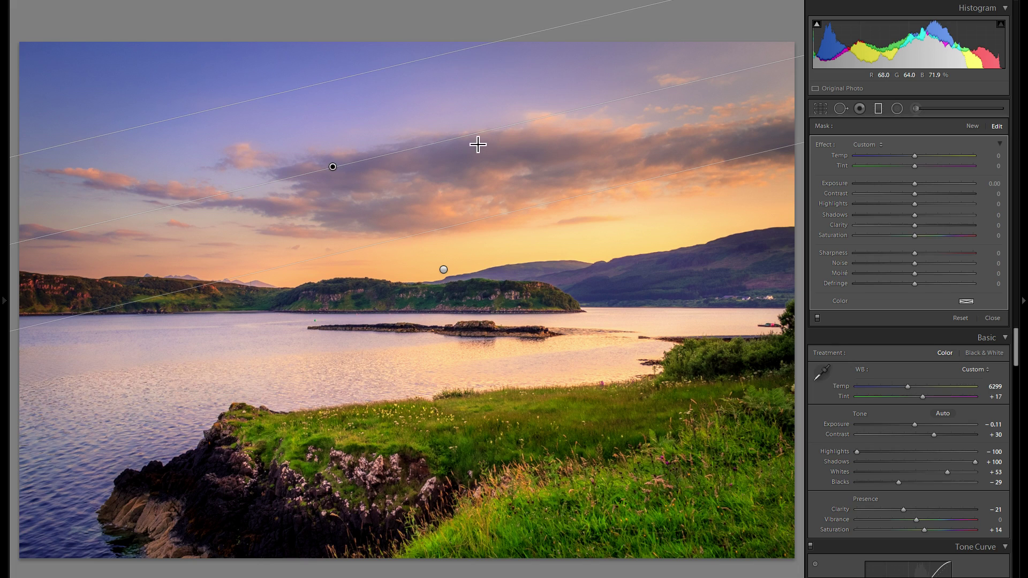
pyautogui.moveTo(348, 166); pyautogui.dragTo(333, 135)
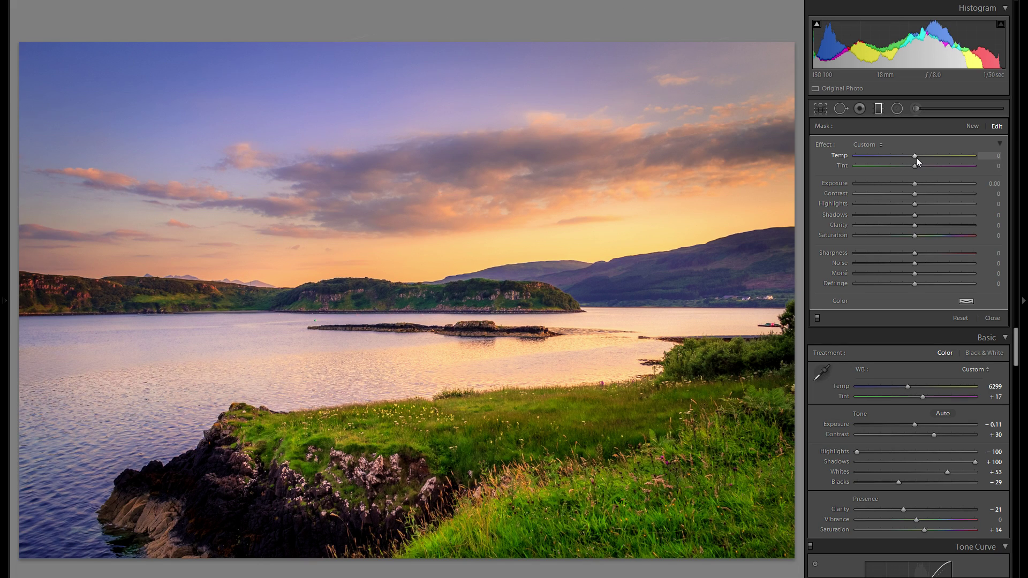
pyautogui.doubleClick(851, 155)
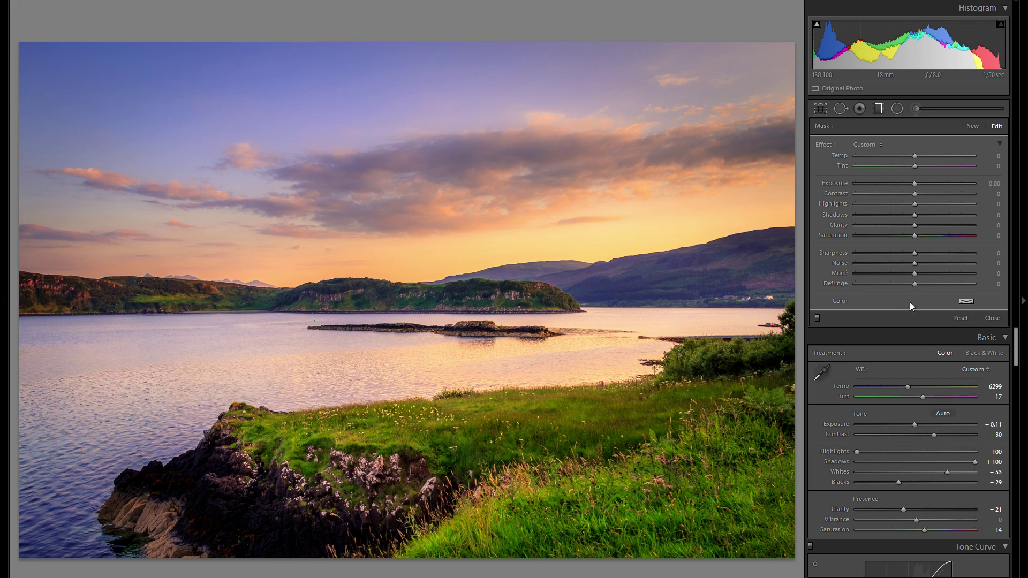
# Tint the new sky filter blue with hue 233 and saturation 21%, and shift it toward the photo's upper-left corner
pyautogui.click(966, 302)
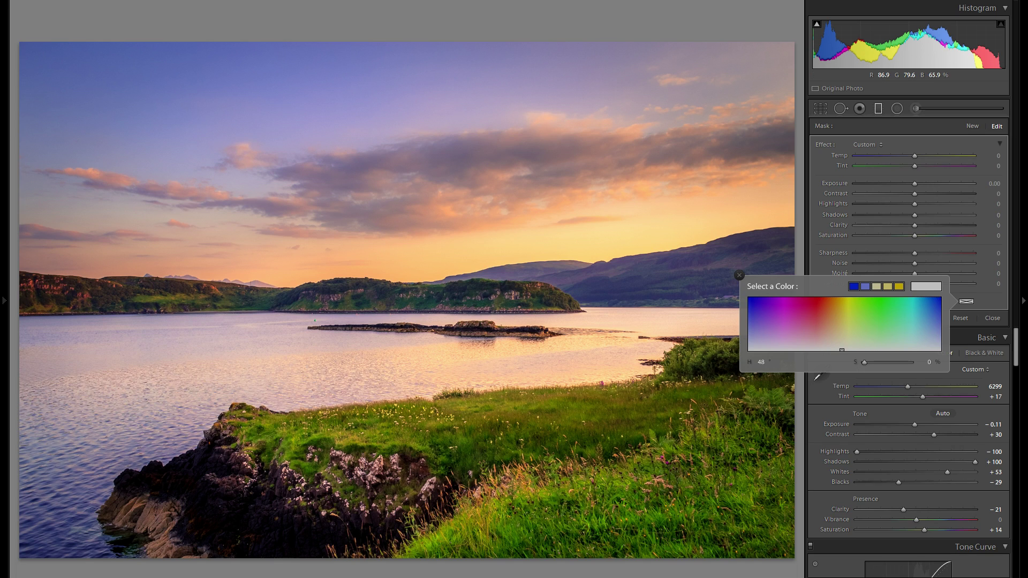
pyautogui.click(781, 312)
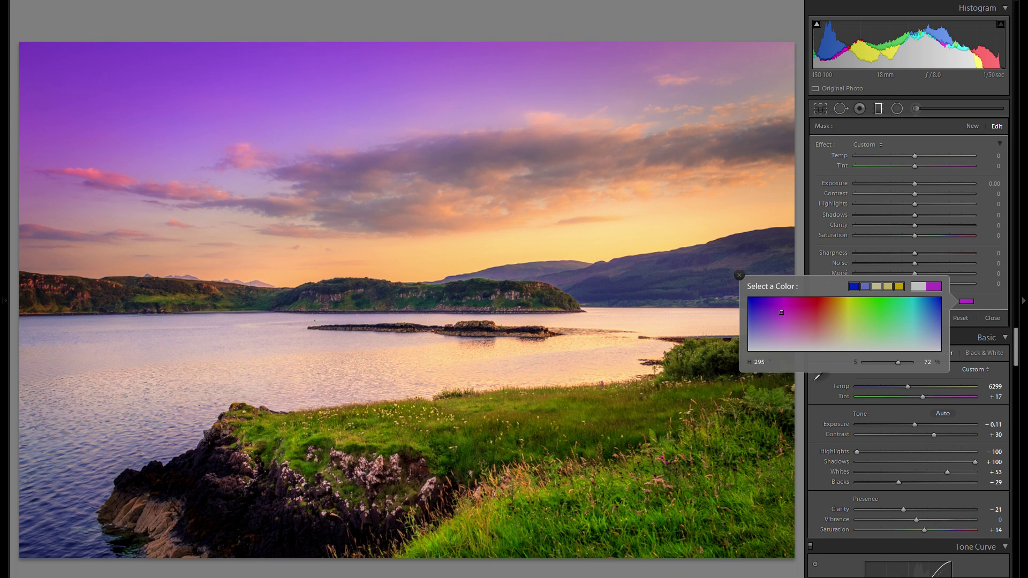
pyautogui.click(845, 320)
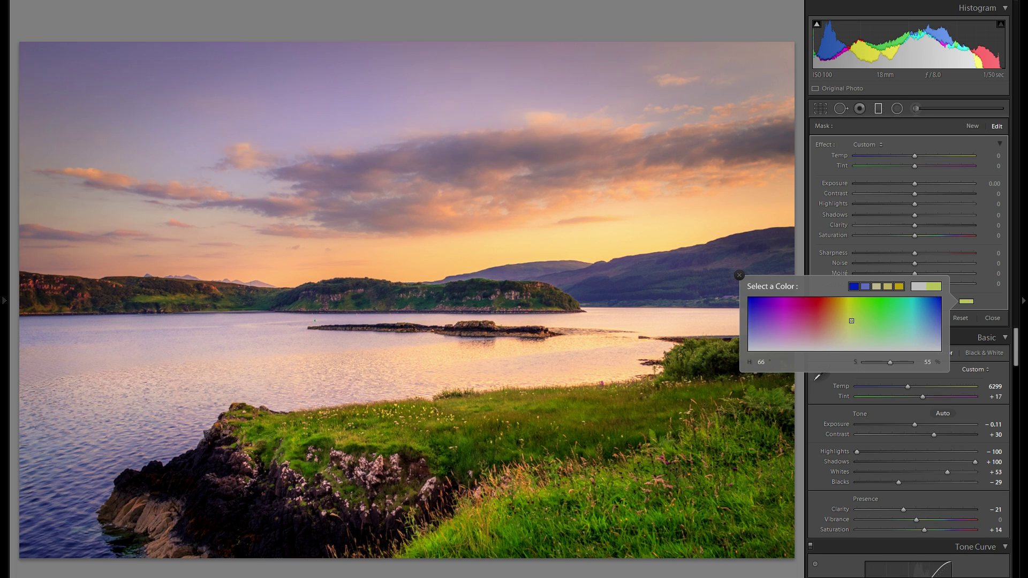
pyautogui.moveTo(844, 320)
pyautogui.mouseDown()
pyautogui.moveTo(936, 320)
pyautogui.moveTo(940, 338)
pyautogui.mouseUp()
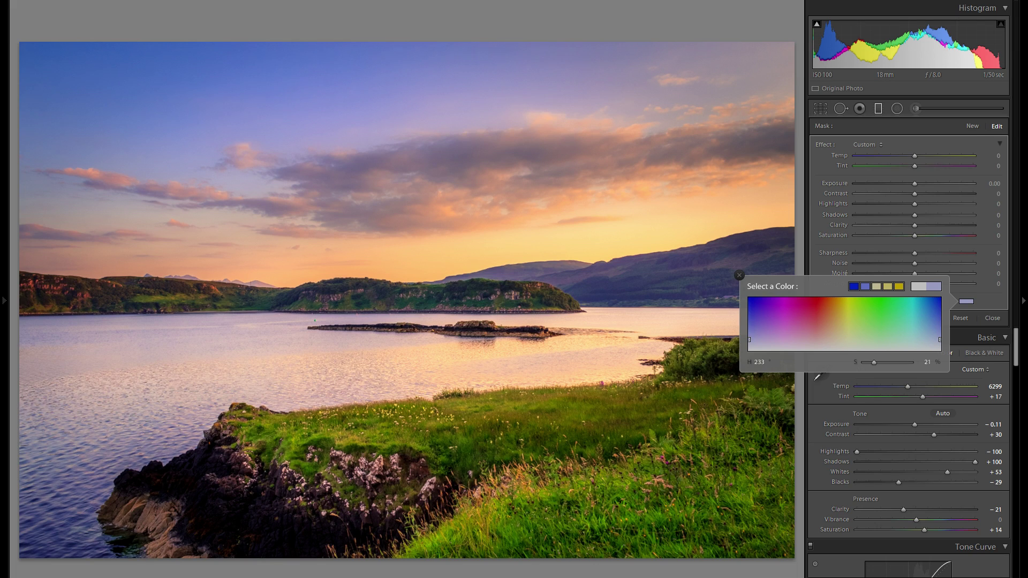
pyautogui.click(740, 276)
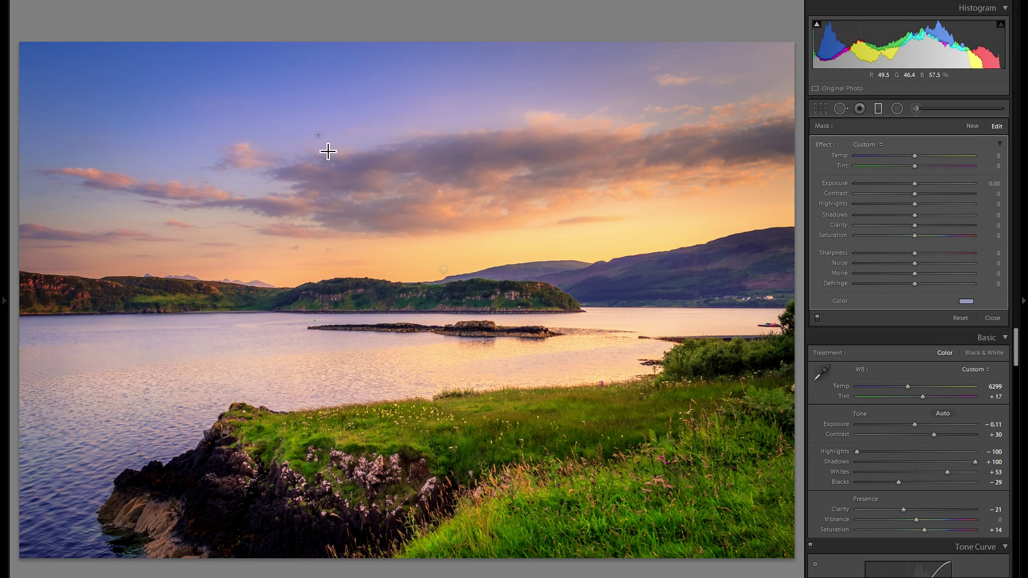
pyautogui.moveTo(319, 139); pyautogui.dragTo(271, 92)
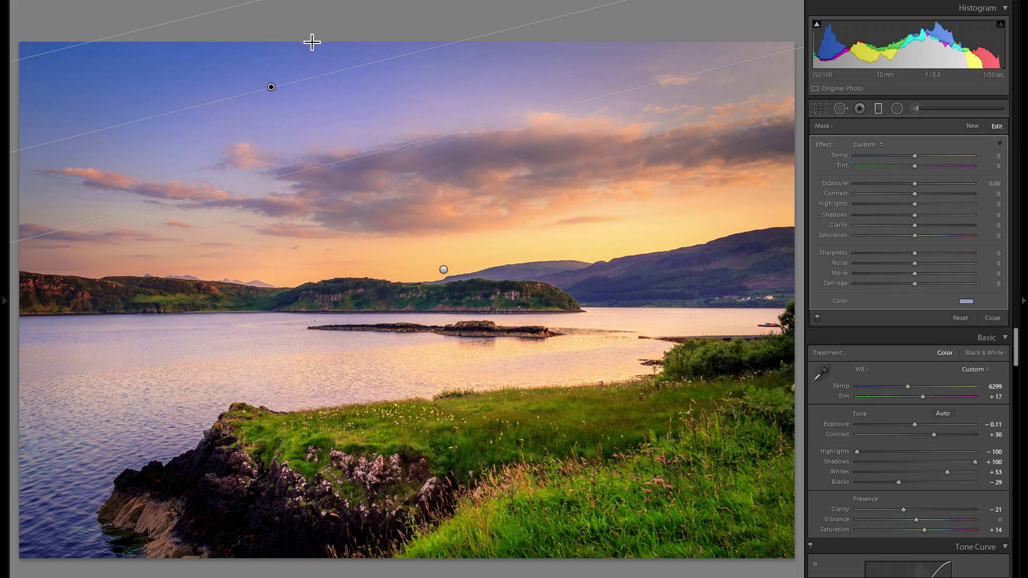
# Delete the blue-tinted sky filter to compare its effect, and undo the deletion
pyautogui.rightClick(272, 87)
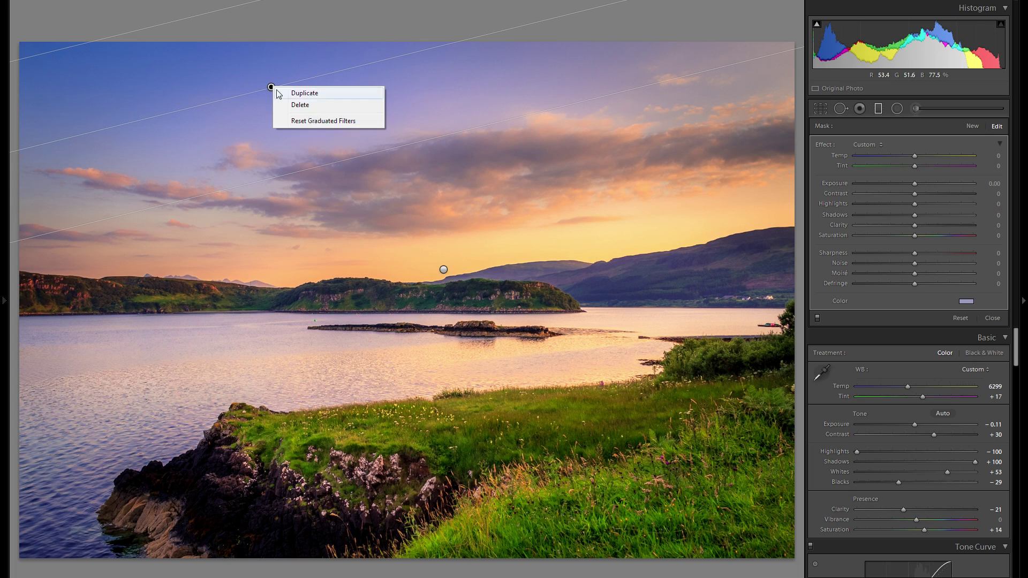
pyautogui.click(310, 106)
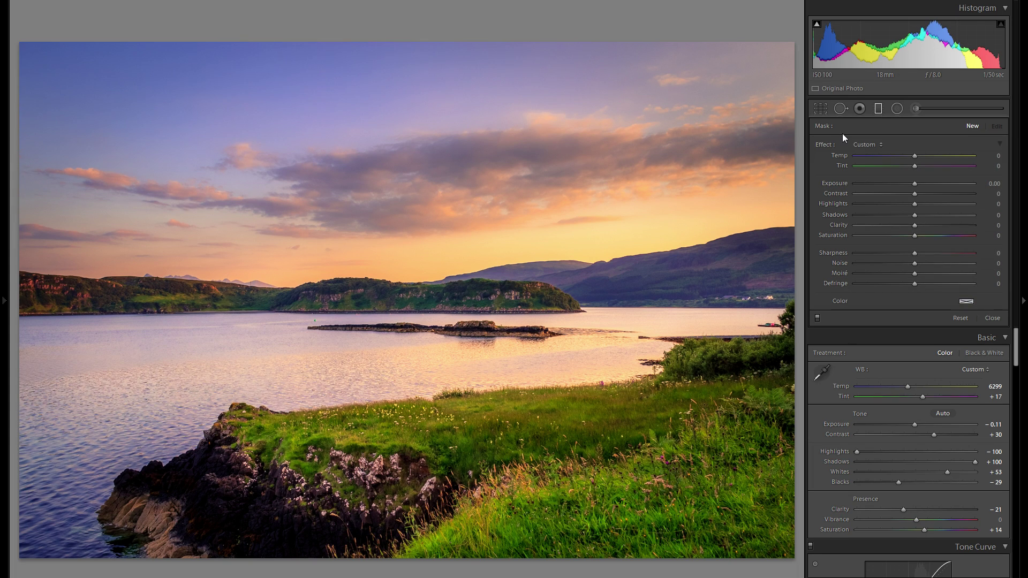
pyautogui.hotkey('ctrl', 'z')
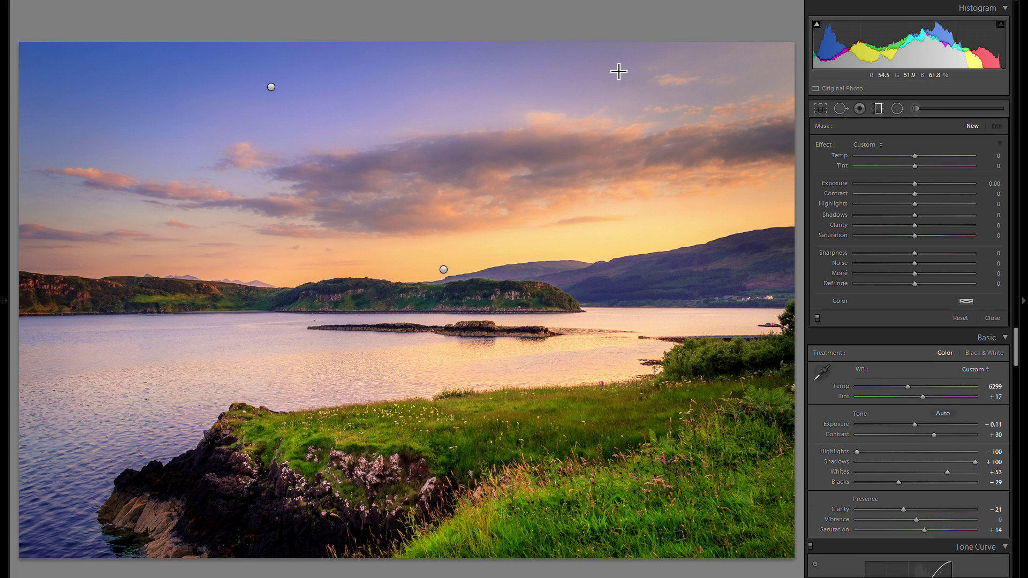
# Add a diagonal graduated filter over the upper-right sky and tint it with hue 298 and saturation 11%
pyautogui.moveTo(543, 224); pyautogui.dragTo(545, 246)
pyautogui.moveTo(588, 163); pyautogui.dragTo(600, 141)
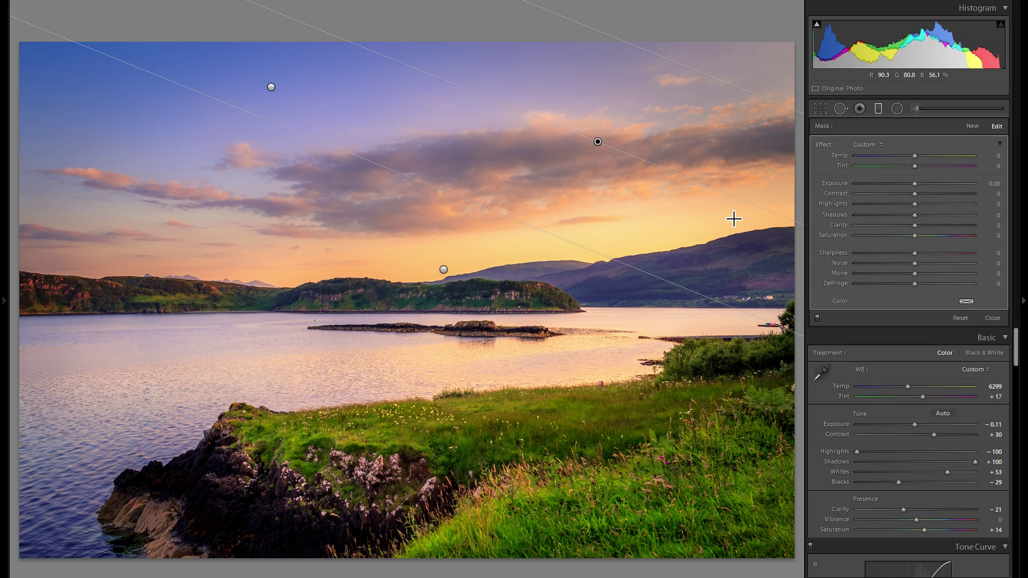
pyautogui.click(965, 301)
pyautogui.moveTo(787, 350)
pyautogui.mouseDown()
pyautogui.moveTo(787, 301)
pyautogui.moveTo(782, 345)
pyautogui.mouseUp()
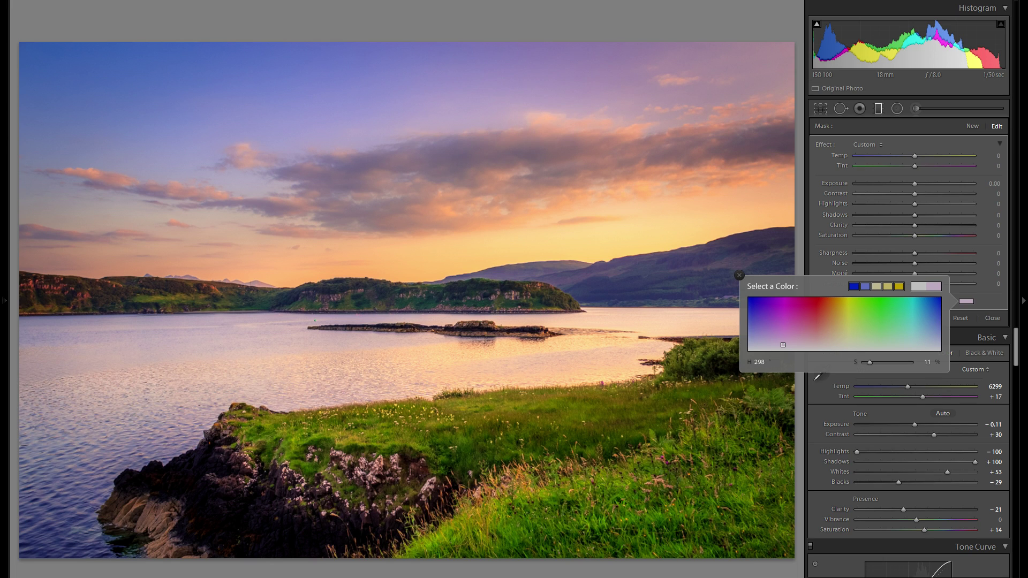
pyautogui.click(739, 275)
pyautogui.press('m')
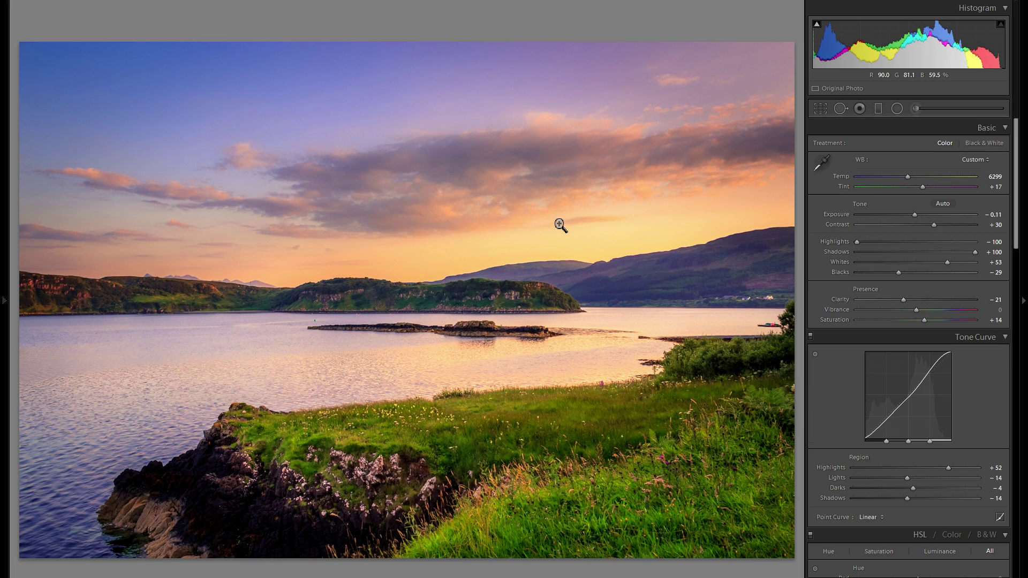
# Add a graduated filter across the lower foreground with exposure −0.71 and extend it slightly upward
pyautogui.click(874, 110)
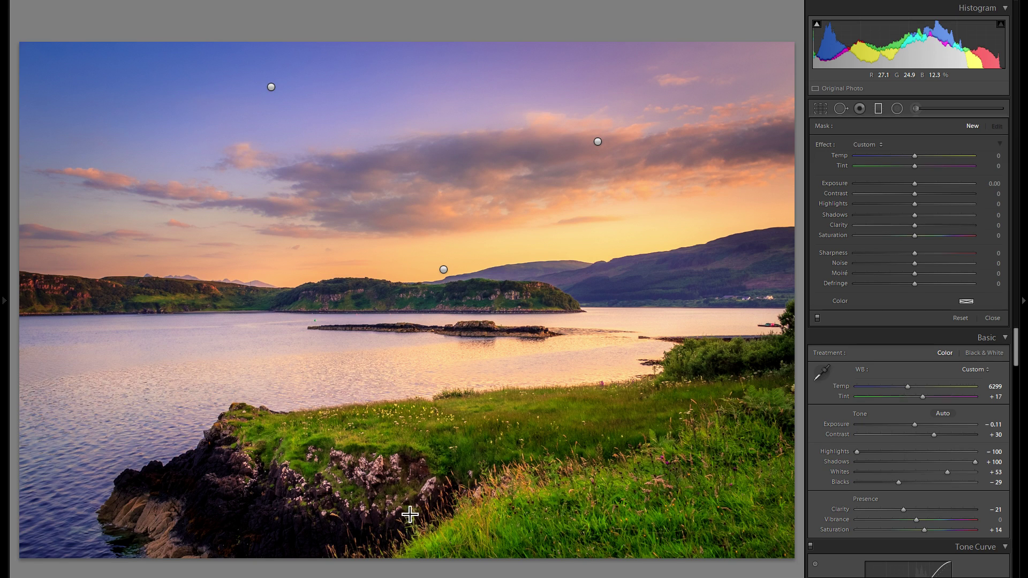
pyautogui.moveTo(402, 509); pyautogui.dragTo(402, 471)
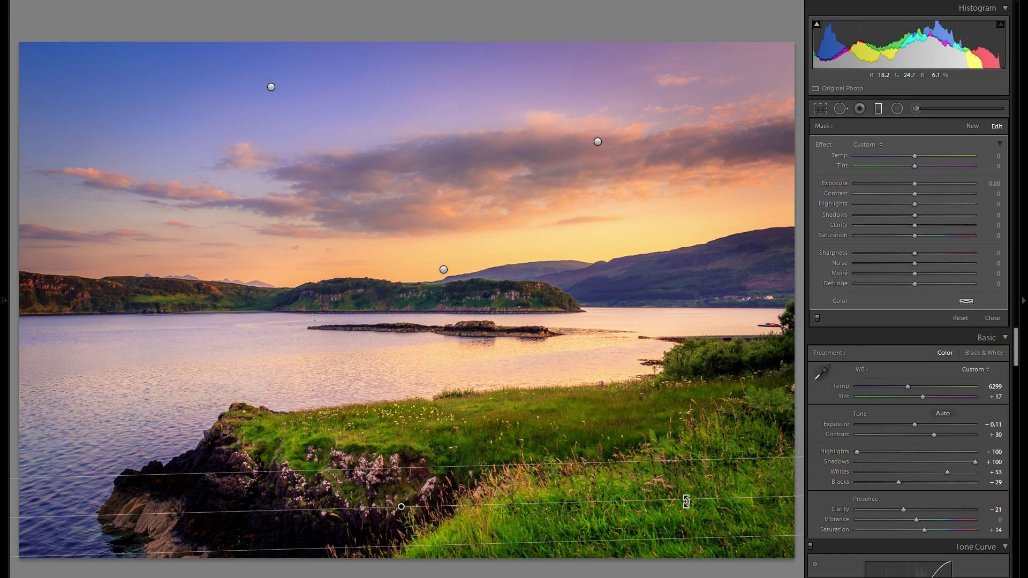
pyautogui.moveTo(918, 182); pyautogui.dragTo(905, 180)
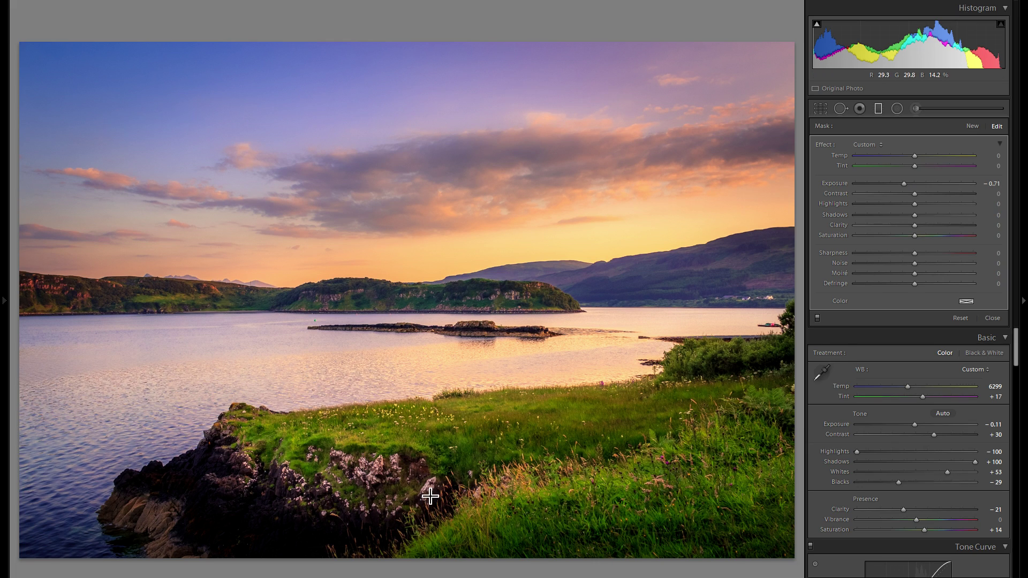
pyautogui.moveTo(443, 470); pyautogui.dragTo(441, 448)
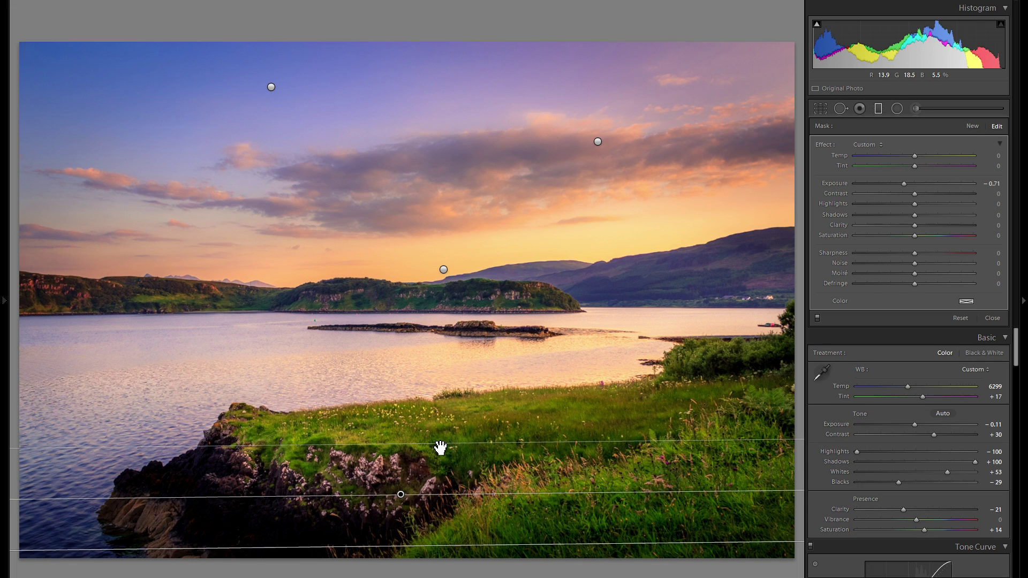
# Add a narrow graduated filter along the sky's top edge and lower its exposure slightly
pyautogui.click(972, 125)
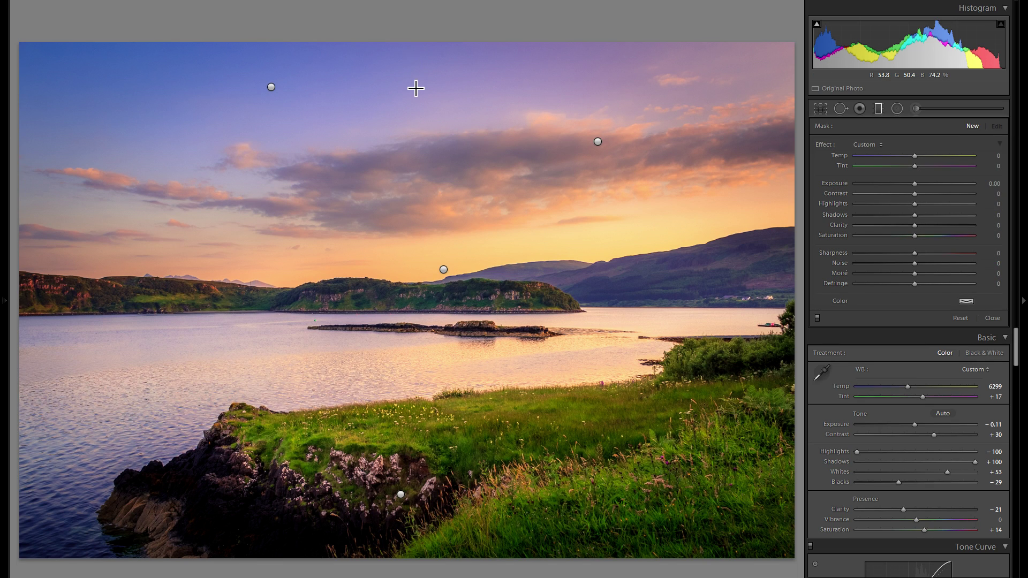
pyautogui.moveTo(415, 87); pyautogui.dragTo(415, 98)
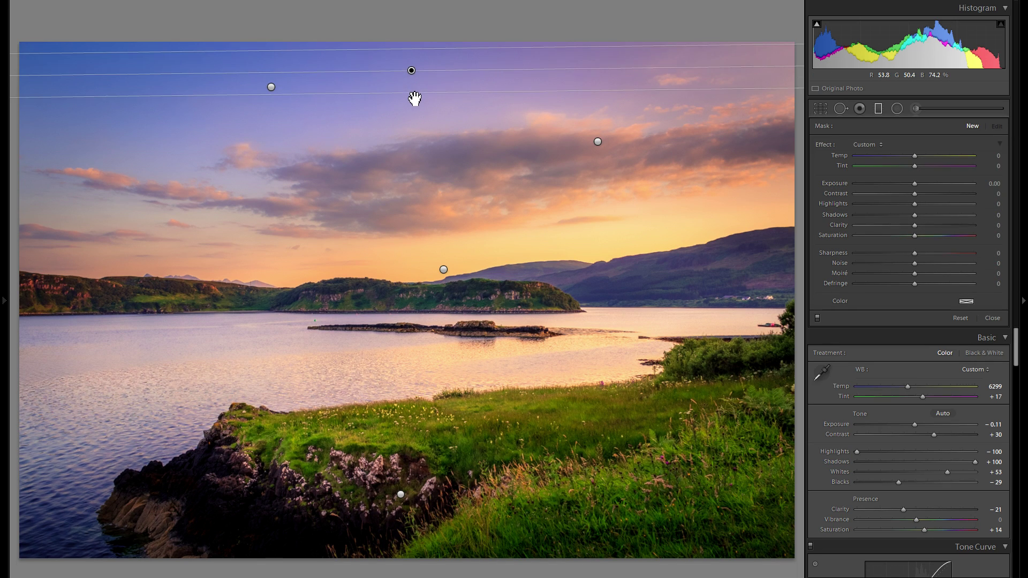
pyautogui.moveTo(914, 184); pyautogui.dragTo(909, 184)
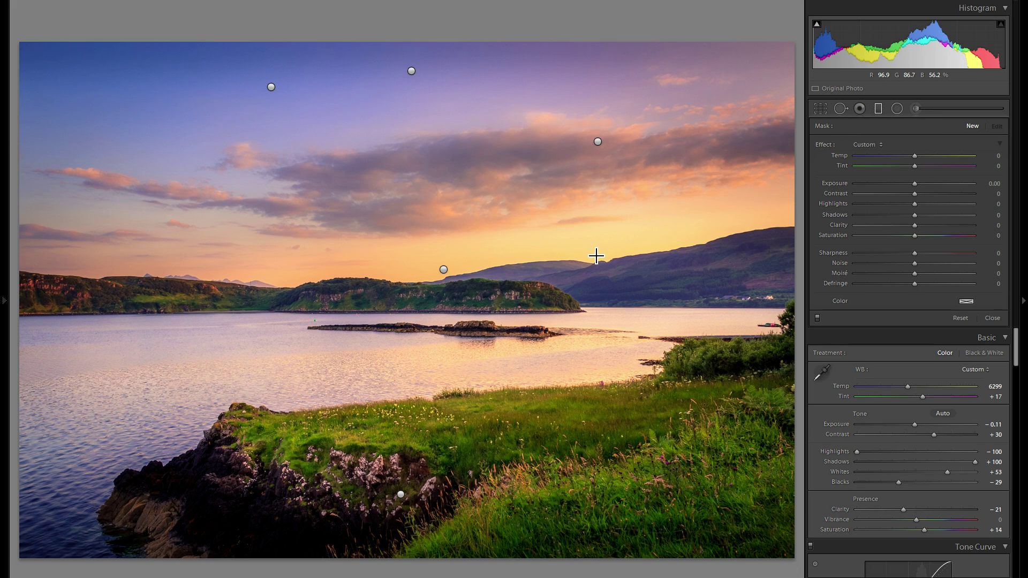
# Add a wide diagonal graduated filter that brightens the upper-right part of the photo with exposure 0.13
pyautogui.moveTo(506, 187); pyautogui.dragTo(352, 431)
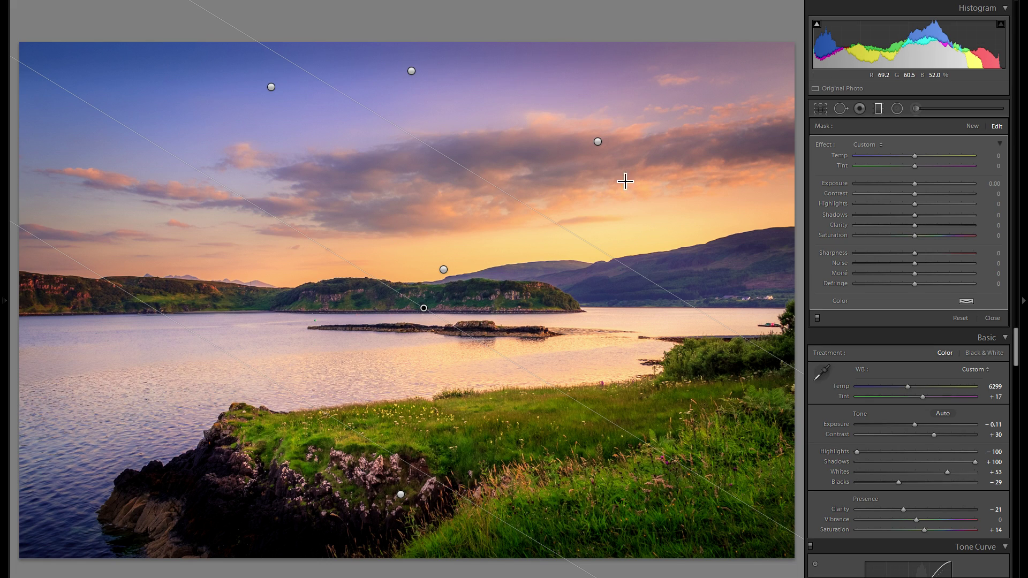
pyautogui.moveTo(425, 316); pyautogui.dragTo(445, 289)
pyautogui.moveTo(385, 432); pyautogui.dragTo(384, 433)
pyautogui.moveTo(915, 184); pyautogui.dragTo(919, 187)
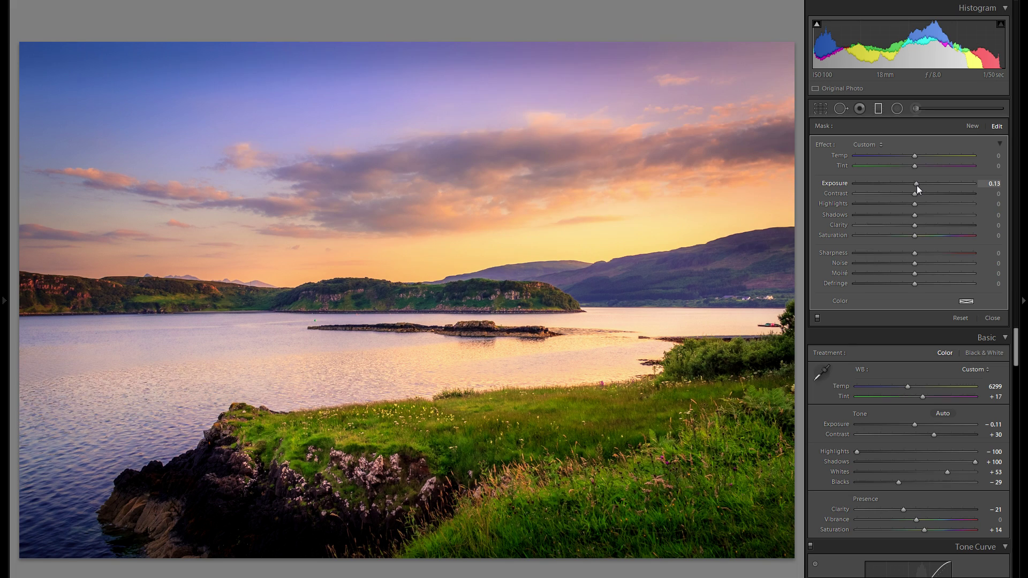
# Add an opposing diagonal graduated filter that darkens the lower-left part of the photo with exposure −0.20
pyautogui.click(972, 127)
pyautogui.moveTo(432, 239); pyautogui.dragTo(480, 175)
pyautogui.moveTo(406, 278); pyautogui.dragTo(398, 291)
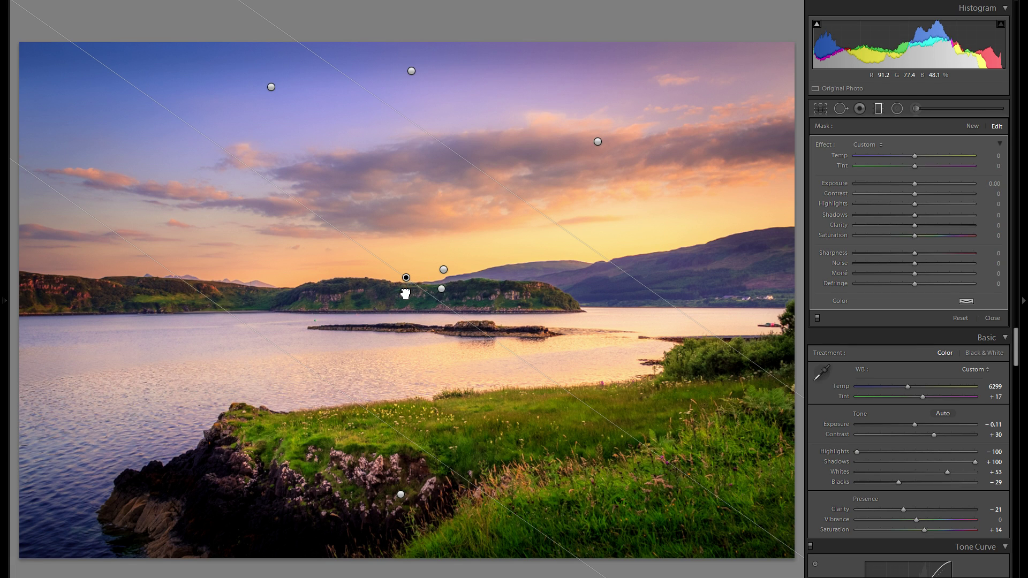
pyautogui.moveTo(917, 185); pyautogui.dragTo(915, 184)
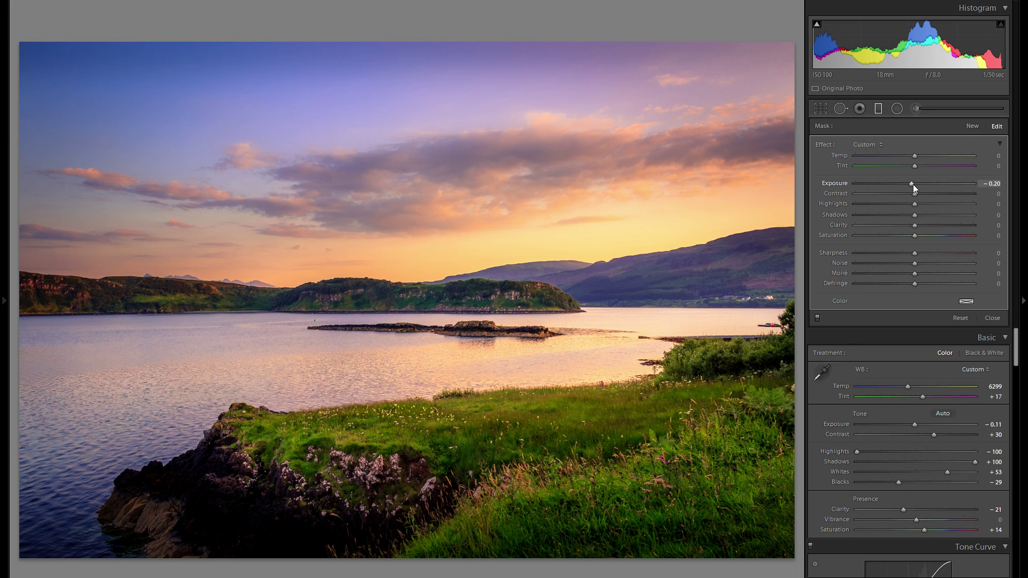
# Try to remove graduated filters near the horizon, and undo the removal
pyautogui.press('Return')
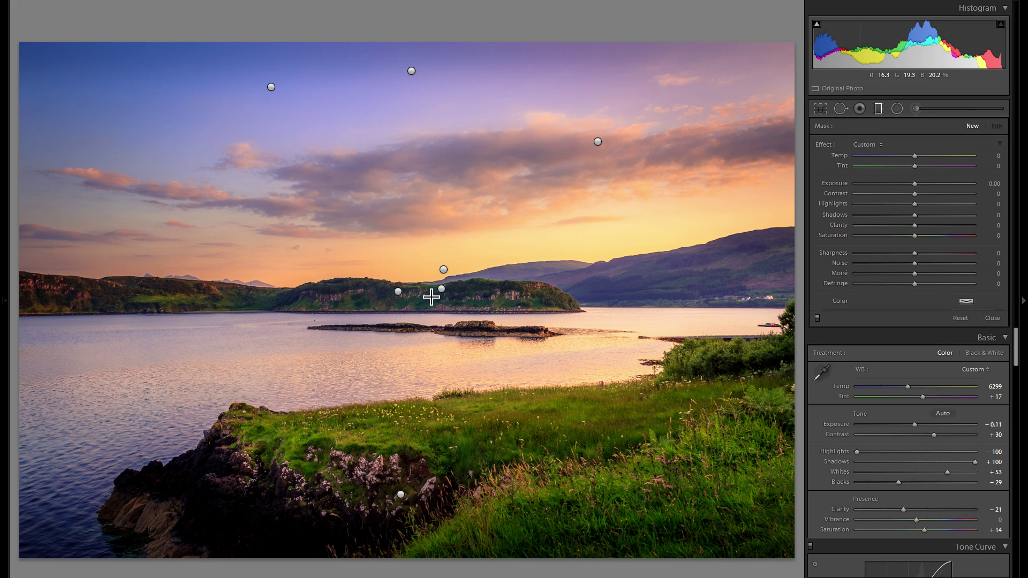
pyautogui.rightClick(441, 289)
pyautogui.click(427, 316)
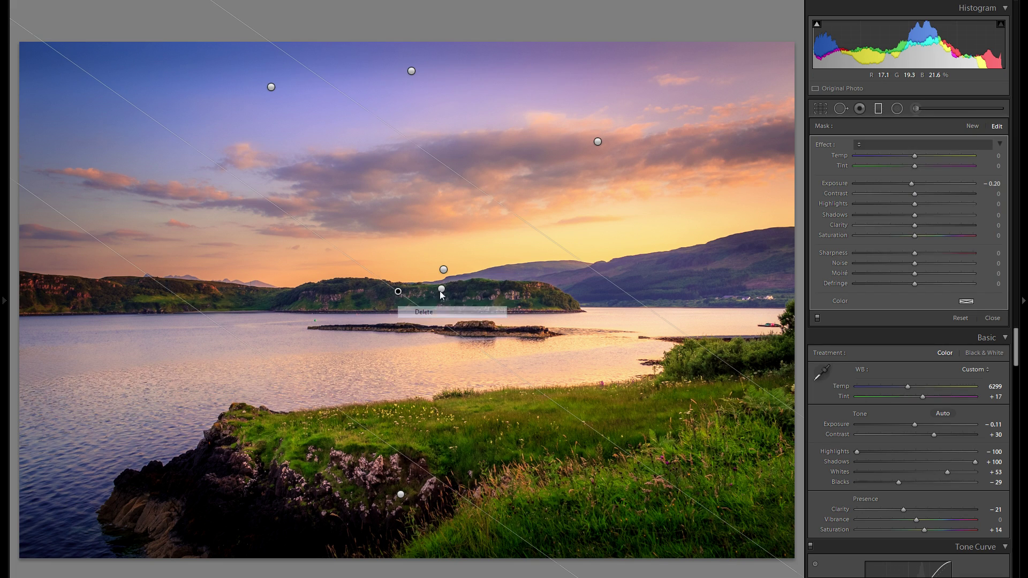
pyautogui.rightClick(443, 292)
pyautogui.click(488, 317)
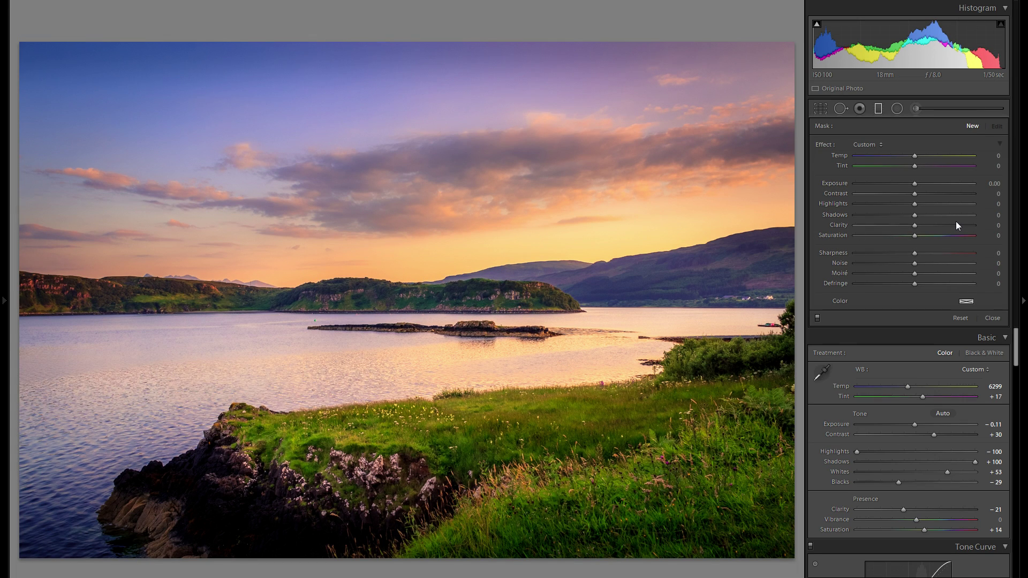
pyautogui.hotkey('ctrl', 'z')
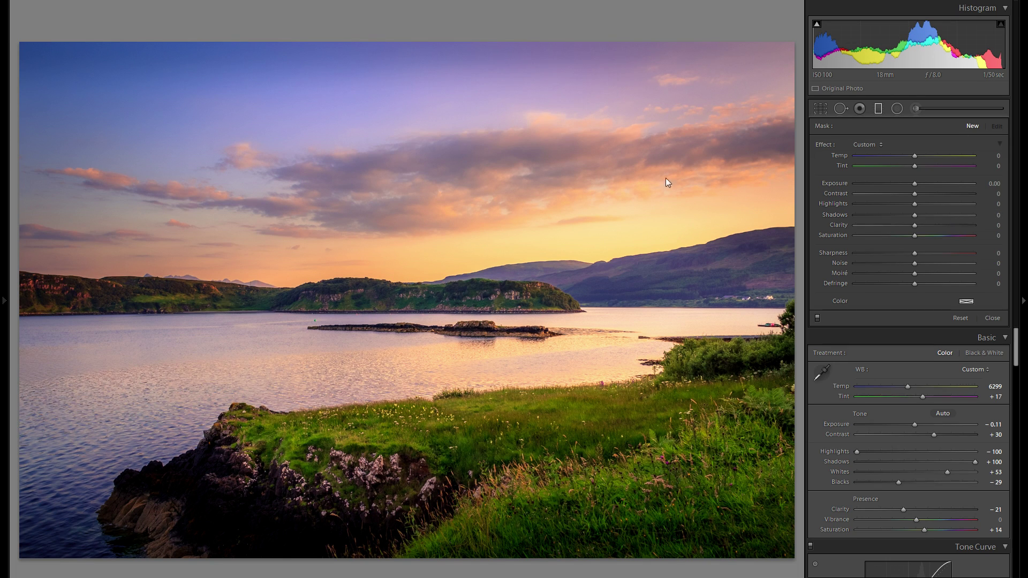
# Paint over the shrubs and grass along the photo's right edge with a size 23 adjustment brush at exposure −0.38
pyautogui.moveTo(746, 64)
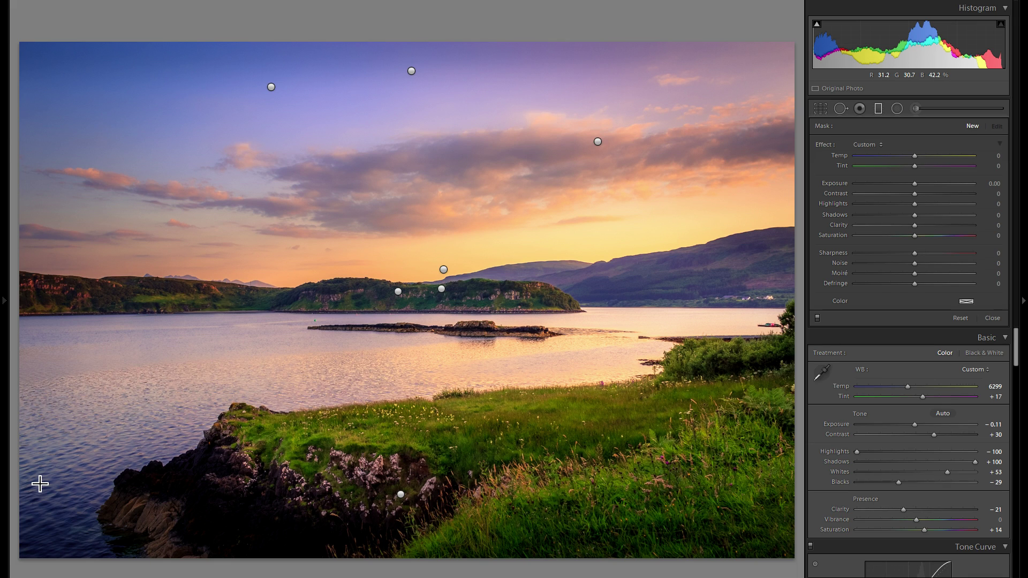
pyautogui.press('k')
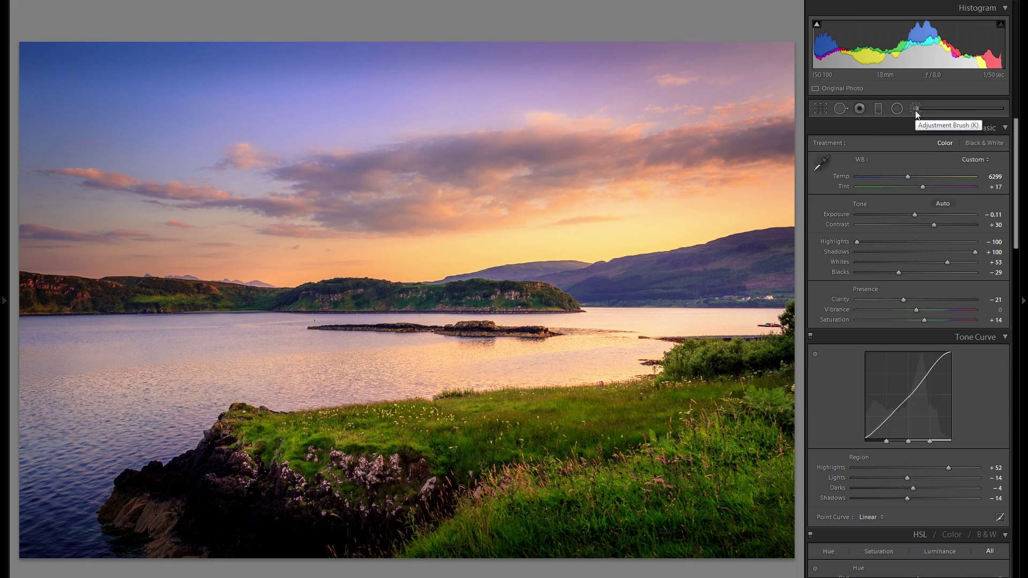
pyautogui.click(915, 110)
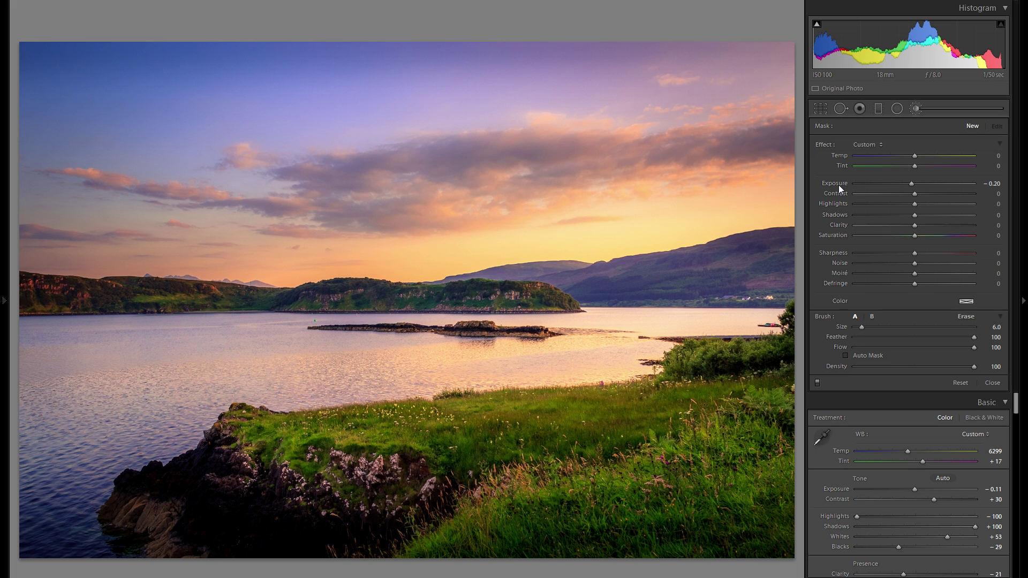
pyautogui.moveTo(912, 183); pyautogui.dragTo(908, 182)
pyautogui.scroll(10, 706, 308)
pyautogui.moveTo(780, 366); pyautogui.dragTo(751, 525)
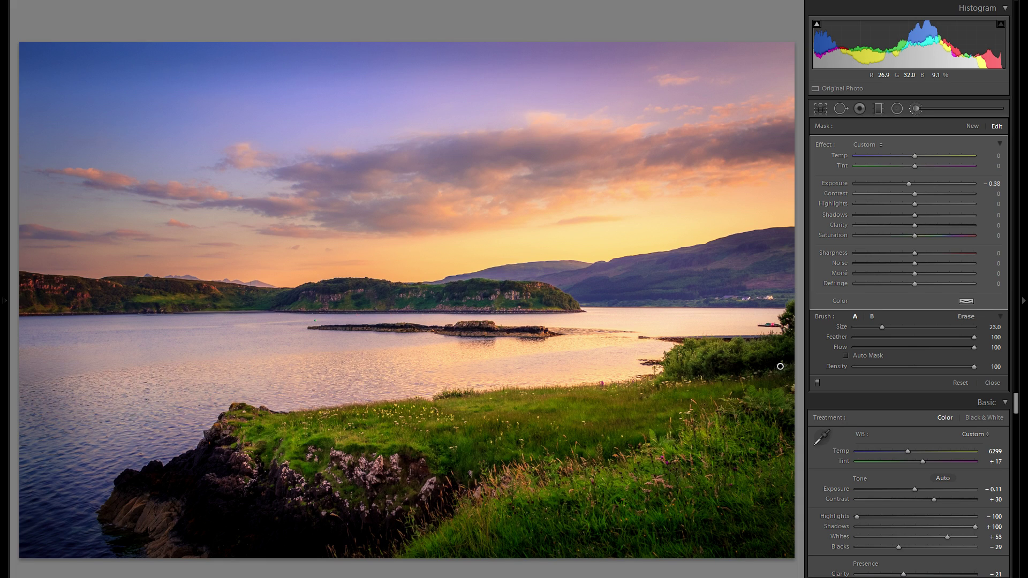
# Erase the brush effect over the water near the photo's left edge and compare the photo with and without the brush
pyautogui.press('alt')
pyautogui.moveTo(39, 413); pyautogui.dragTo(125, 414)
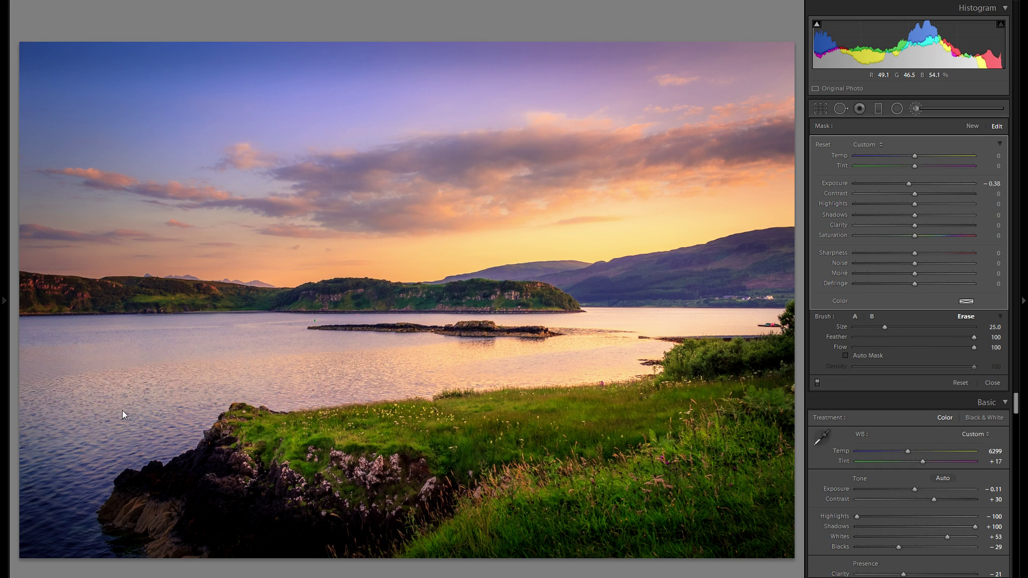
pyautogui.click(817, 383)
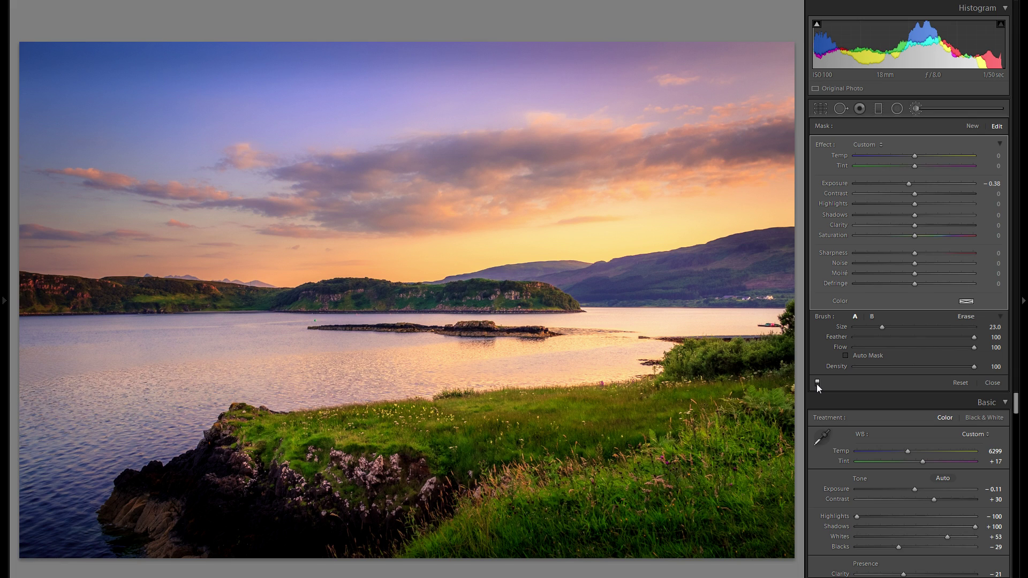
pyautogui.click(817, 384)
pyautogui.click(917, 111)
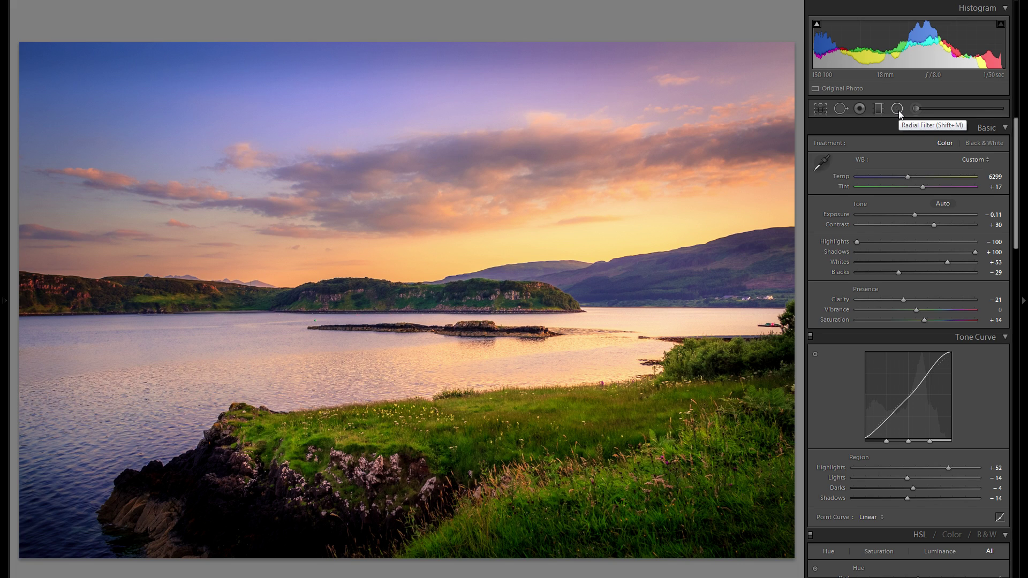
# Draw a wide elliptical radial filter with exposure reset to zero and place it over the central foreground grass
pyautogui.click(897, 109)
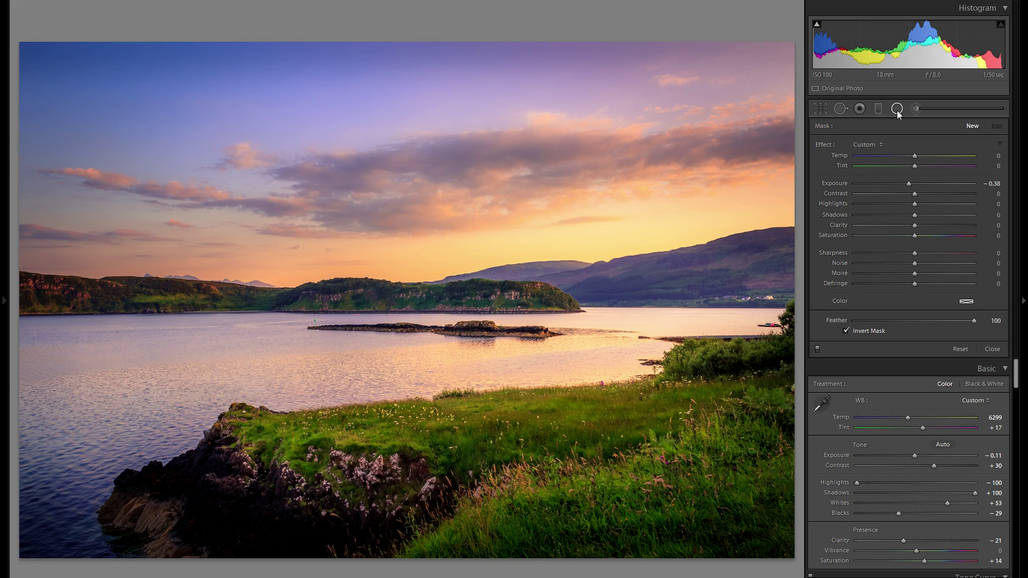
pyautogui.doubleClick(846, 182)
pyautogui.moveTo(333, 328); pyautogui.dragTo(511, 376)
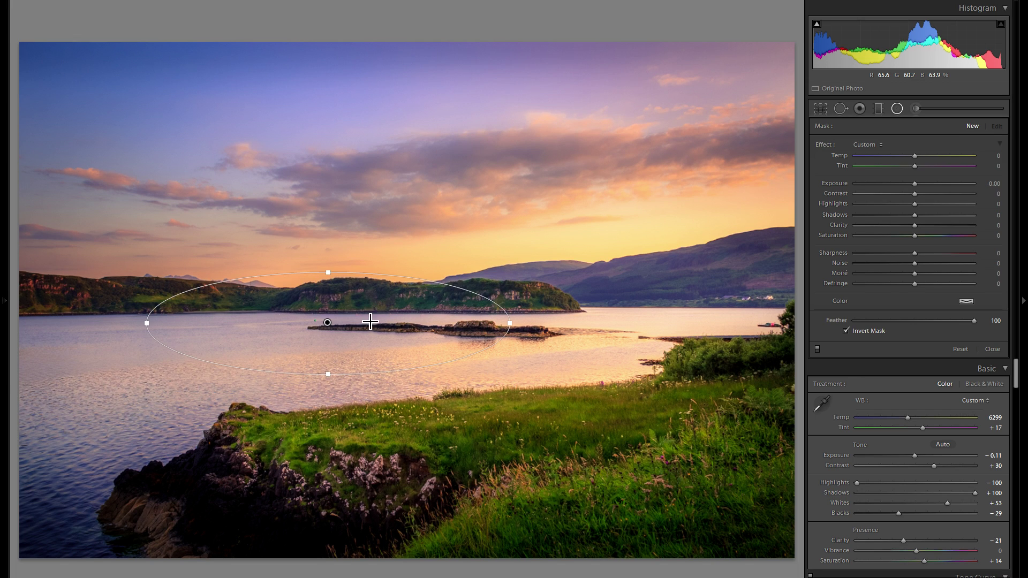
pyautogui.moveTo(340, 325); pyautogui.dragTo(705, 537)
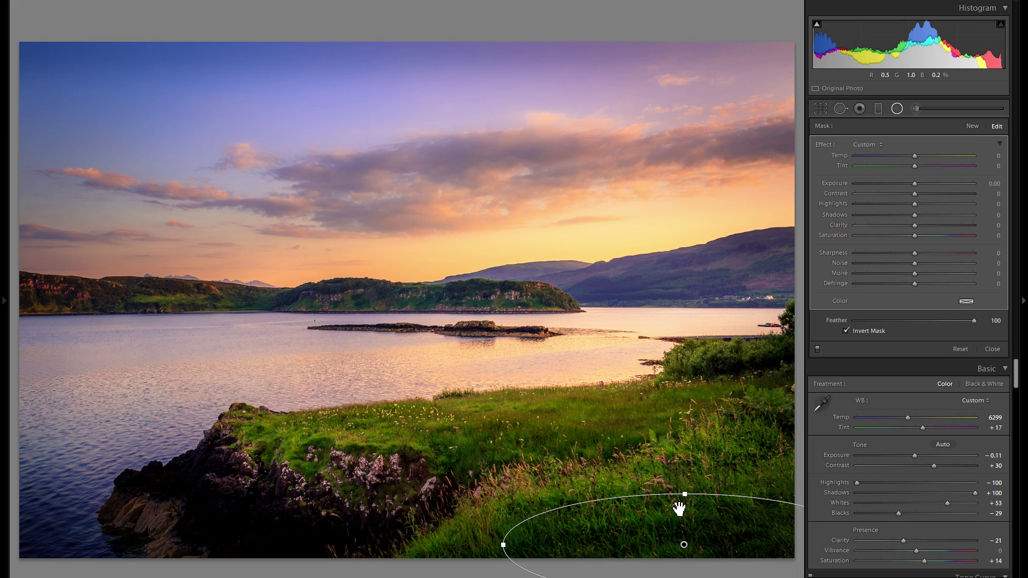
pyautogui.moveTo(587, 440); pyautogui.dragTo(580, 389)
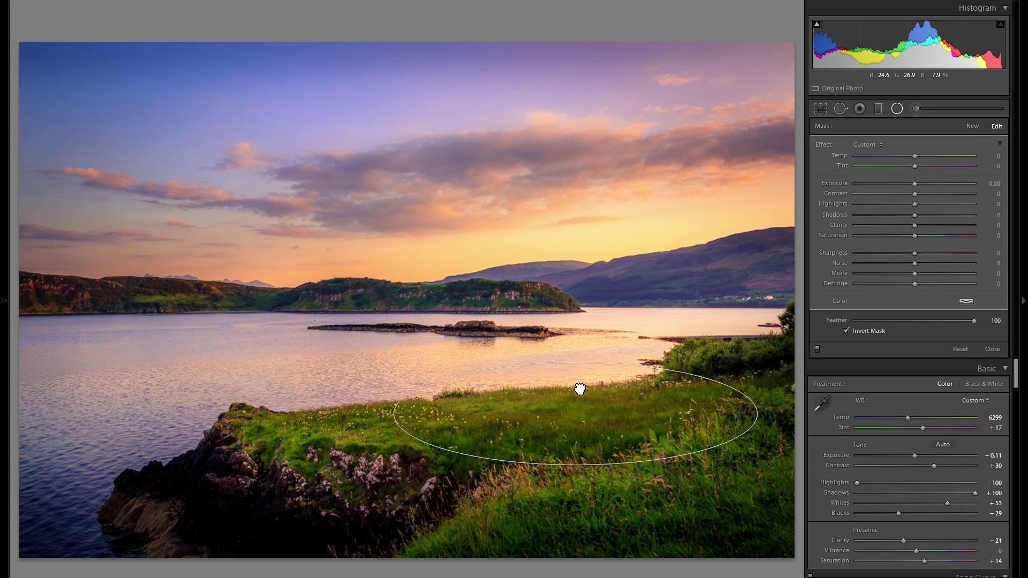
pyautogui.moveTo(577, 465); pyautogui.dragTo(577, 460)
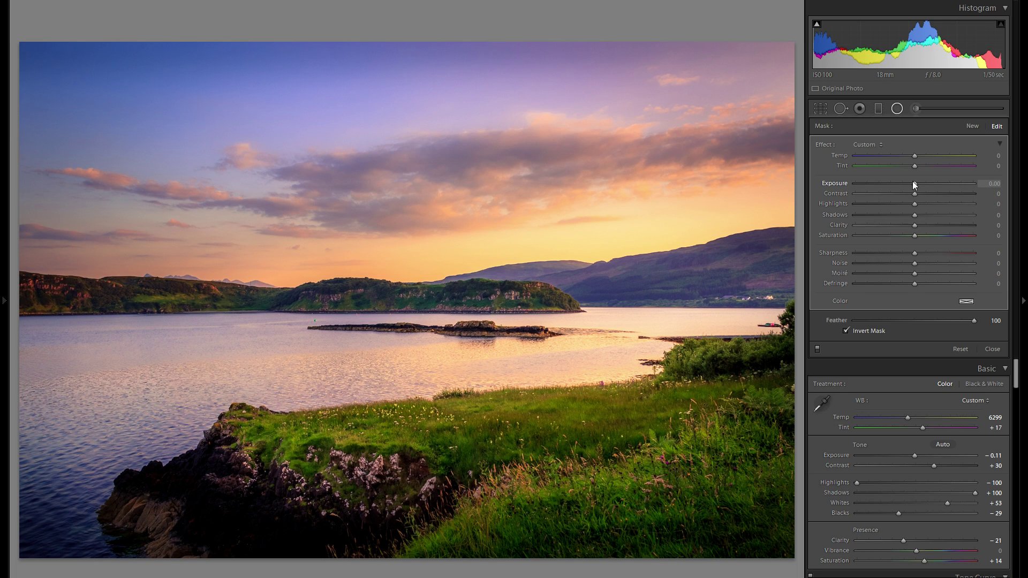
# Set the grass radial filter's exposure to 0.52, and tilt and nudge it to follow the grassy slope
pyautogui.moveTo(915, 184); pyautogui.dragTo(919, 186)
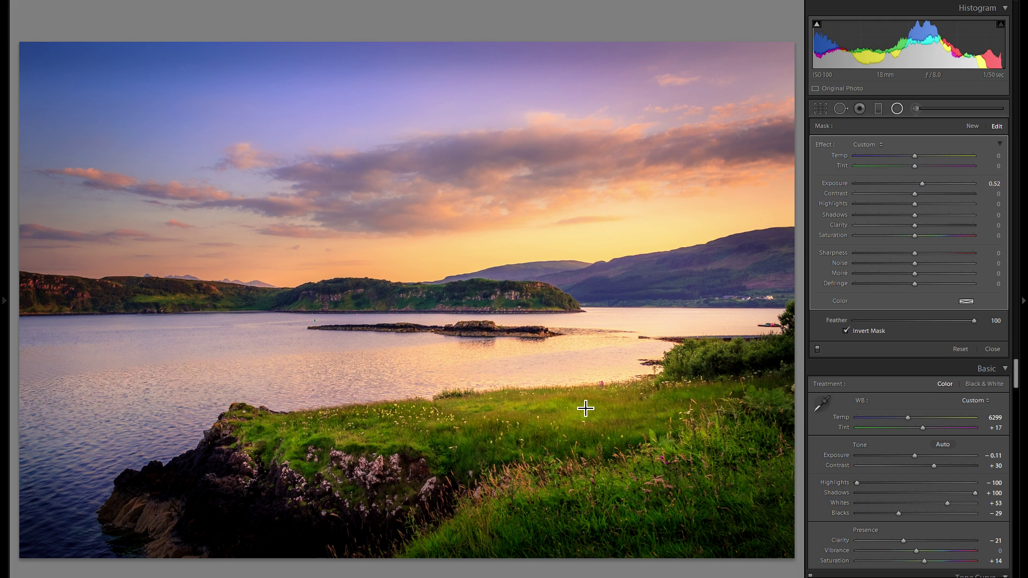
pyautogui.moveTo(703, 384); pyautogui.dragTo(691, 375)
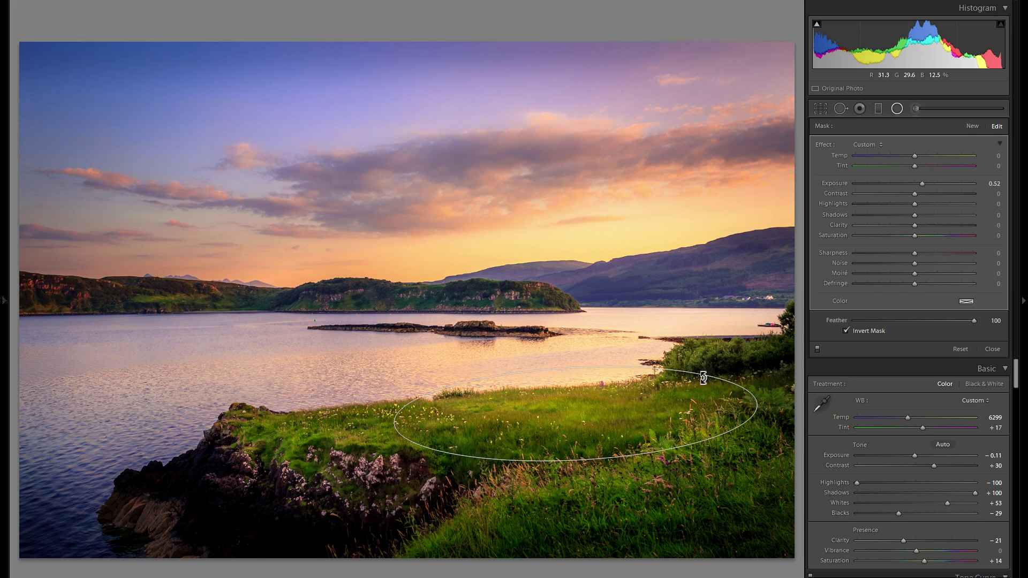
pyautogui.moveTo(612, 401); pyautogui.dragTo(610, 398)
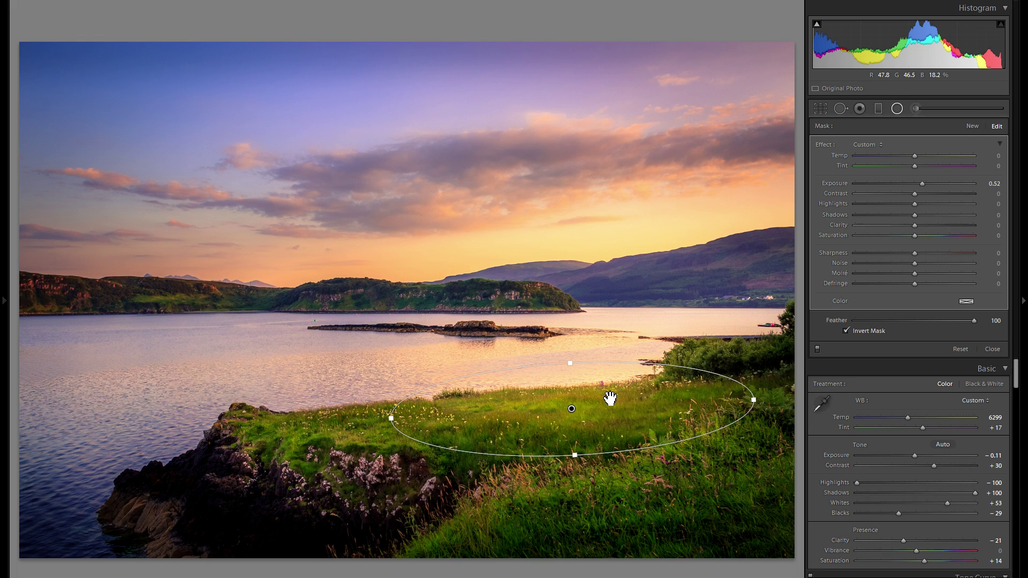
# Try to delete the radial filter on the grass, and undo the deletion
pyautogui.rightClick(610, 398)
pyautogui.click(631, 413)
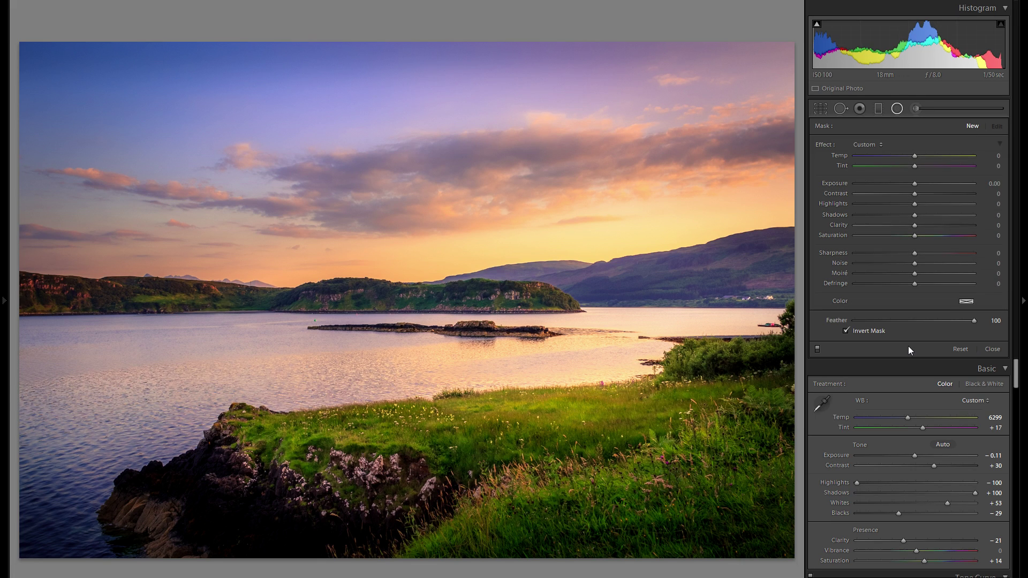
pyautogui.hotkey('ctrl', 'z')
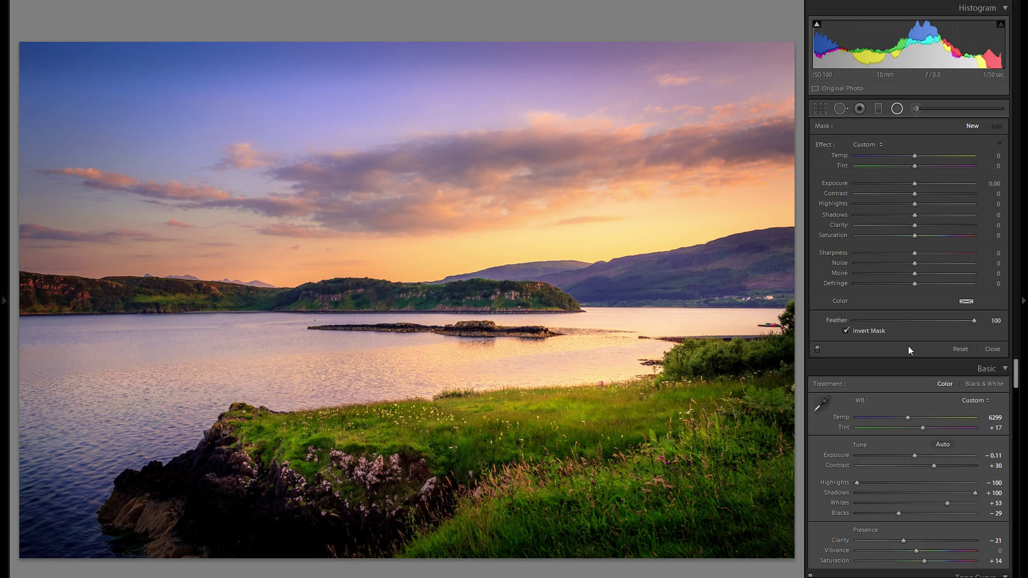
# Narrow the radial filter on the central grass and duplicate it
pyautogui.click(571, 408)
pyautogui.moveTo(755, 398); pyautogui.dragTo(694, 402)
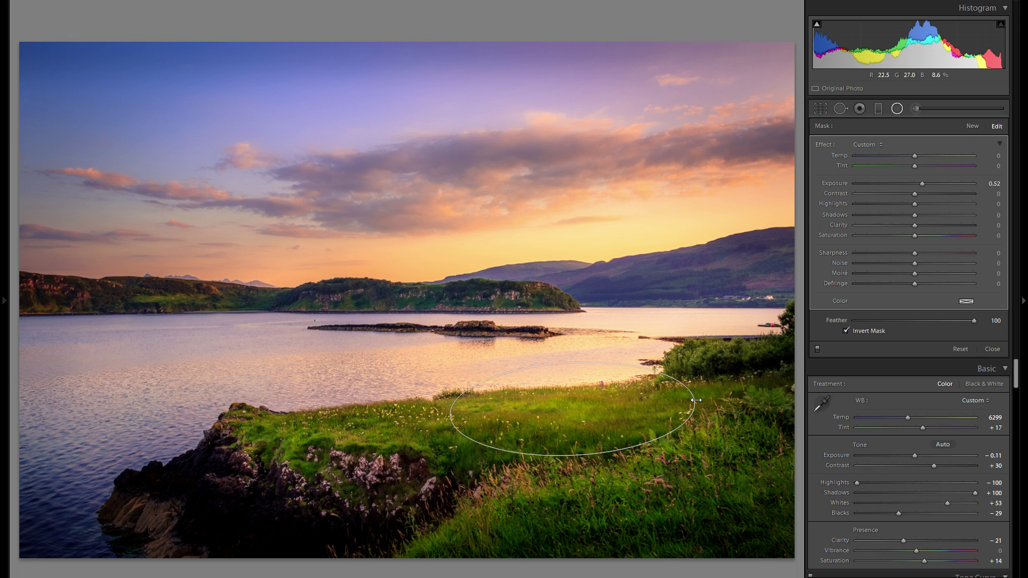
pyautogui.rightClick(589, 410)
pyautogui.click(619, 413)
# Place radial filter copies over the clifftop grass and the shrubs near the photo's right edge, flattening the shrub copy
pyautogui.moveTo(608, 415); pyautogui.dragTo(720, 358)
pyautogui.rightClick(316, 449)
pyautogui.click(332, 453)
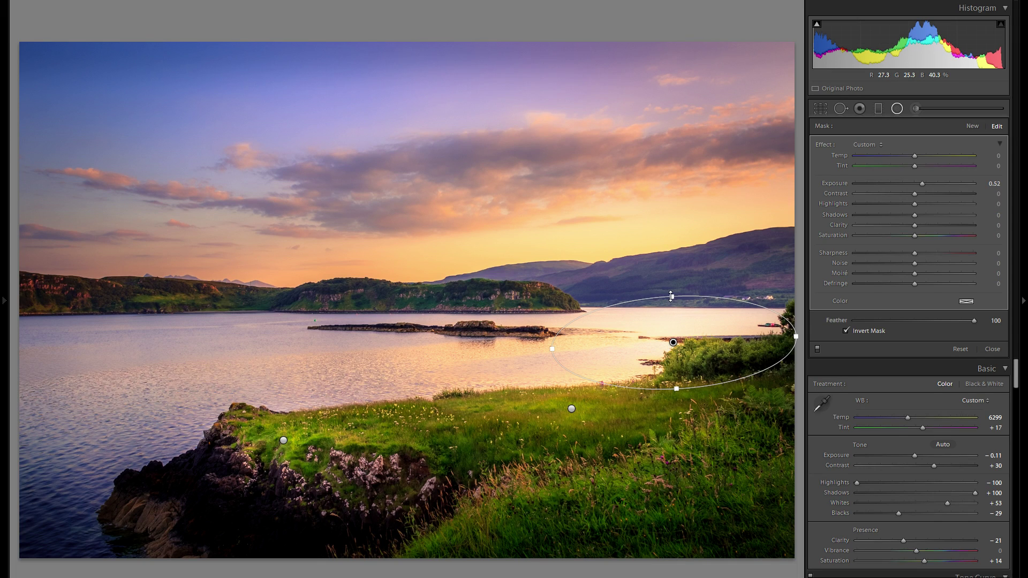
pyautogui.moveTo(672, 305); pyautogui.dragTo(673, 324)
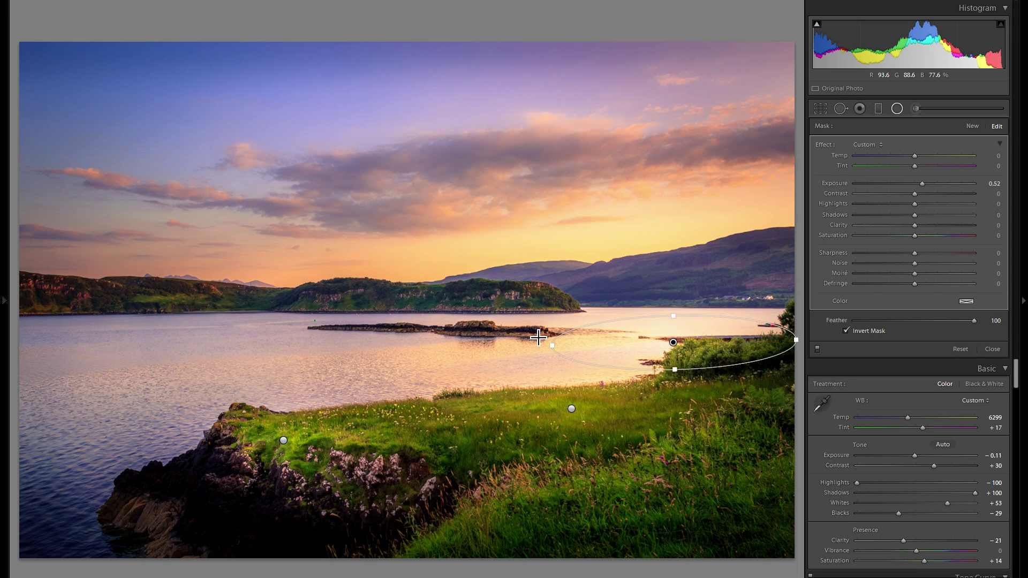
pyautogui.moveTo(623, 345); pyautogui.dragTo(628, 344)
pyautogui.moveTo(712, 362); pyautogui.dragTo(714, 360)
# Duplicate the shrub radial filter, place a smaller copy on the dark foreground rocks and test its exposure at 2.81
pyautogui.rightClick(712, 358)
pyautogui.click(732, 365)
pyautogui.moveTo(708, 359); pyautogui.dragTo(259, 519)
pyautogui.click(947, 183)
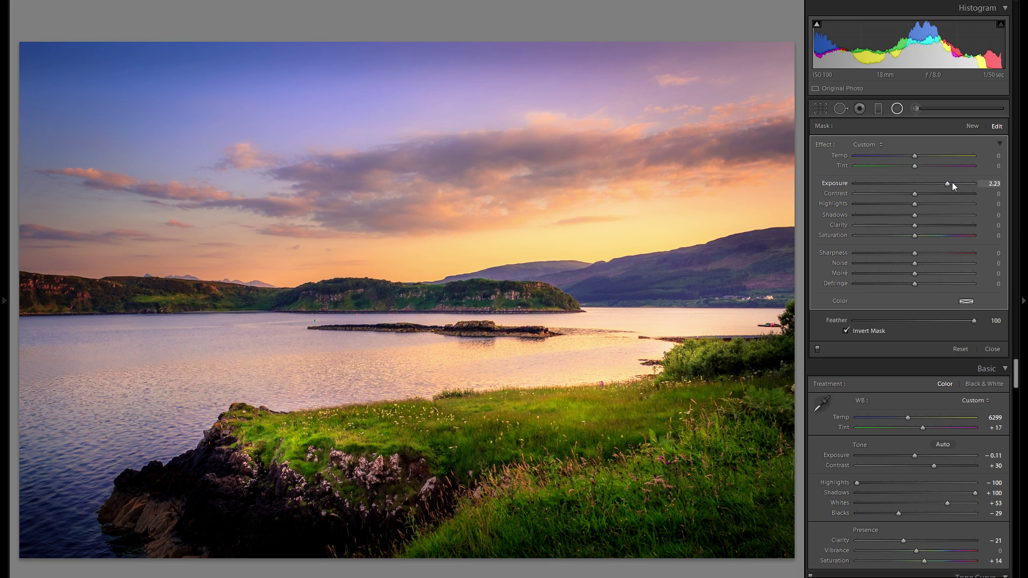
pyautogui.moveTo(952, 184); pyautogui.dragTo(959, 183)
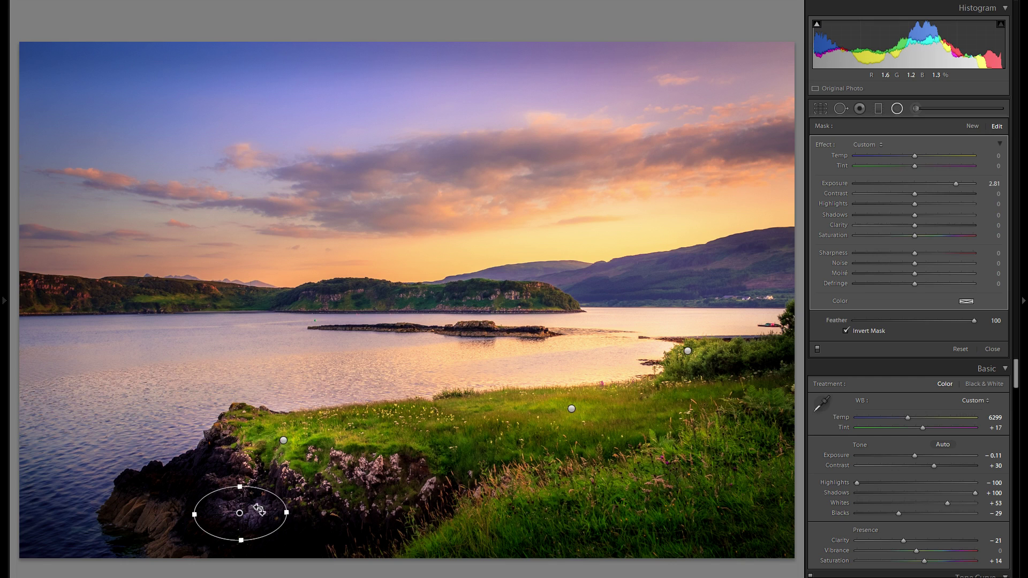
# Set the small radial filter's exposure to 0.34 and move it onto the headland's tip across the water, slightly flattened
pyautogui.click(918, 184)
pyautogui.moveTo(919, 184); pyautogui.dragTo(919, 184)
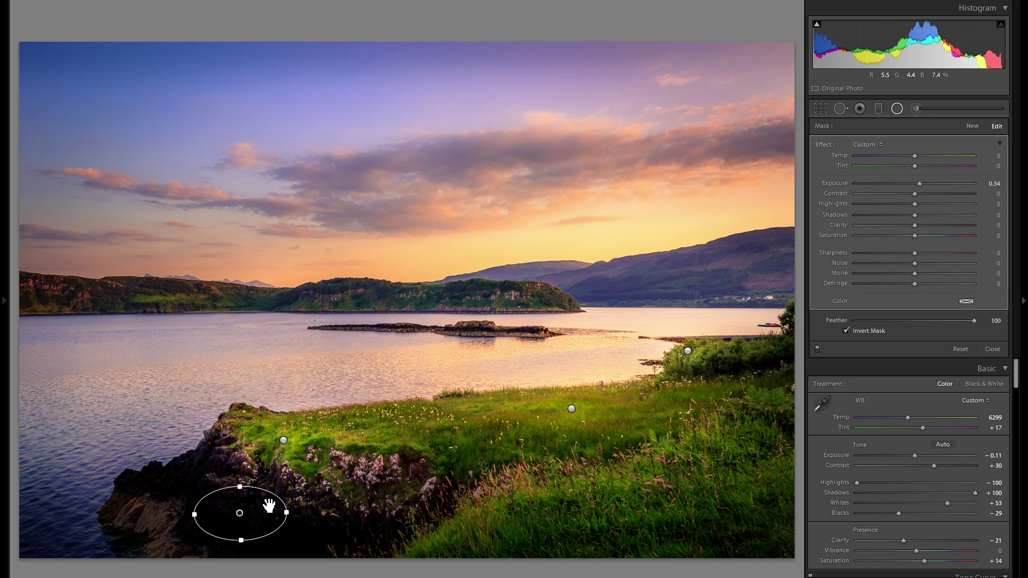
pyautogui.moveTo(241, 511); pyautogui.dragTo(569, 295)
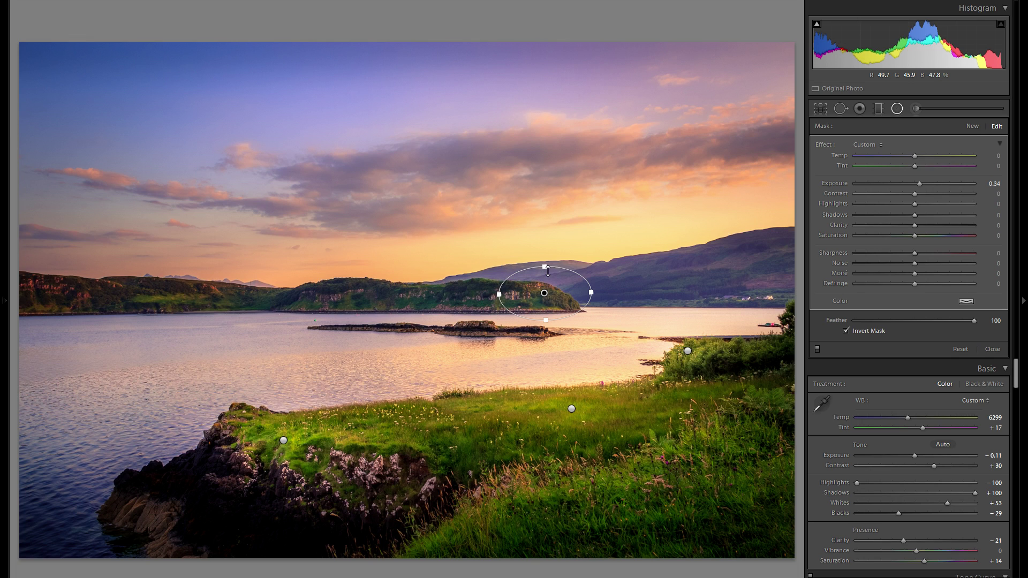
pyautogui.moveTo(547, 270); pyautogui.dragTo(541, 278)
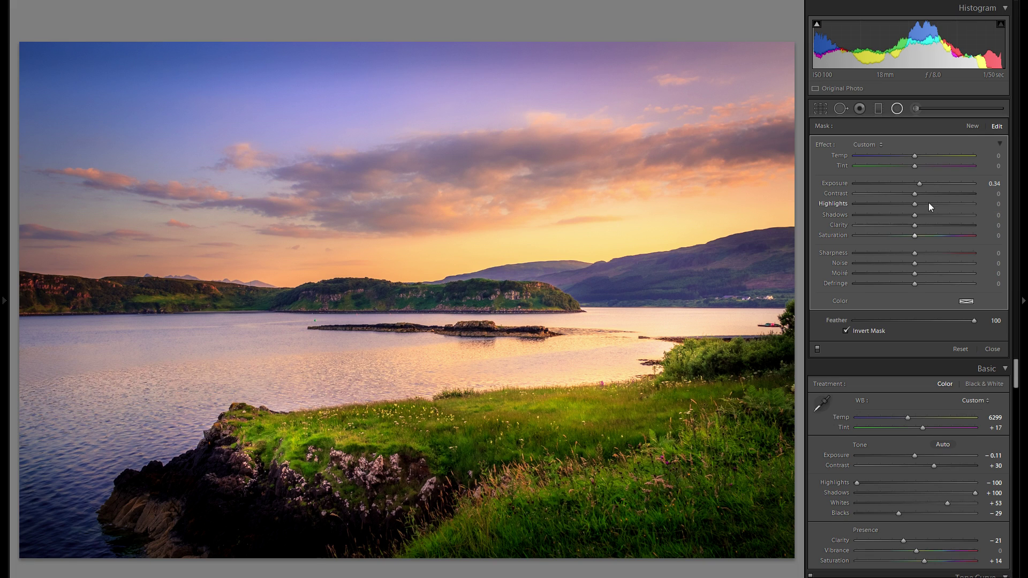
# Give the radial filter on the headland's tip a subtle warm beige color tint
pyautogui.click(965, 301)
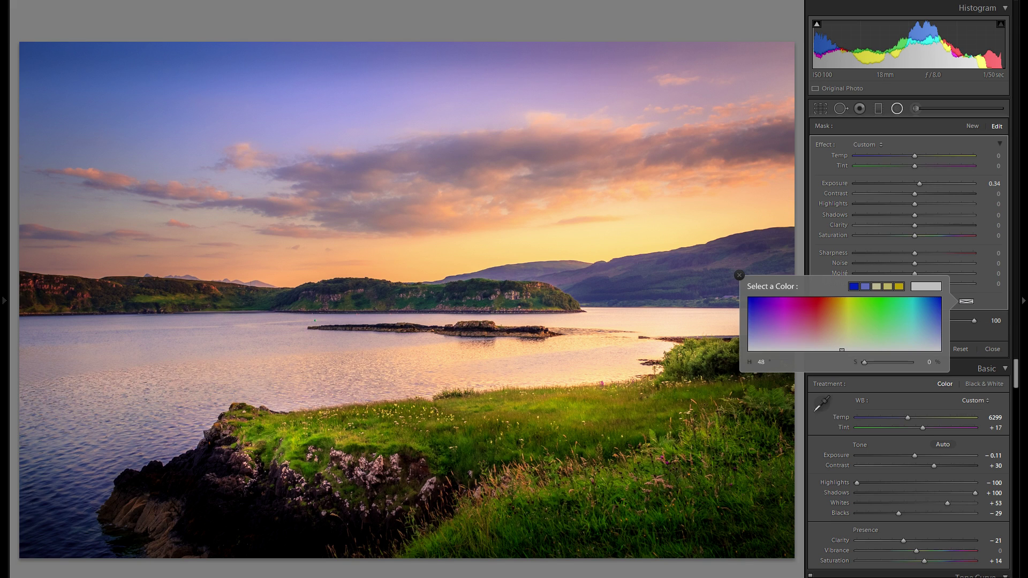
pyautogui.moveTo(842, 349); pyautogui.dragTo(838, 341)
pyautogui.click(739, 275)
# Duplicate the tinted radial filter onto the distant hills at the far left and onto the middle of the headland
pyautogui.rightClick(551, 294)
pyautogui.click(568, 298)
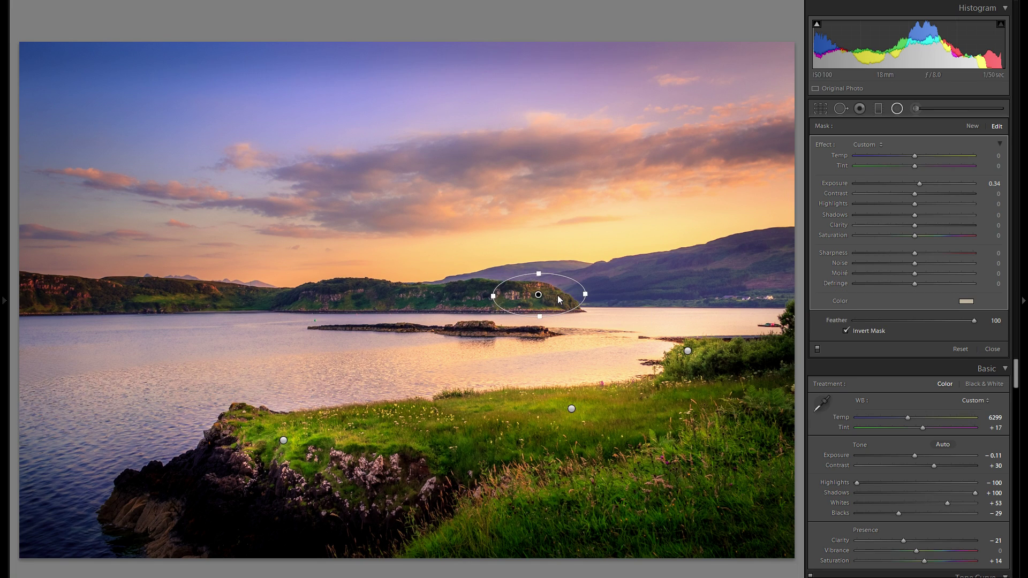
pyautogui.moveTo(426, 302); pyautogui.dragTo(226, 297)
pyautogui.rightClick(242, 297)
pyautogui.click(219, 293)
pyautogui.moveTo(219, 294); pyautogui.dragTo(471, 275)
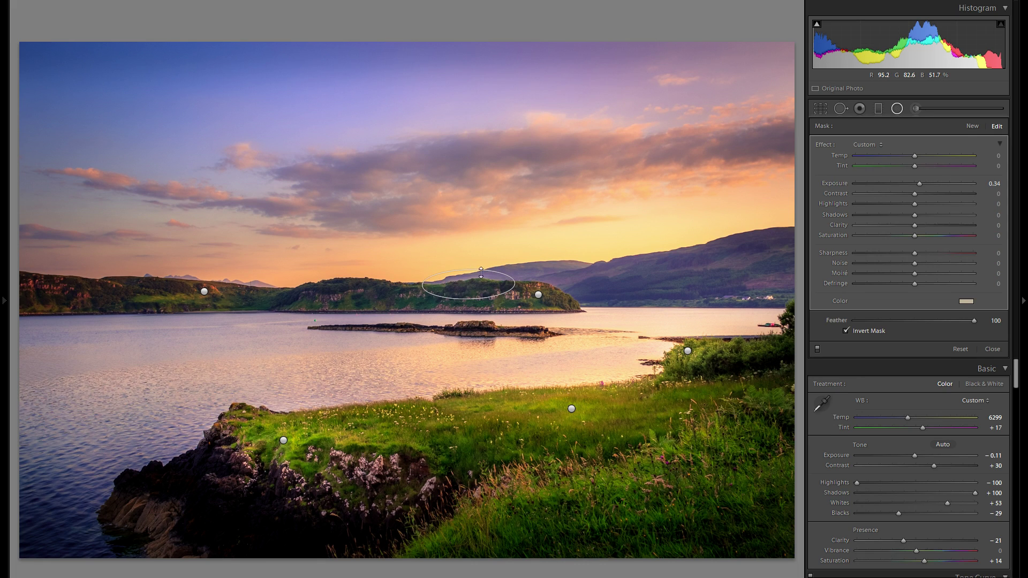
# Duplicate the headland radial filter and place the copy over the pink flowers on the foreground rocks
pyautogui.rightClick(497, 281)
pyautogui.click(520, 287)
pyautogui.moveTo(493, 293); pyautogui.dragTo(401, 472)
# Duplicate the flower radial filter three times and spread the copies across the tall grass in the right foreground
pyautogui.rightClick(413, 470)
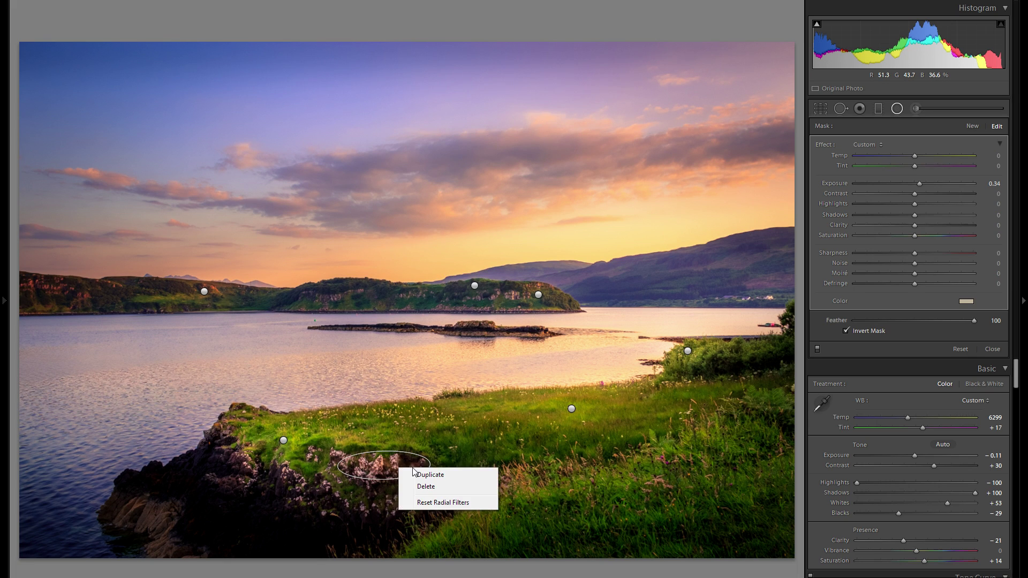
pyautogui.click(417, 472)
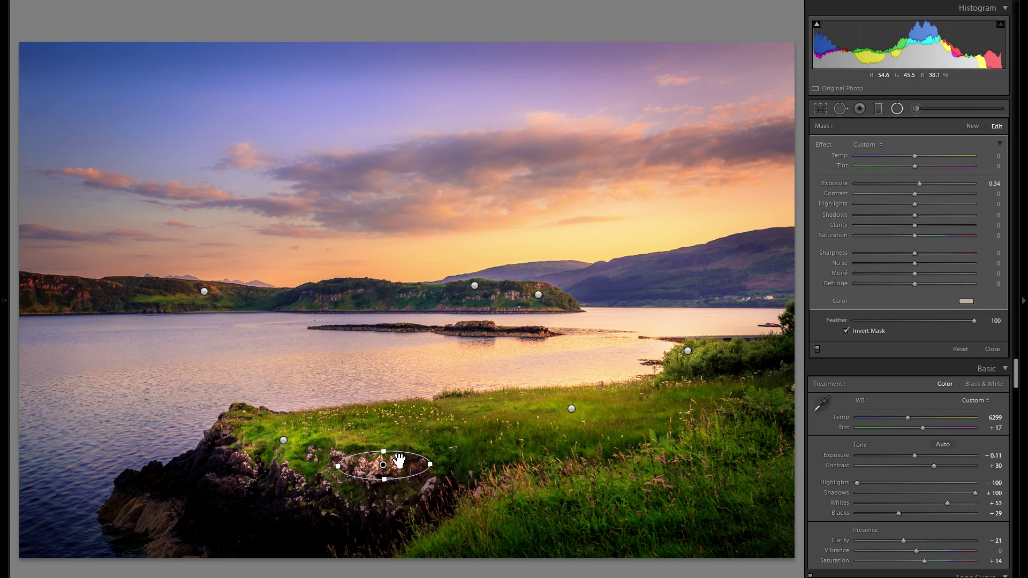
pyautogui.moveTo(397, 462); pyautogui.dragTo(649, 465)
pyautogui.rightClick(514, 464)
pyautogui.click(529, 474)
pyautogui.rightClick(648, 464)
pyautogui.click(680, 471)
pyautogui.moveTo(636, 478); pyautogui.dragTo(722, 434)
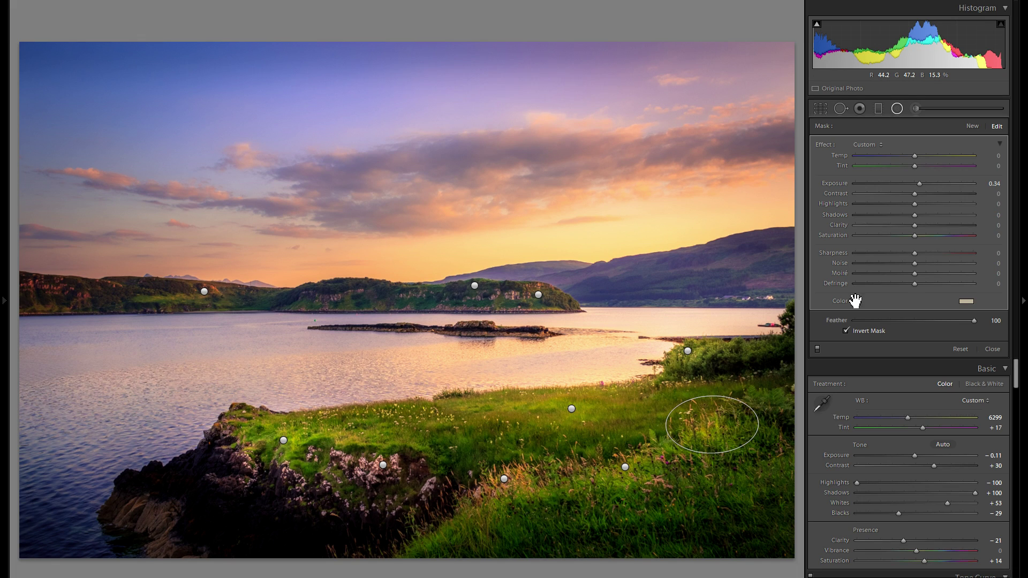
# Set the right-hand grass radial filter's exposure to 0.23 and place a duplicate of it over the foreground rocks
pyautogui.moveTo(919, 184); pyautogui.dragTo(918, 186)
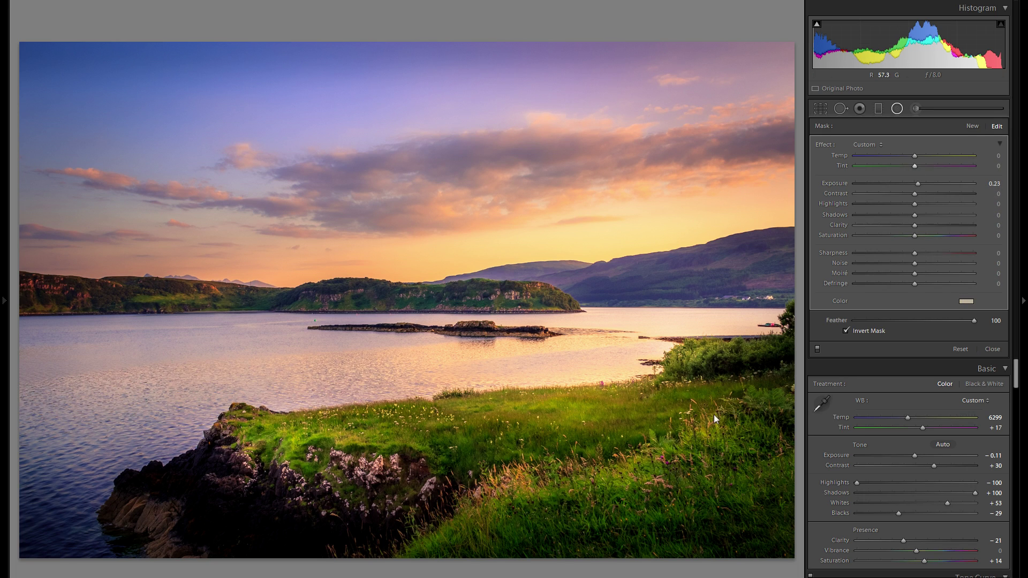
pyautogui.rightClick(723, 427)
pyautogui.click(748, 438)
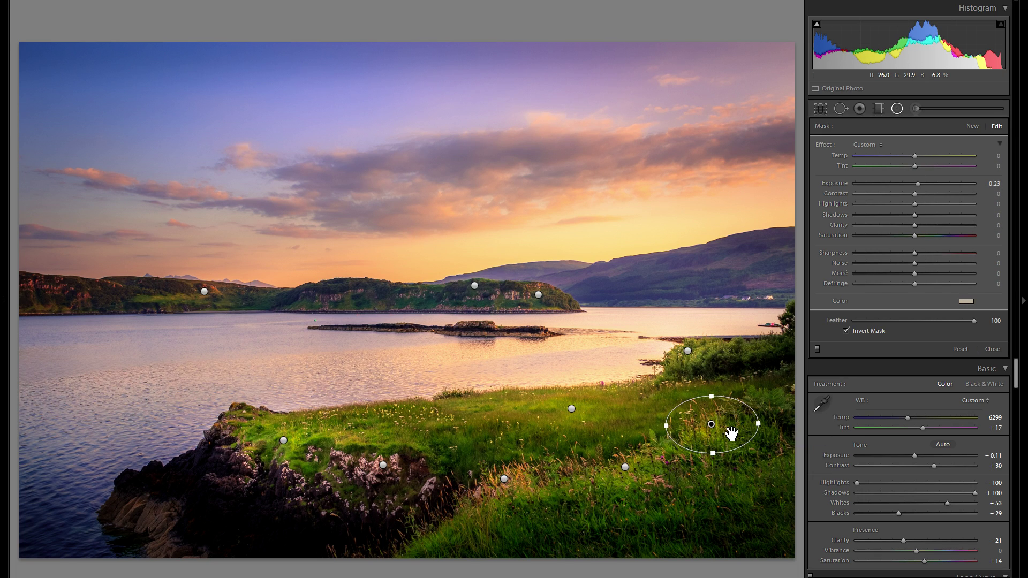
pyautogui.moveTo(718, 427); pyautogui.dragTo(312, 494)
# Duplicate the rock radial filter twice, placing the copies on the headland's left end and on the far-left distant hills
pyautogui.rightClick(346, 502)
pyautogui.click(345, 504)
pyautogui.moveTo(317, 490); pyautogui.dragTo(339, 480)
pyautogui.moveTo(854, 318); pyautogui.dragTo(343, 298)
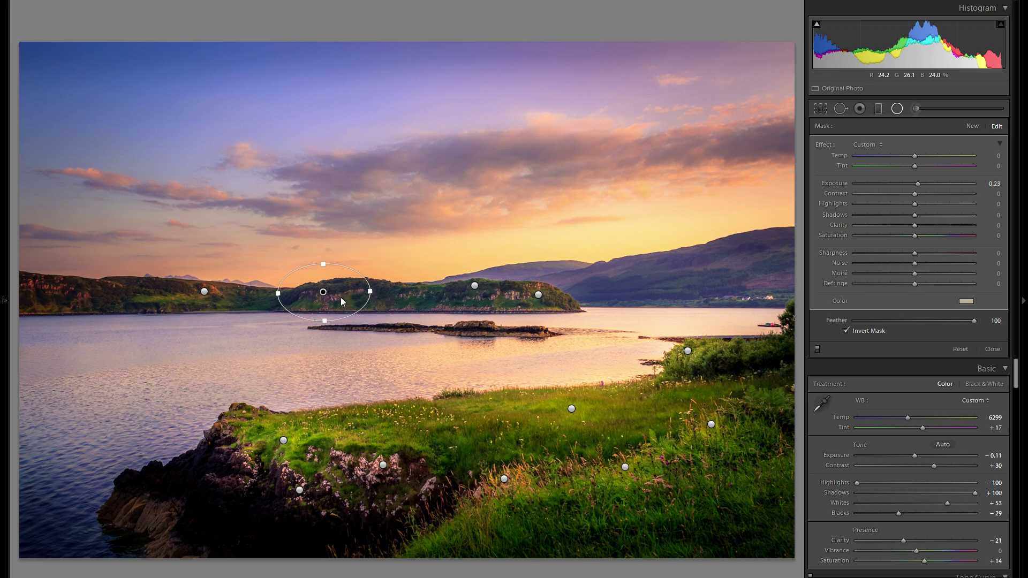
pyautogui.moveTo(334, 304); pyautogui.dragTo(136, 298)
pyautogui.rightClick(139, 292)
pyautogui.click(171, 296)
pyautogui.moveTo(135, 294); pyautogui.dragTo(136, 294)
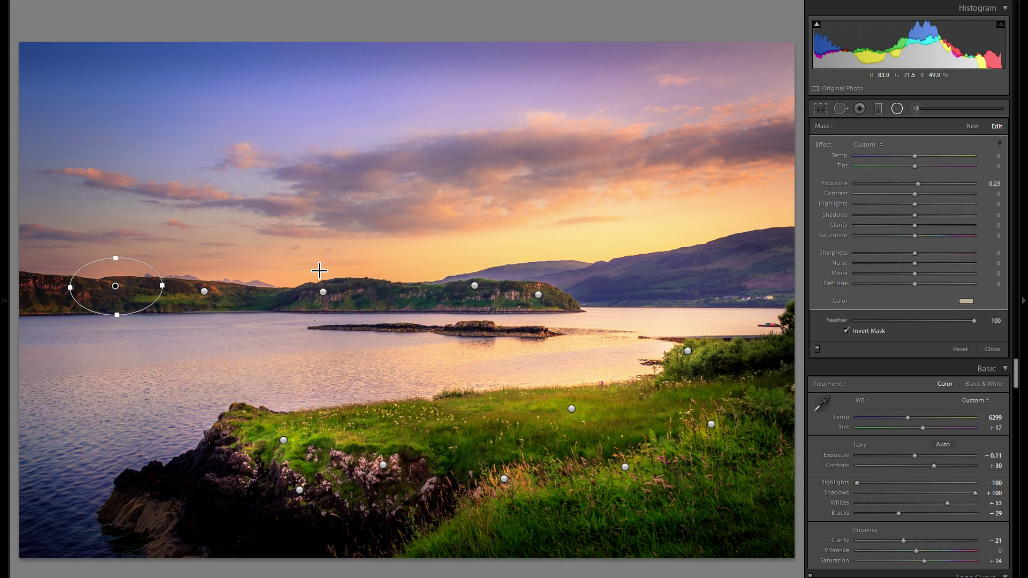
# Compare the photo with and without the brightening radial filters
pyautogui.click(818, 349)
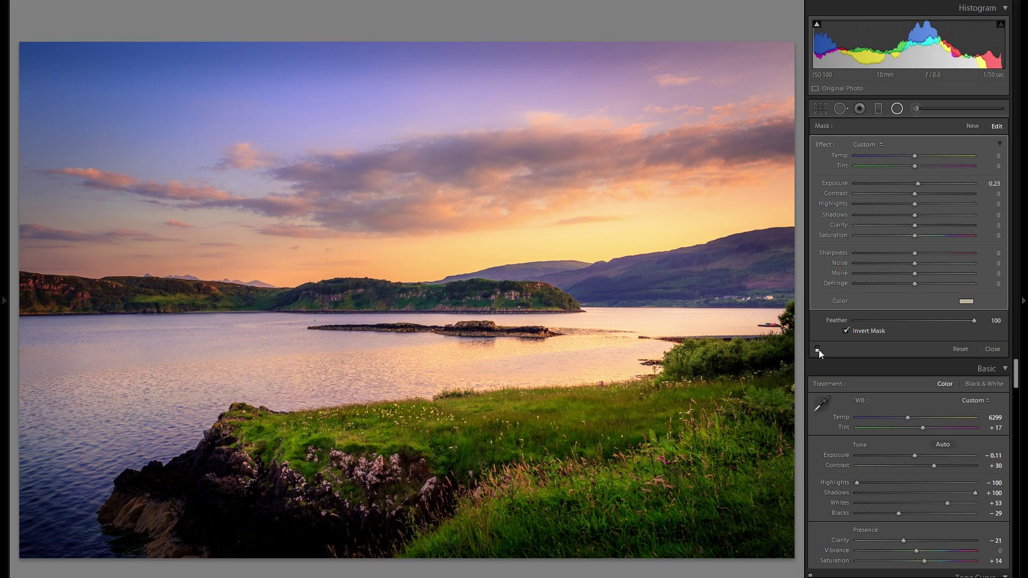
pyautogui.click(818, 349)
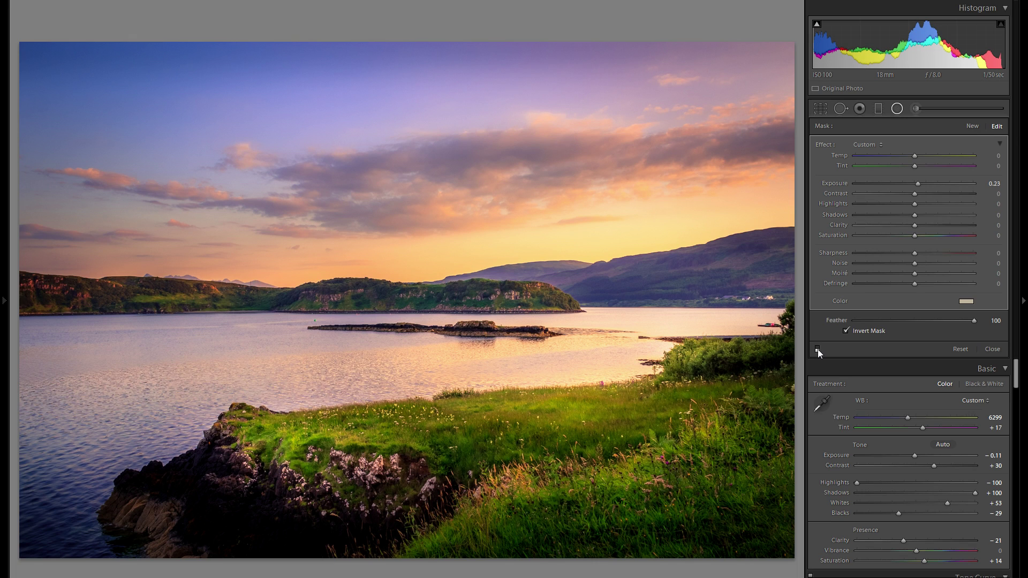
pyautogui.click(818, 349)
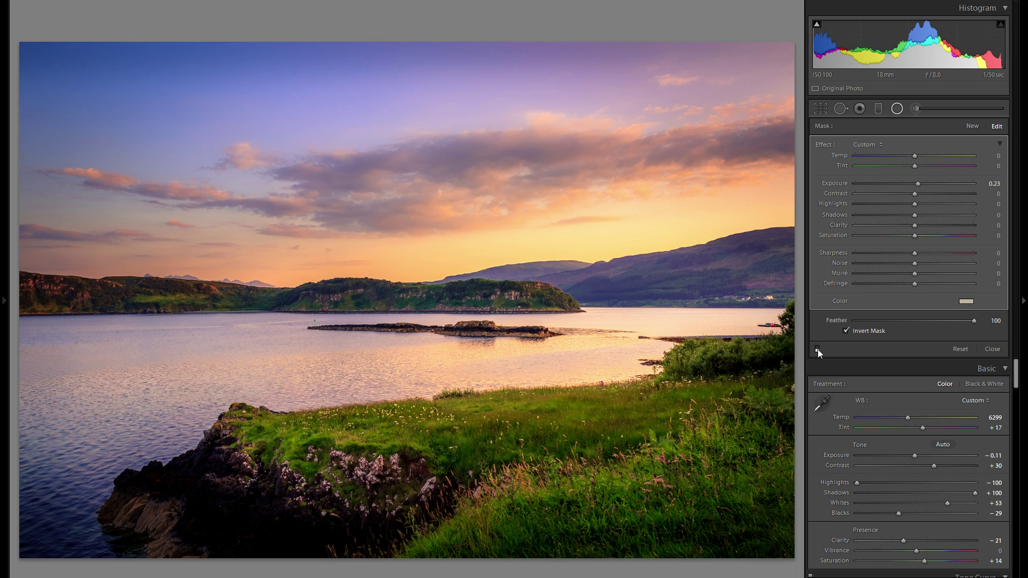
pyautogui.click(818, 349)
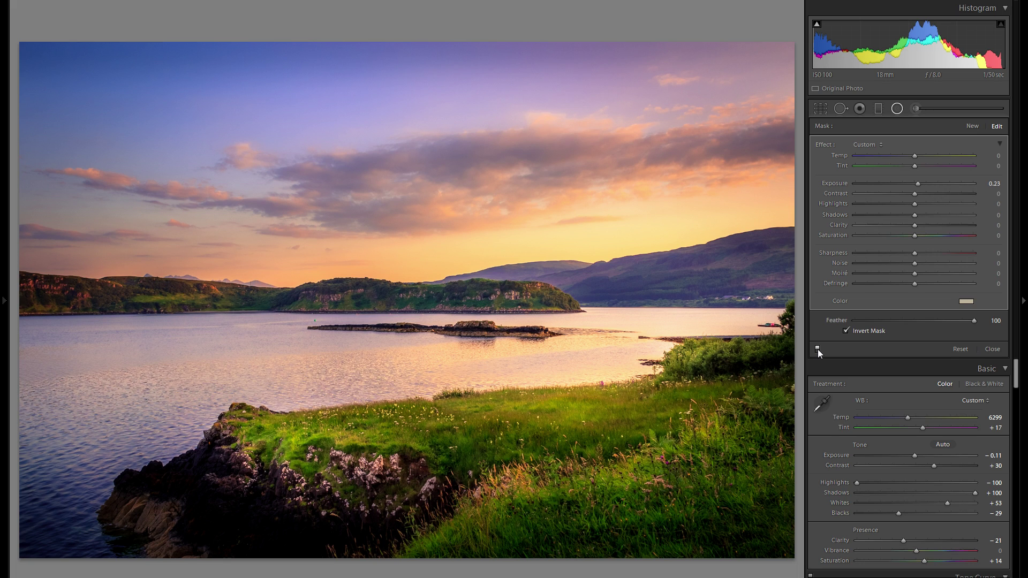
# Draw a new wide, flat radial filter with exposure −0.38 along the headland's dark lower shoreline
pyautogui.click(973, 125)
pyautogui.moveTo(917, 185); pyautogui.dragTo(910, 183)
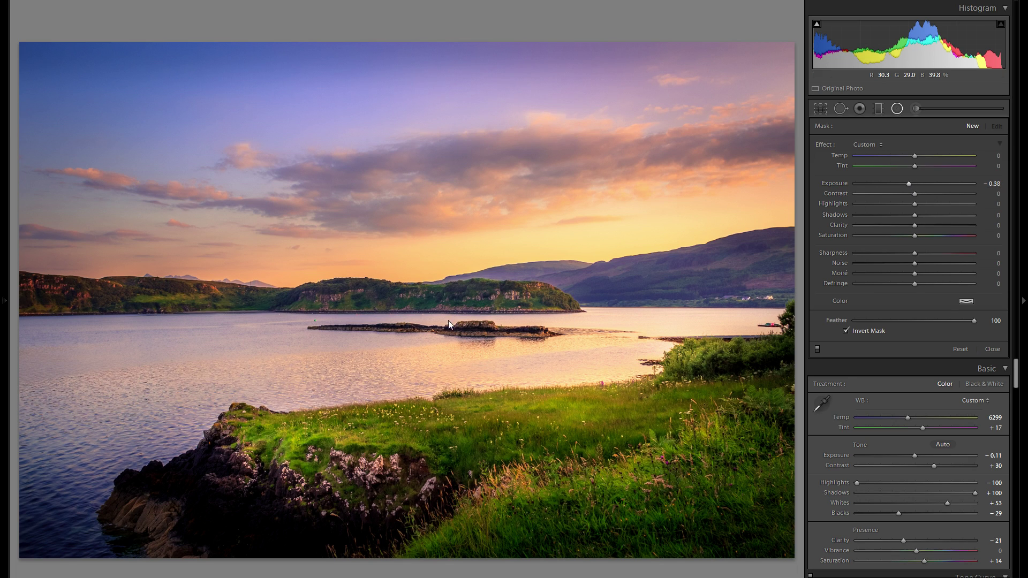
pyautogui.moveTo(422, 307); pyautogui.dragTo(534, 333)
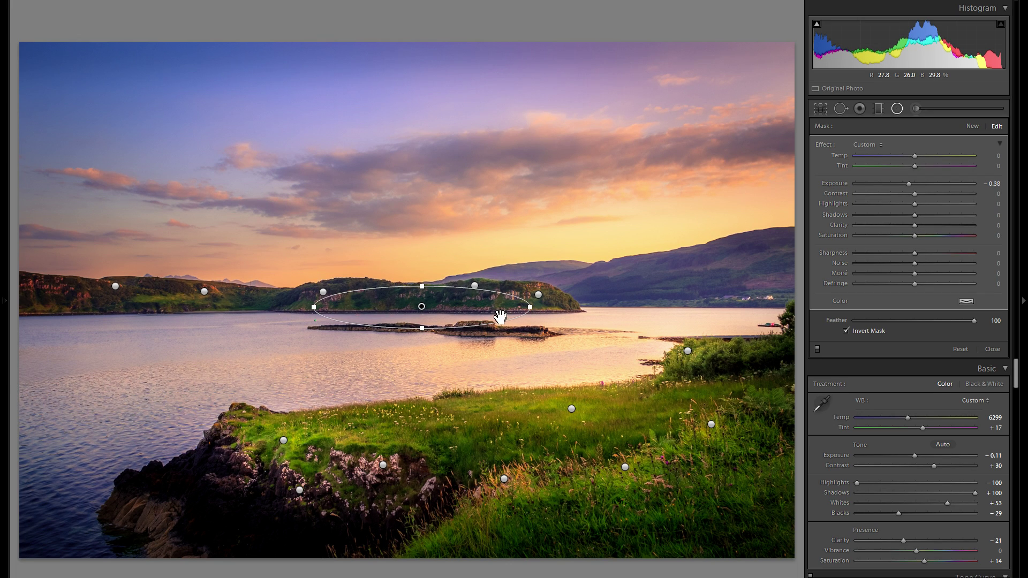
pyautogui.click(540, 296)
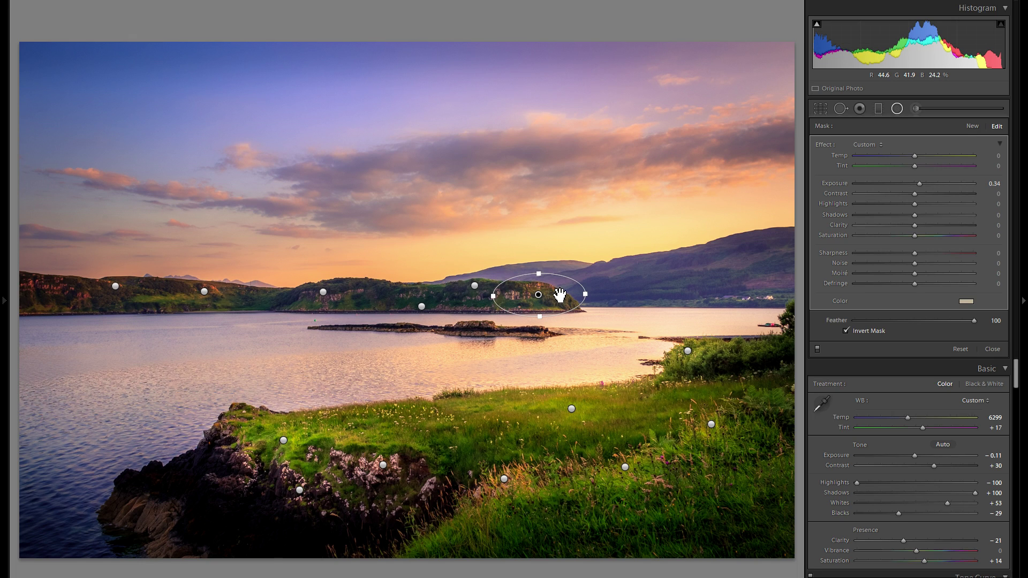
pyautogui.click(421, 306)
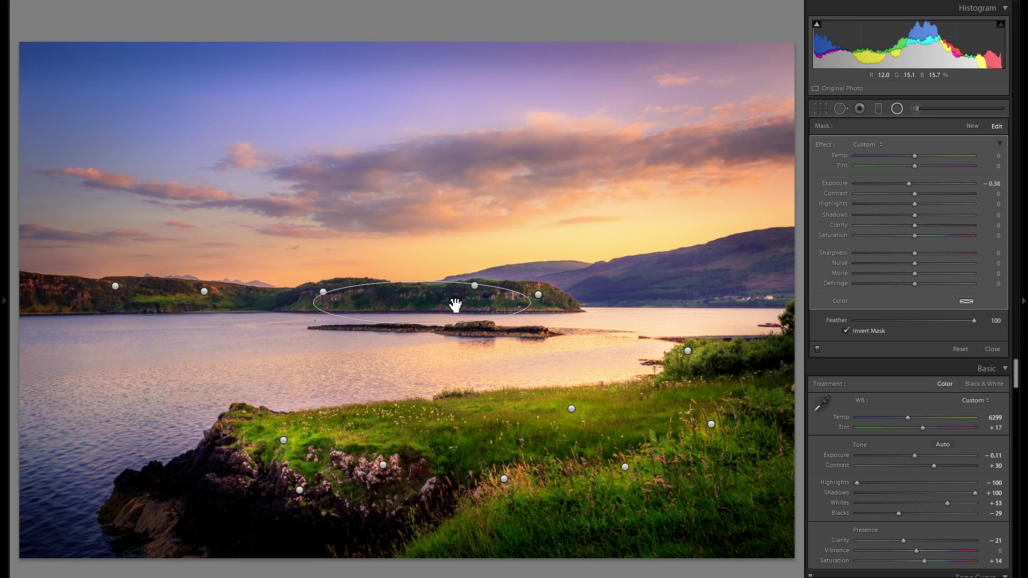
# Duplicate the darkening shoreline filter twice, placing the copies along the base of the distant hills further left
pyautogui.rightClick(455, 305)
pyautogui.click(469, 305)
pyautogui.moveTo(330, 310); pyautogui.dragTo(287, 305)
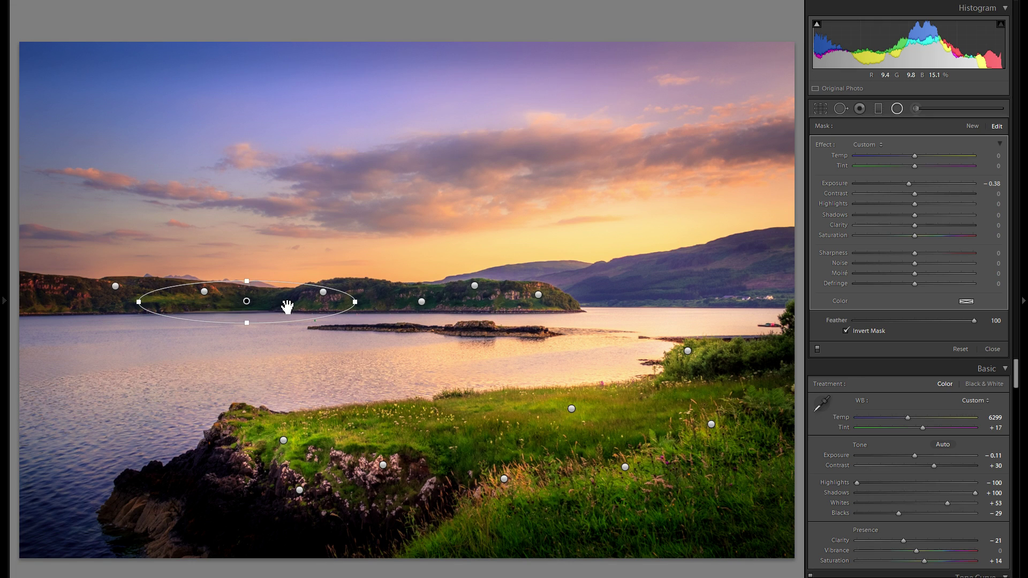
pyautogui.rightClick(321, 308)
pyautogui.click(327, 313)
pyautogui.moveTo(278, 304); pyautogui.dragTo(97, 304)
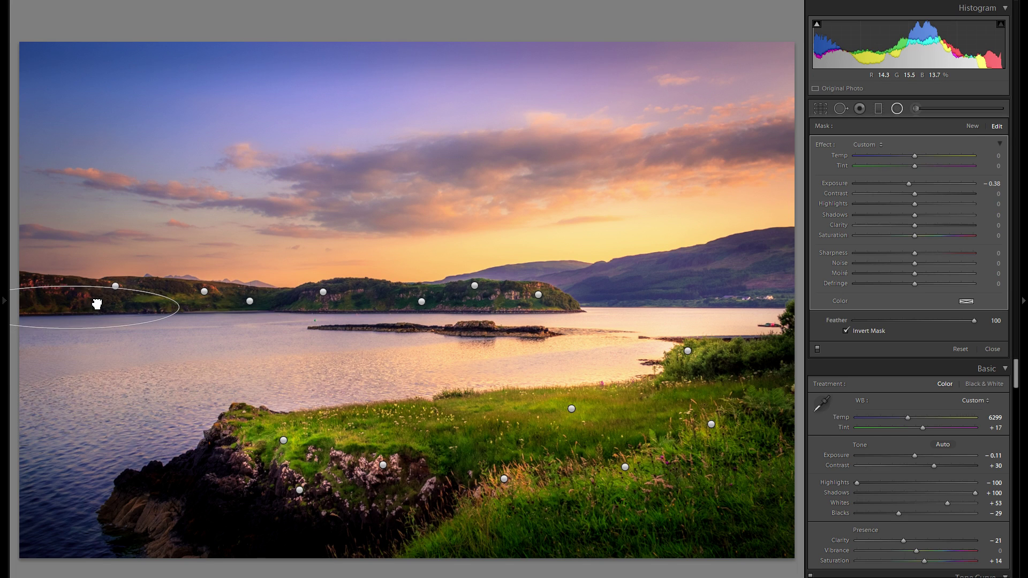
# Duplicate the darkening filter onto the left part of the small rocky islet and set its exposure to −0.23
pyautogui.rightClick(133, 310)
pyautogui.click(143, 315)
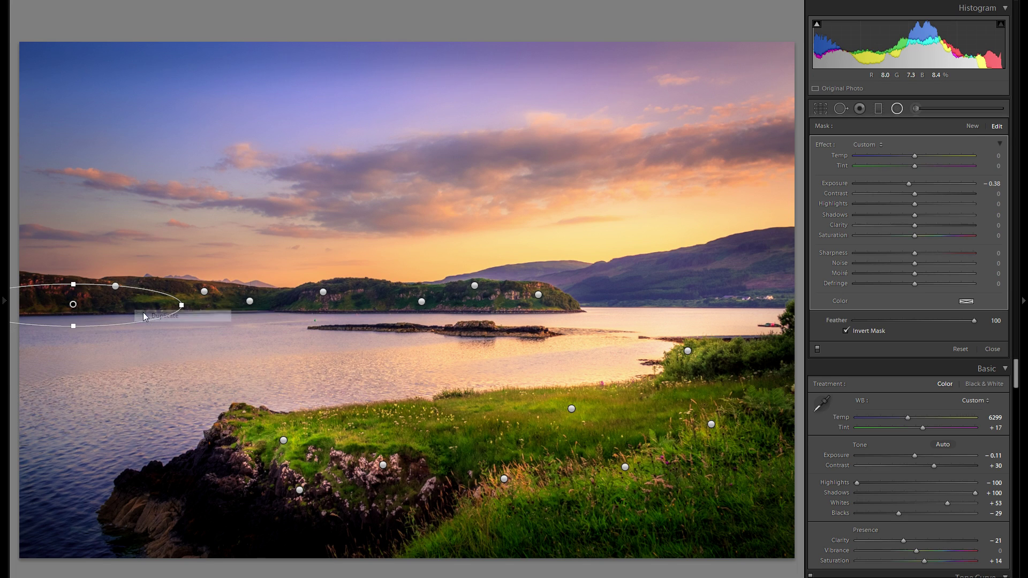
pyautogui.moveTo(442, 329); pyautogui.dragTo(430, 341)
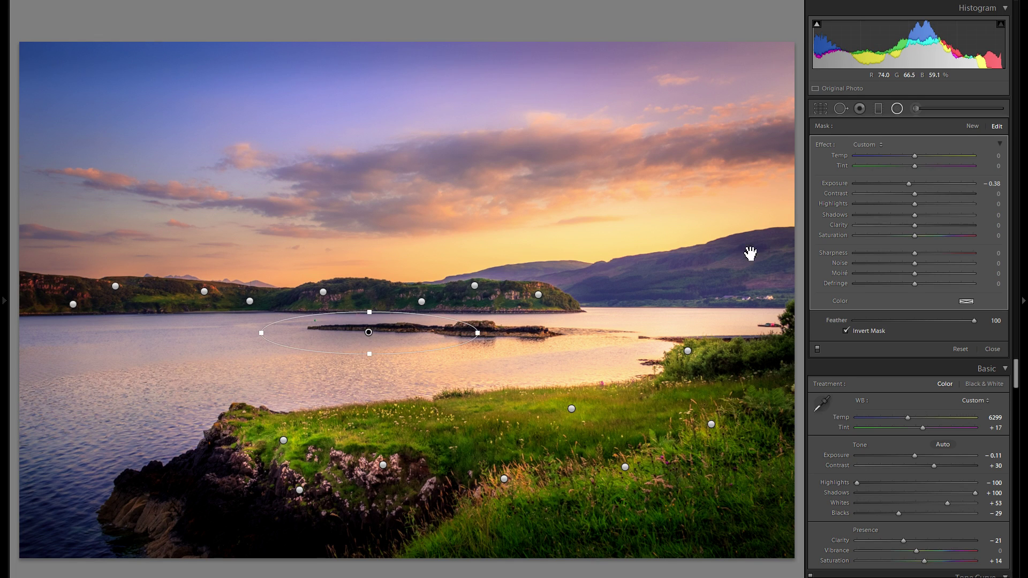
pyautogui.click(913, 183)
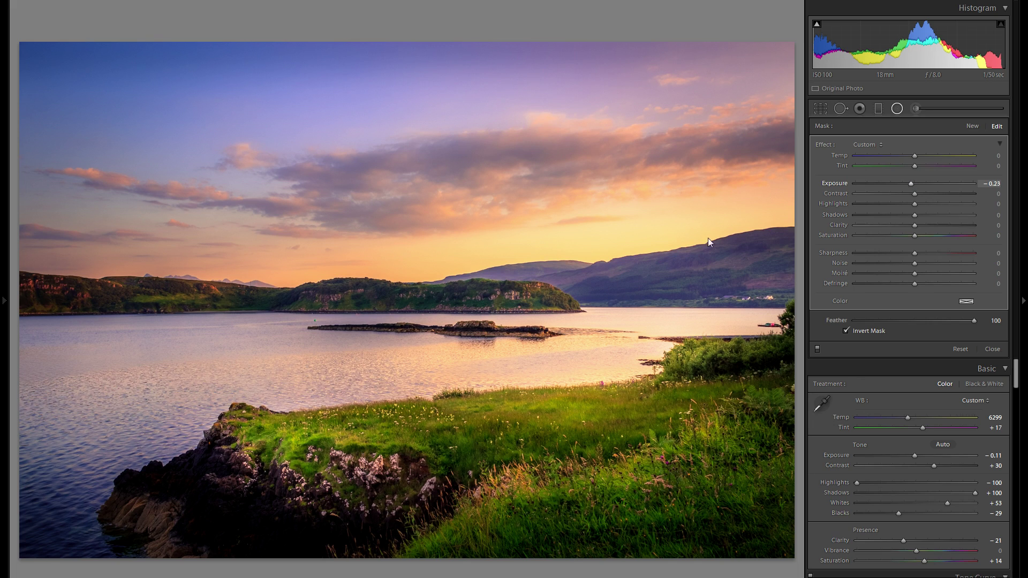
# Duplicate the islet filter onto the central grass, the lower-right grass and the water right of the islet, enlarging and tilting the water copy
pyautogui.rightClick(410, 332)
pyautogui.click(420, 337)
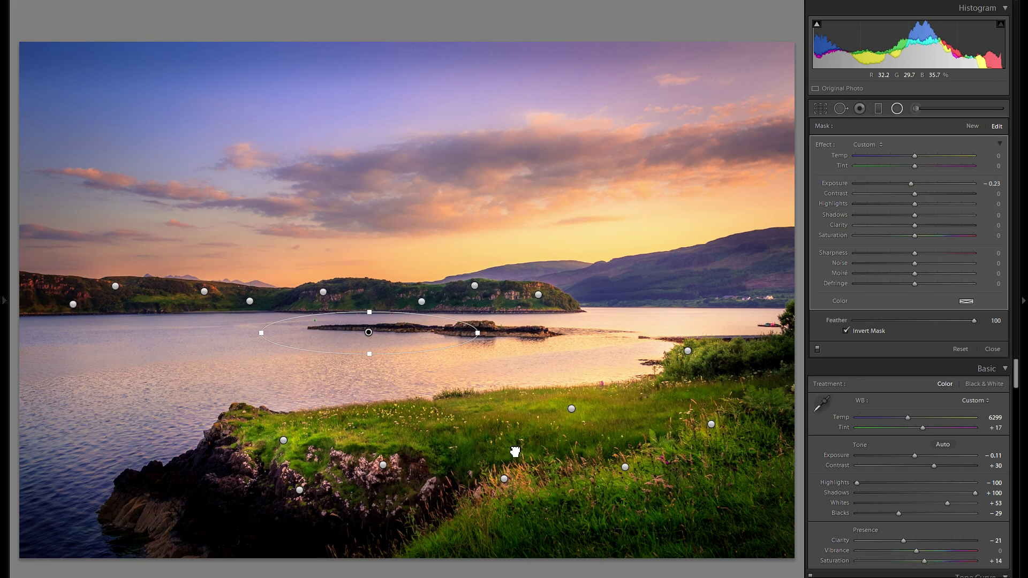
pyautogui.moveTo(409, 340); pyautogui.dragTo(743, 506)
pyautogui.rightClick(772, 509)
pyautogui.click(779, 514)
pyautogui.moveTo(715, 497); pyautogui.dragTo(607, 299)
pyautogui.moveTo(653, 352); pyautogui.dragTo(716, 301)
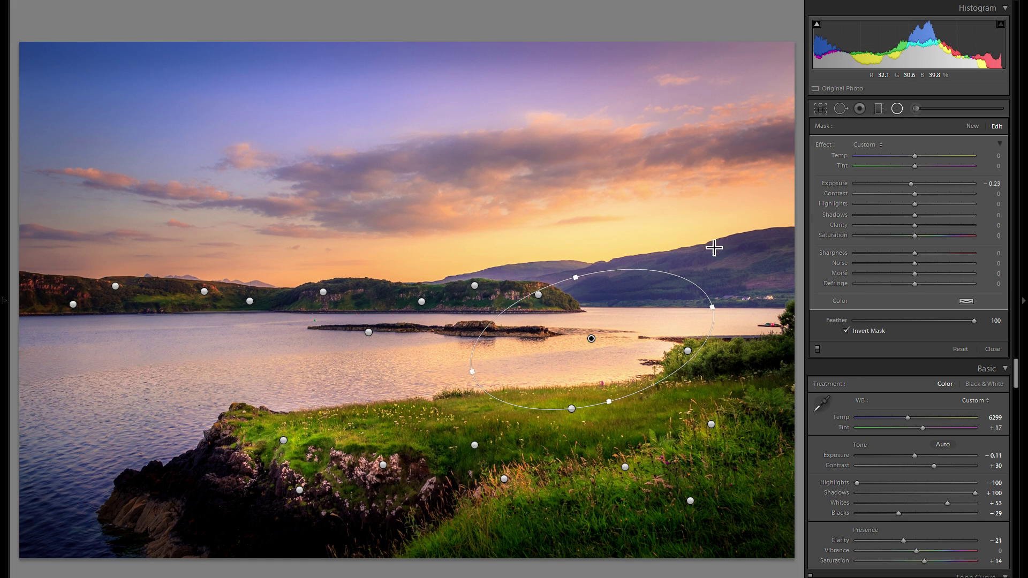
# Draw a new radial filter with exposure −0.38 over the clifftop grass, tilt it along the slope and shift it toward the central meadow
pyautogui.click(972, 127)
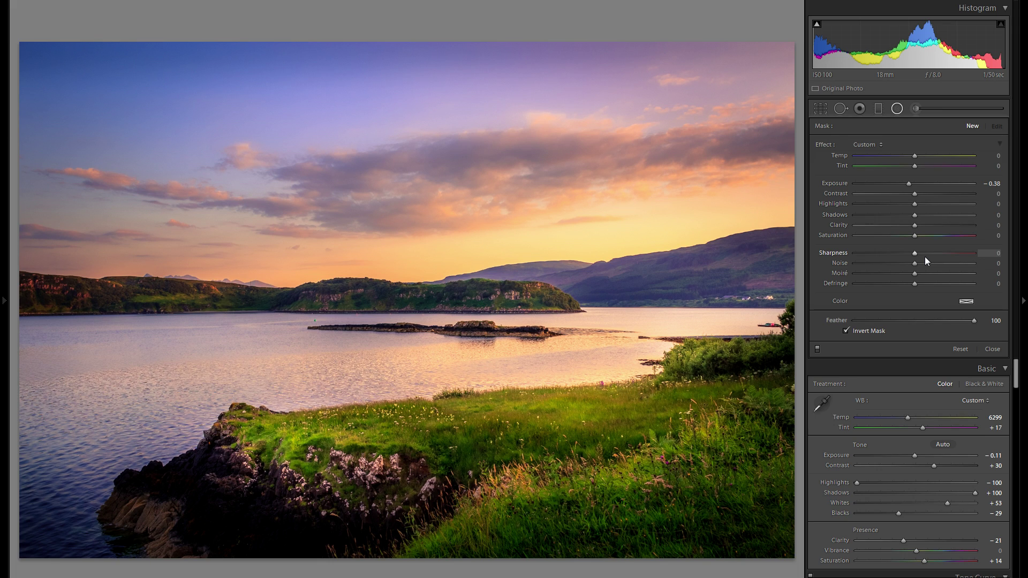
pyautogui.moveTo(370, 414)
pyautogui.mouseDown()
pyautogui.moveTo(478, 467)
pyautogui.moveTo(484, 459)
pyautogui.mouseUp()
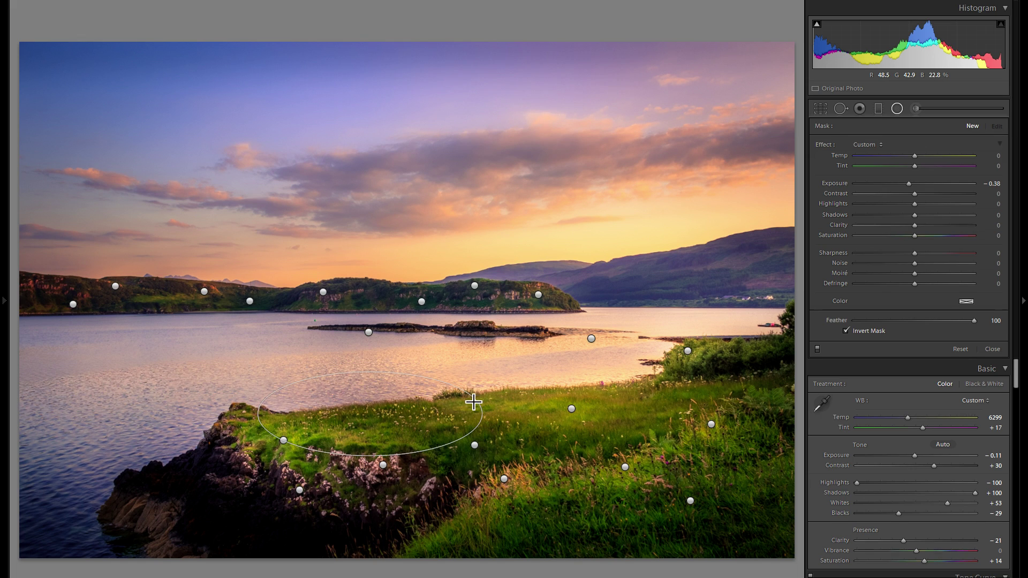
pyautogui.moveTo(479, 409); pyautogui.dragTo(481, 429)
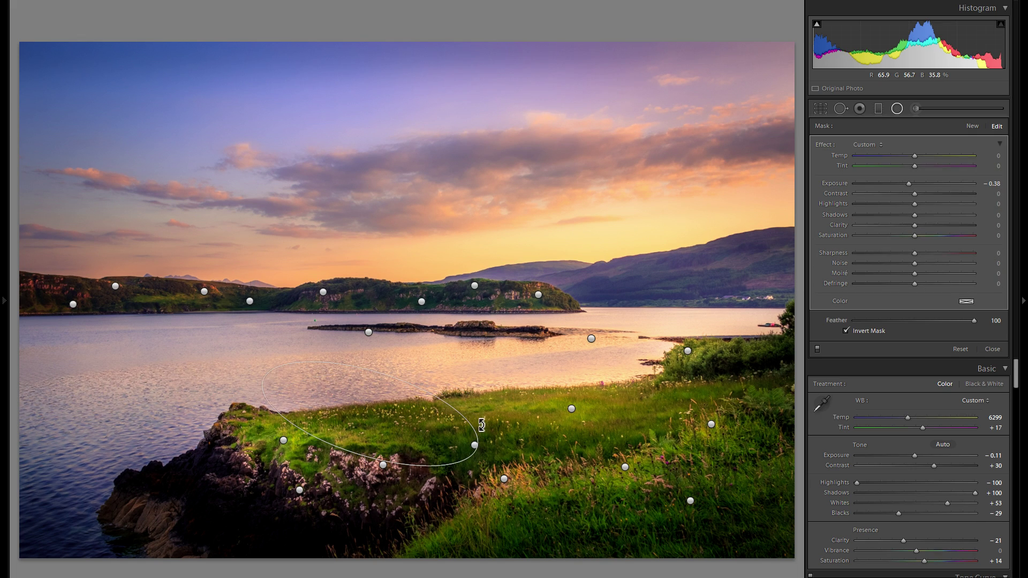
pyautogui.moveTo(469, 433); pyautogui.dragTo(471, 432)
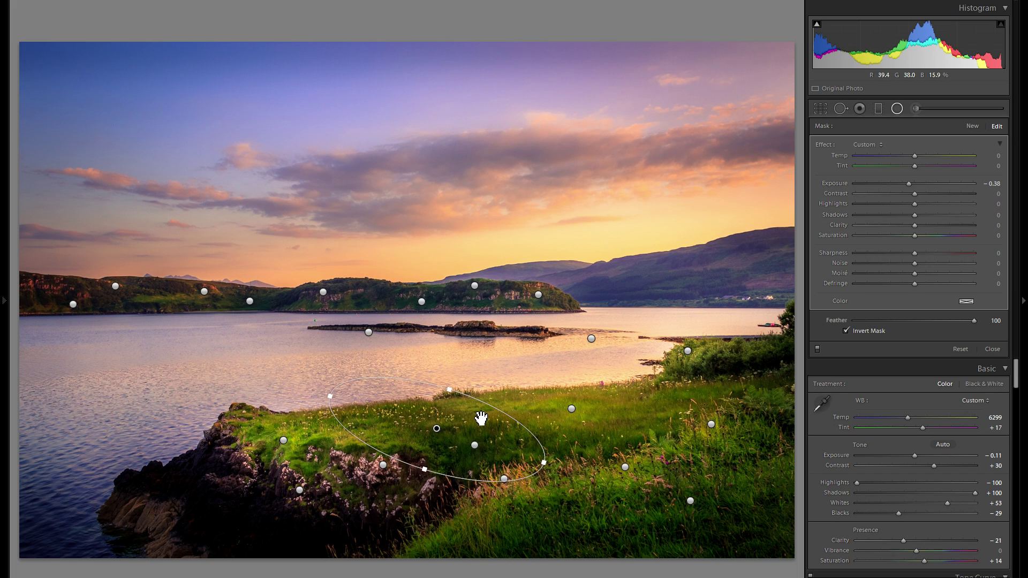
# Draw a new wide radial filter over the bright sky above the headland and set its exposure to 0.34
pyautogui.click(973, 126)
pyautogui.moveTo(916, 184); pyautogui.dragTo(918, 185)
pyautogui.moveTo(418, 215); pyautogui.dragTo(632, 274)
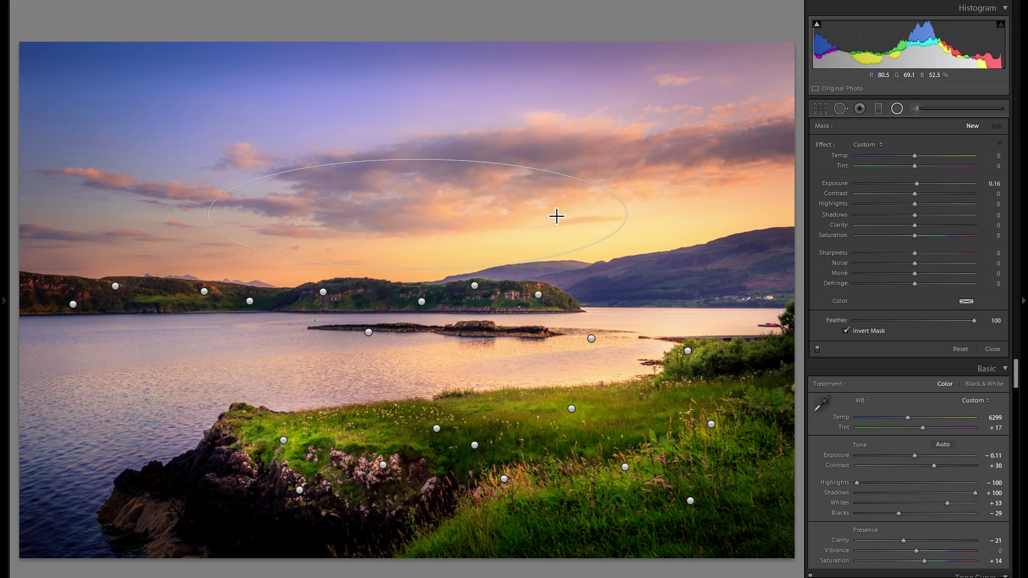
pyautogui.moveTo(533, 217); pyautogui.dragTo(554, 230)
pyautogui.rightClick(566, 228)
pyautogui.click(578, 235)
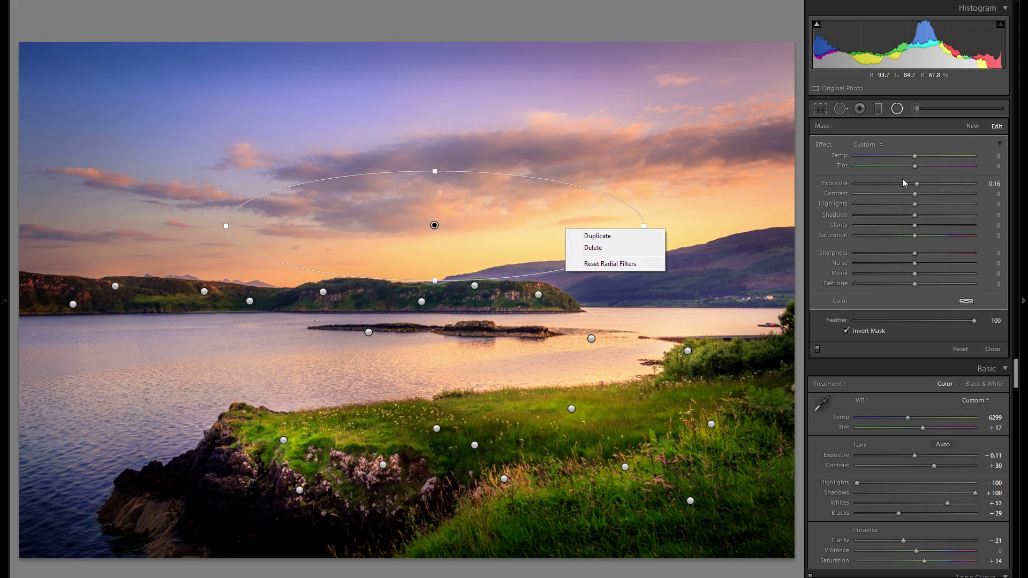
pyautogui.moveTo(918, 184); pyautogui.dragTo(921, 185)
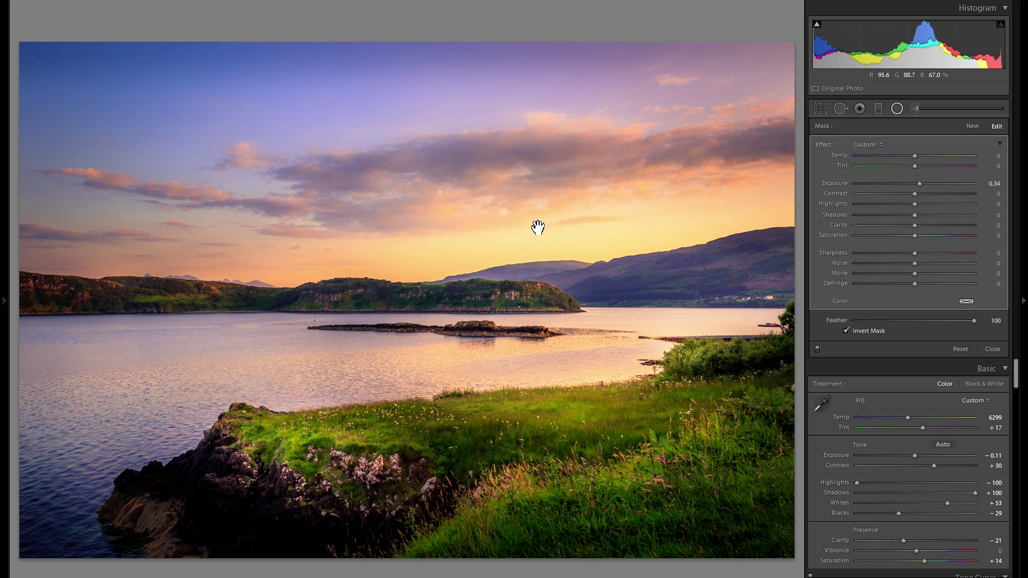
pyautogui.moveTo(574, 230); pyautogui.dragTo(580, 230)
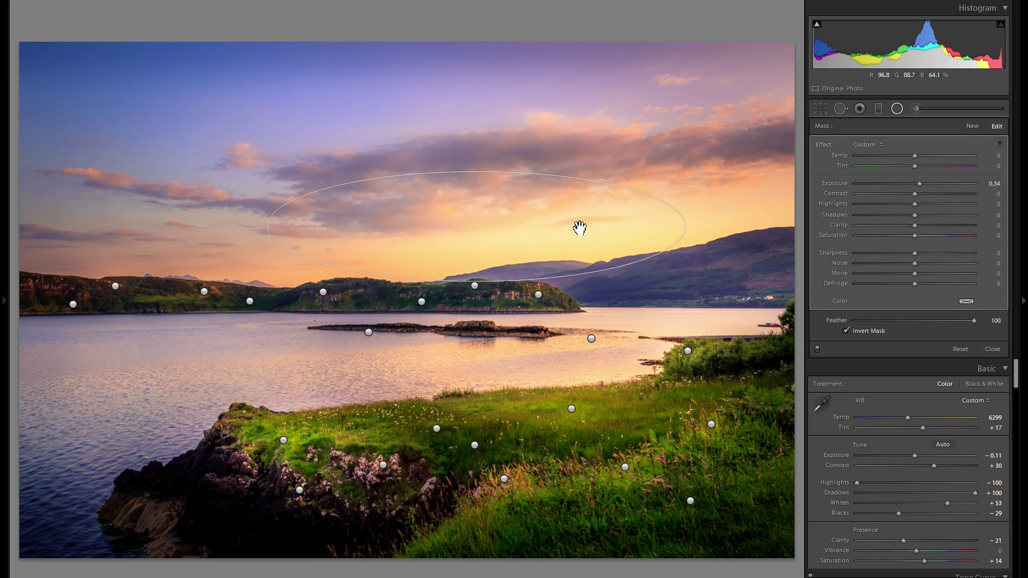
# Duplicate the sky filter onto the upper-right clouds with exposure 0.23, and set the original sky filter's exposure to 0.16
pyautogui.rightClick(600, 227)
pyautogui.click(637, 236)
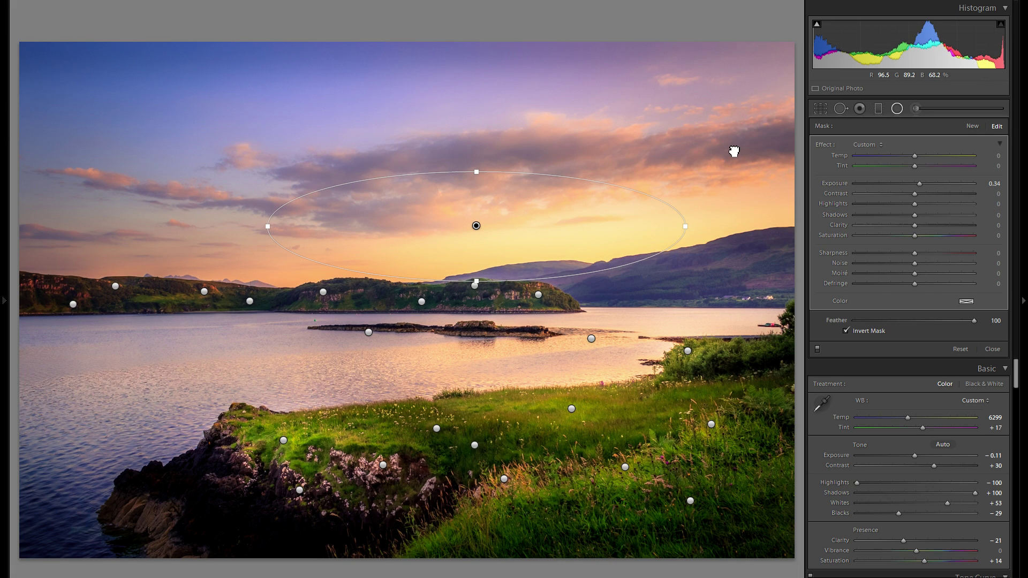
pyautogui.moveTo(734, 152); pyautogui.dragTo(741, 153)
pyautogui.moveTo(918, 183); pyautogui.dragTo(918, 184)
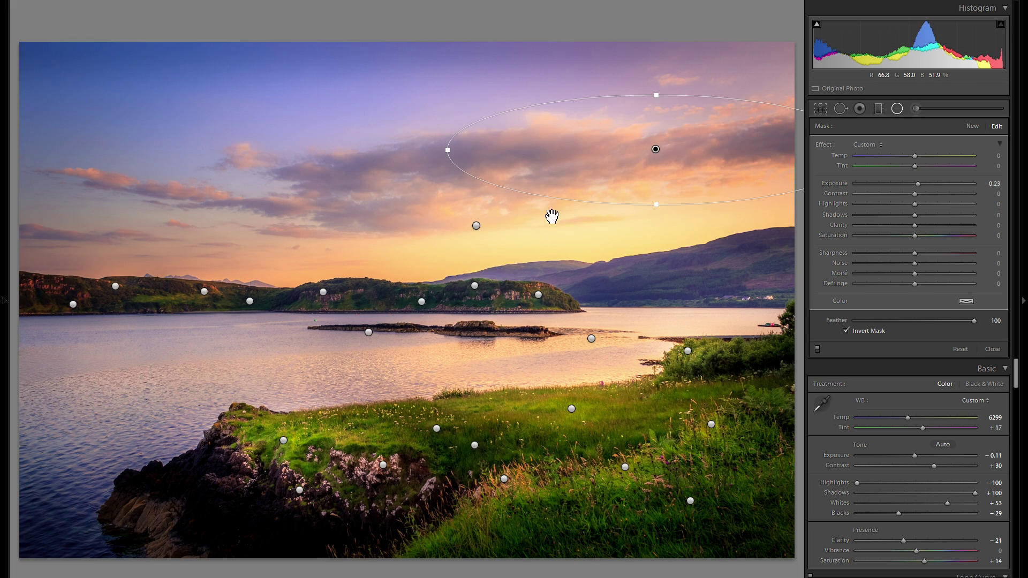
pyautogui.click(476, 225)
pyautogui.moveTo(920, 183); pyautogui.dragTo(917, 184)
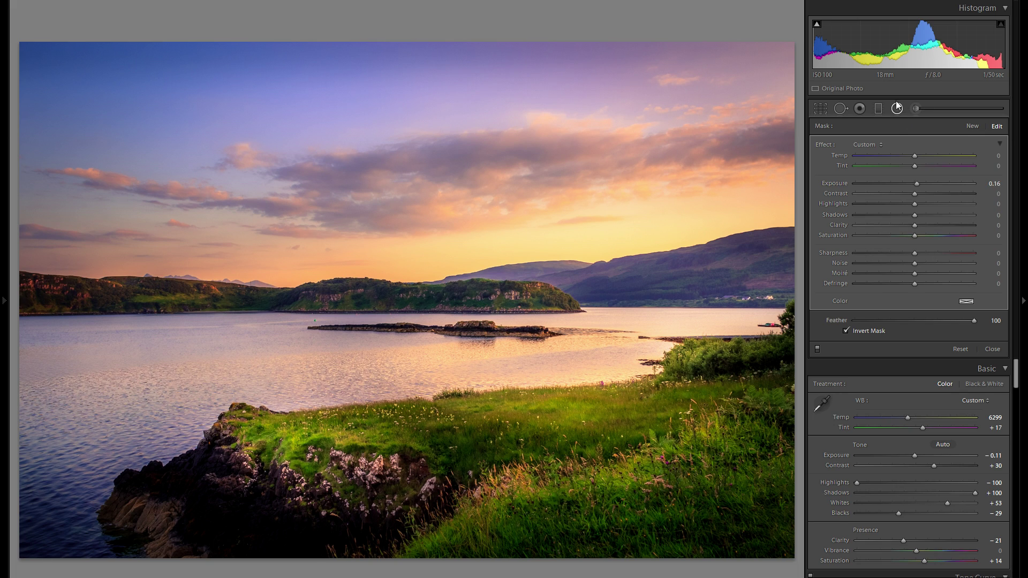
# Compare the photo with and without all the radial filters and close the Radial Filter tool
pyautogui.click(817, 350)
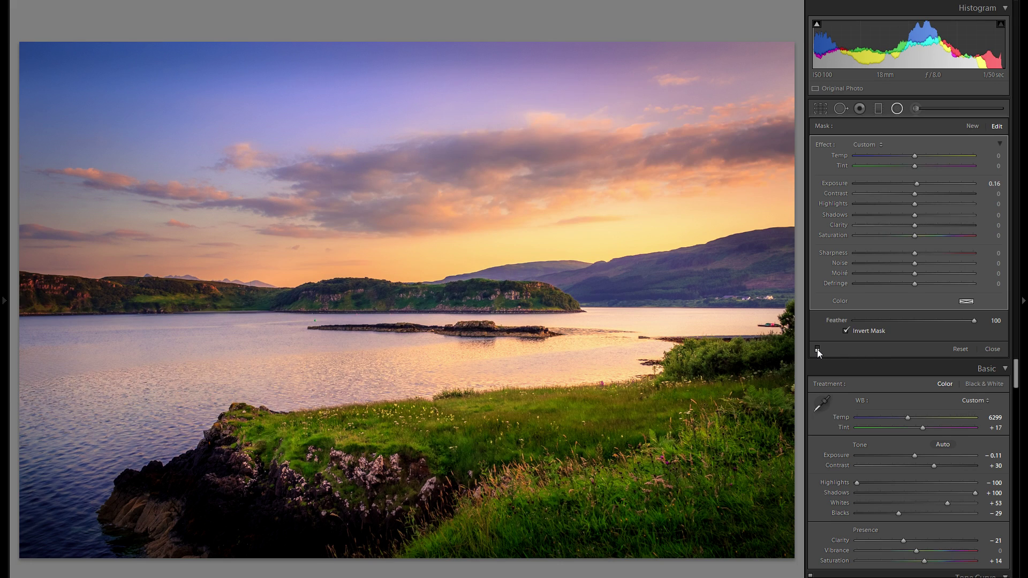
pyautogui.click(818, 349)
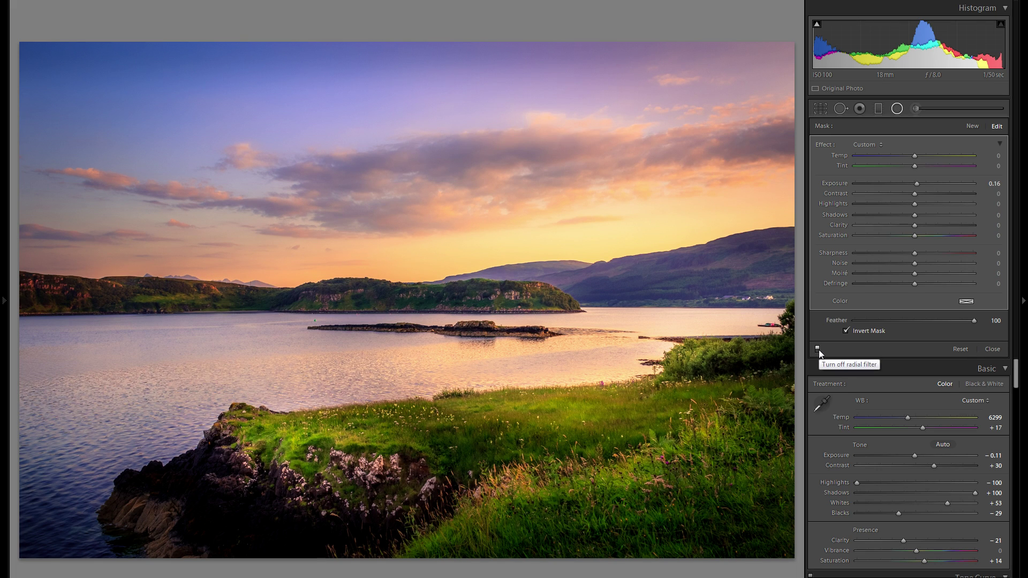
pyautogui.click(818, 350)
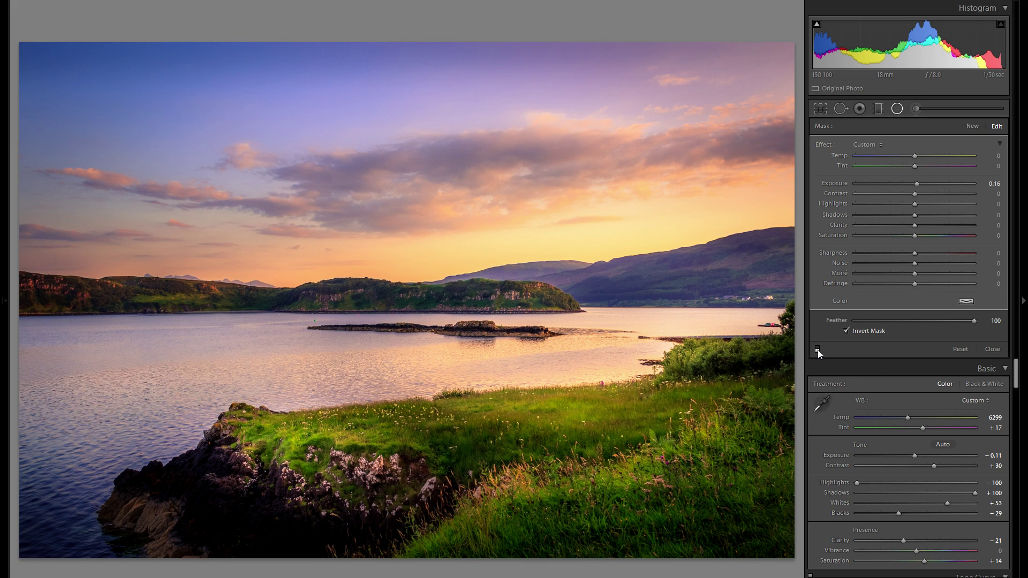
pyautogui.click(818, 350)
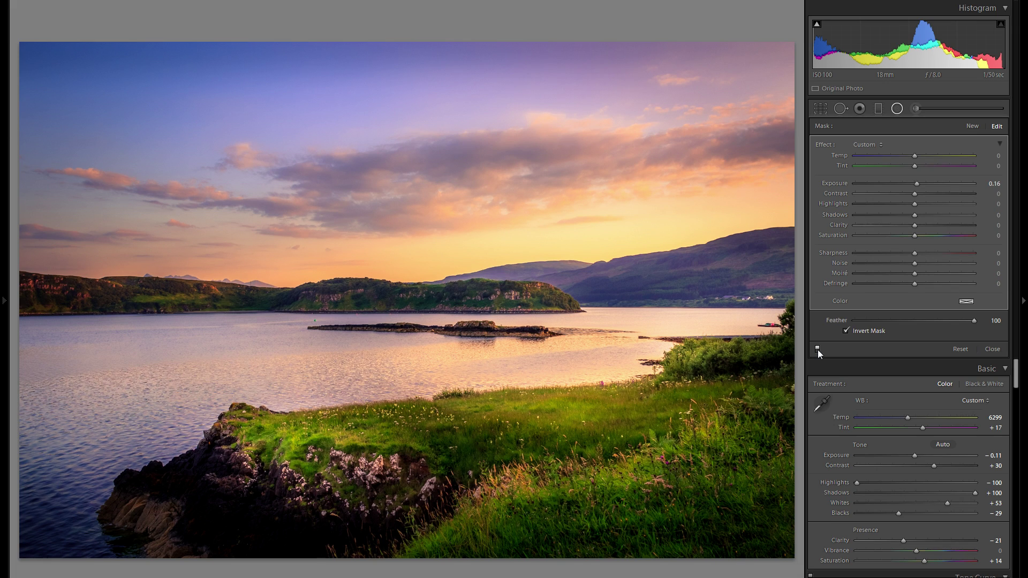
pyautogui.click(818, 350)
pyautogui.click(902, 112)
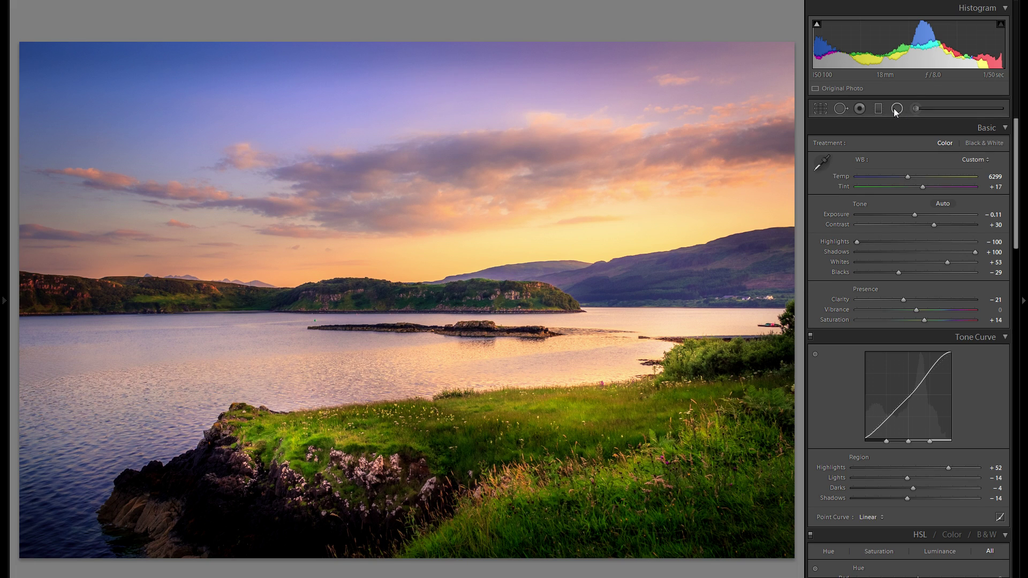
# Draw a wide radial filter over the low sky above the far-left hills, tinted with hue 30 and saturation 34, with all adjustment sliders at zero
pyautogui.click(896, 109)
pyautogui.doubleClick(842, 184)
pyautogui.click(966, 302)
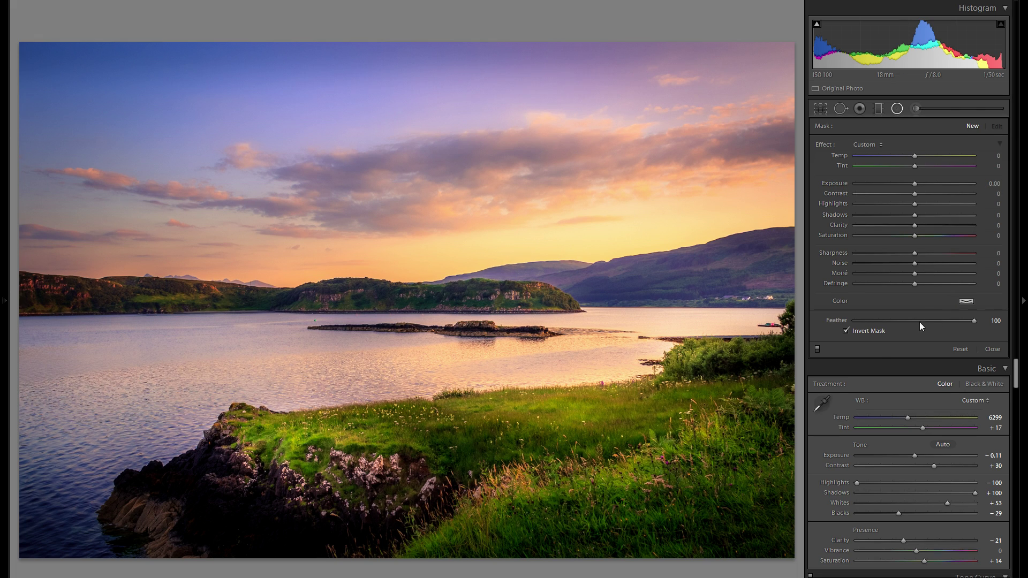
pyautogui.moveTo(832, 325); pyautogui.dragTo(832, 332)
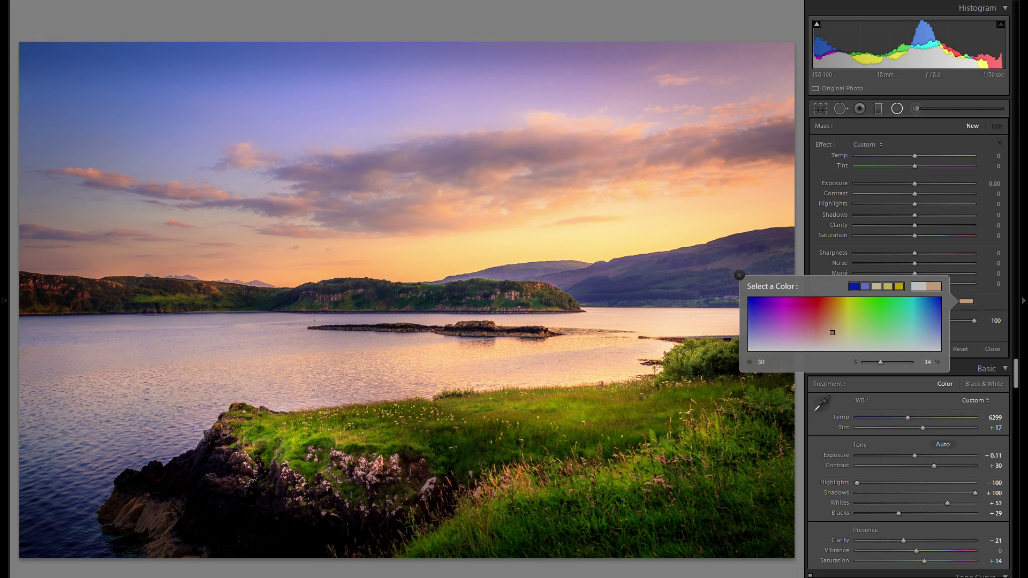
pyautogui.click(740, 276)
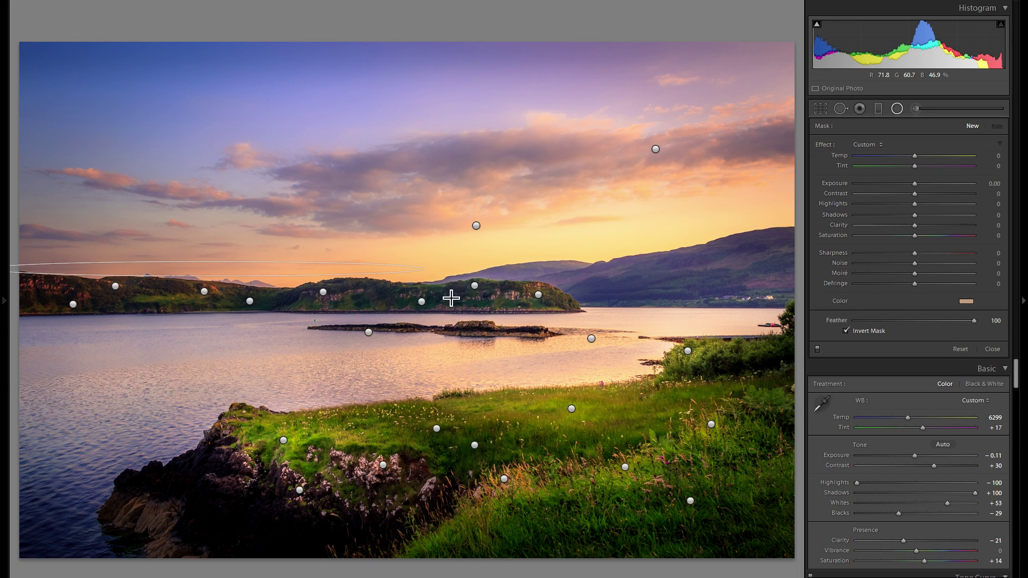
pyautogui.click(355, 275)
pyautogui.moveTo(355, 273); pyautogui.dragTo(355, 267)
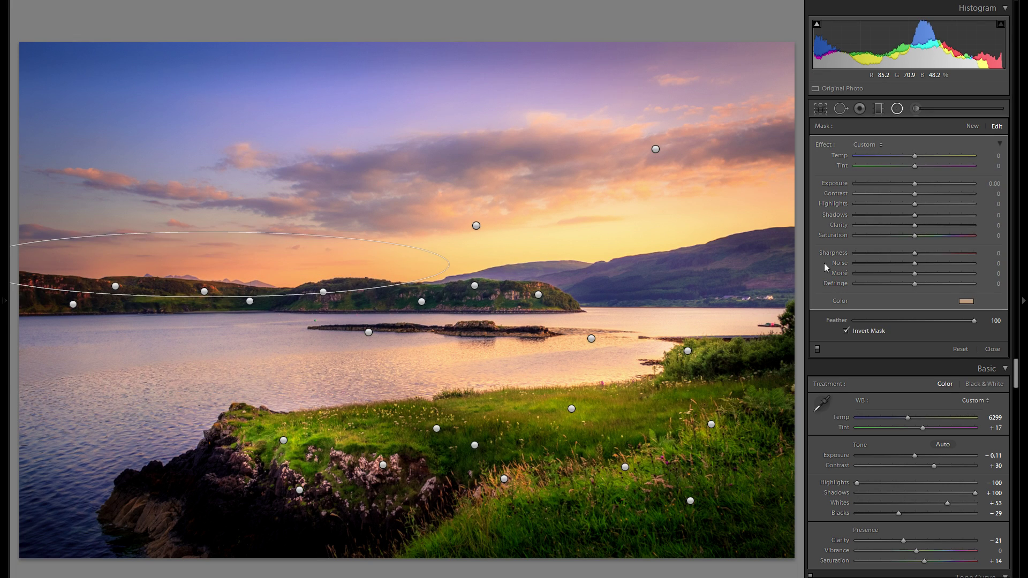
pyautogui.moveTo(915, 236); pyautogui.dragTo(925, 236)
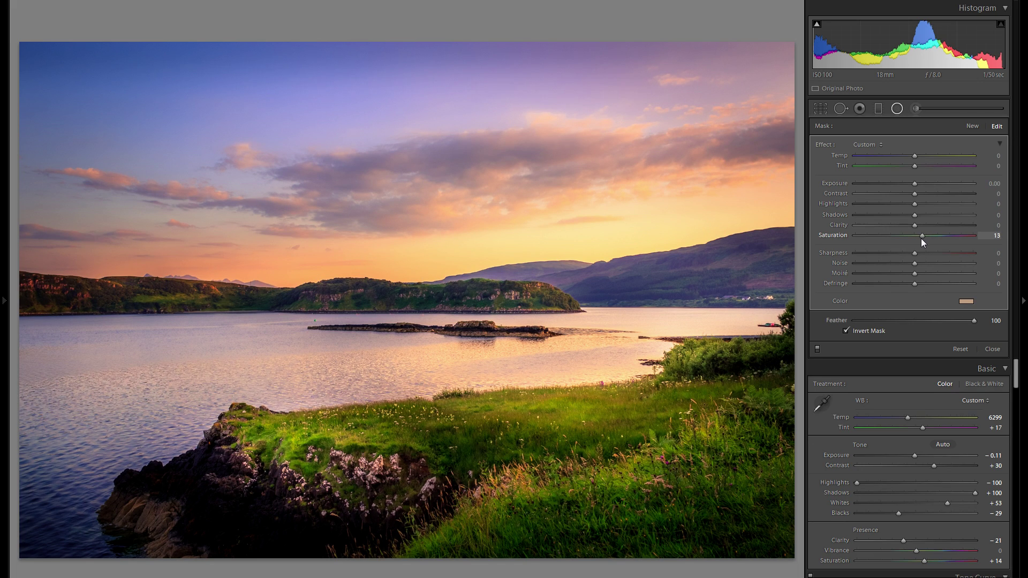
pyautogui.doubleClick(840, 236)
# Duplicate the tinted filter onto the bright sky above the right-hand mountains and set its color to hue 47, saturation 41
pyautogui.rightClick(333, 263)
pyautogui.click(364, 272)
pyautogui.moveTo(341, 273); pyautogui.dragTo(857, 214)
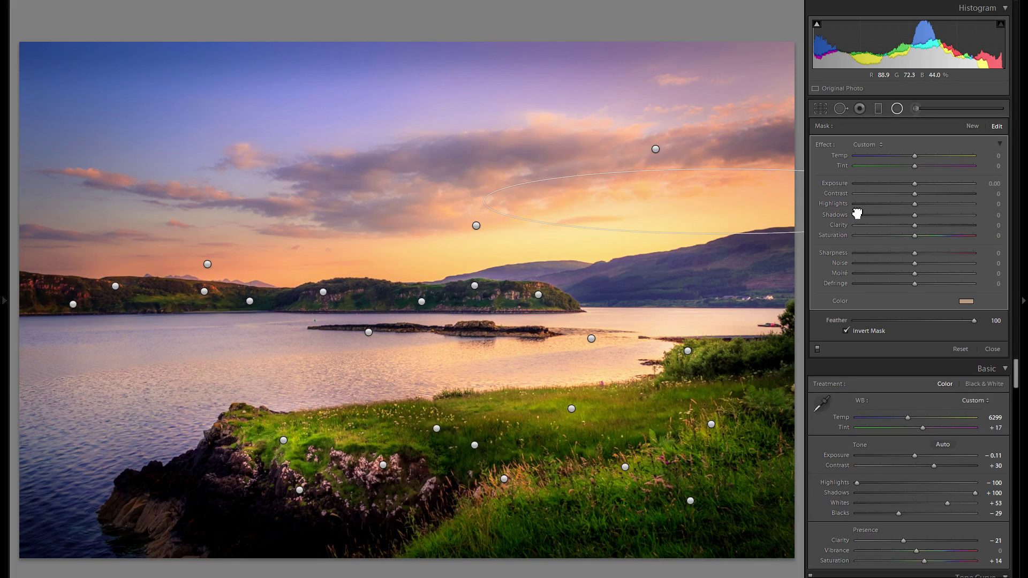
pyautogui.click(966, 302)
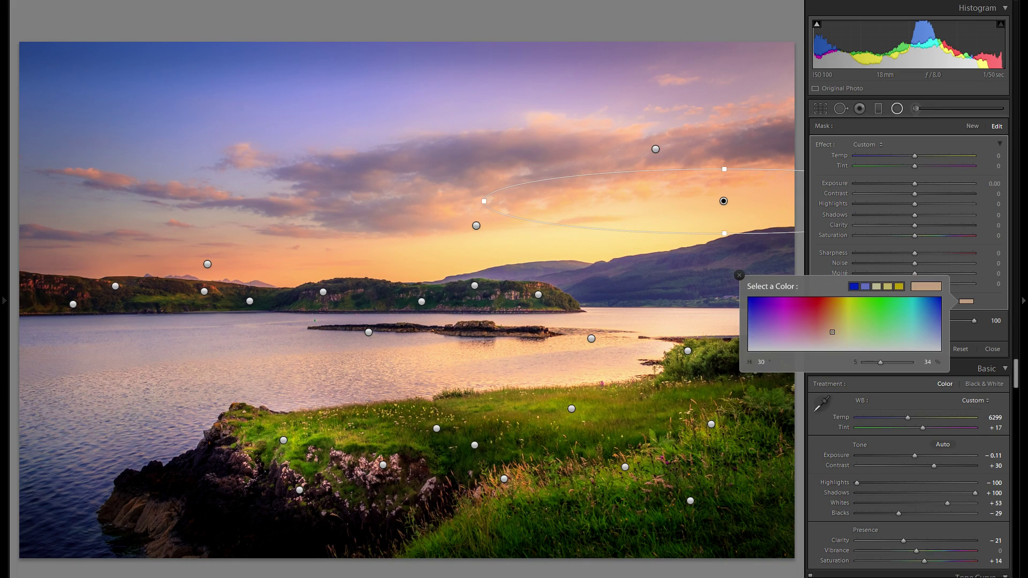
pyautogui.moveTo(832, 332); pyautogui.dragTo(841, 329)
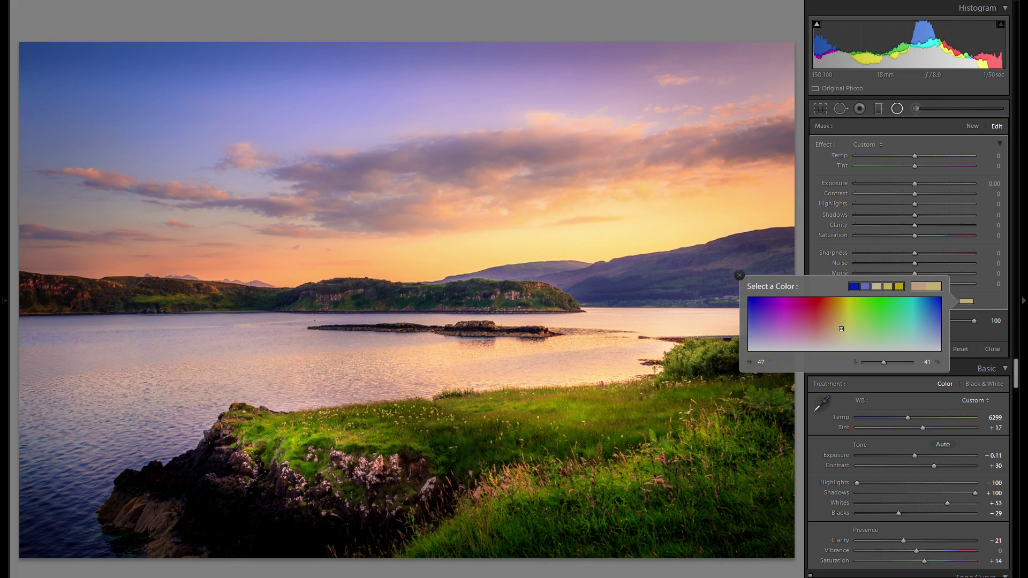
pyautogui.click(740, 275)
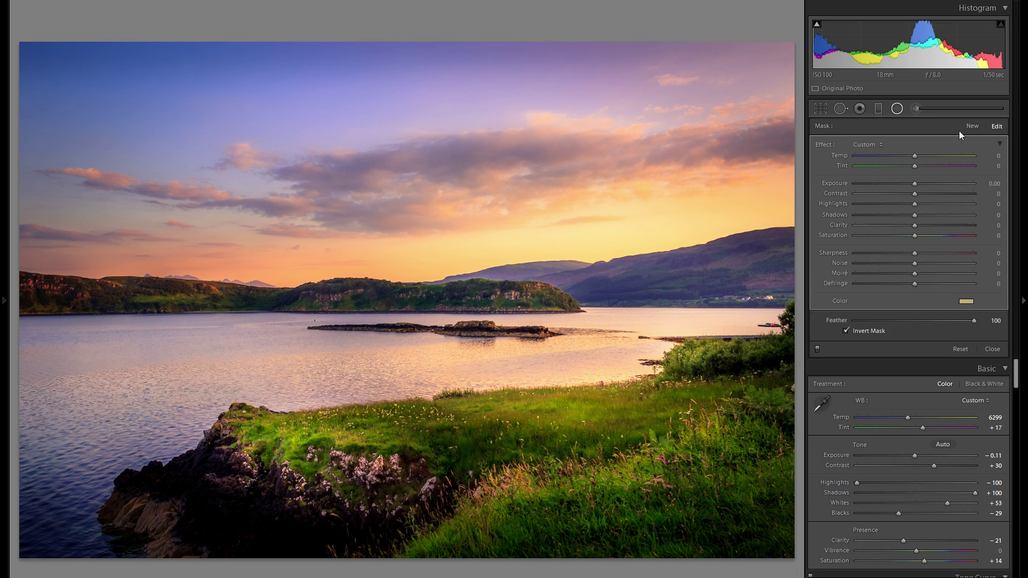
# Draw a new flat, wide radial filter along the upper edge of the central clouds and give it a pale pink-purple tint
pyautogui.click(972, 126)
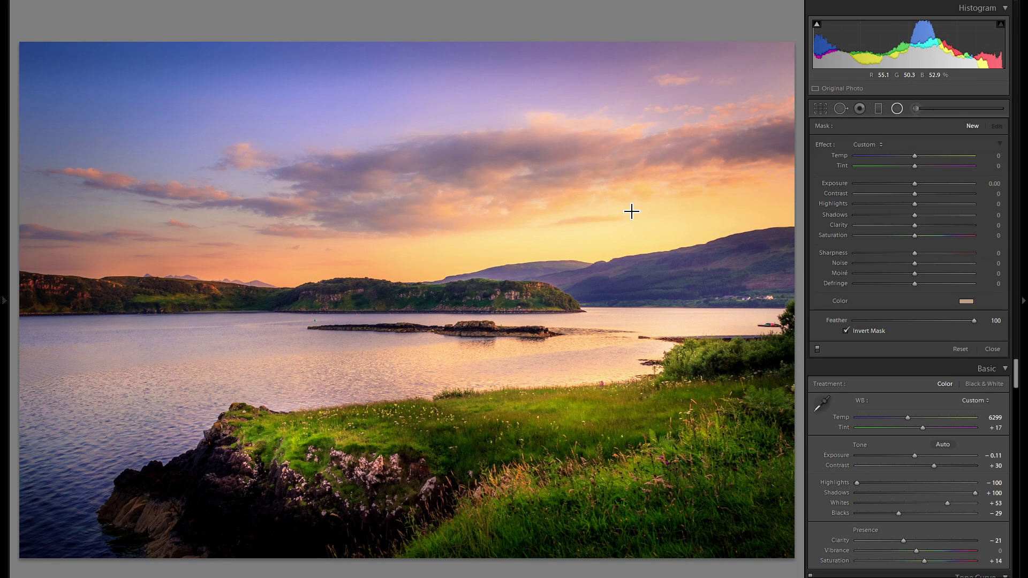
pyautogui.click(570, 138)
pyautogui.moveTo(582, 148); pyautogui.dragTo(580, 151)
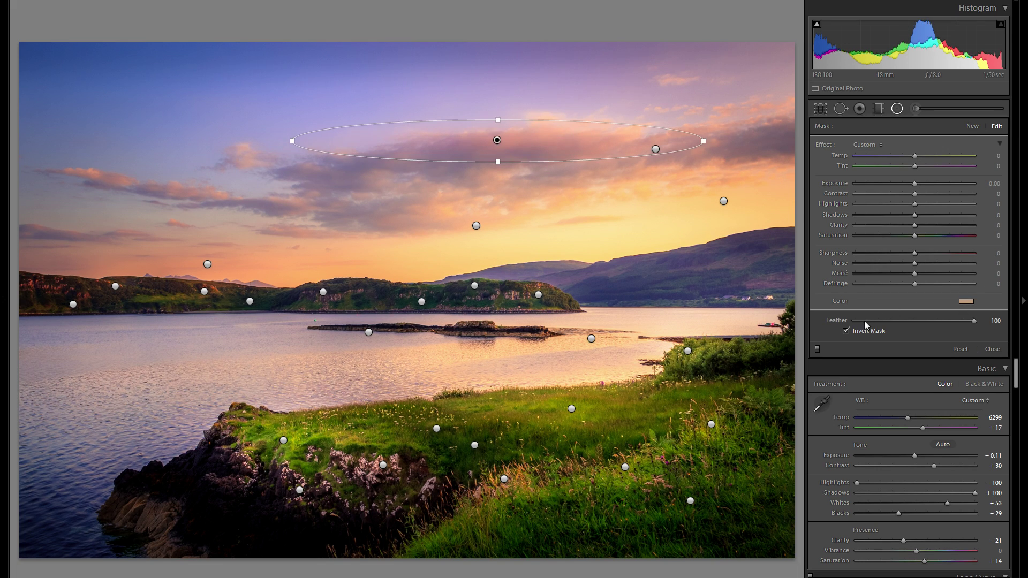
pyautogui.click(967, 302)
pyautogui.click(788, 330)
pyautogui.click(790, 338)
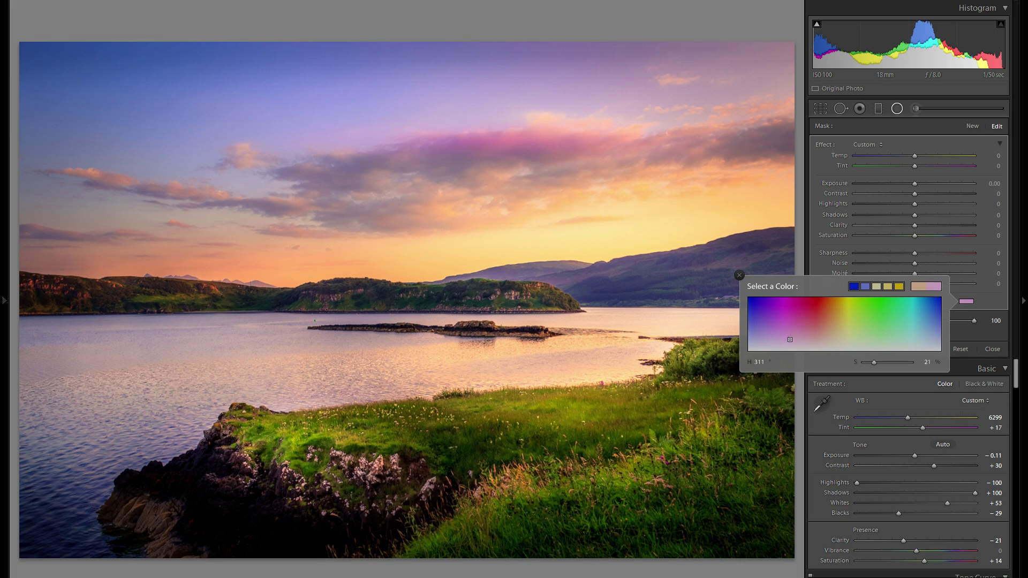
pyautogui.click(787, 344)
pyautogui.click(739, 275)
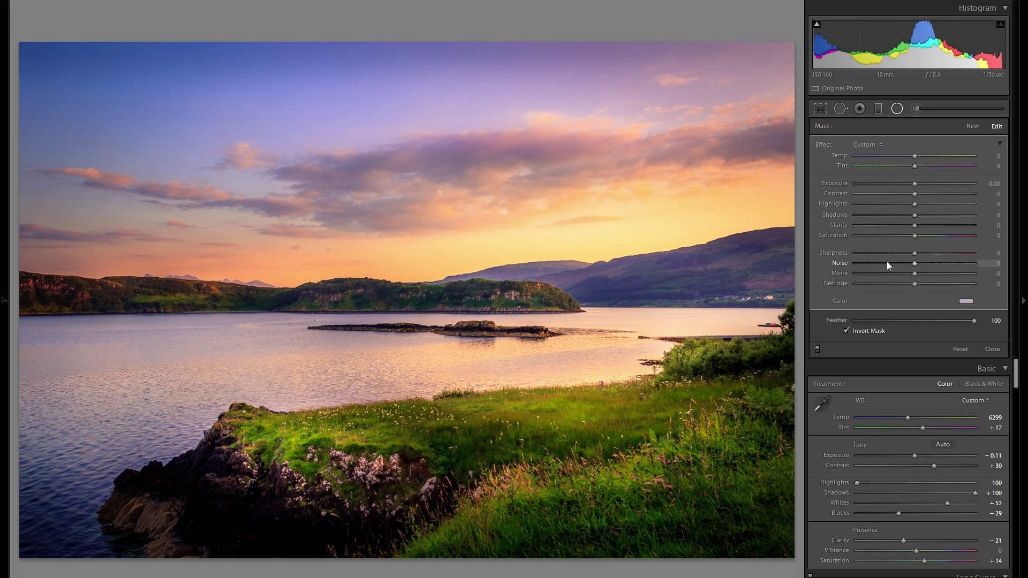
# Paint the water with an Adjustment Brush of size 12, using clarity −47 and no color tint
pyautogui.click(916, 109)
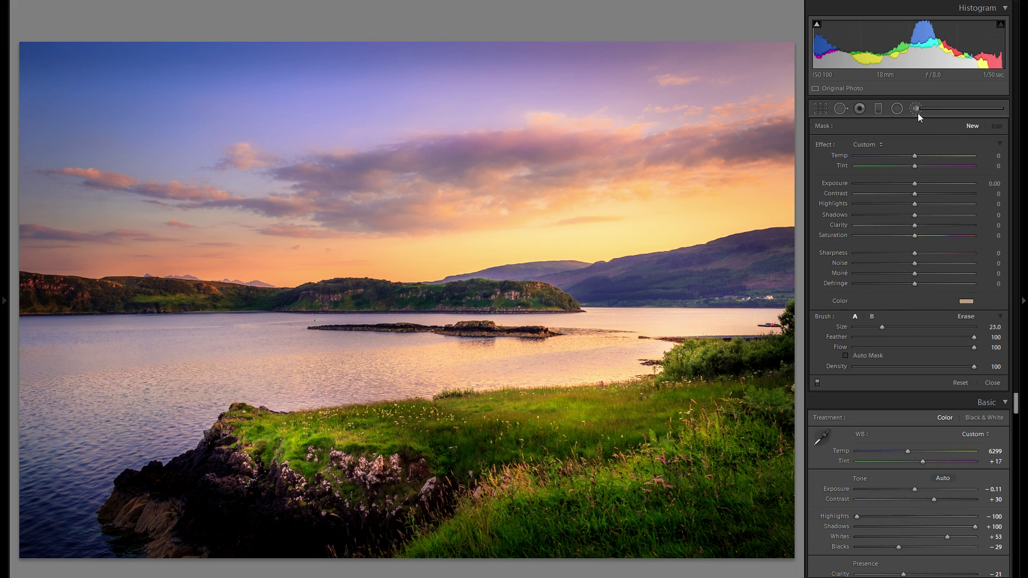
pyautogui.click(966, 301)
pyautogui.moveTo(880, 362); pyautogui.dragTo(861, 362)
pyautogui.click(739, 275)
pyautogui.moveTo(899, 225); pyautogui.dragTo(887, 225)
pyautogui.scroll(-11, 779, 367)
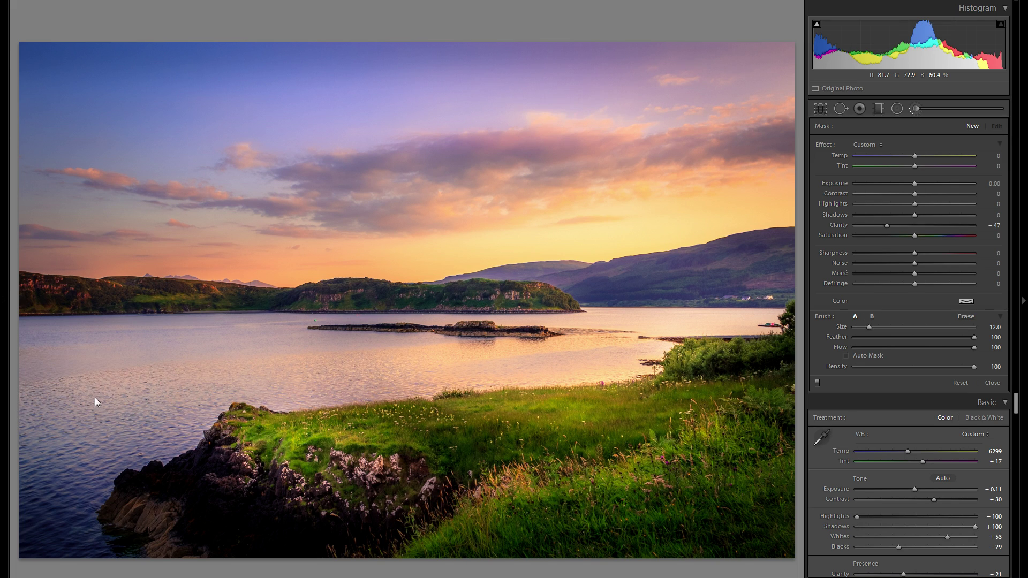
pyautogui.click(594, 354)
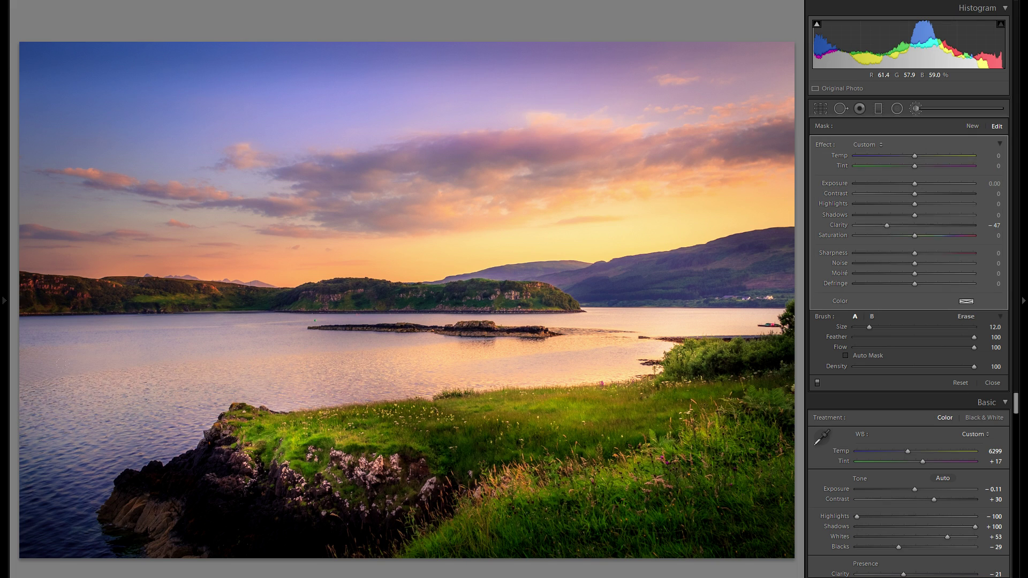
# Delete the brush adjustment on the water, undo the deletion and close the Adjustment Brush
pyautogui.rightClick(594, 355)
pyautogui.click(621, 374)
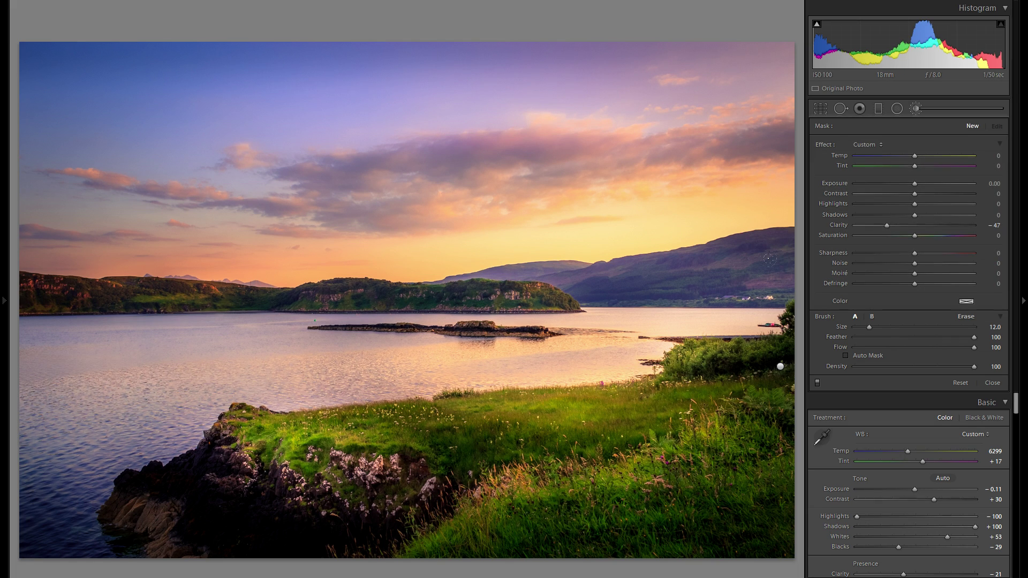
pyautogui.hotkey('ctrl', 'z')
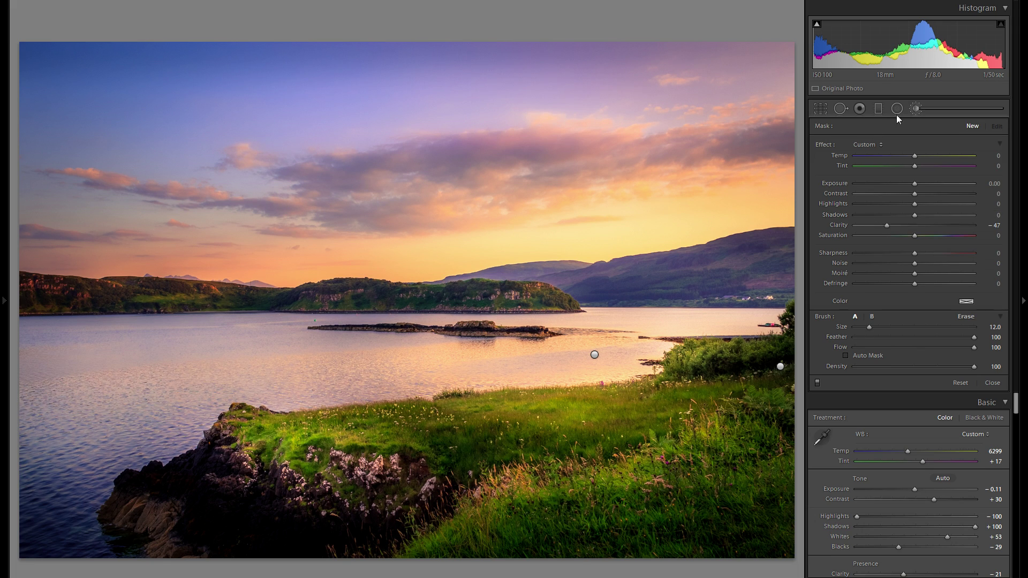
pyautogui.click(914, 110)
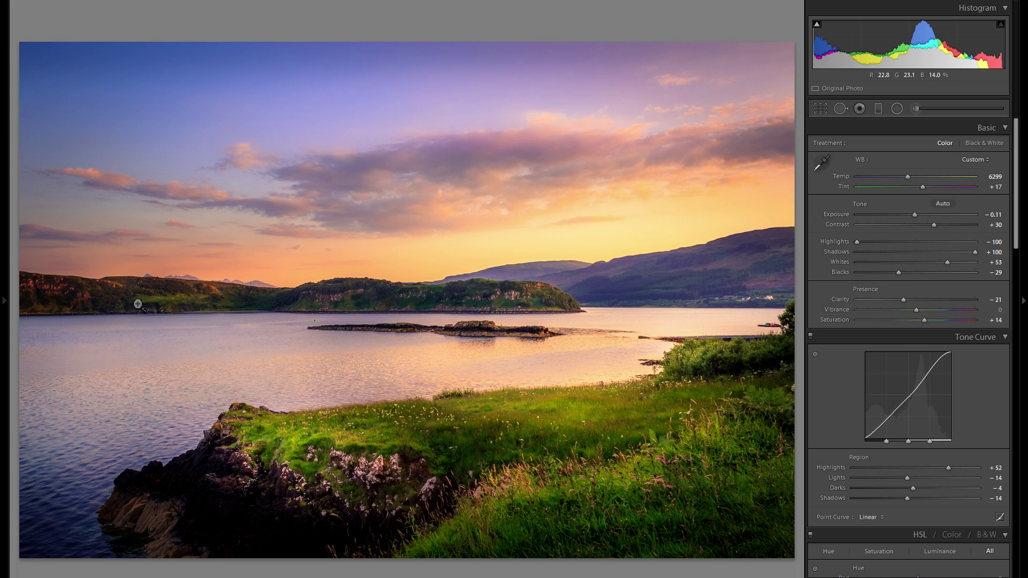
# Compare the edit with the original by restoring the import state from the history and returning to the latest Add Brush Stroke state
pyautogui.click(4, 303)
pyautogui.scroll(-20, 114, 385)
pyautogui.scroll(-15, 88, 491)
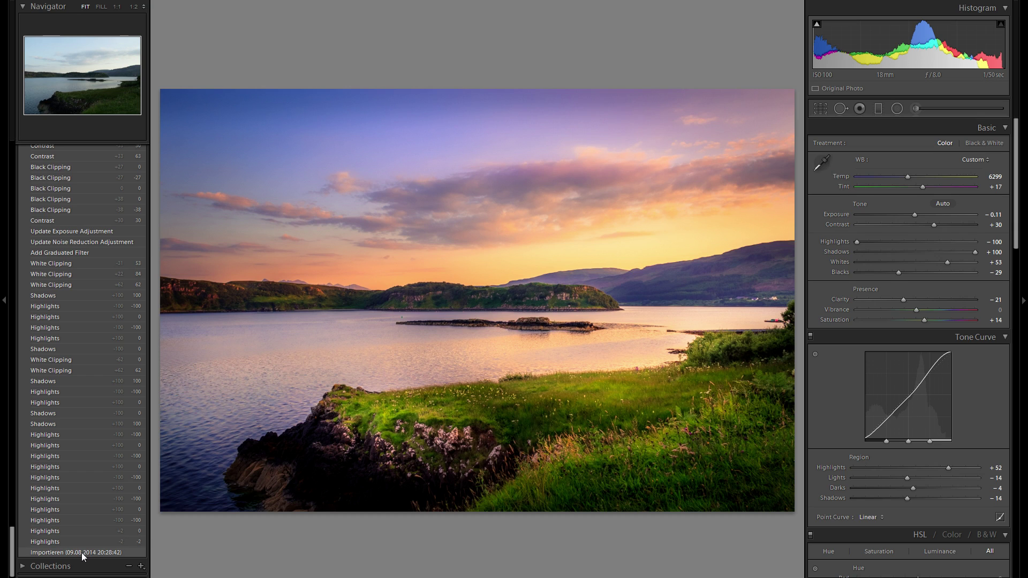
pyautogui.click(78, 553)
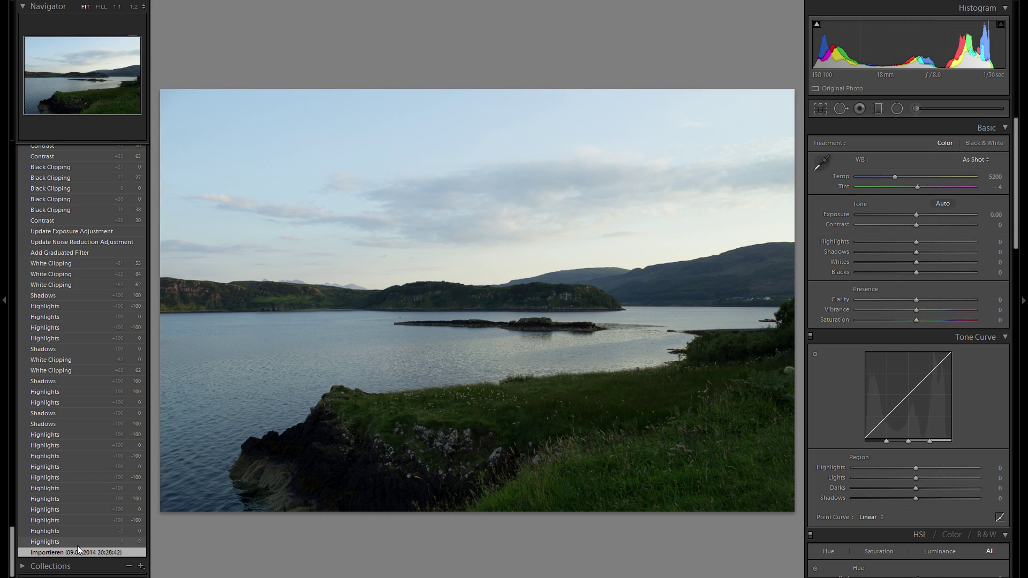
pyautogui.scroll(15, 56, 483)
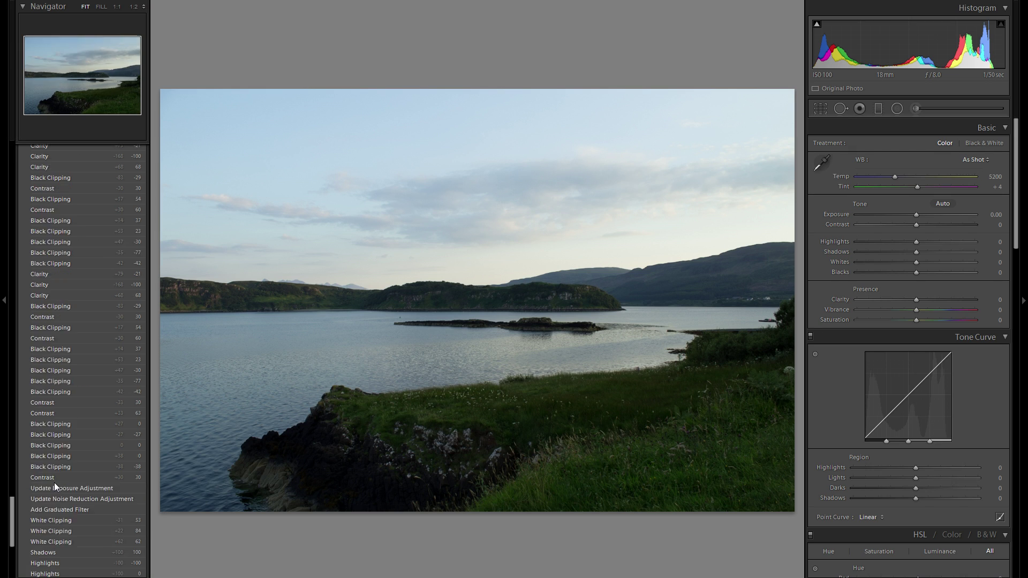
pyautogui.scroll(3, 59, 470)
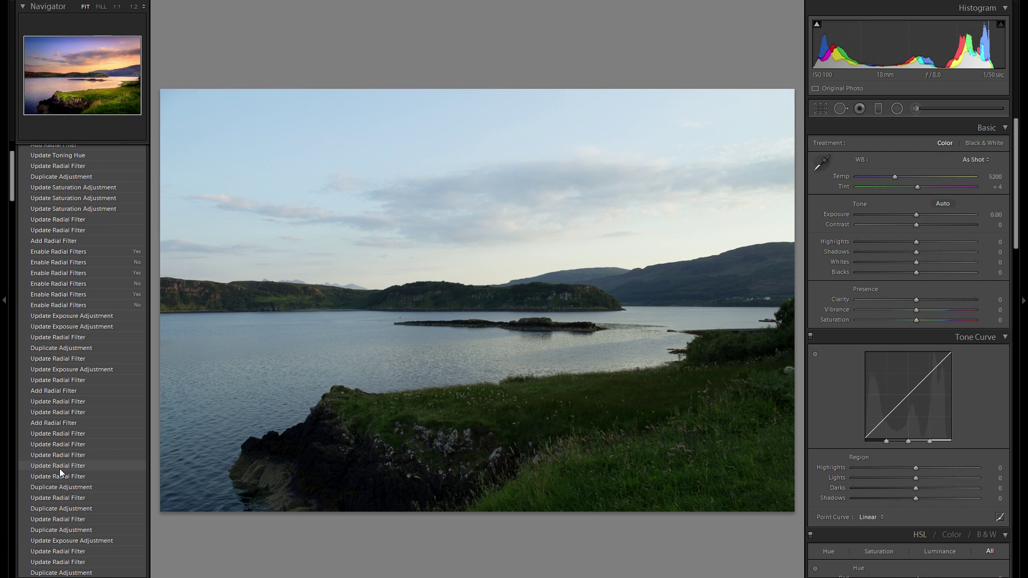
pyautogui.scroll(3, 79, 332)
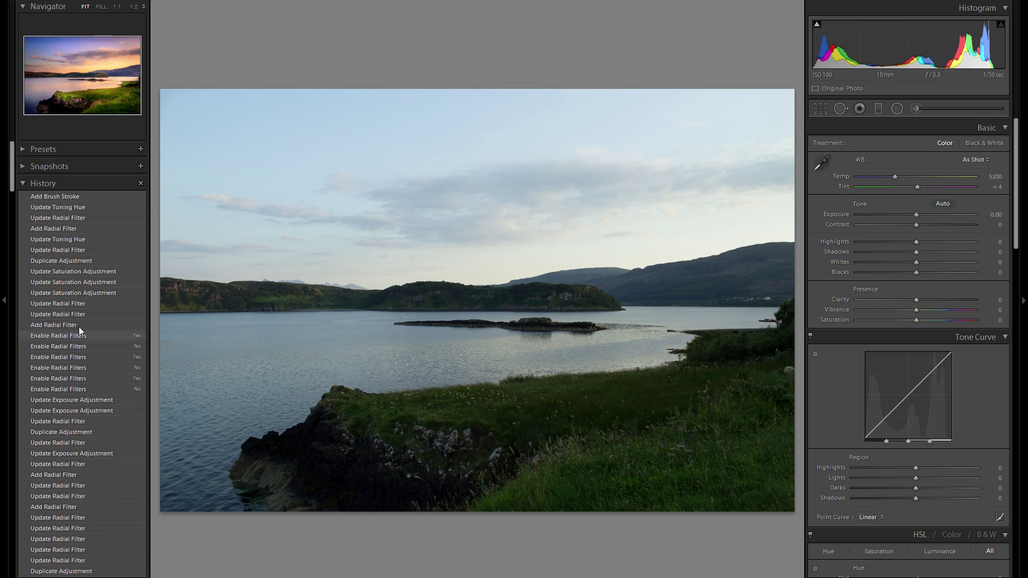
pyautogui.click(73, 199)
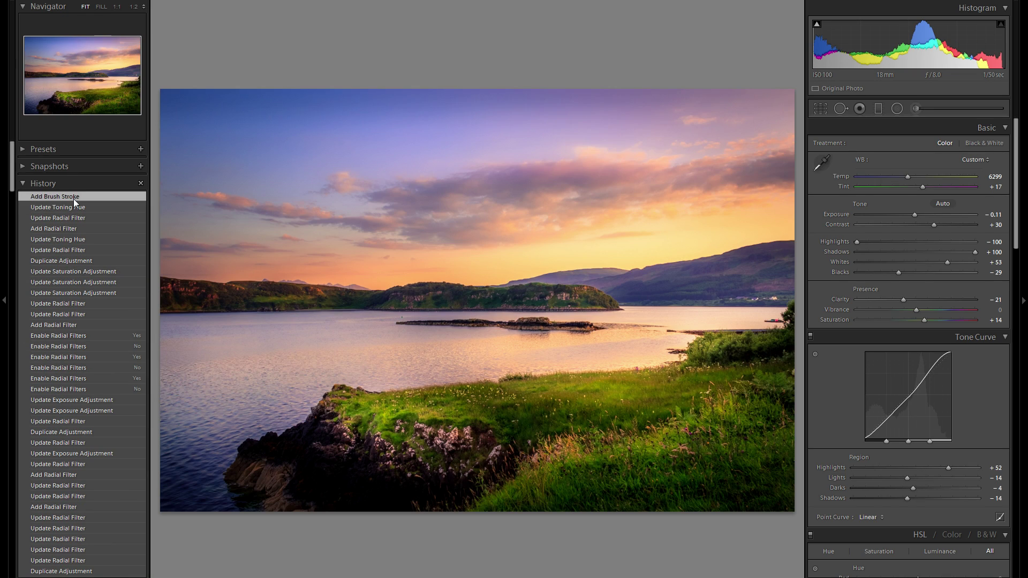